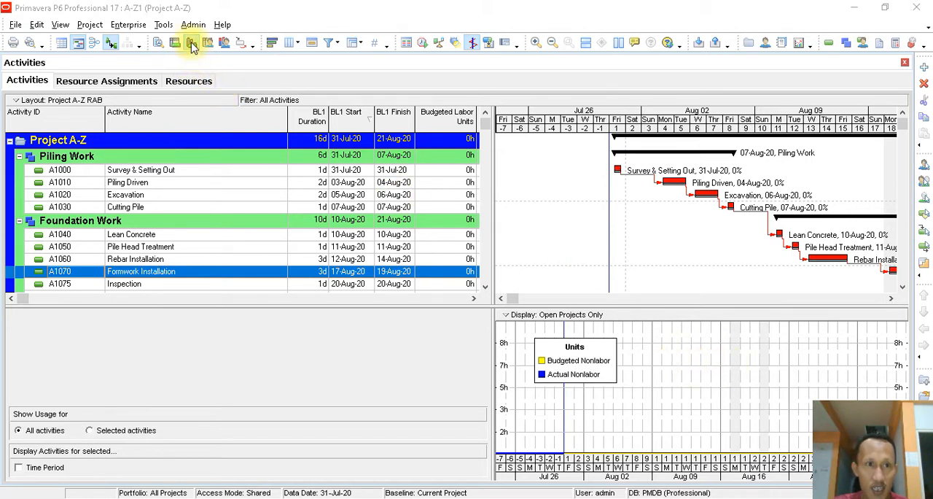
# - Show the resource usage profile, then switch to Word and review the S Curve and Resource notes
pyautogui.click(192, 44)
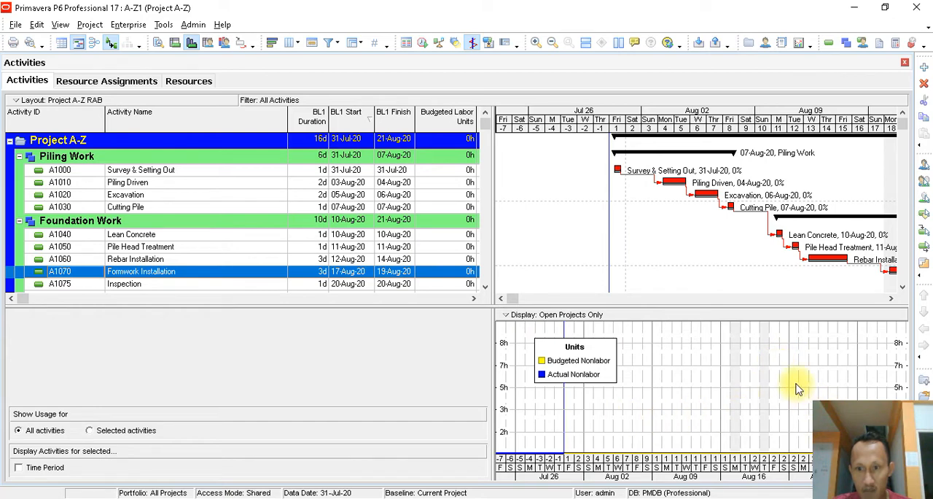
pyautogui.click(213, 498)
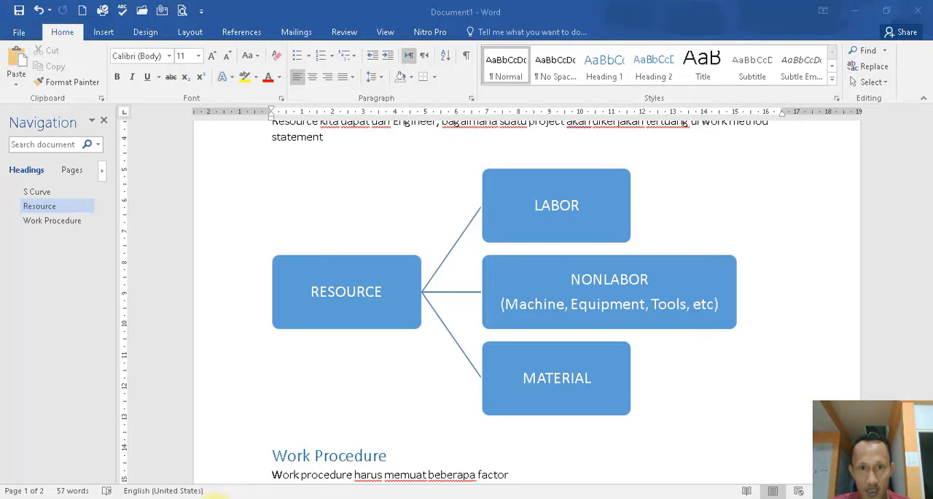
pyautogui.scroll(3, 639, 238)
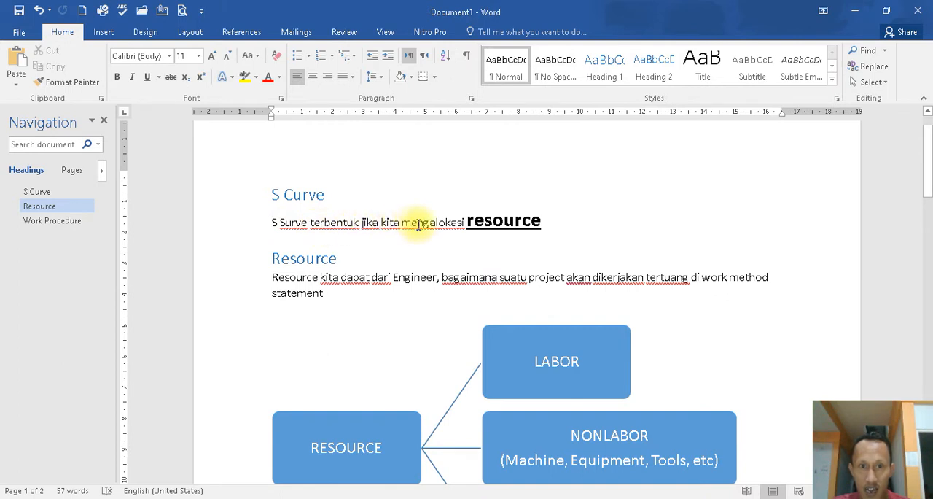
pyautogui.click(469, 219)
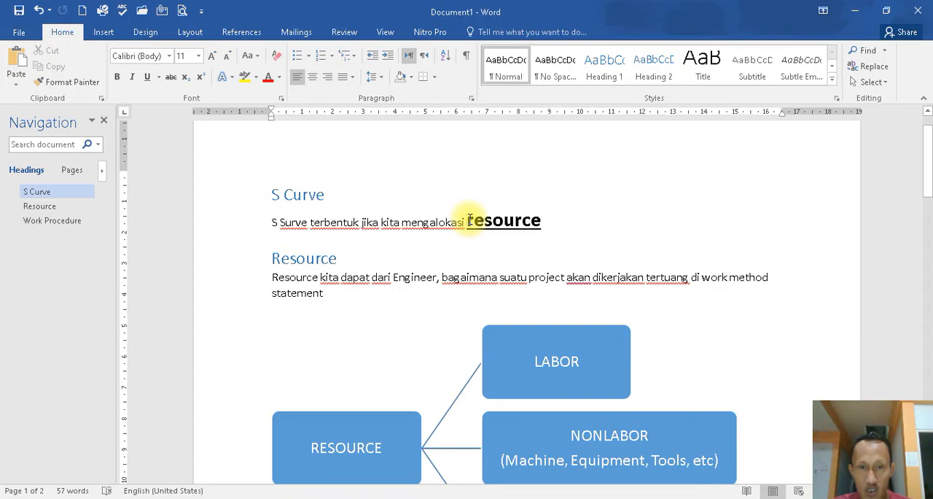
# - Switch back to Primavera P6 and show the activity details for the Excavation activity A1020
pyautogui.click(134, 498)
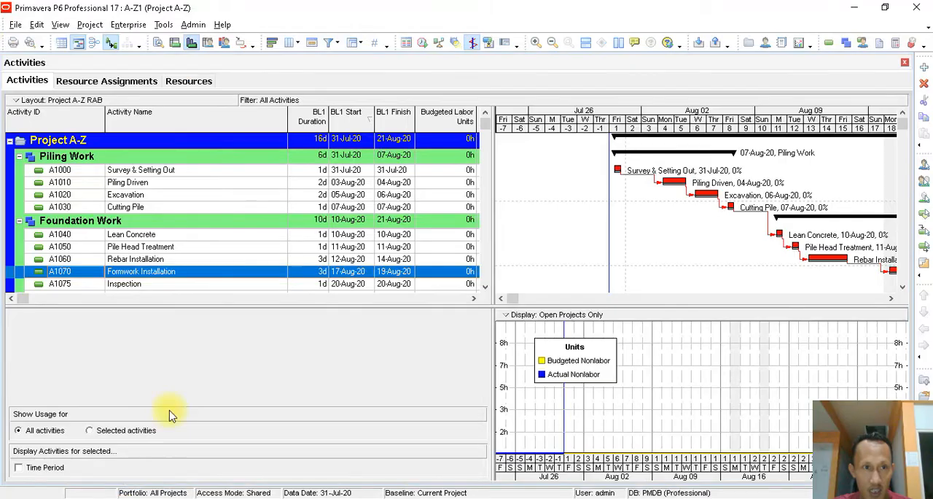
pyautogui.click(209, 172)
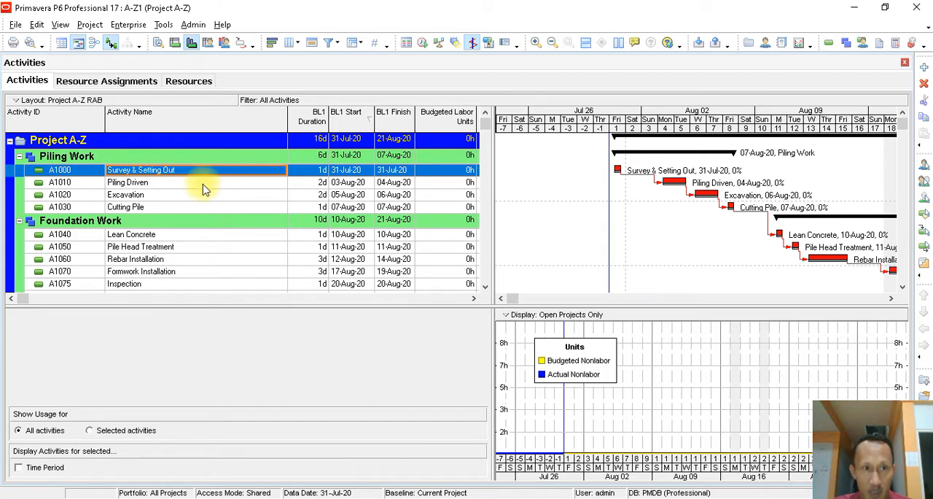
pyautogui.click(199, 184)
pyautogui.click(195, 194)
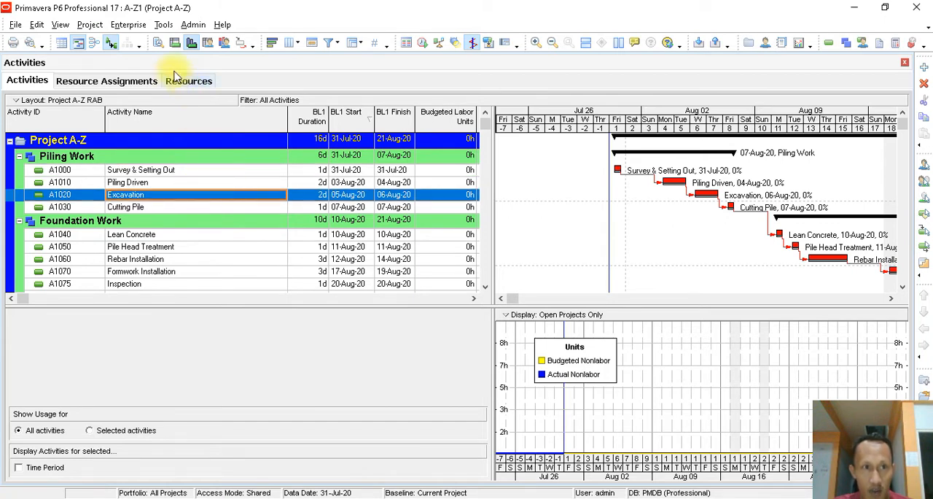
pyautogui.click(159, 44)
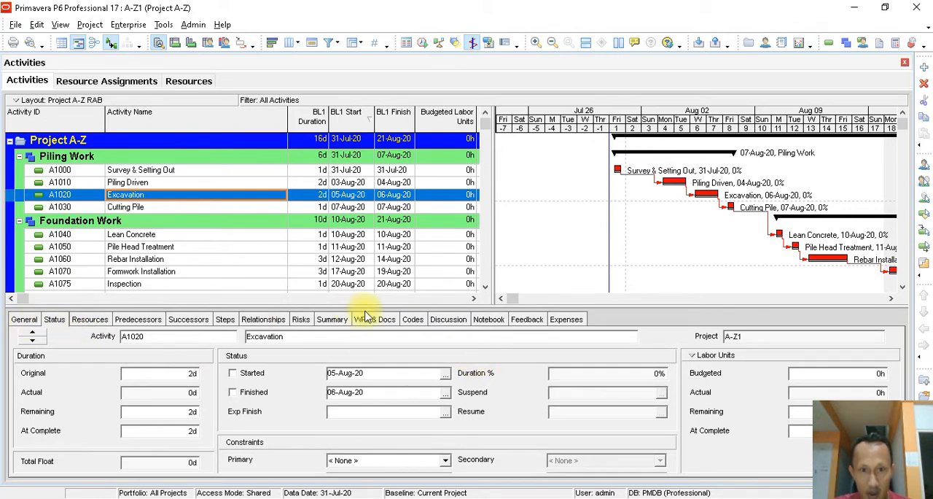
# - Look through the General, Status and Resources details of the Excavation activity
pyautogui.click(26, 320)
pyautogui.click(57, 320)
pyautogui.click(25, 320)
pyautogui.click(54, 320)
pyautogui.click(91, 320)
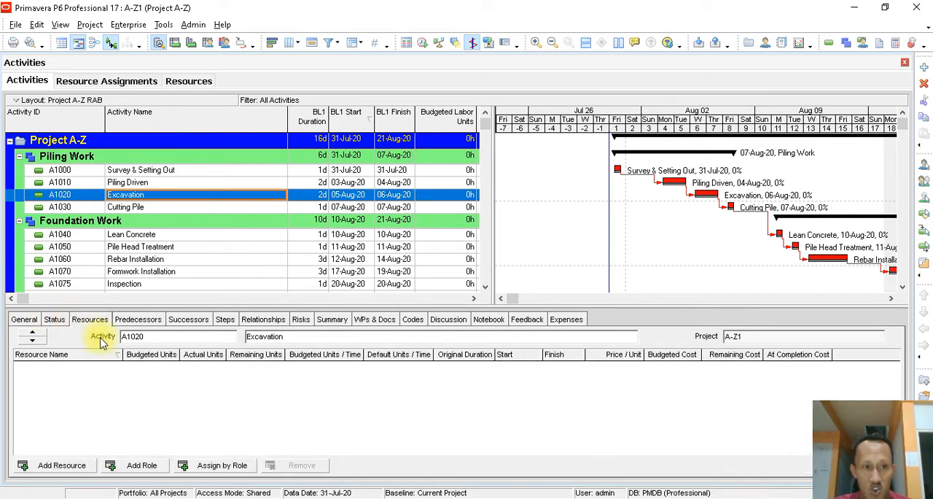
# - Customize the activity details to display only General and Status, removing everything from Resources through Expenses
pyautogui.rightClick(656, 320)
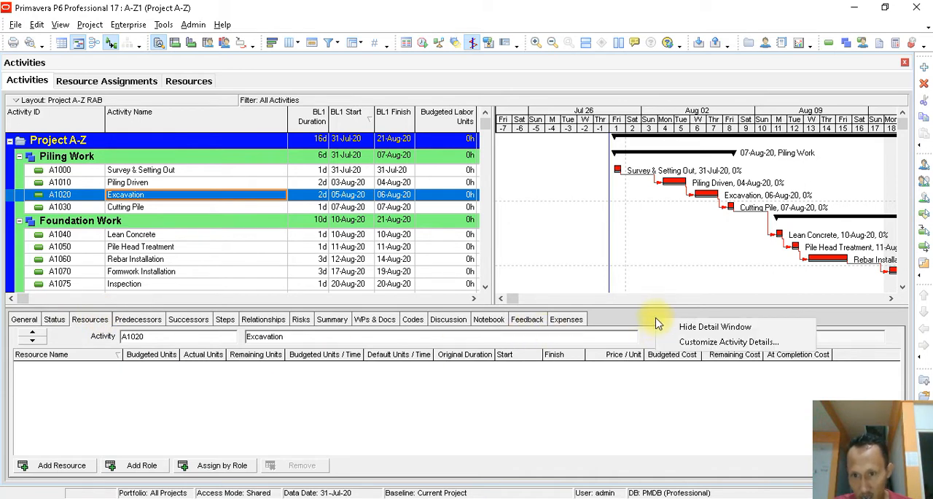
pyautogui.rightClick(645, 321)
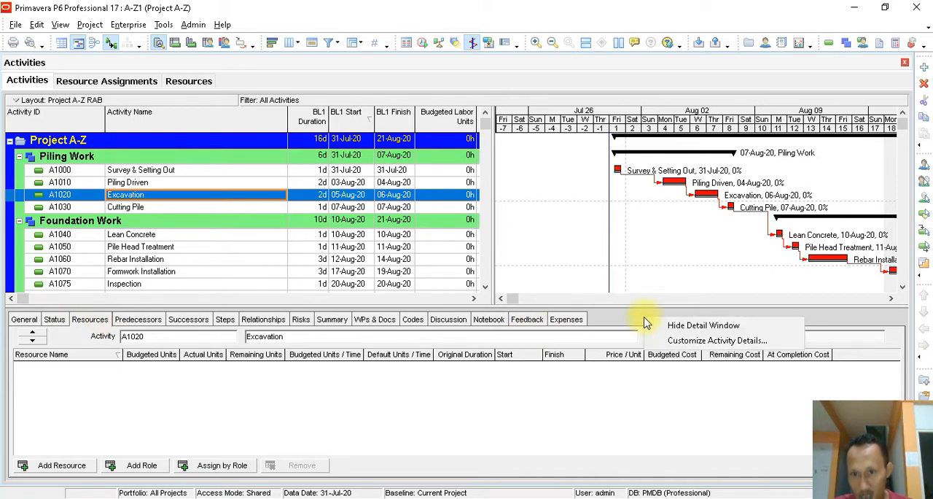
pyautogui.click(674, 342)
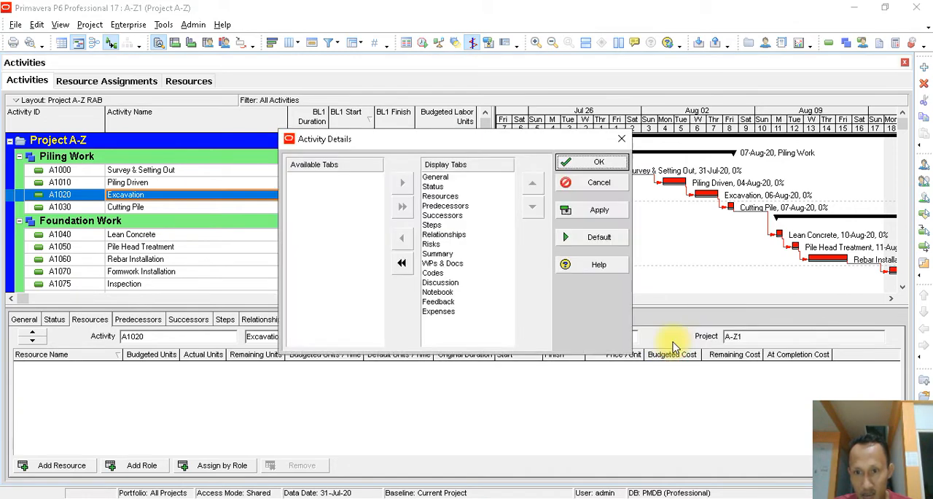
pyautogui.click(441, 197)
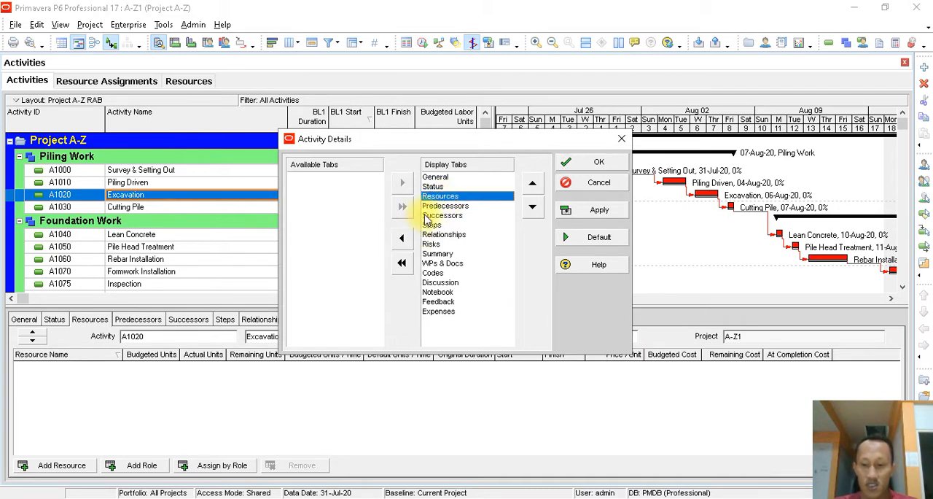
pyautogui.hotkey('shift', 'Down')
pyautogui.hotkey('shift', 'Down')
pyautogui.hotkey('shift', 'Down')
pyautogui.hotkey('shift', 'Down')
pyautogui.hotkey('shift', 'End')
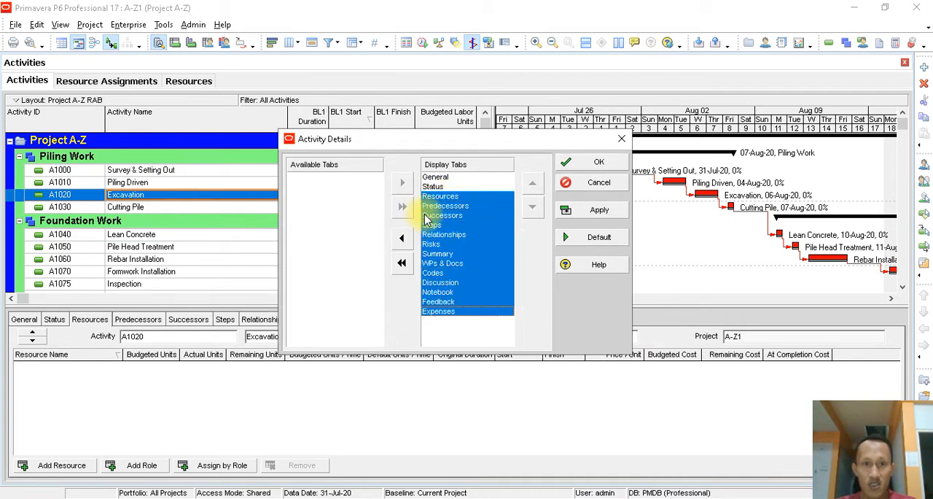
pyautogui.click(401, 238)
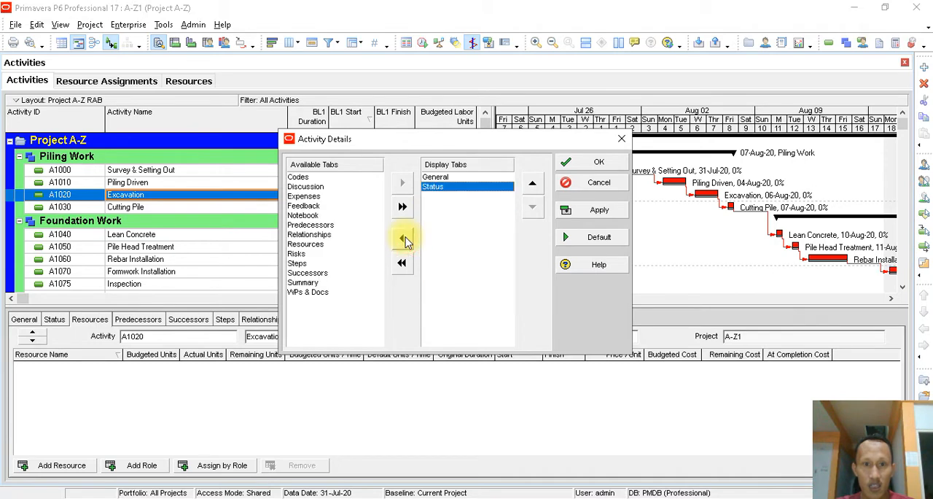
pyautogui.click(575, 210)
pyautogui.click(596, 162)
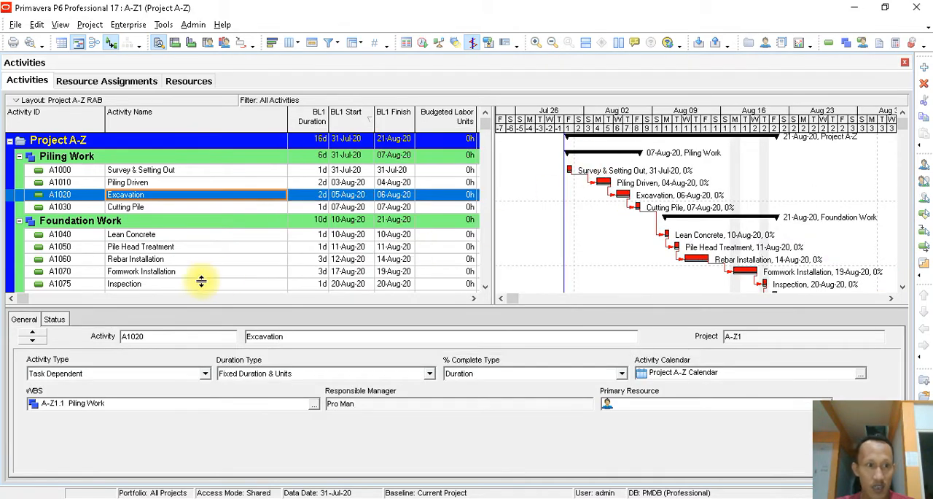
# - Customize the activity details again to display all available tabs, from Codes through WPs & Docs, and apply the change
pyautogui.click(55, 321)
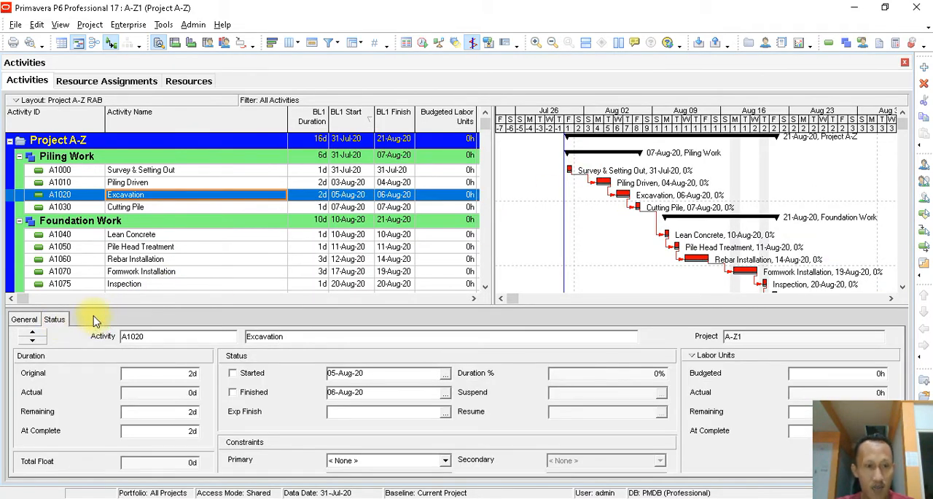
pyautogui.rightClick(128, 321)
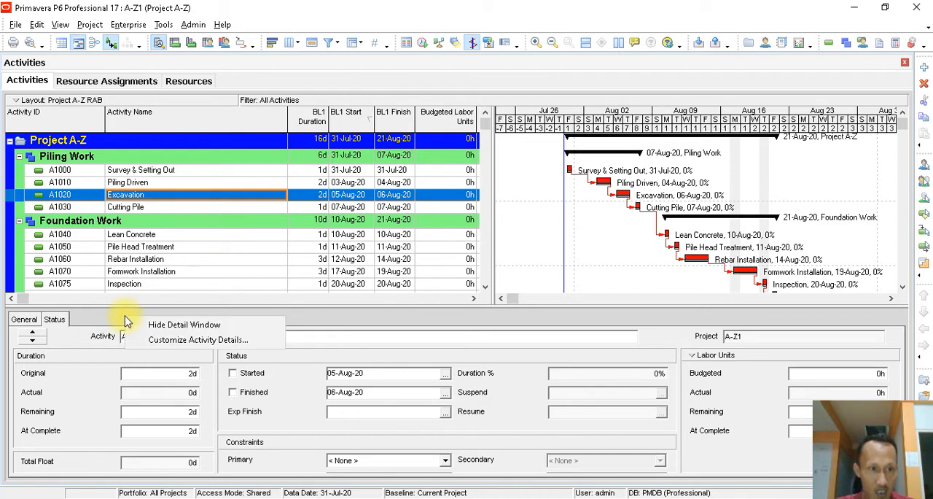
pyautogui.click(102, 320)
pyautogui.rightClick(107, 324)
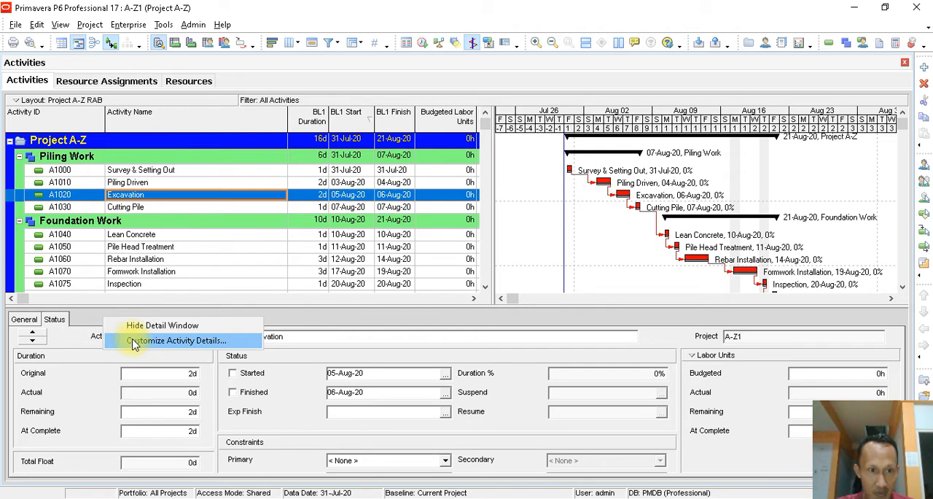
pyautogui.click(134, 343)
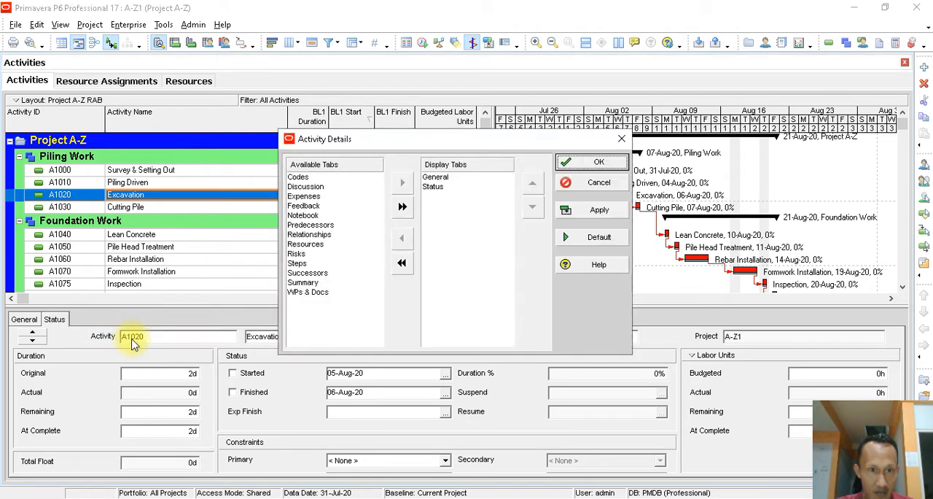
pyautogui.click(303, 179)
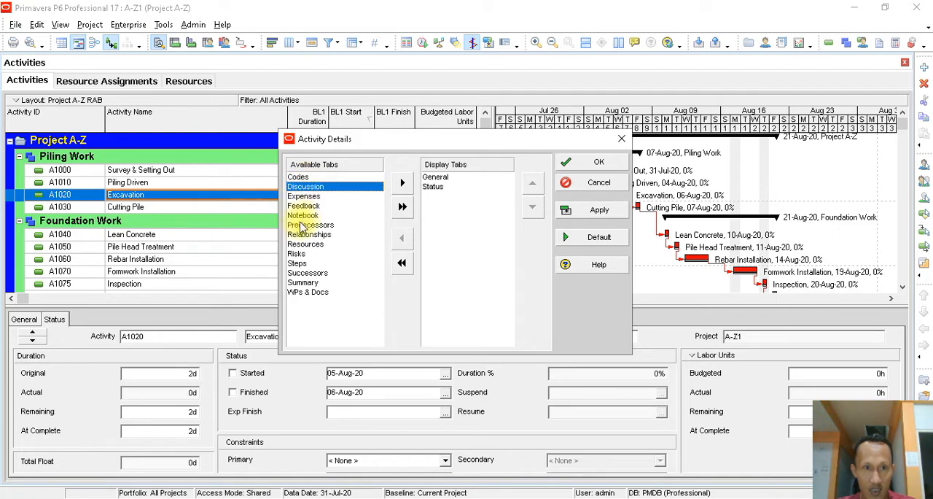
pyautogui.click(307, 185)
pyautogui.click(303, 178)
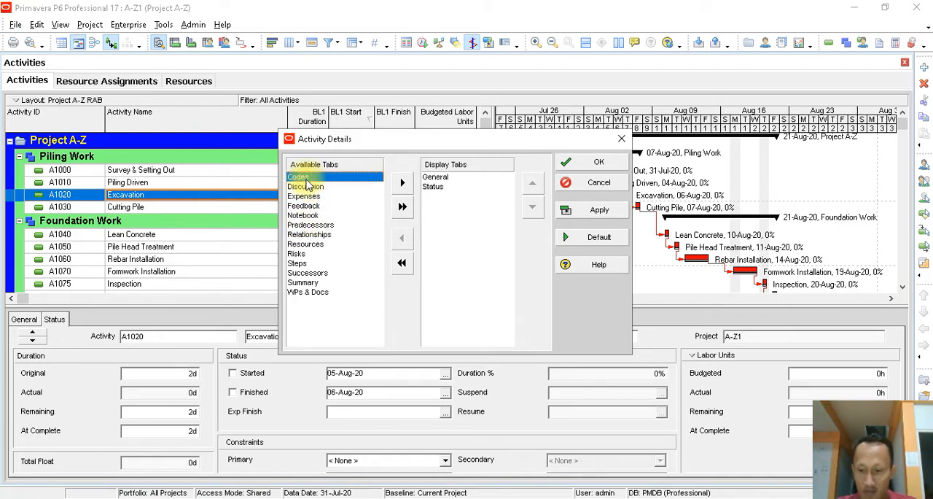
pyautogui.hotkey('shift', 'Down')
pyautogui.hotkey('shift', 'Down')
pyautogui.hotkey('shift', 'Down')
pyautogui.hotkey('shift', 'Down')
pyautogui.hotkey('shift', 'Down')
pyautogui.hotkey('shift', 'Down')
pyautogui.hotkey('shift', 'Down')
pyautogui.hotkey('shift', 'Down')
pyautogui.hotkey('shift', 'Down')
pyautogui.hotkey('shift', 'Down')
pyautogui.hotkey('shift', 'Down')
pyautogui.hotkey('shift', 'Down')
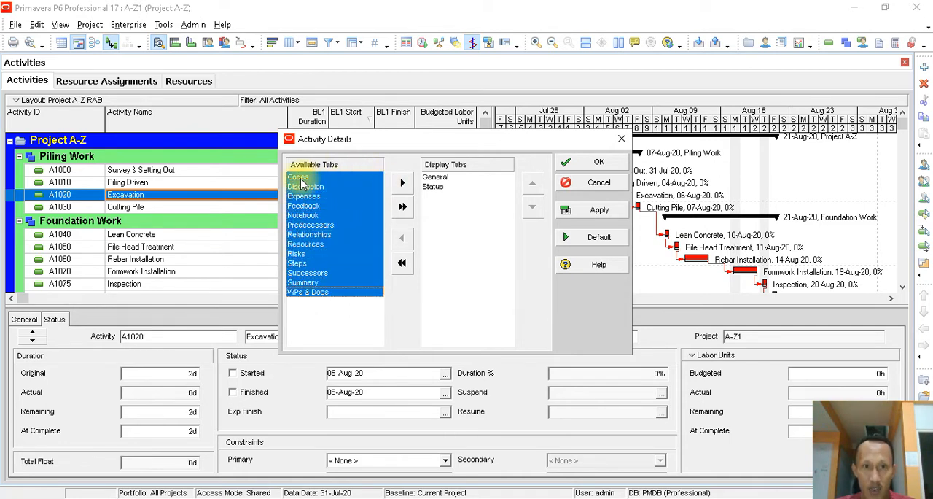
pyautogui.click(402, 186)
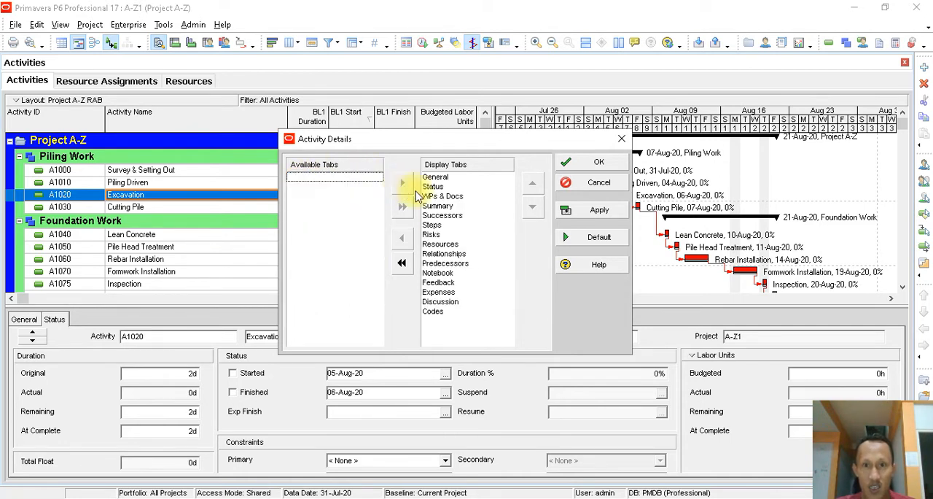
pyautogui.click(583, 212)
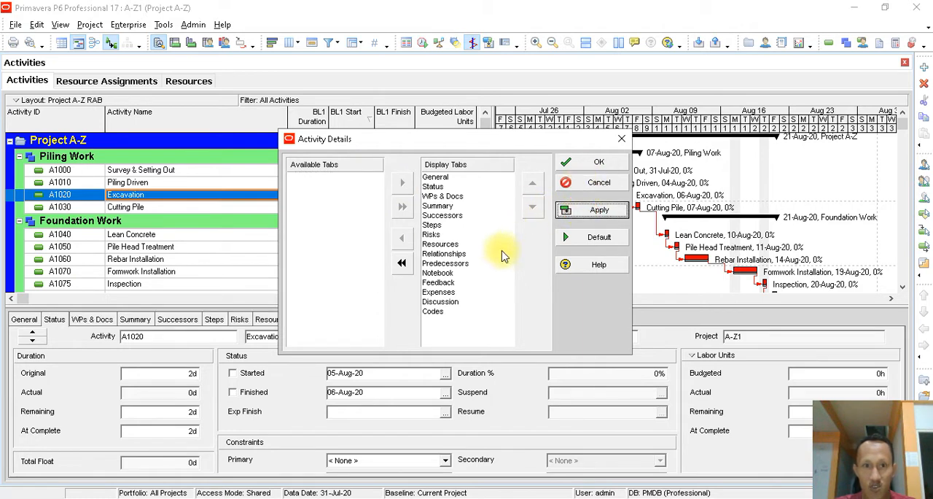
# - Move Resources up in the activity details display order to directly after Status
pyautogui.click(442, 245)
pyautogui.click(532, 183)
pyautogui.click(532, 183)
pyautogui.click(532, 183)
pyautogui.click(532, 183)
pyautogui.click(532, 183)
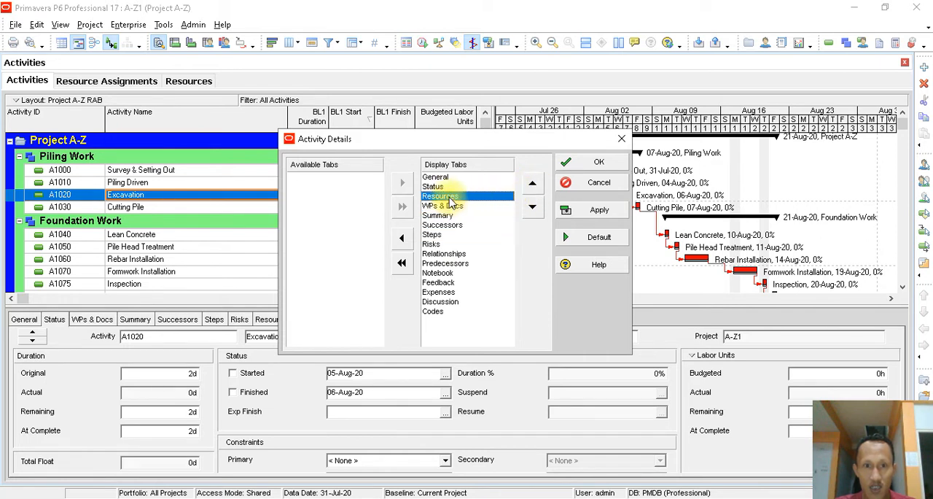
# - Move Relationships up in the display order to directly after Resources, ahead of WPs & Docs
pyautogui.click(443, 253)
pyautogui.click(532, 183)
pyautogui.click(533, 183)
pyautogui.click(532, 183)
pyautogui.click(532, 183)
pyautogui.click(532, 183)
pyautogui.click(532, 208)
pyautogui.click(534, 211)
pyautogui.click(534, 186)
pyautogui.click(535, 207)
pyautogui.click(535, 183)
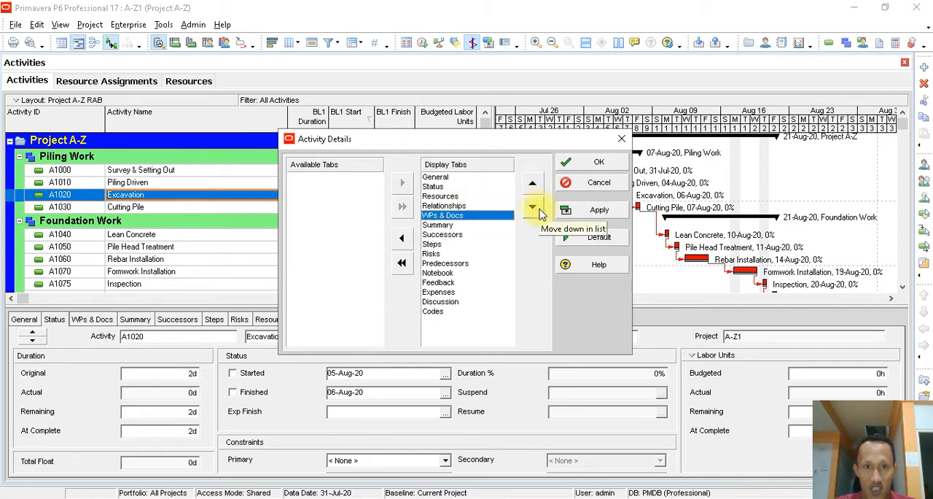
# - Move Summary down to the end of the activity details display order, after Codes
pyautogui.click(444, 224)
pyautogui.click(533, 208)
pyautogui.click(533, 209)
pyautogui.click(533, 208)
pyautogui.click(533, 209)
pyautogui.click(533, 209)
pyautogui.click(533, 208)
pyautogui.click(533, 209)
pyautogui.click(533, 209)
pyautogui.click(533, 209)
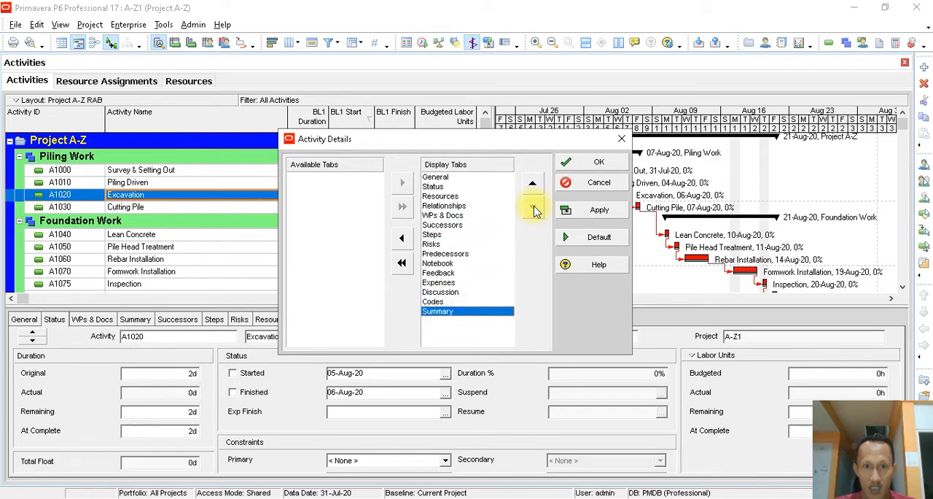
# - Apply the new display order and accept the activity details customization
pyautogui.click(589, 211)
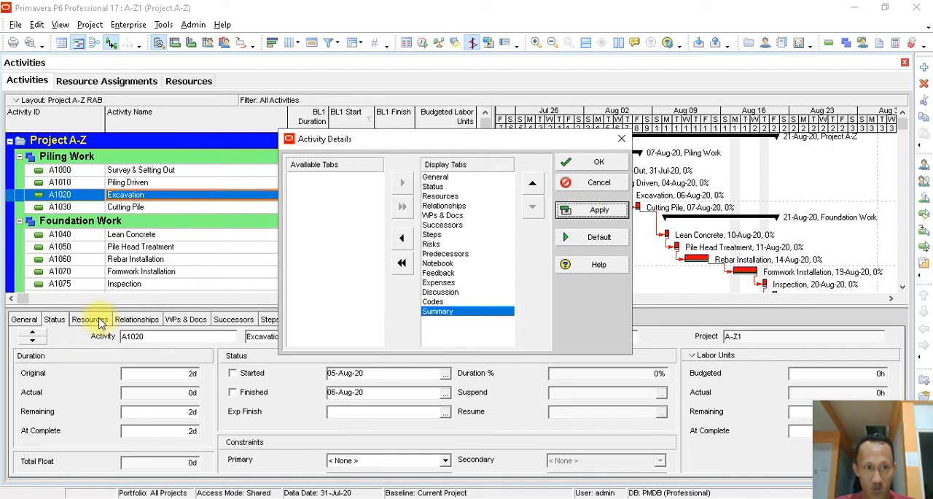
pyautogui.click(439, 196)
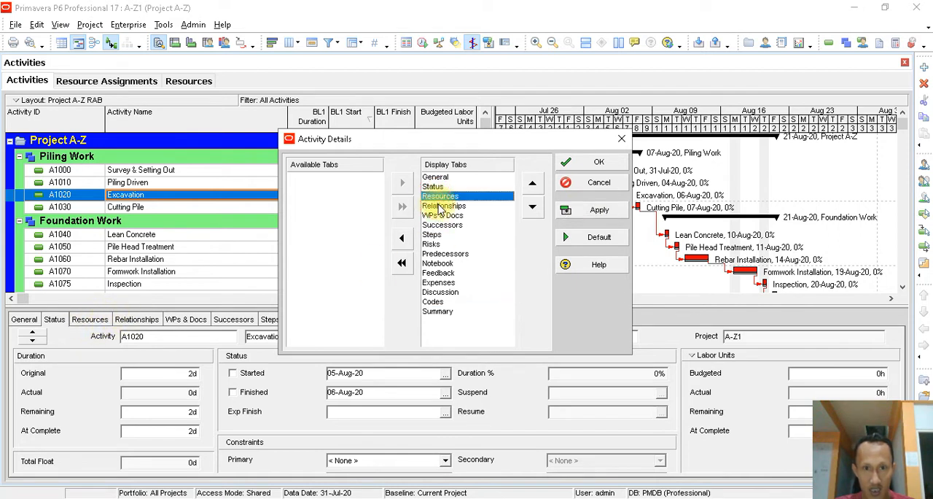
pyautogui.click(441, 206)
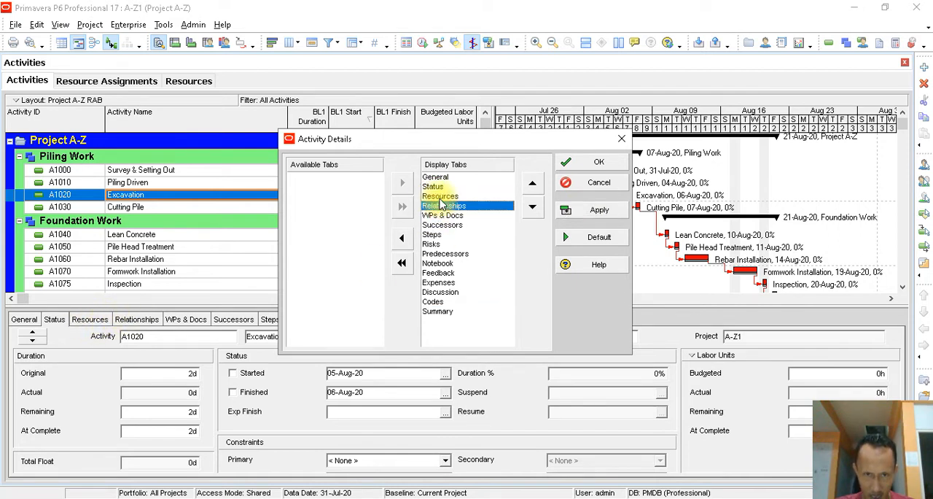
pyautogui.click(439, 198)
pyautogui.click(441, 206)
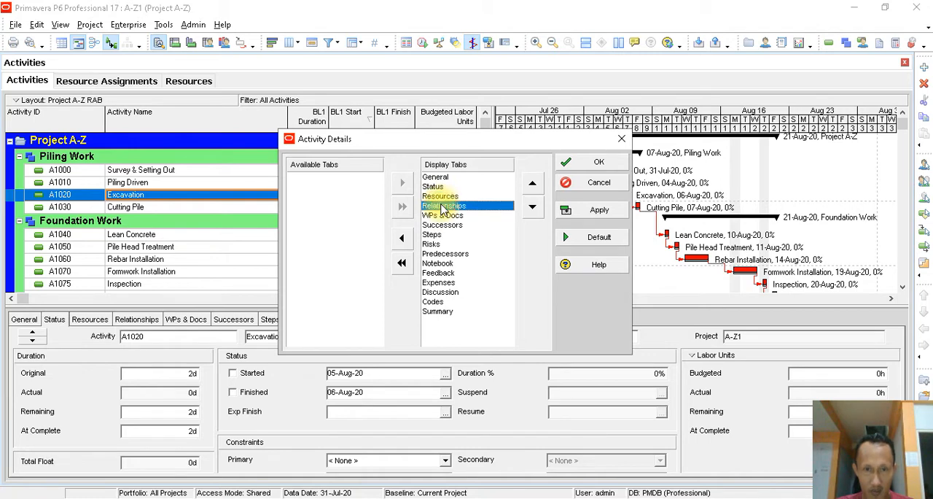
pyautogui.click(594, 162)
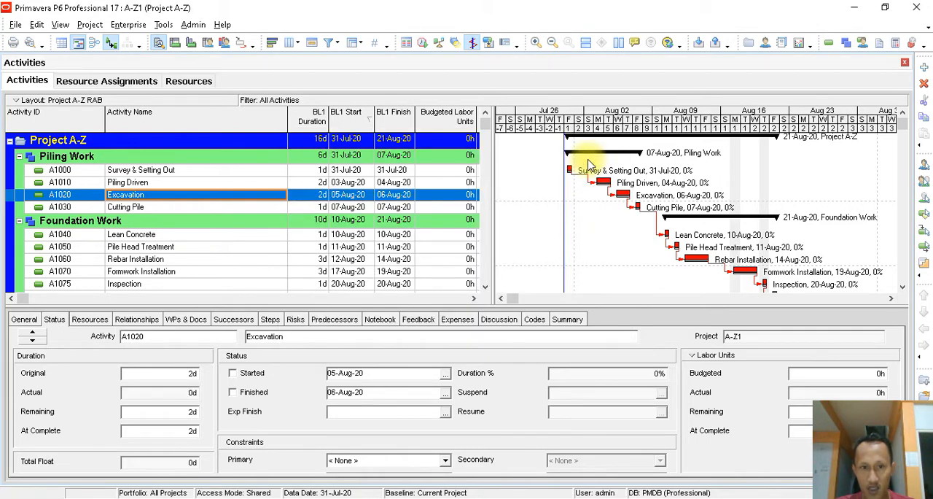
# - Display the Excavation activity's resource assignments and enlarge the activity details area upward
pyautogui.click(89, 319)
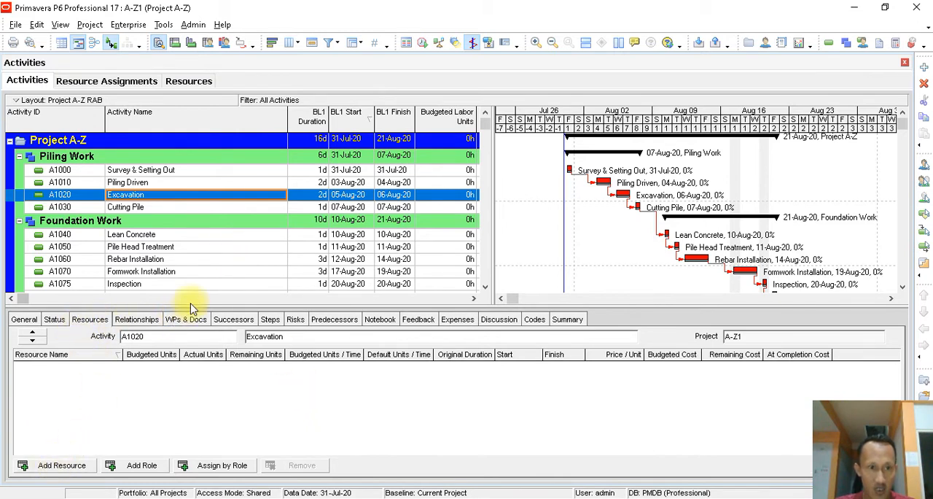
pyautogui.moveTo(198, 306); pyautogui.dragTo(209, 288)
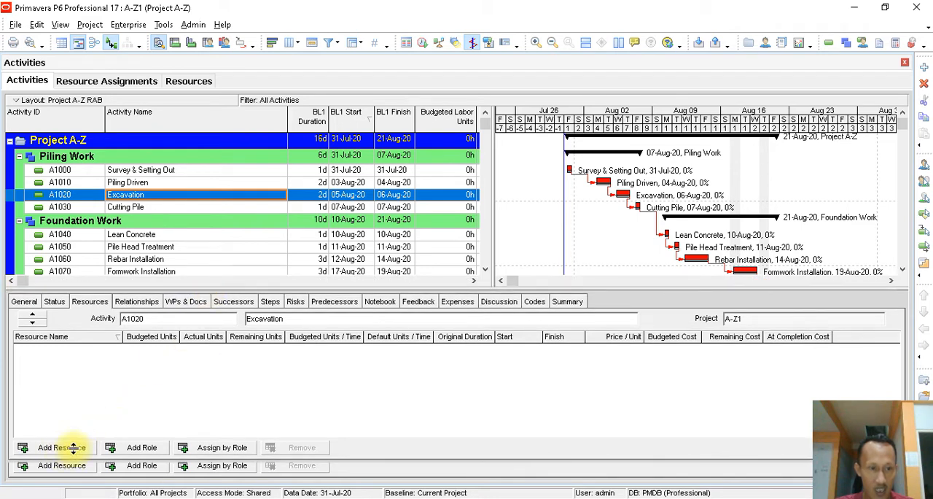
# - Resize the activity details area so the activity list and the Excavation activity's resource assignments share the view
pyautogui.moveTo(272, 288); pyautogui.dragTo(304, 293)
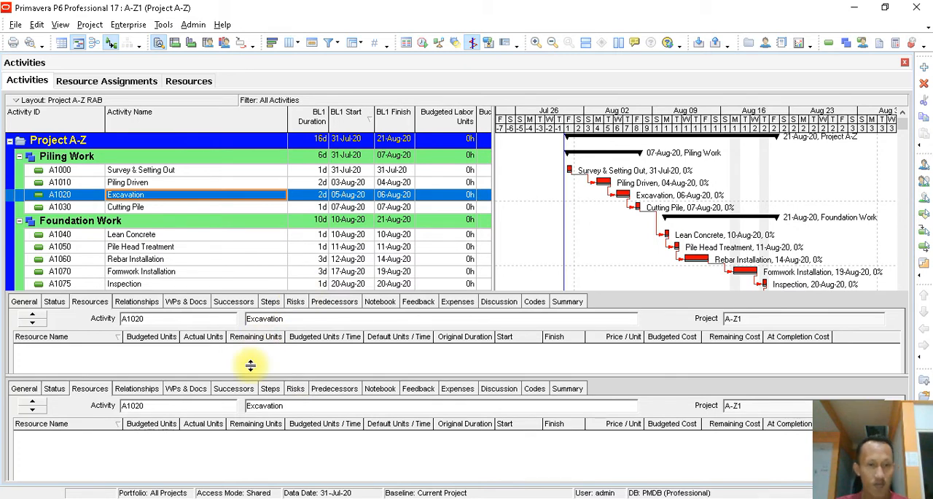
pyautogui.moveTo(250, 365); pyautogui.dragTo(252, 370)
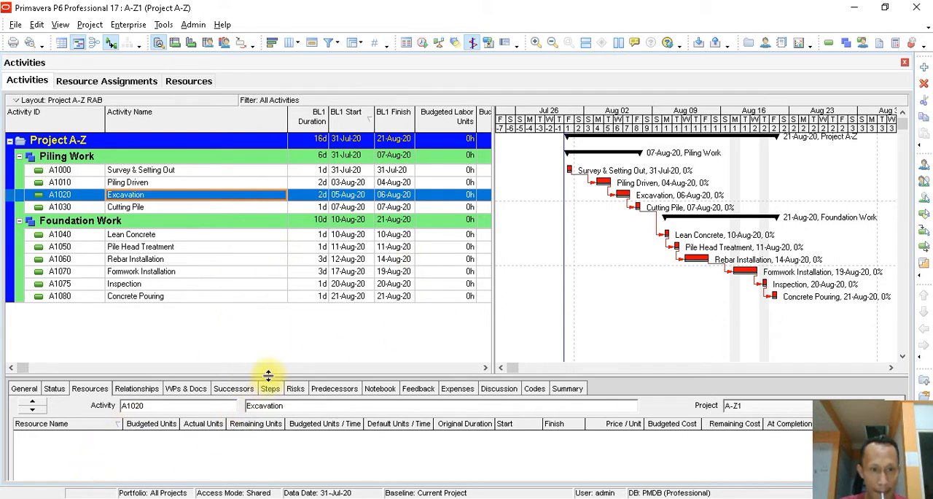
pyautogui.moveTo(268, 375); pyautogui.dragTo(288, 310)
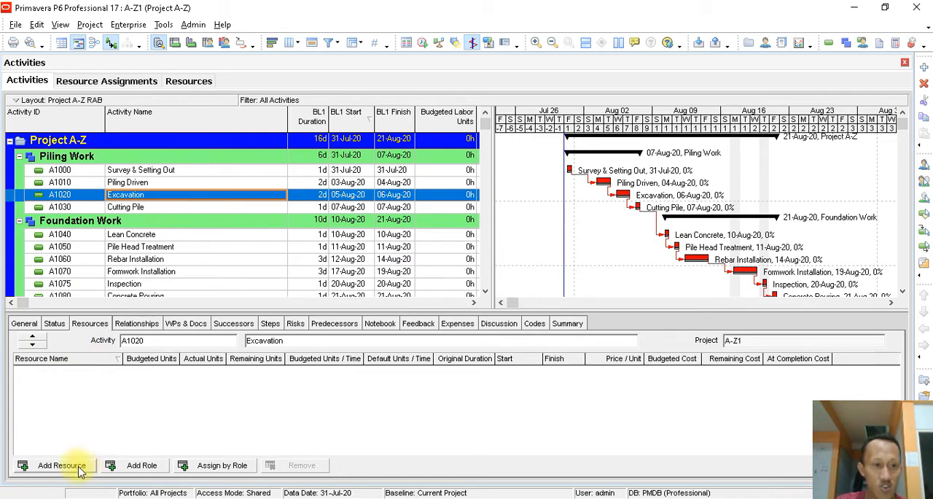
# - Start adding resources to the Survey & Setting Out activity, then reposition and enlarge the Assign Resources window
pyautogui.click(184, 171)
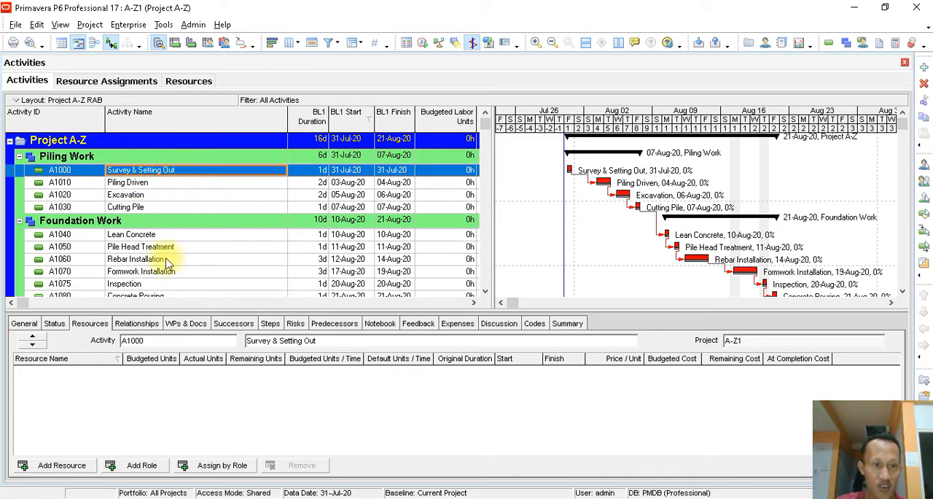
pyautogui.click(65, 467)
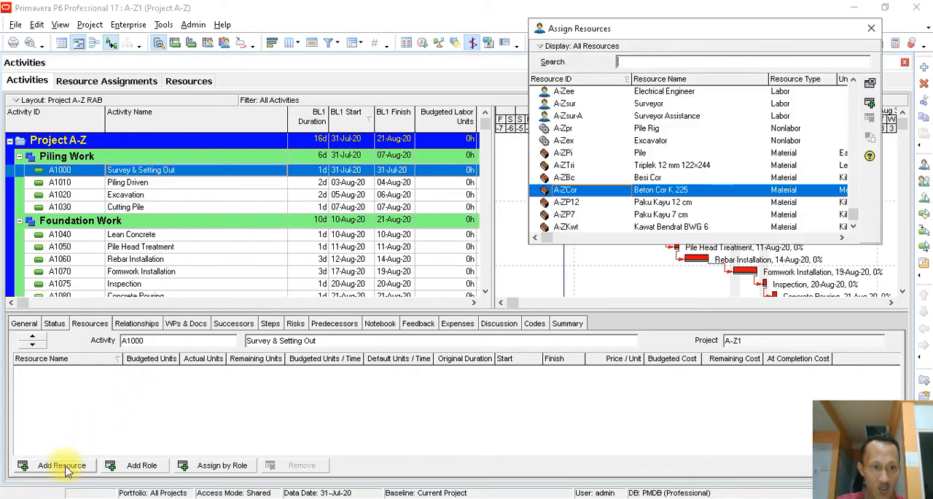
pyautogui.moveTo(804, 35); pyautogui.dragTo(686, 22)
pyautogui.moveTo(761, 83); pyautogui.dragTo(920, 83)
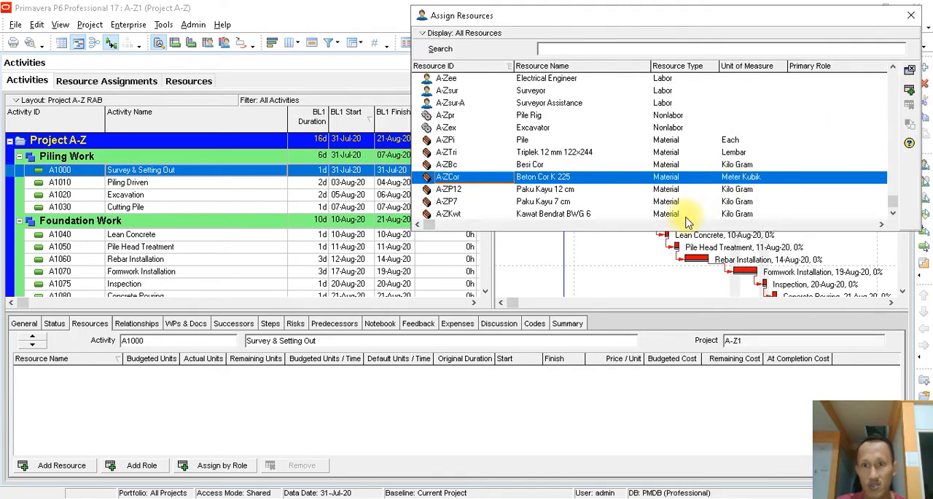
pyautogui.moveTo(679, 230); pyautogui.dragTo(690, 305)
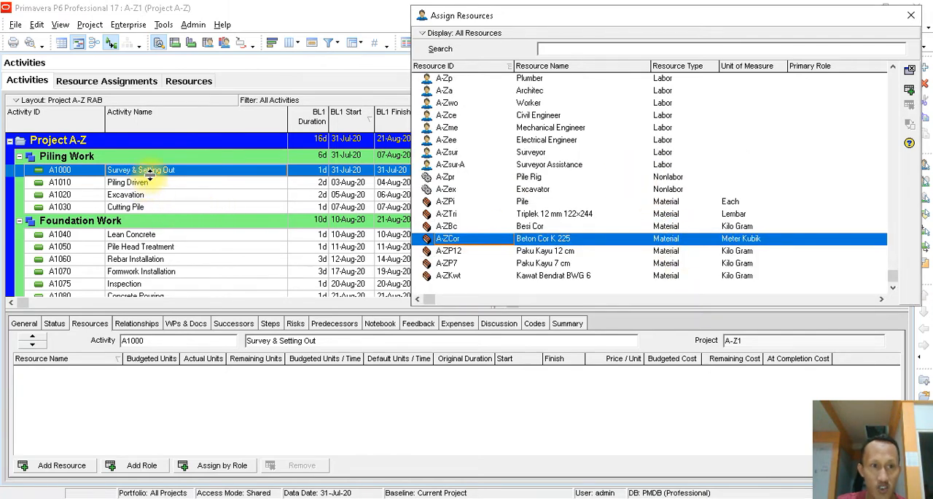
# - Find the Surveyor labor resource and assign it to the Survey & Setting Out activity
pyautogui.click(529, 79)
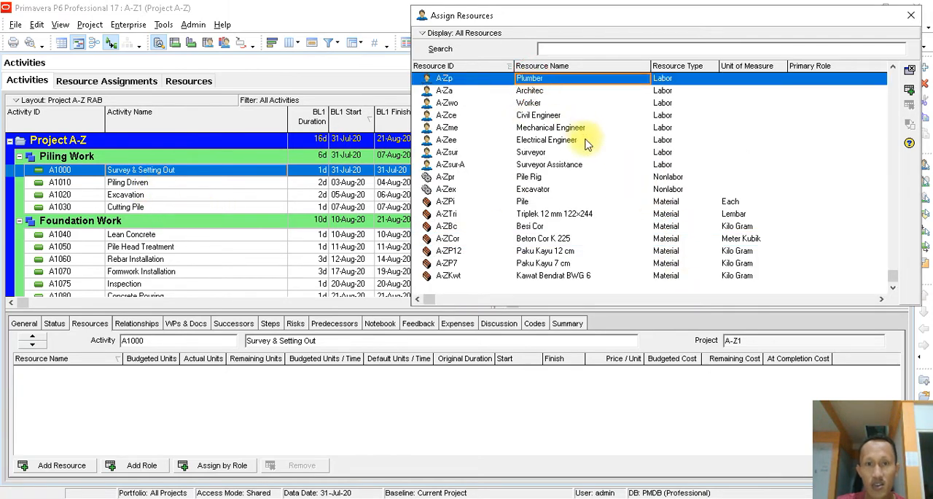
pyautogui.scroll(4, 588, 140)
pyautogui.scroll(3, 591, 143)
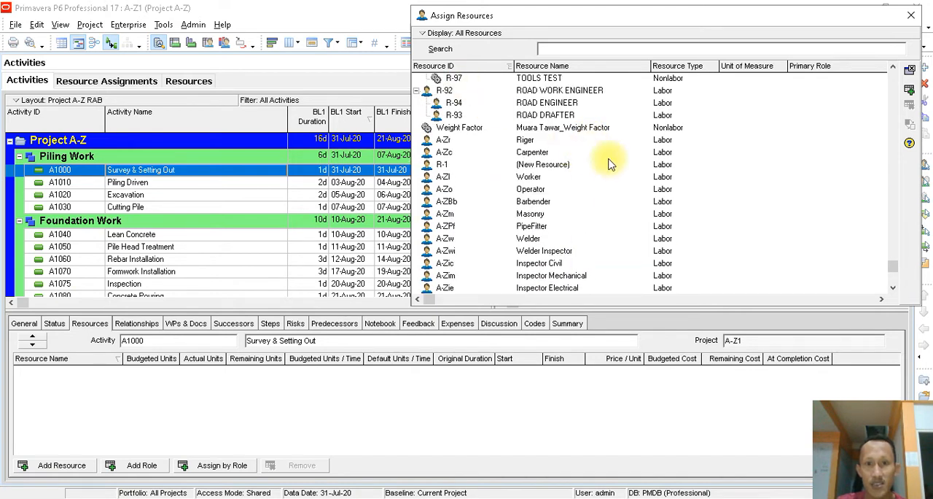
pyautogui.scroll(-5, 611, 164)
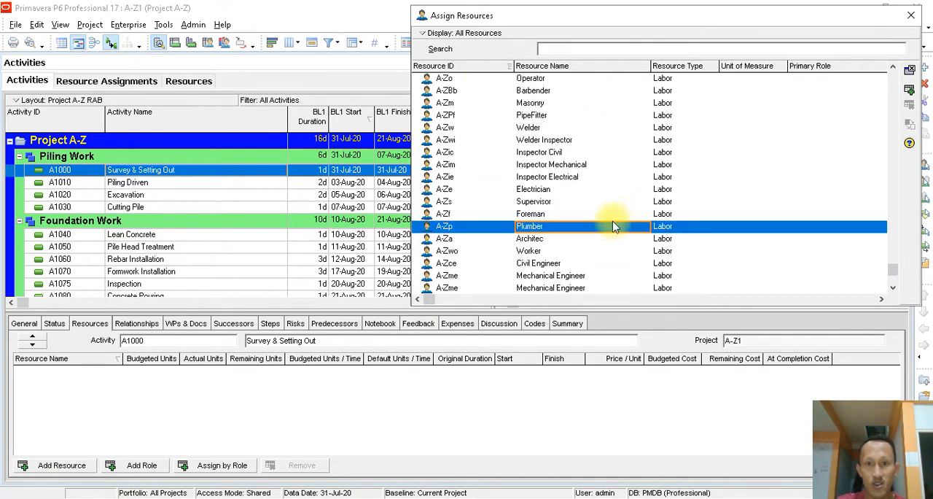
pyautogui.click(539, 242)
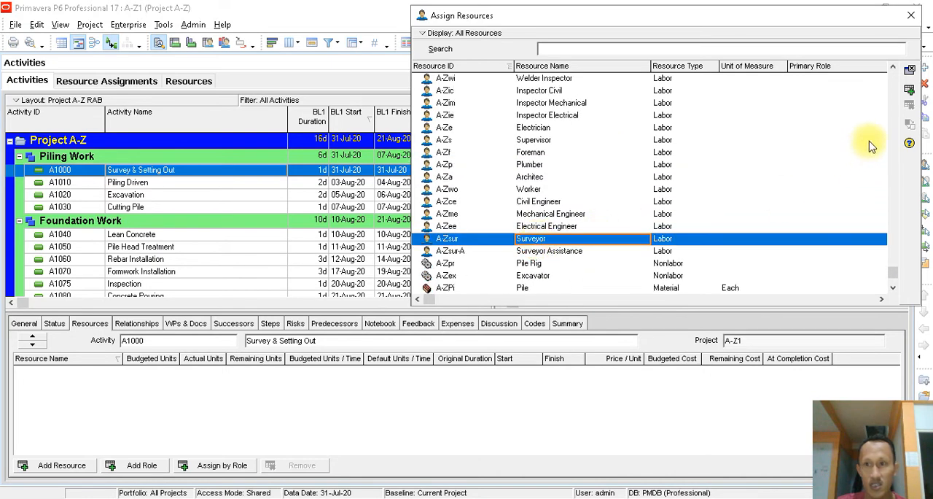
pyautogui.doubleClick(540, 240)
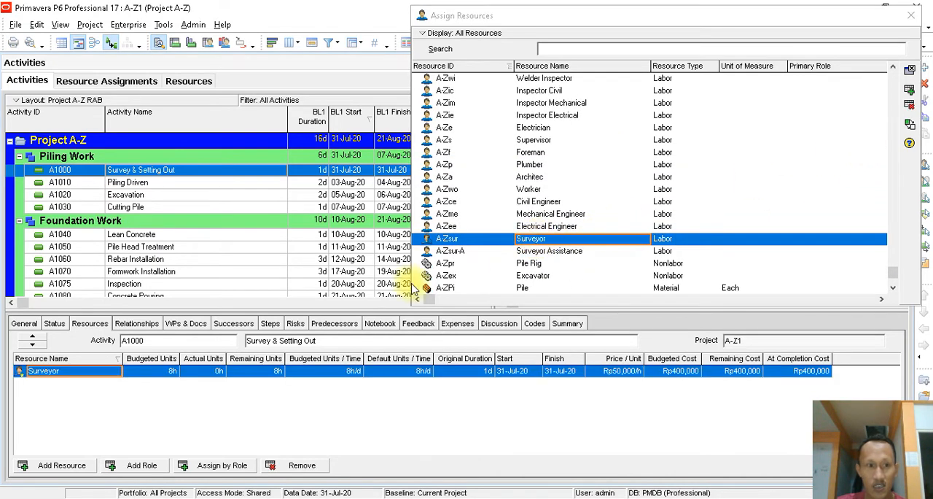
# - Assign Surveyor Assistance and Supervisor to the Survey & Setting Out activity and finish assigning resources
pyautogui.click(570, 252)
pyautogui.doubleClick(570, 253)
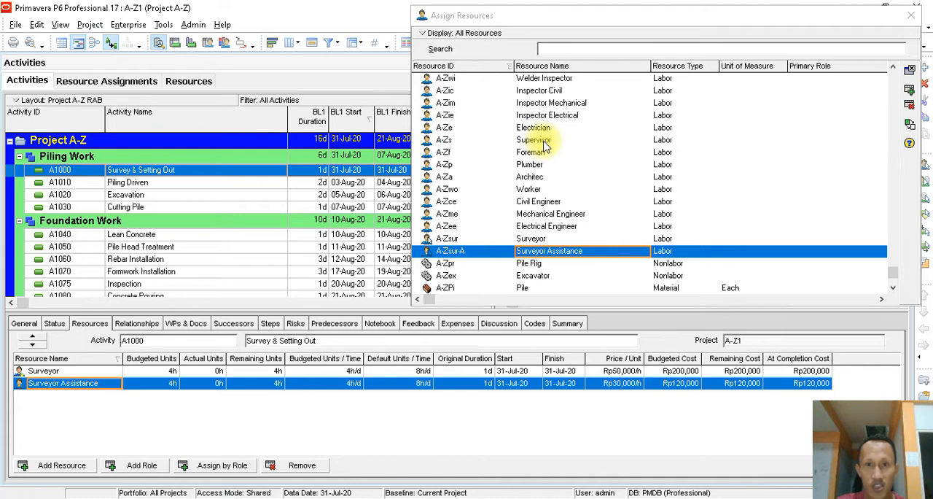
pyautogui.doubleClick(542, 141)
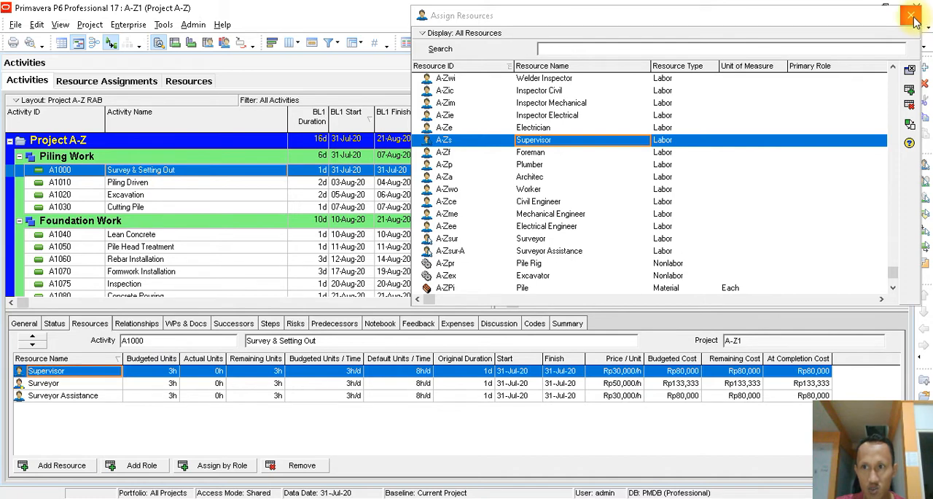
pyautogui.click(434, 21)
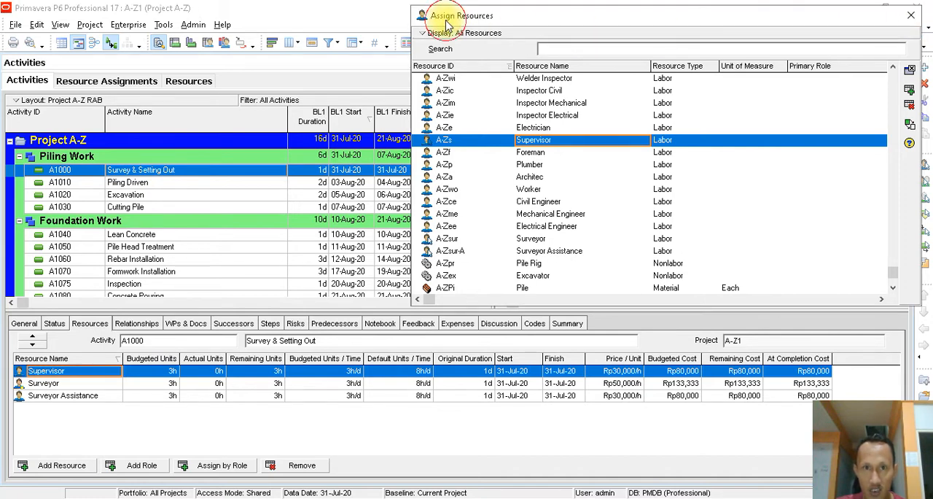
pyautogui.click(911, 15)
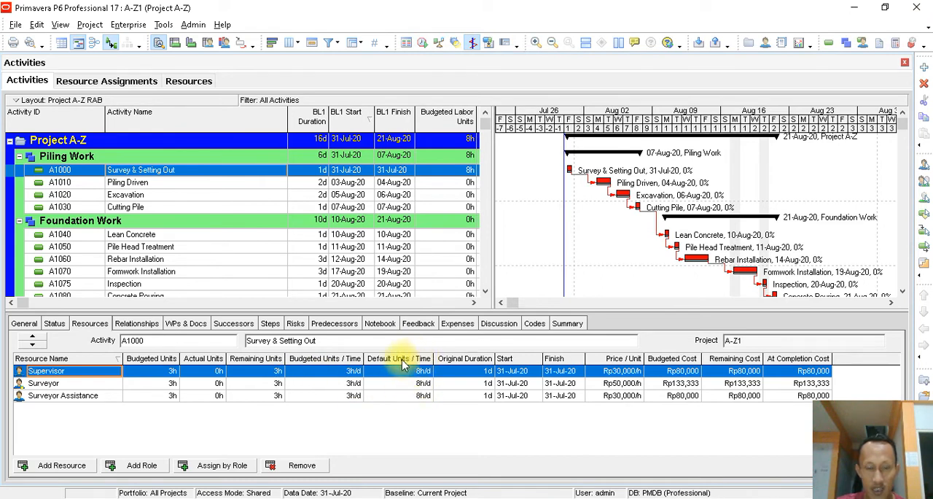
# - Set the Supervisor's budgeted units per time to 8h/d
pyautogui.click(340, 373)
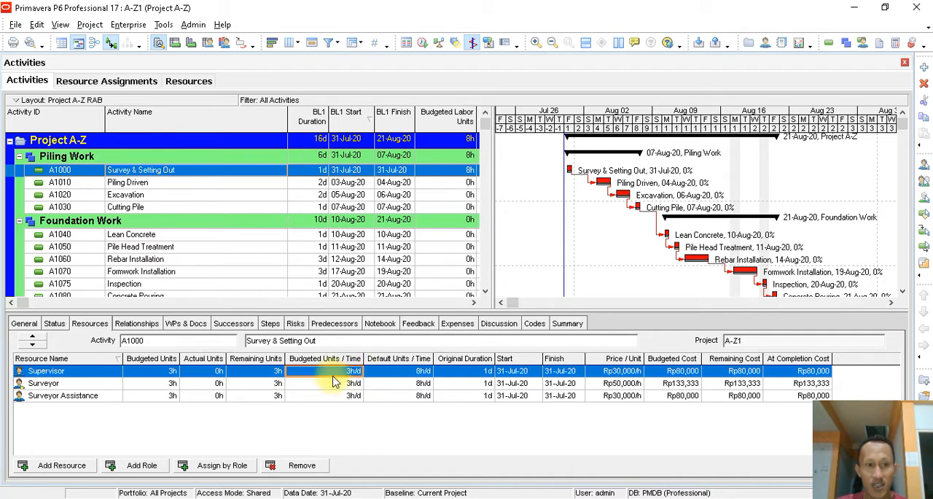
pyautogui.click(170, 372)
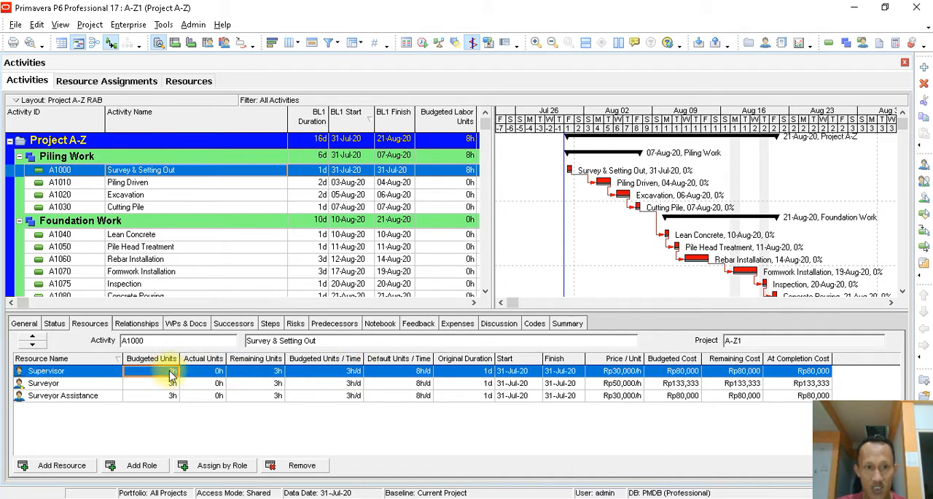
pyautogui.click(325, 375)
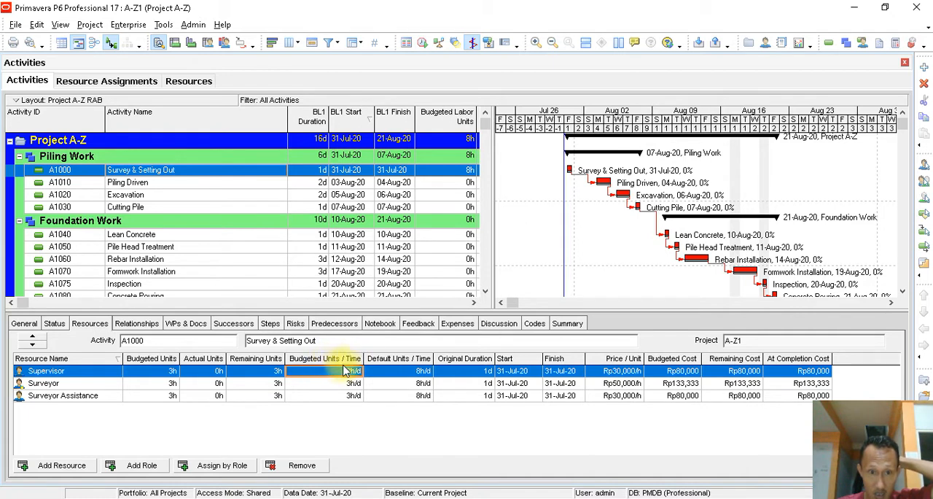
pyautogui.click(346, 371)
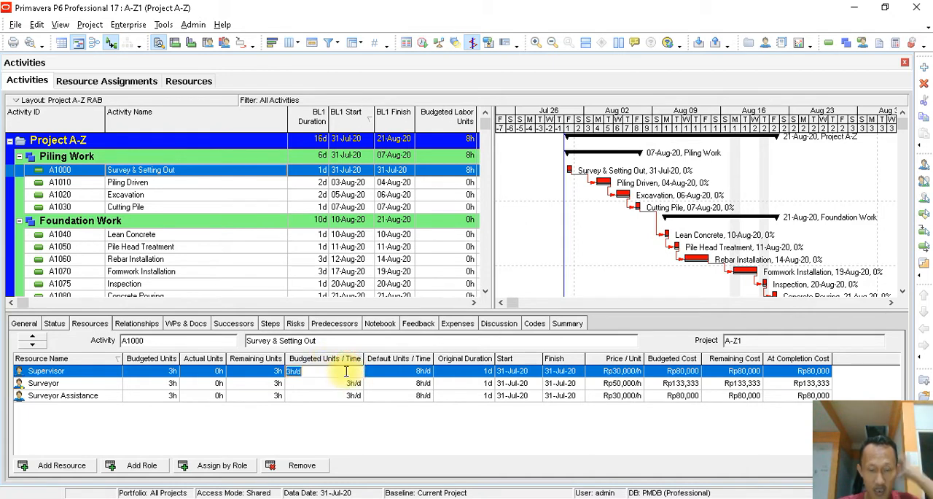
pyautogui.write('8')
# - Set the budgeted units per time of both Surveyor and Surveyor Assistance to 8h/d
pyautogui.click(341, 385)
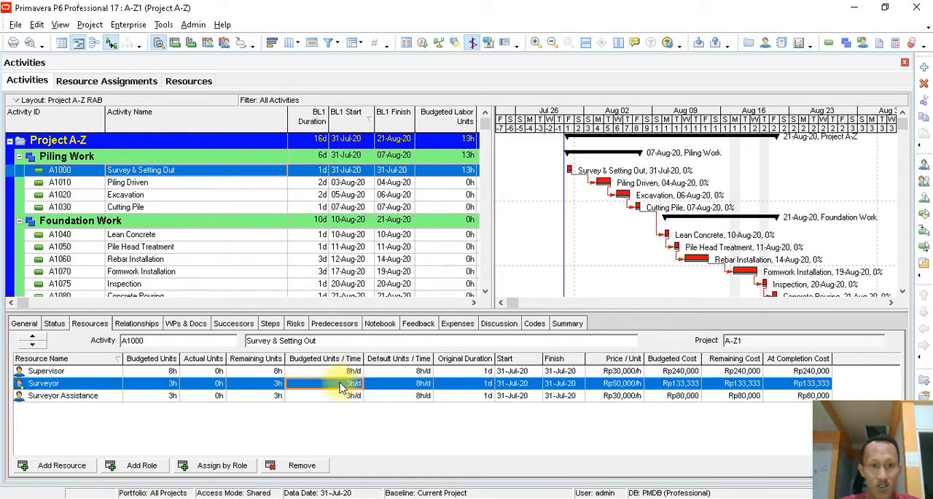
pyautogui.click(341, 384)
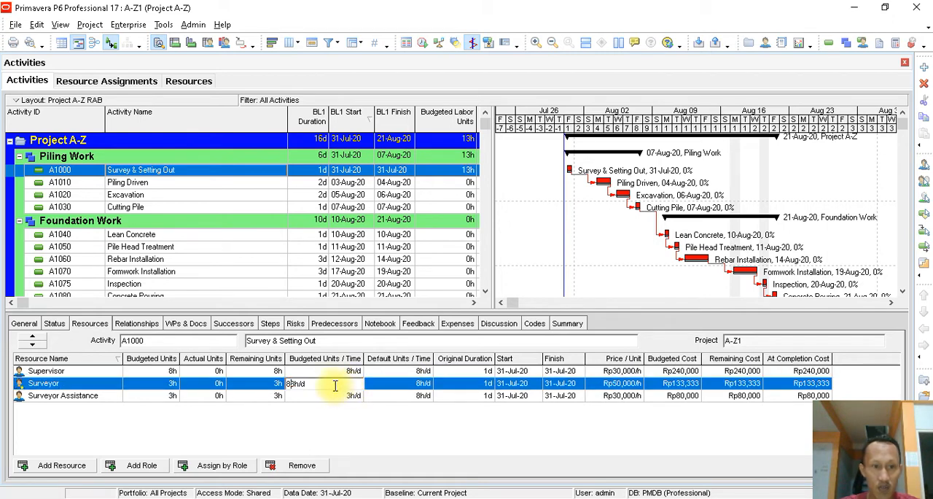
pyautogui.write('8')
pyautogui.click(311, 397)
pyautogui.click(311, 397)
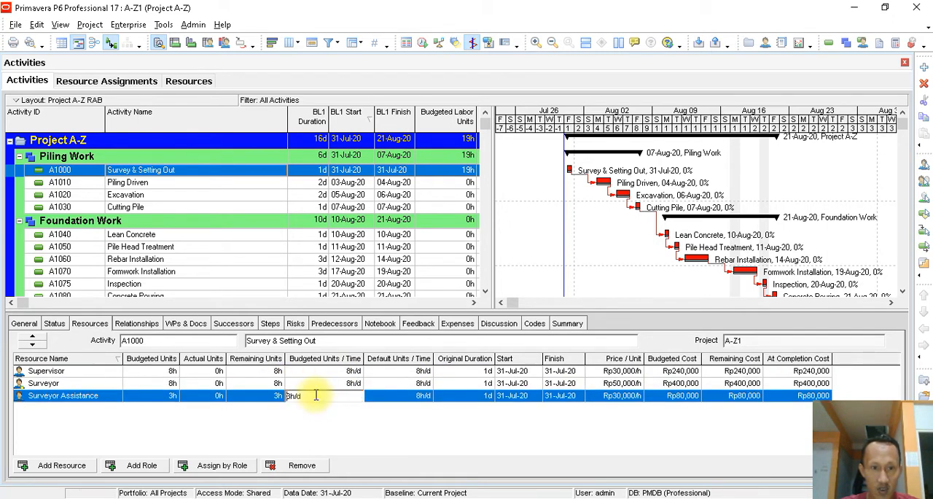
pyautogui.write('8')
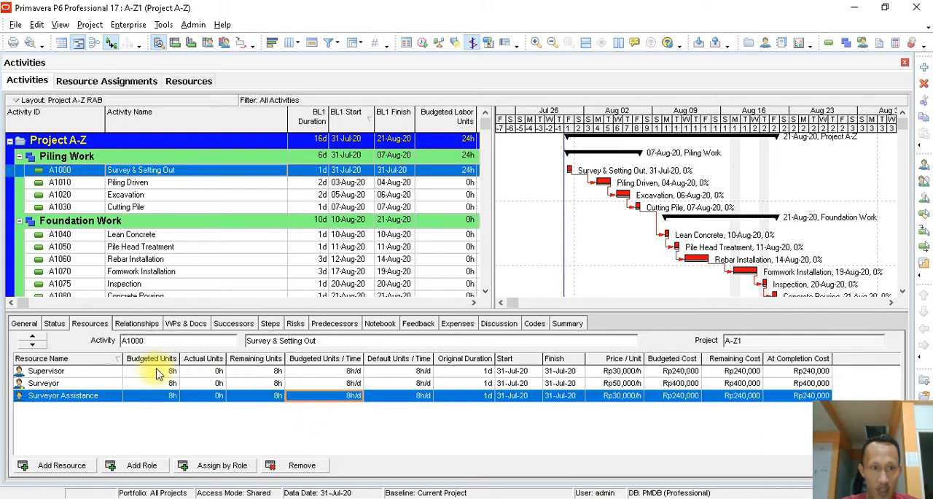
# - Examine the budgeted units, unit prices and costs of the resources assigned to Survey & Setting Out
pyautogui.click(157, 371)
pyautogui.click(167, 384)
pyautogui.click(168, 395)
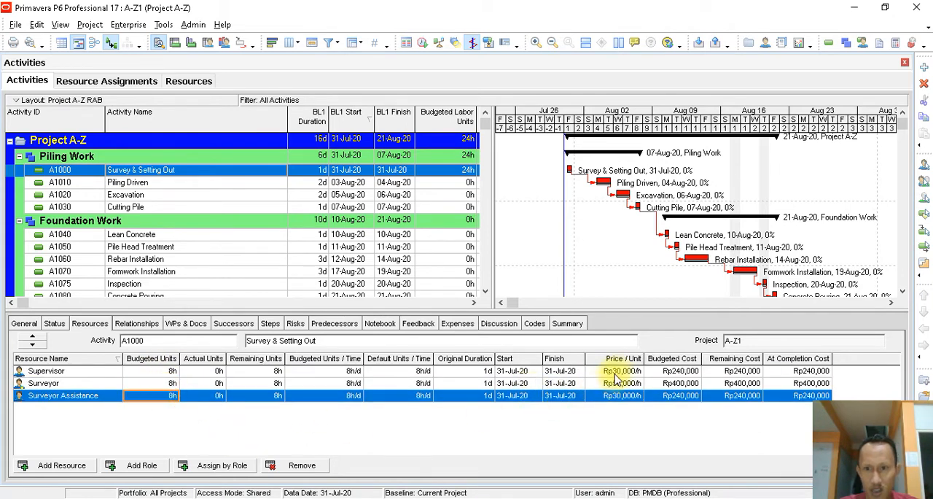
pyautogui.click(675, 372)
pyautogui.click(740, 372)
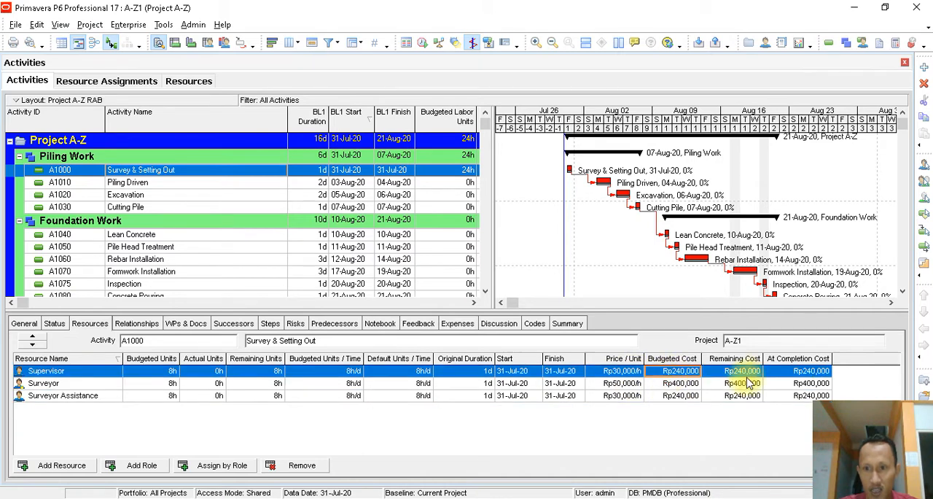
pyautogui.click(787, 371)
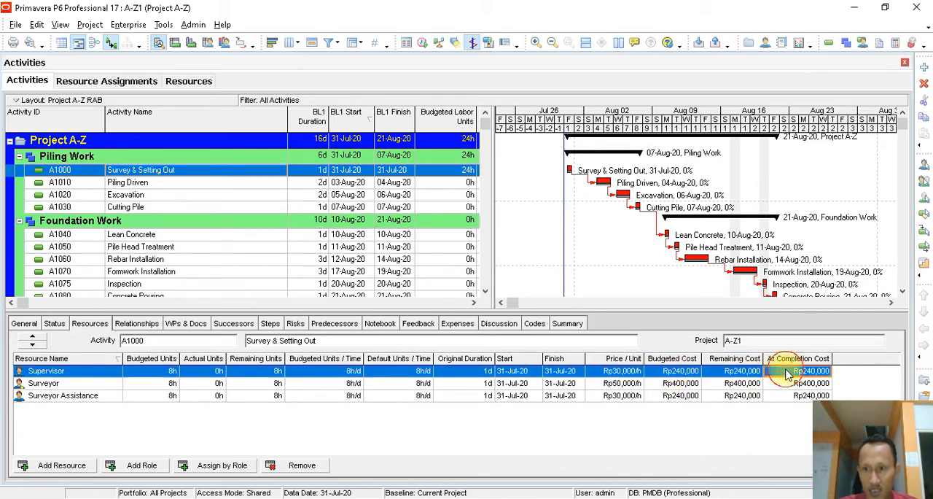
pyautogui.click(624, 371)
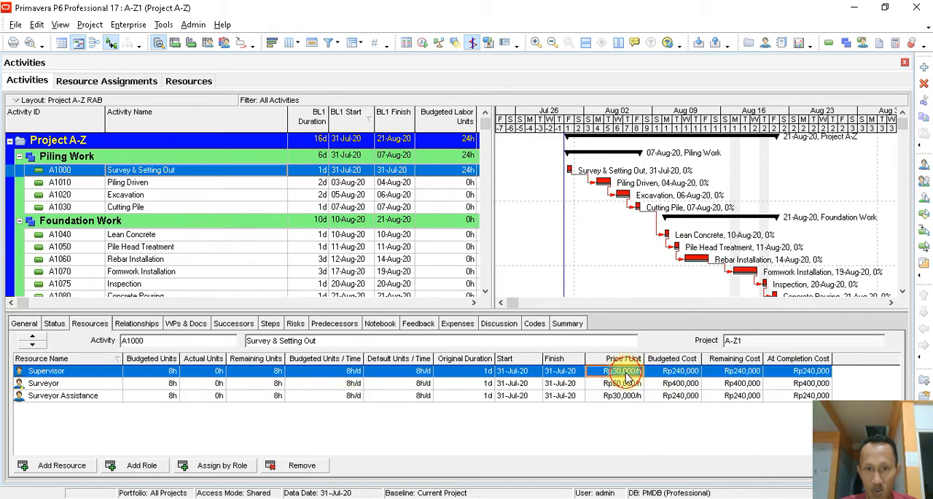
pyautogui.click(684, 373)
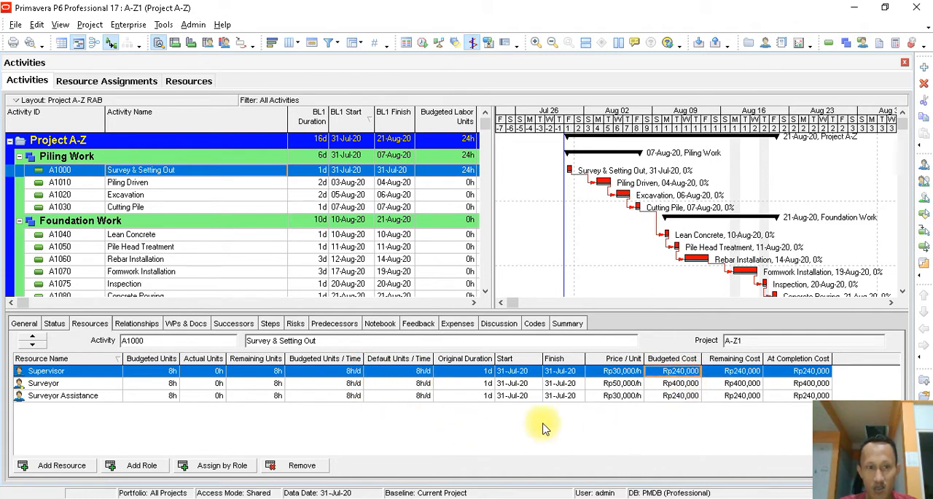
pyautogui.click(70, 383)
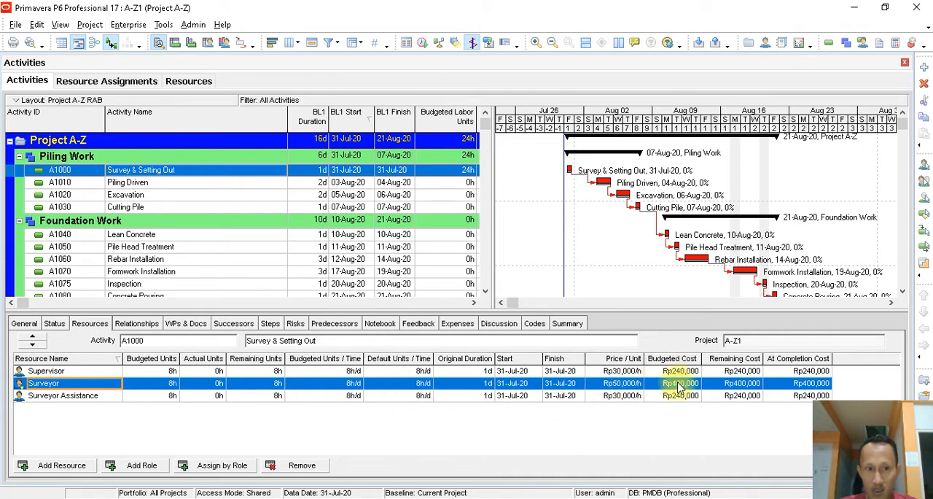
pyautogui.click(100, 374)
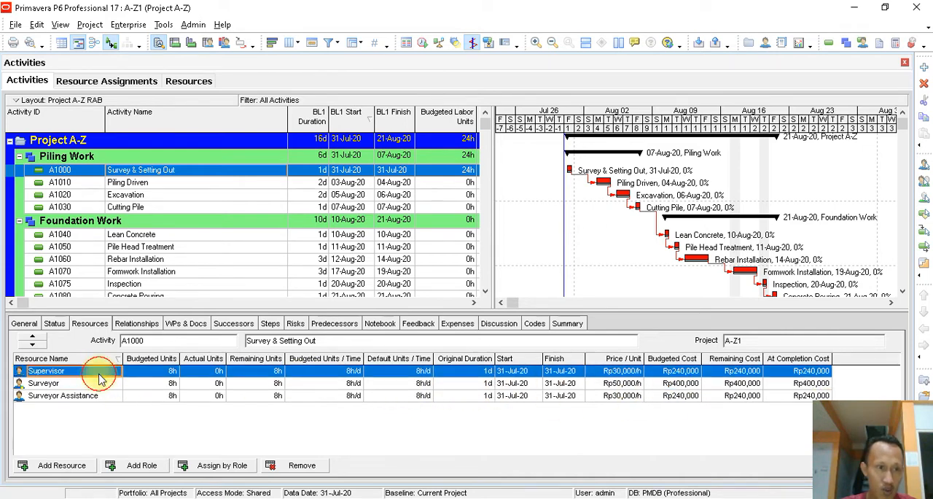
pyautogui.click(615, 372)
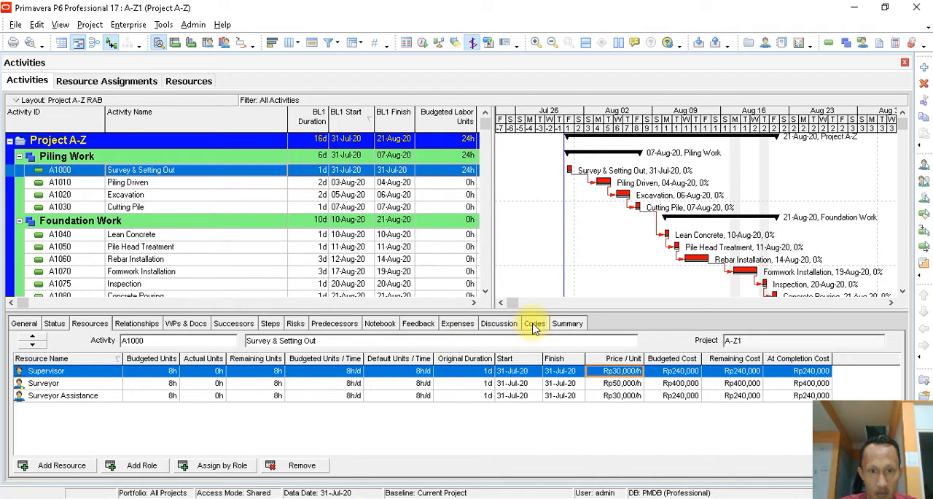
# - Close the Resource Assignments view and look up the Supervisor and Surveyor standard rates in the resource list
pyautogui.click(150, 85)
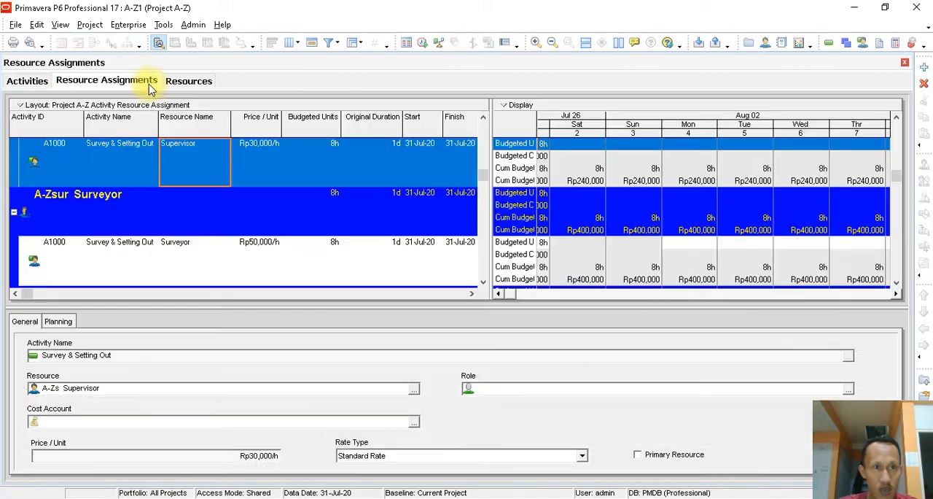
pyautogui.click(904, 65)
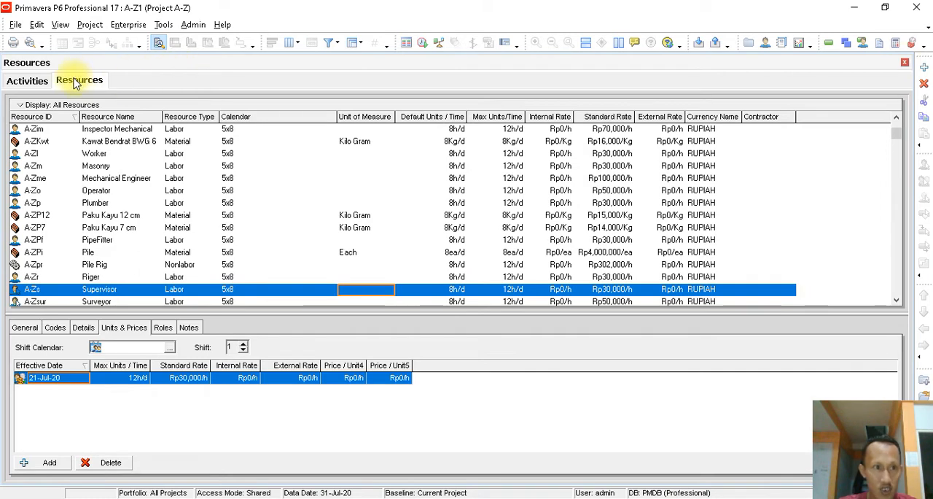
pyautogui.scroll(-1, 113, 275)
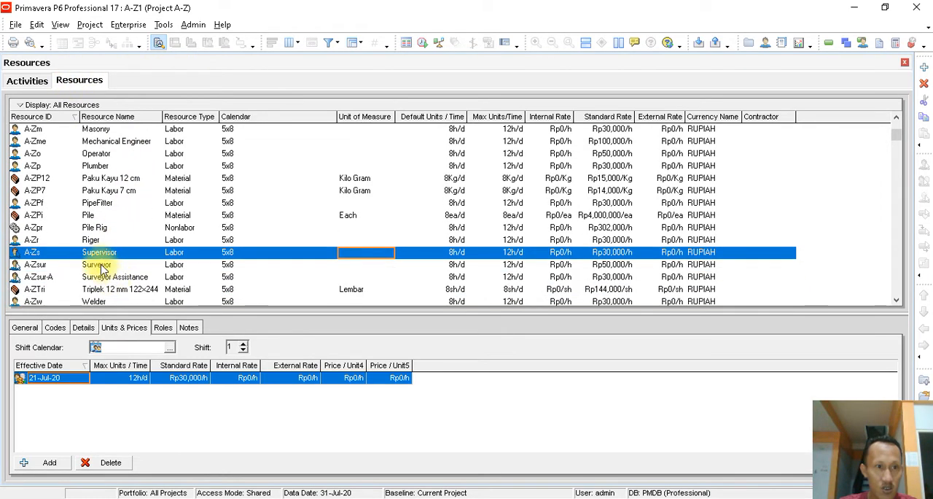
# - Set the Supervisor resource's standard rate to Rp70,000/h
pyautogui.click(611, 256)
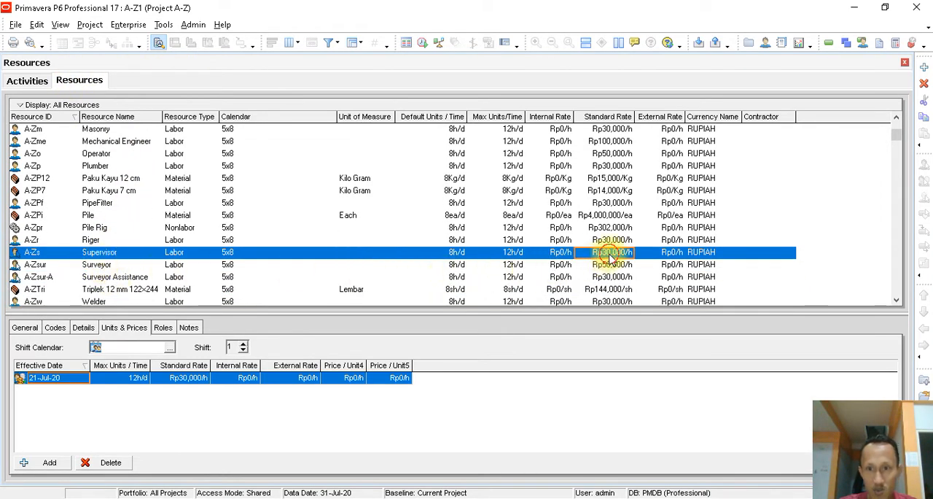
pyautogui.click(123, 329)
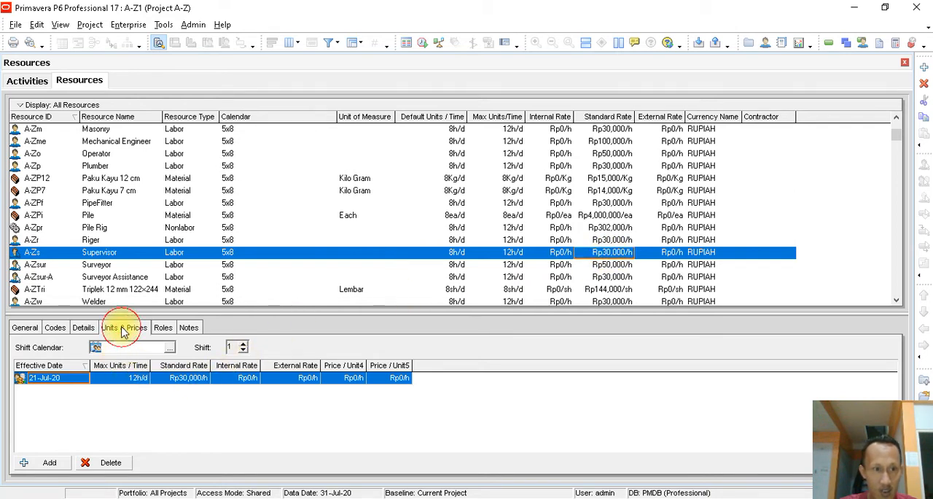
pyautogui.click(177, 378)
pyautogui.click(179, 378)
pyautogui.click(197, 378)
pyautogui.moveTo(197, 379); pyautogui.dragTo(120, 385)
pyautogui.write('70,')
pyautogui.write('0000')
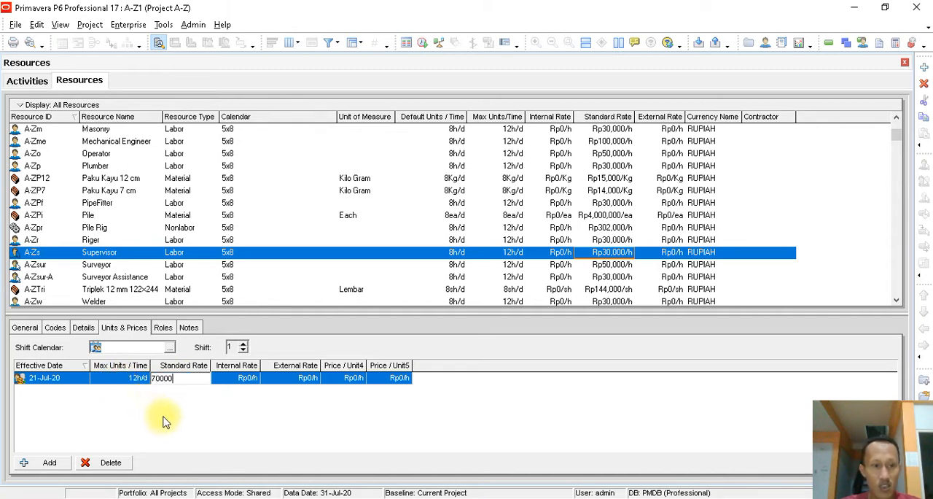
pyautogui.press('Return')
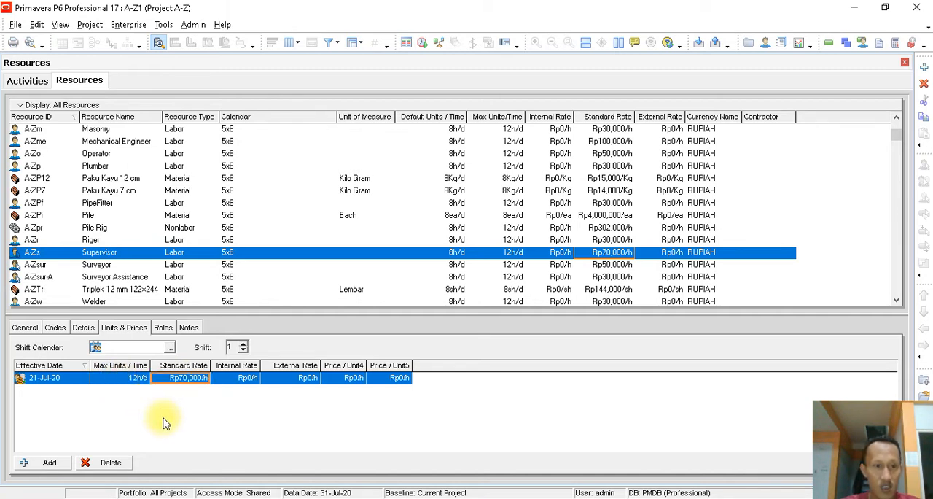
# - Remove the Supervisor assignment from the Survey & Setting Out activity and assign the Supervisor to it again
pyautogui.click(29, 80)
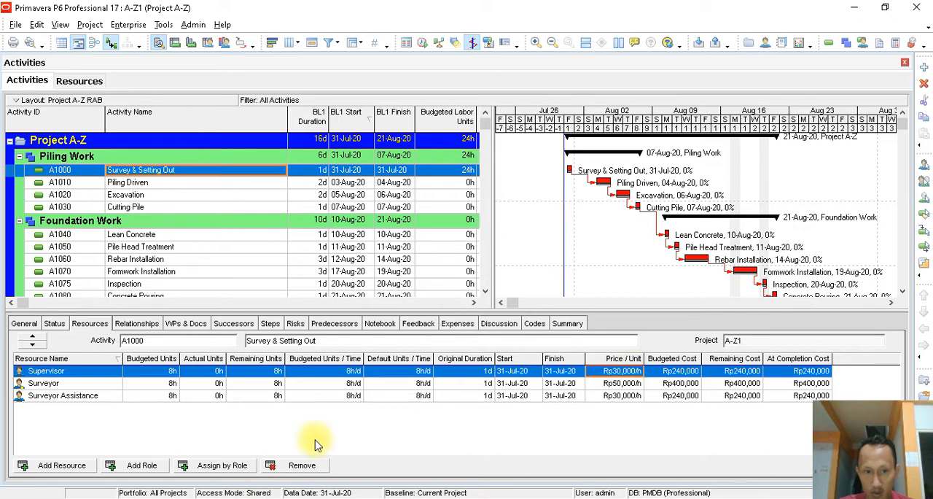
pyautogui.click(299, 465)
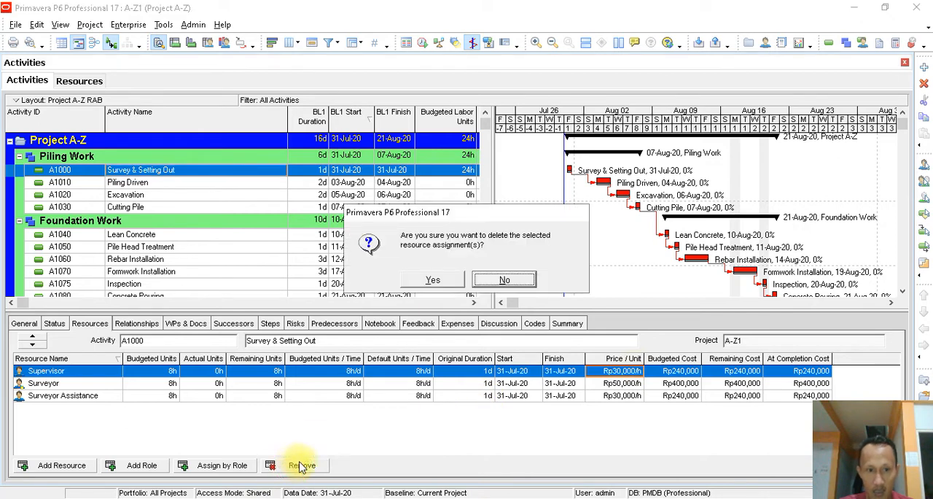
pyautogui.click(434, 278)
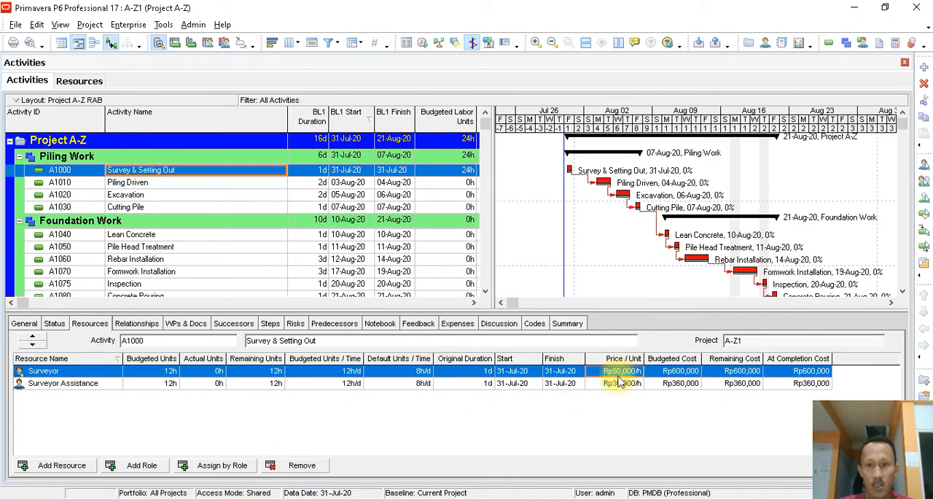
pyautogui.click(77, 466)
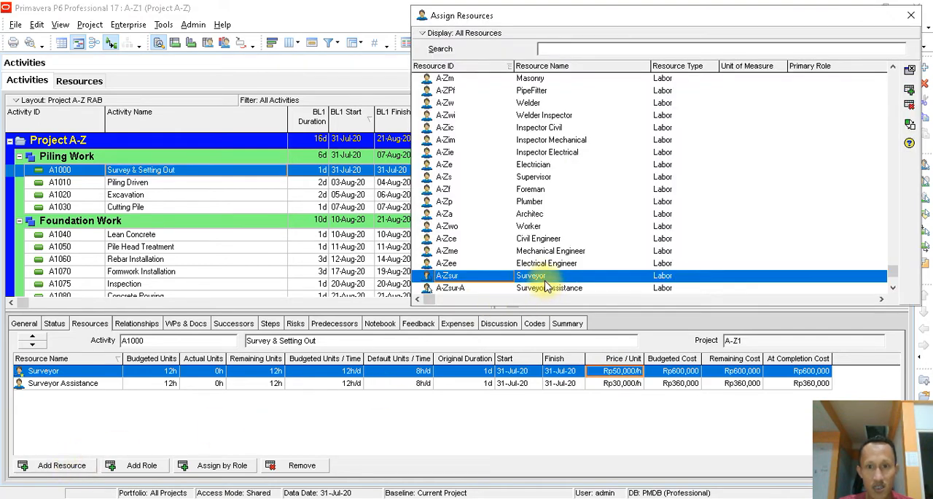
pyautogui.doubleClick(543, 182)
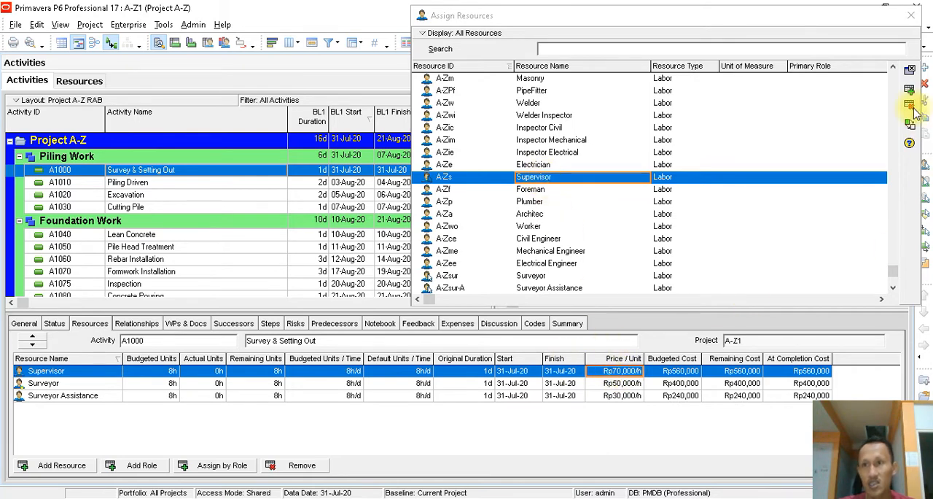
pyautogui.click(911, 20)
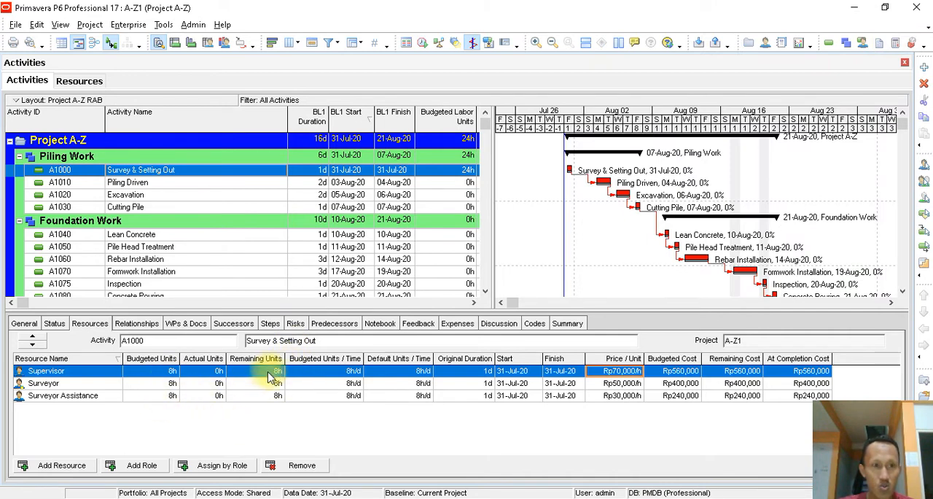
# - Switch to the Project A-Z drawing in Nitro Pro and examine the pile layout of the water storage tank foundations
pyautogui.click(321, 172)
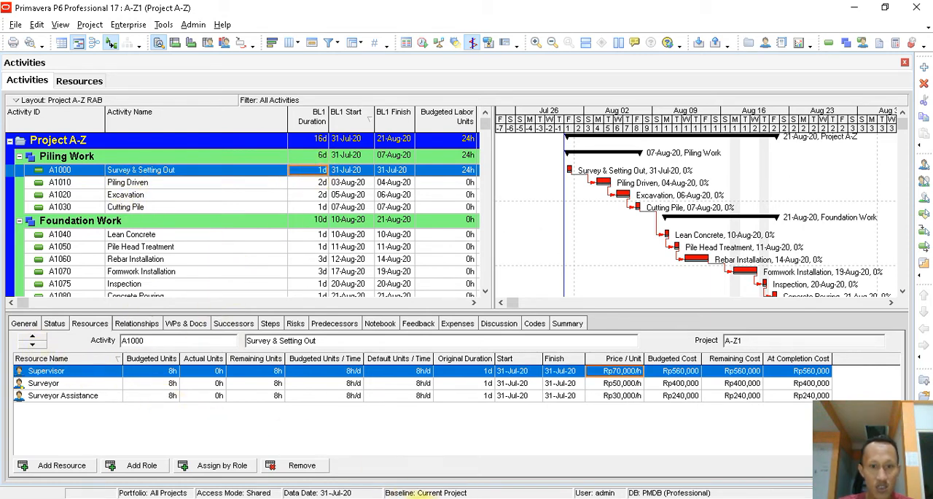
pyautogui.click(419, 498)
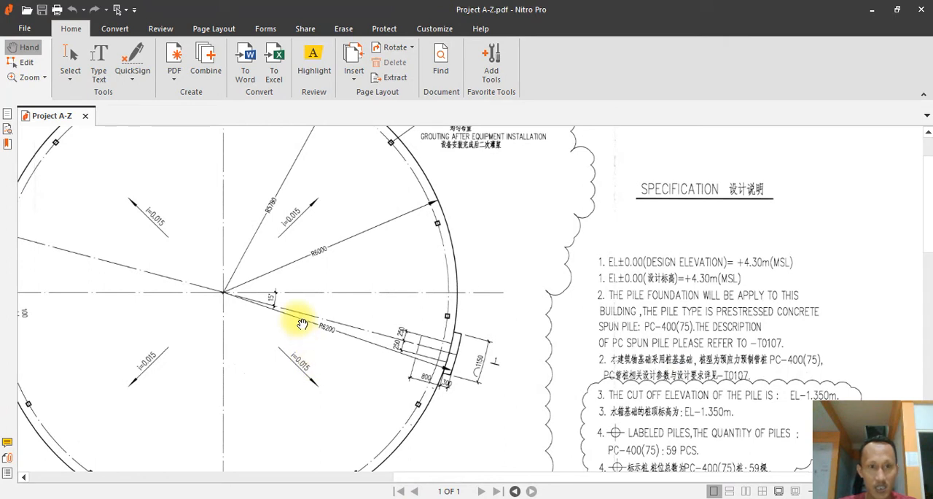
pyautogui.scroll(-1, 302, 324)
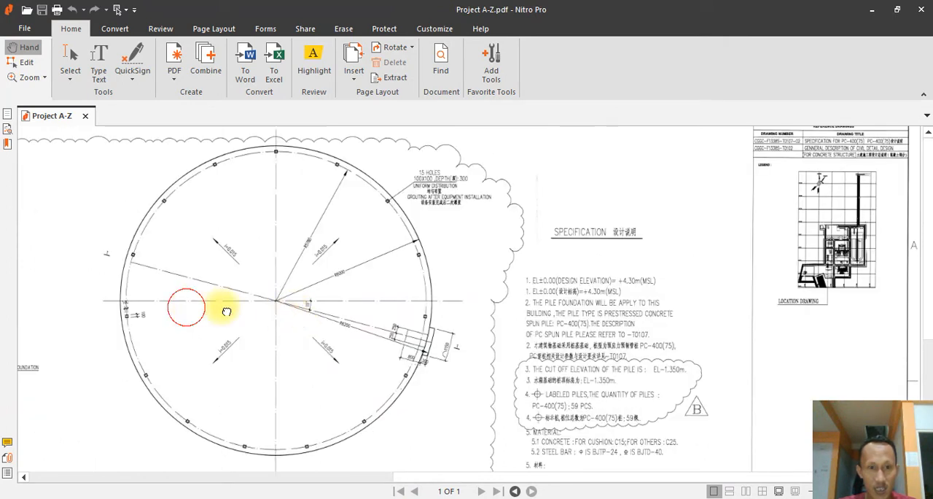
pyautogui.scroll(-3, 437, 312)
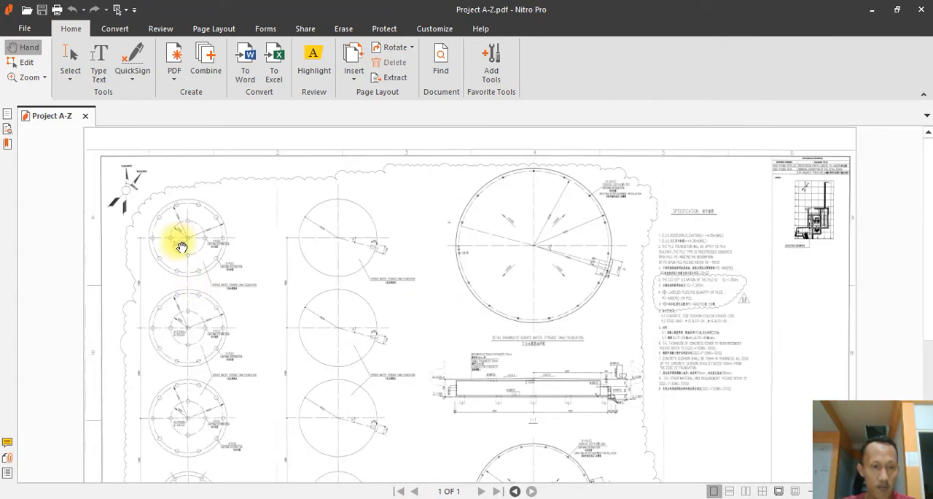
pyautogui.scroll(2, 153, 247)
pyautogui.scroll(1, 151, 239)
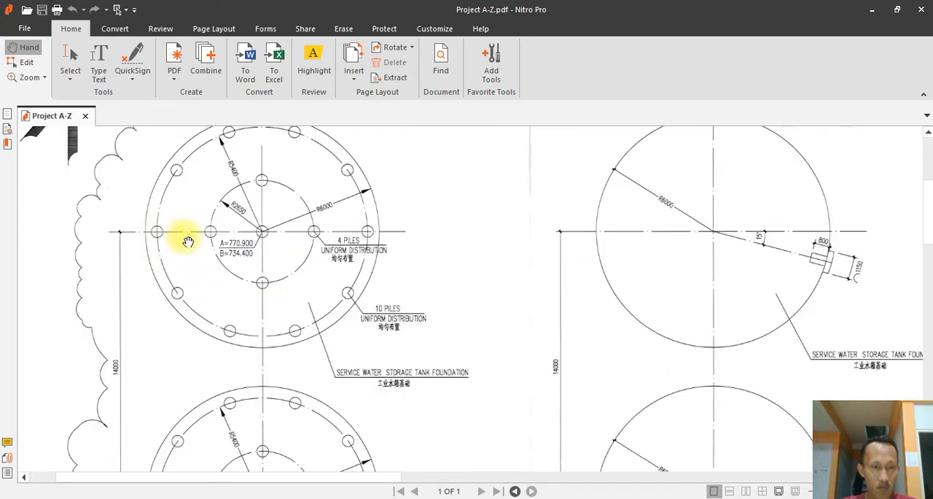
pyautogui.scroll(1, 235, 236)
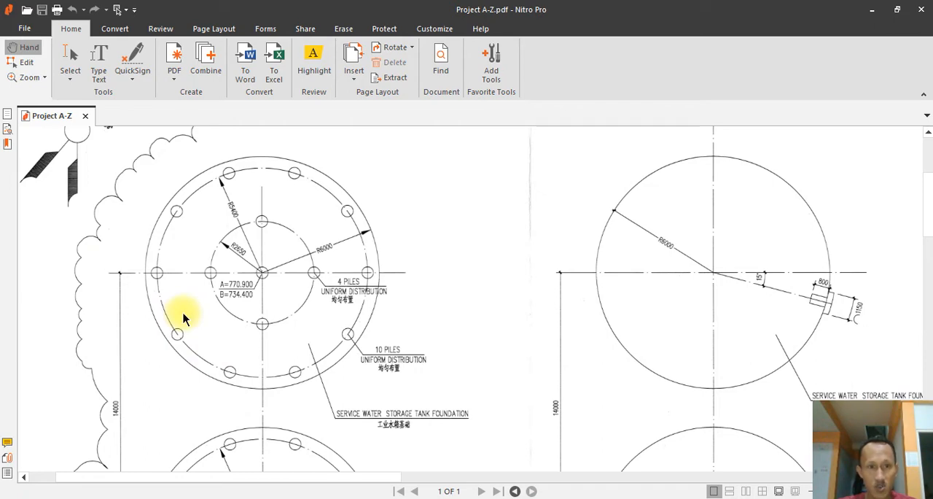
pyautogui.scroll(-3, 243, 250)
pyautogui.scroll(-3, 243, 250)
pyautogui.scroll(6, 243, 250)
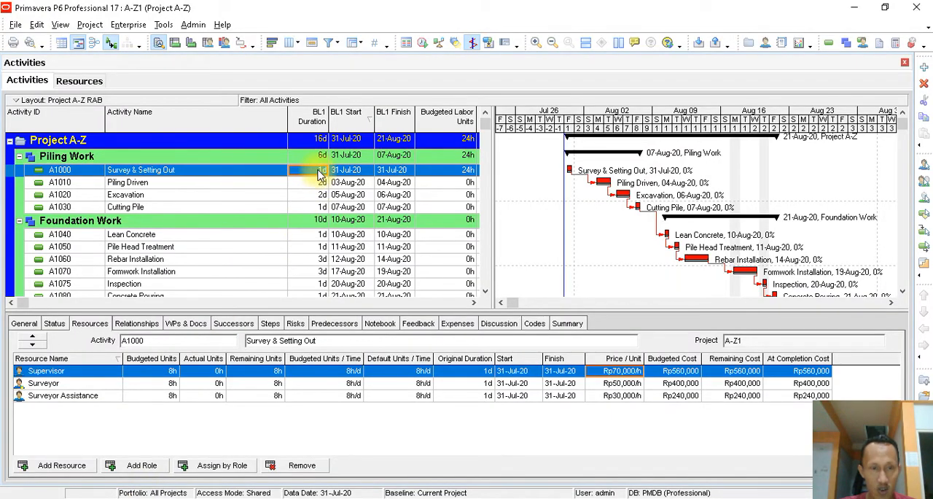
# - Remove the Budgeted Nonlabor Units and Budgeted Labor Units columns from the activity table's selected columns
pyautogui.click(318, 182)
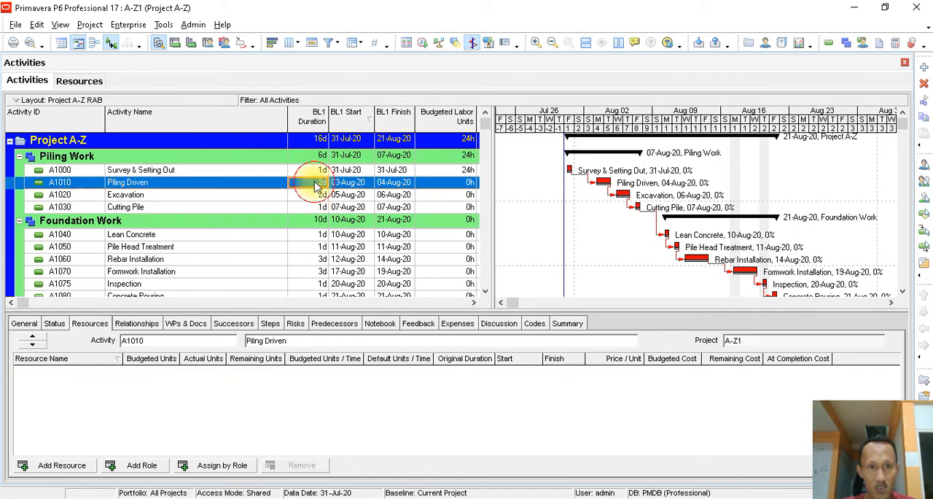
pyautogui.click(317, 171)
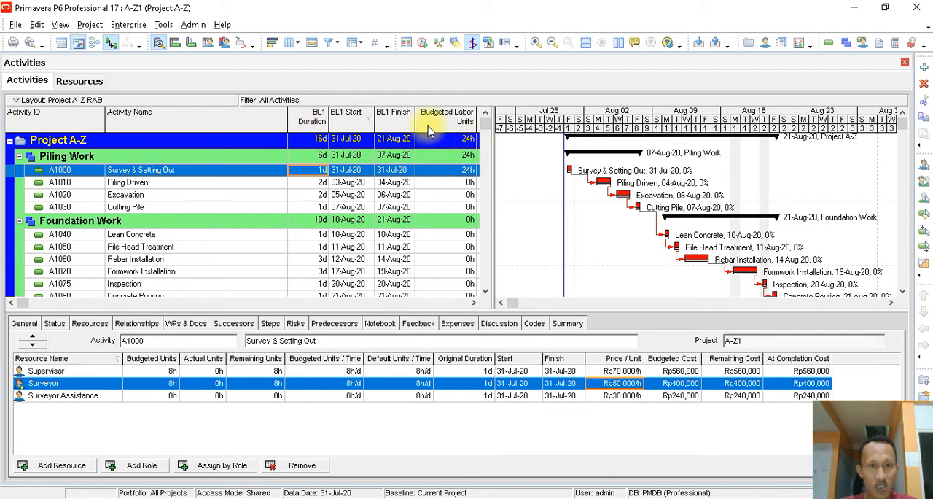
pyautogui.click(290, 44)
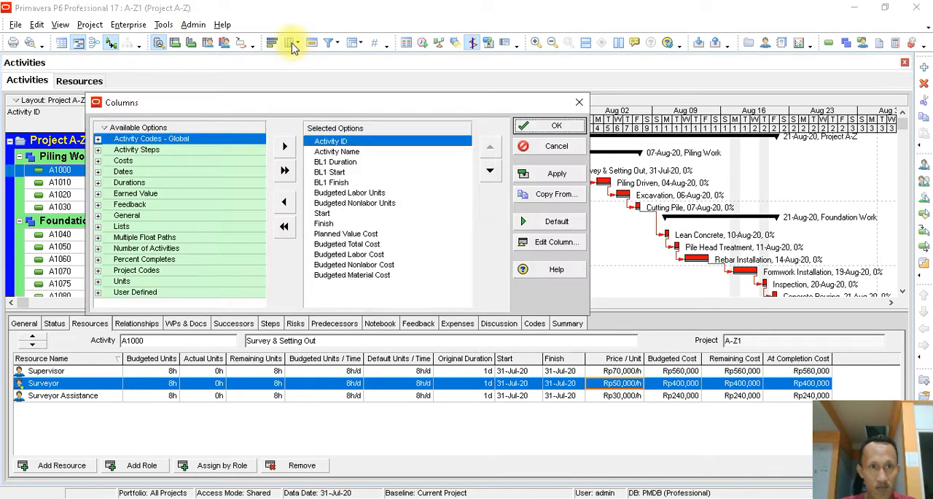
pyautogui.click(353, 203)
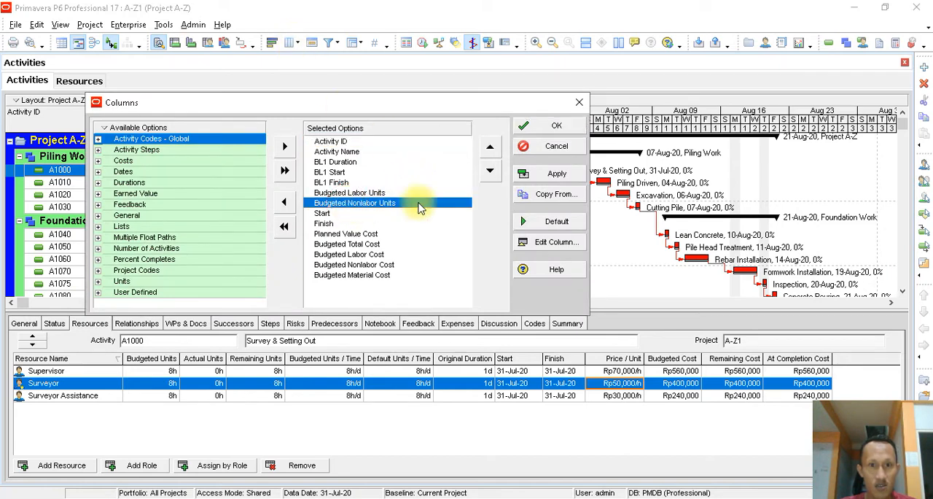
pyautogui.click(287, 202)
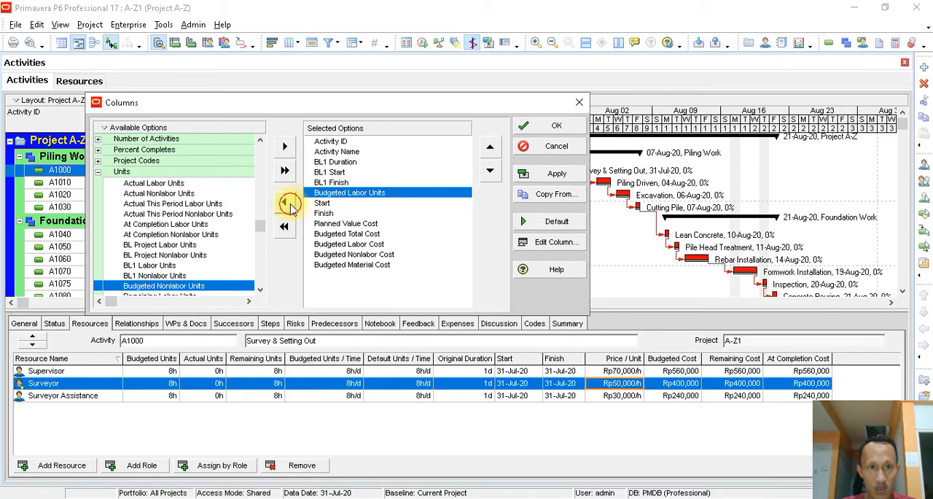
pyautogui.click(289, 205)
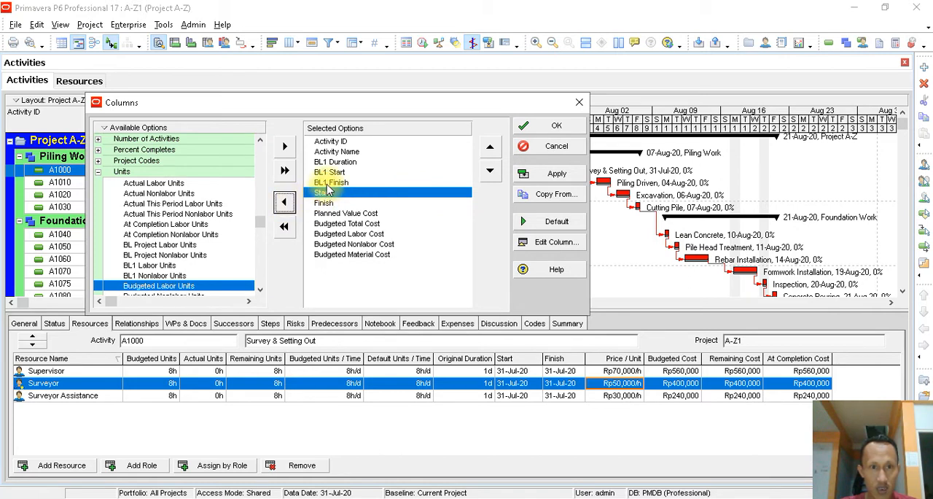
# - Add the Original Duration column after BL1 Finish in the activity table and apply the column changes
pyautogui.click(332, 183)
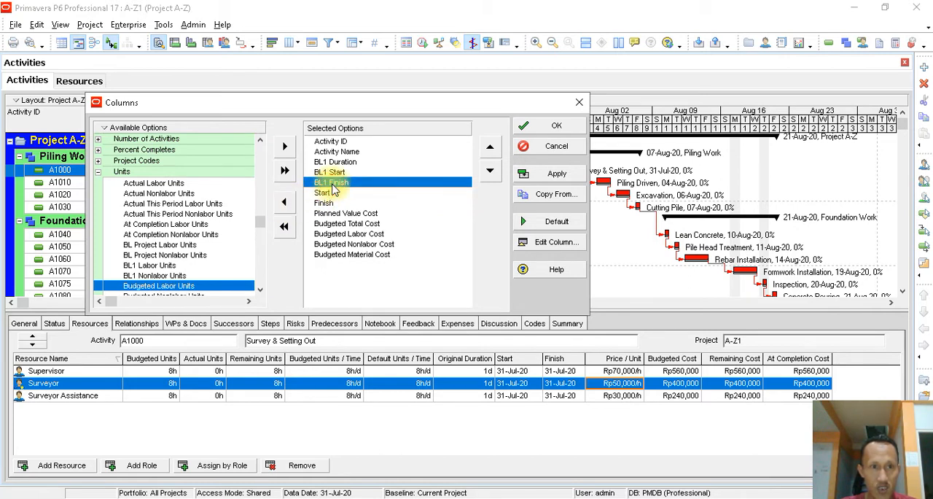
pyautogui.click(99, 172)
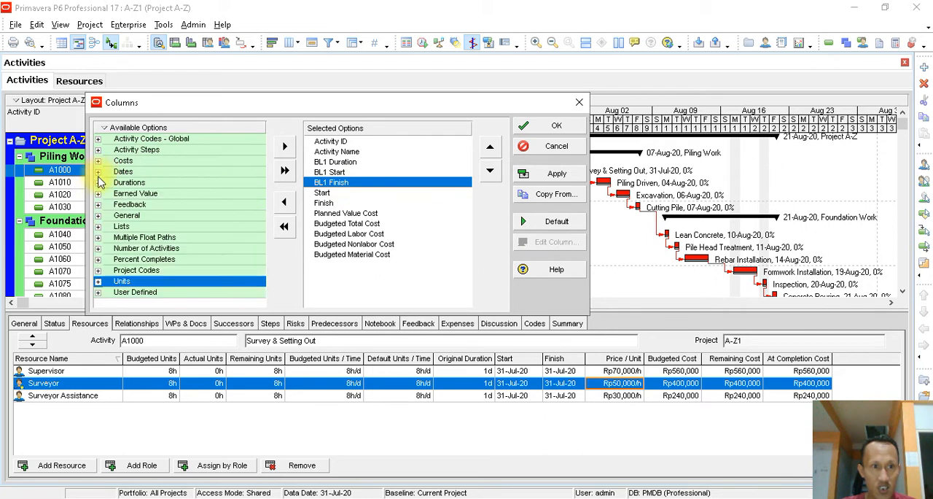
pyautogui.click(98, 183)
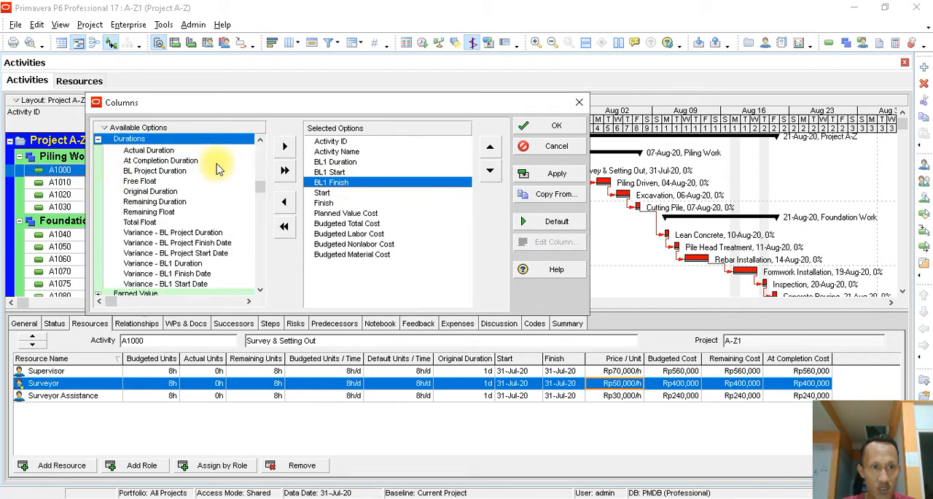
pyautogui.click(153, 193)
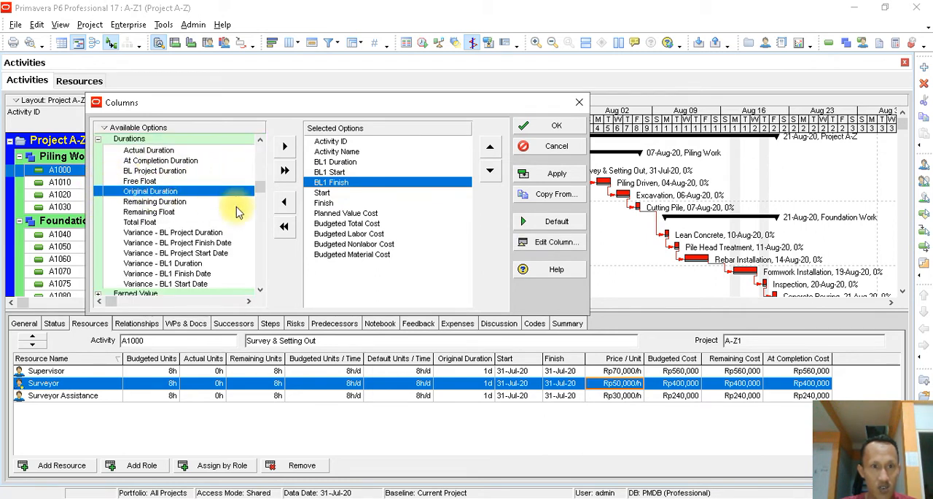
pyautogui.click(286, 148)
pyautogui.click(547, 175)
pyautogui.click(552, 135)
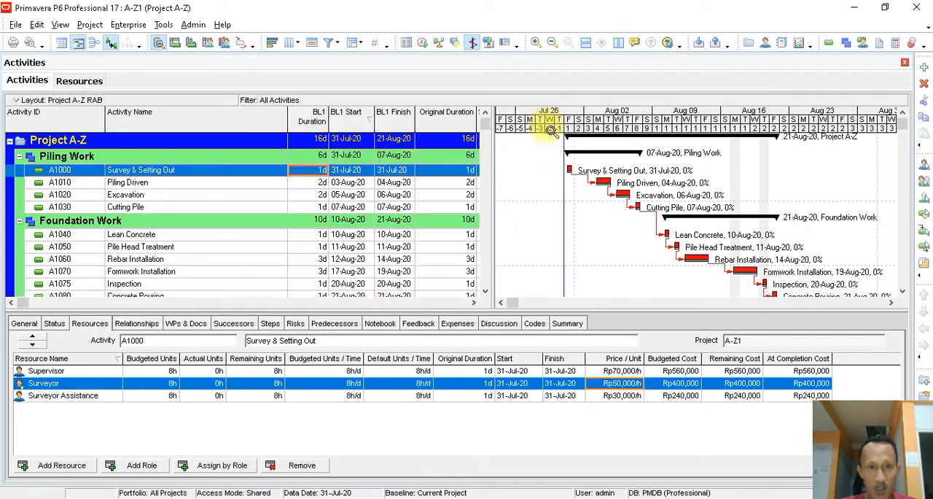
# - Set the original duration of Survey & Setting Out to 2 days
pyautogui.click(467, 172)
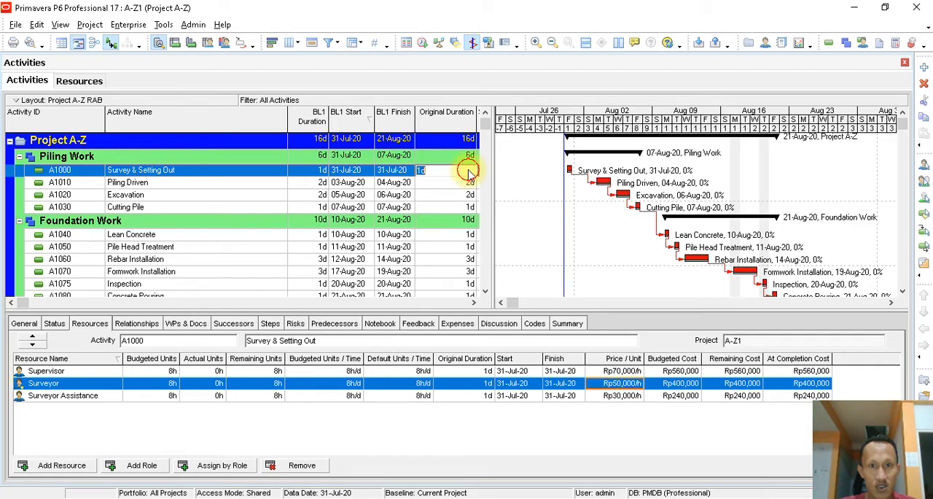
pyautogui.write('2')
pyautogui.click(445, 182)
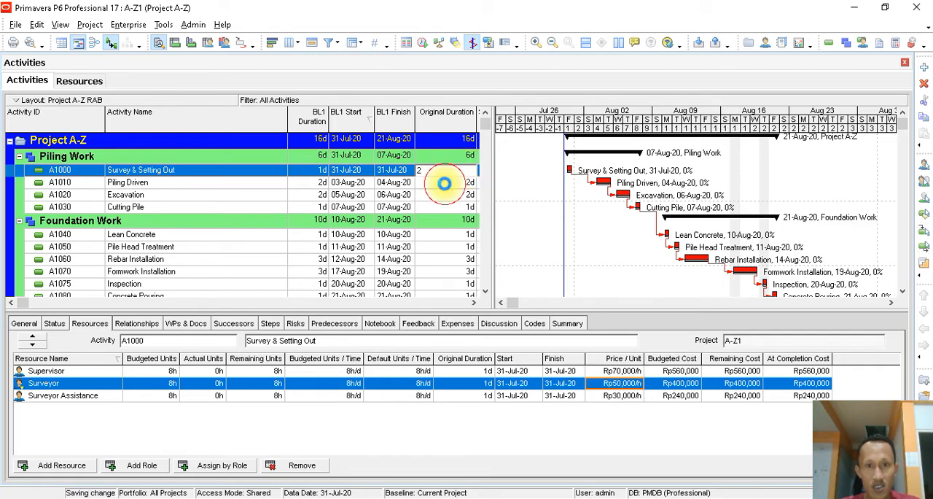
pyautogui.click(445, 171)
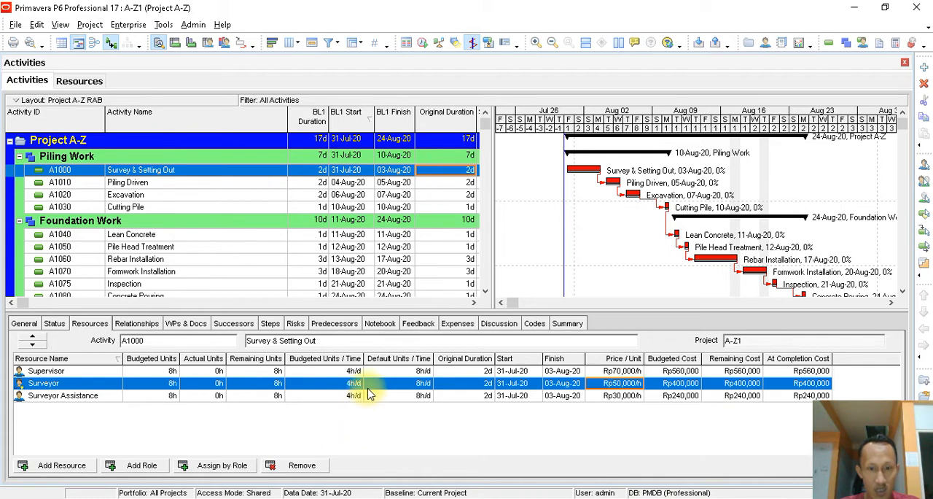
# - Set the Supervisor's budgeted units per time on Survey & Setting Out to 8h/d
pyautogui.click(422, 372)
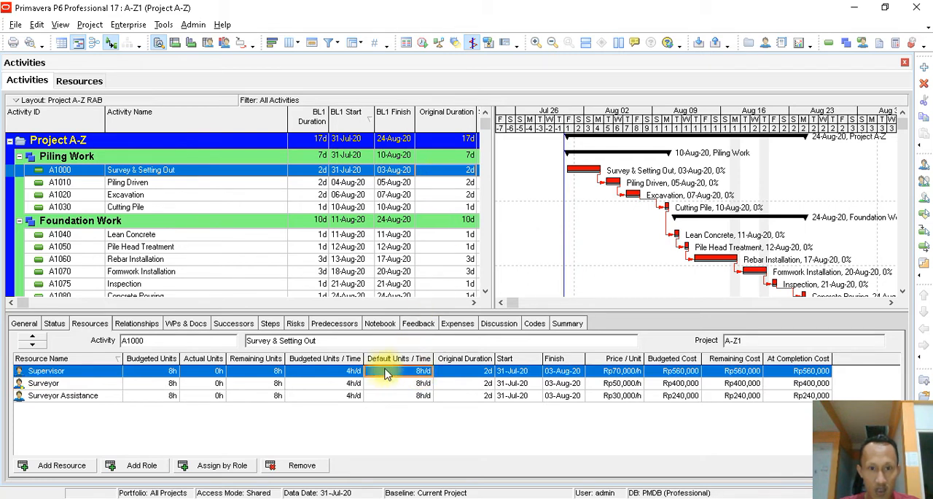
pyautogui.click(354, 373)
pyautogui.click(353, 373)
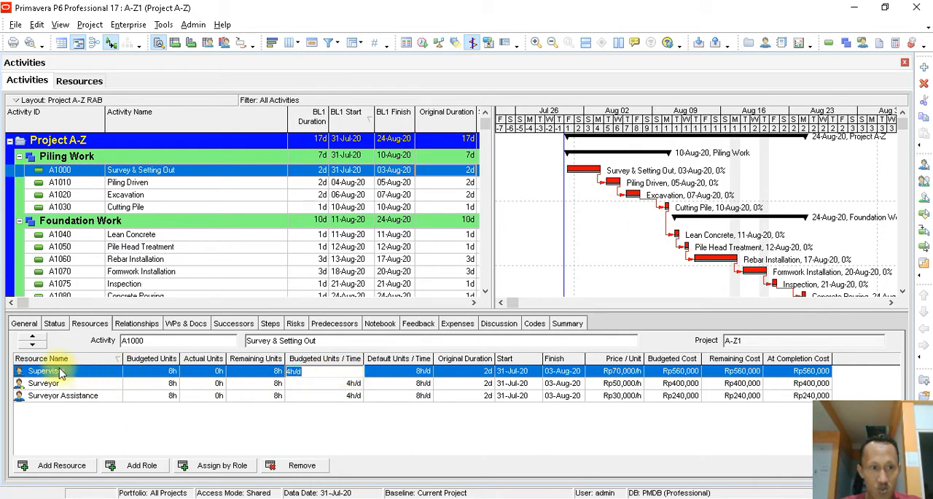
pyautogui.write('8')
pyautogui.press('Return')
pyautogui.click(169, 373)
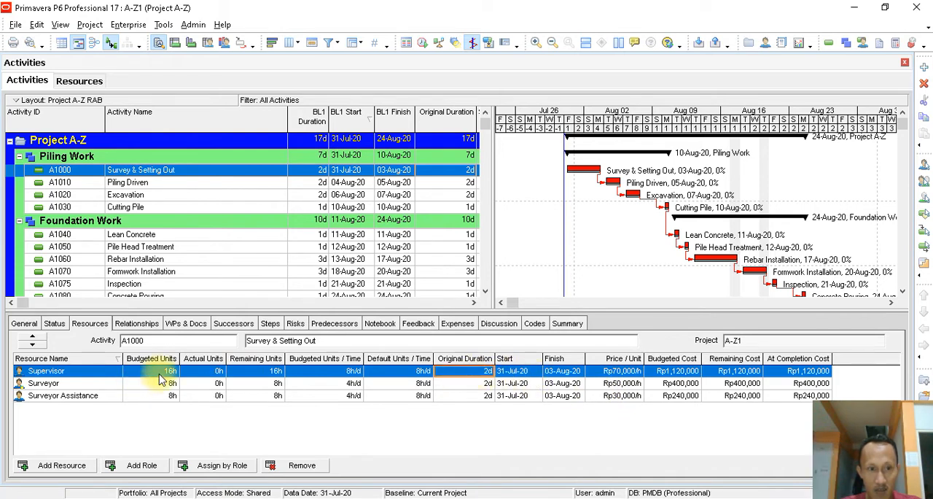
# - Set the budgeted units per time of the Surveyor and Surveyor Assistance to 8h/d on Survey & Setting Out
pyautogui.click(343, 385)
pyautogui.click(342, 385)
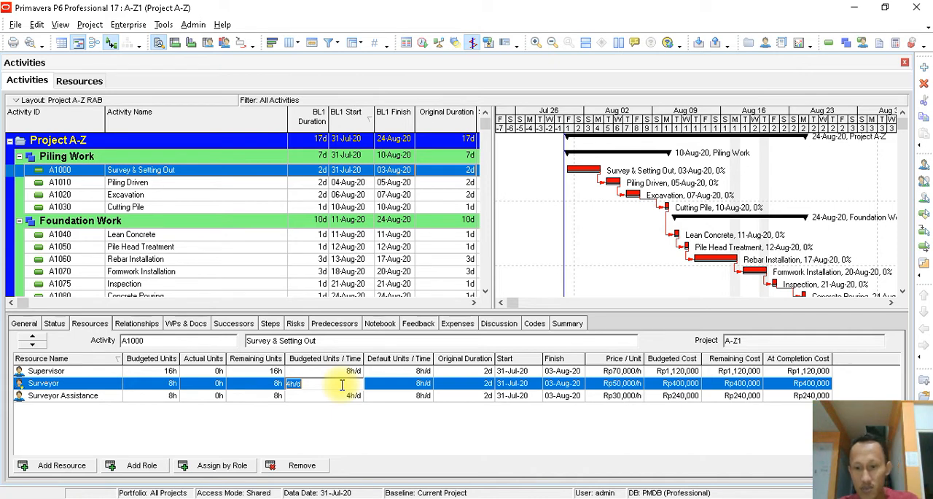
pyautogui.write('8')
pyautogui.click(345, 397)
pyautogui.click(349, 397)
pyautogui.write('8')
# - Set the original duration of the Surveyor and Surveyor Assistance assignments on Survey & Setting Out to 1 day
pyautogui.click(474, 384)
pyautogui.click(476, 385)
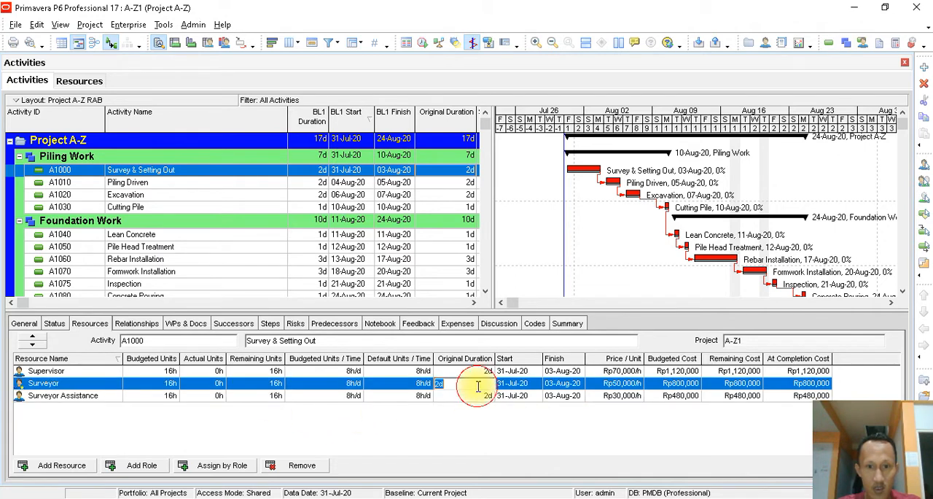
pyautogui.write('1')
pyautogui.click(487, 397)
pyautogui.click(487, 395)
pyautogui.write('1')
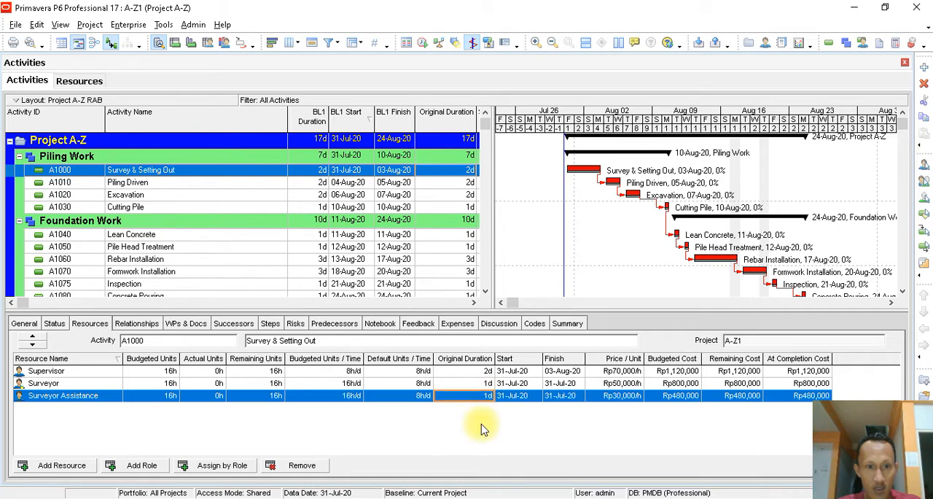
pyautogui.press('Return')
# - Check the surveying resources' budgeted costs by trying a 2-day original duration for the Surveyor and restoring it to 1 day
pyautogui.click(682, 383)
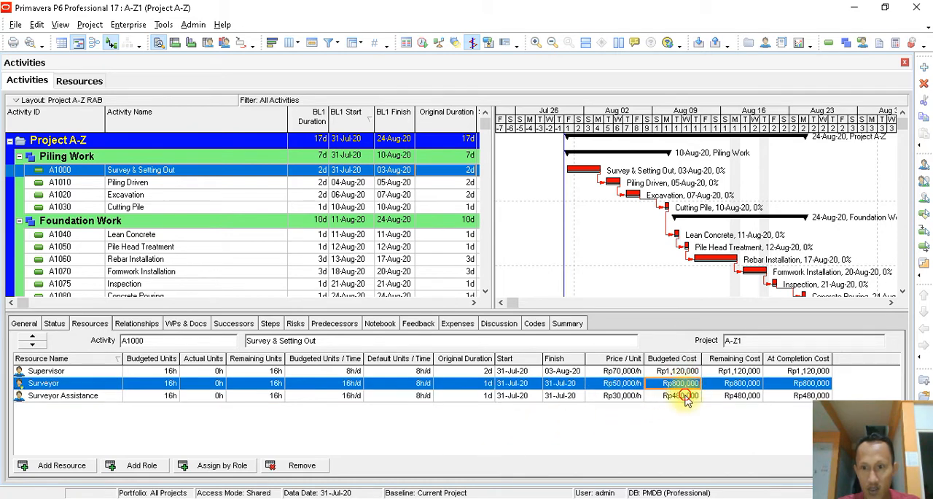
pyautogui.click(678, 395)
pyautogui.click(775, 383)
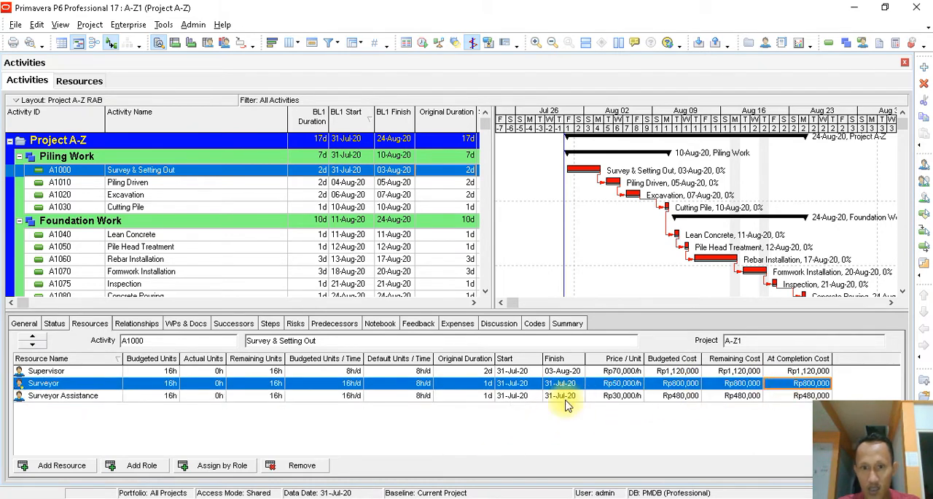
pyautogui.click(481, 386)
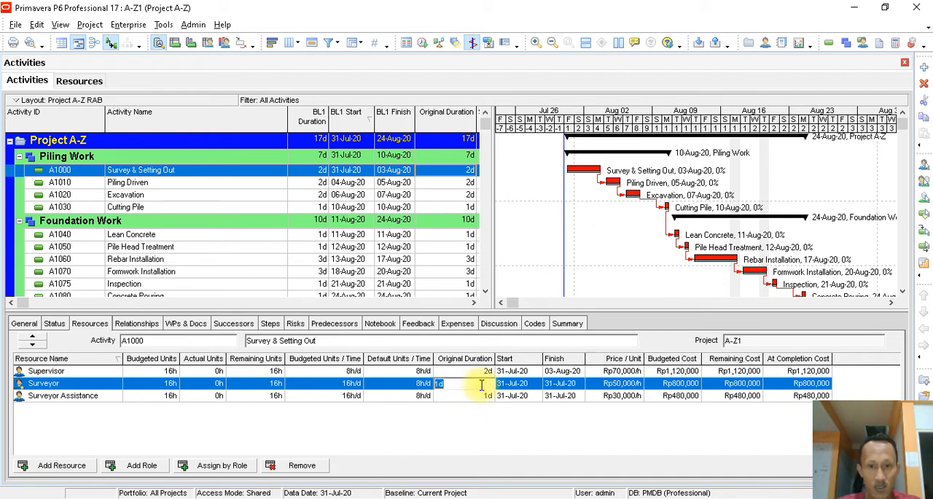
pyautogui.write('2')
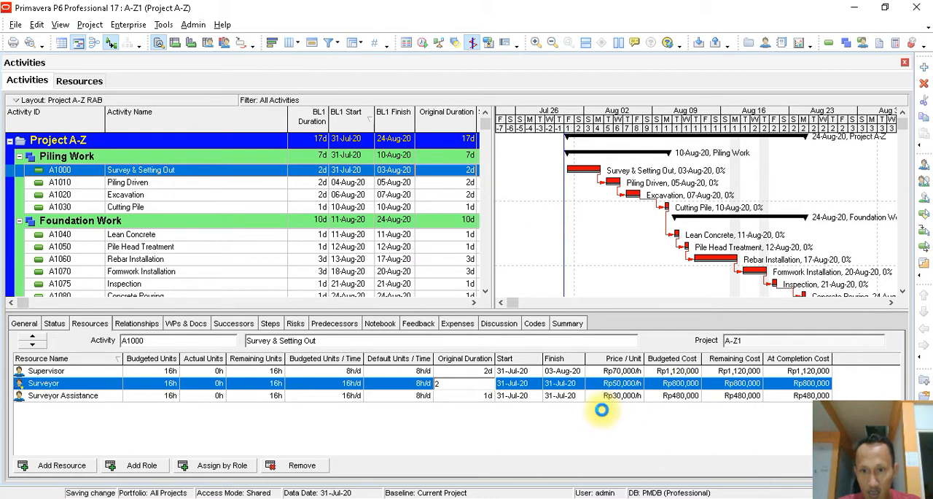
pyautogui.press('Return')
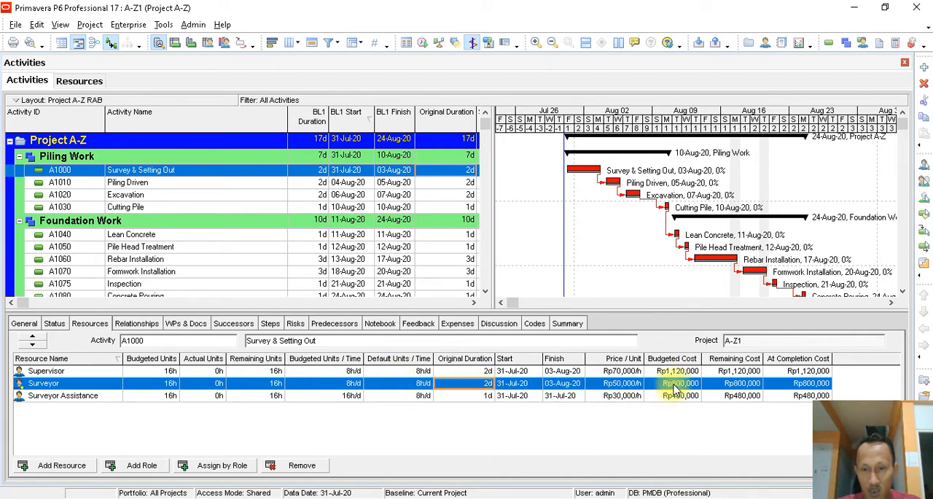
pyautogui.click(486, 383)
pyautogui.write('1')
pyautogui.press('Return')
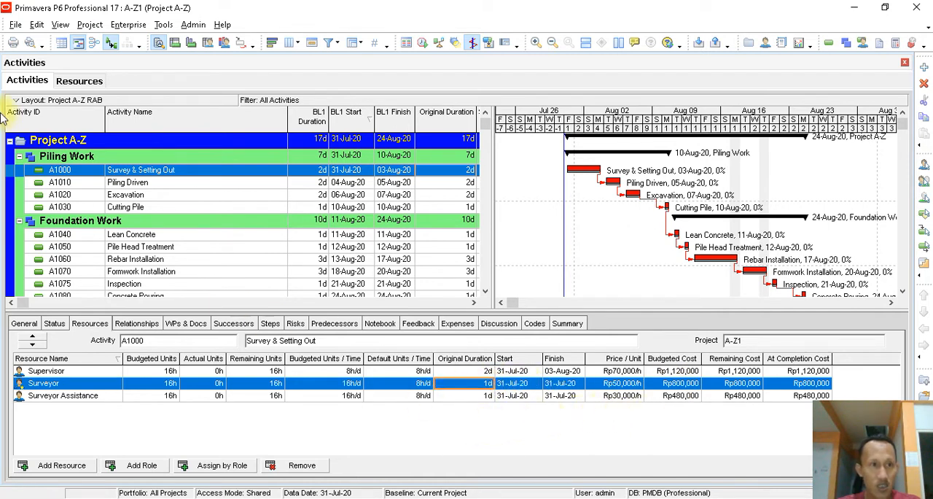
# - Refresh the project data and set the Surveyor and Surveyor Assistance budgeted units per time back to 8h/d
pyautogui.click(15, 25)
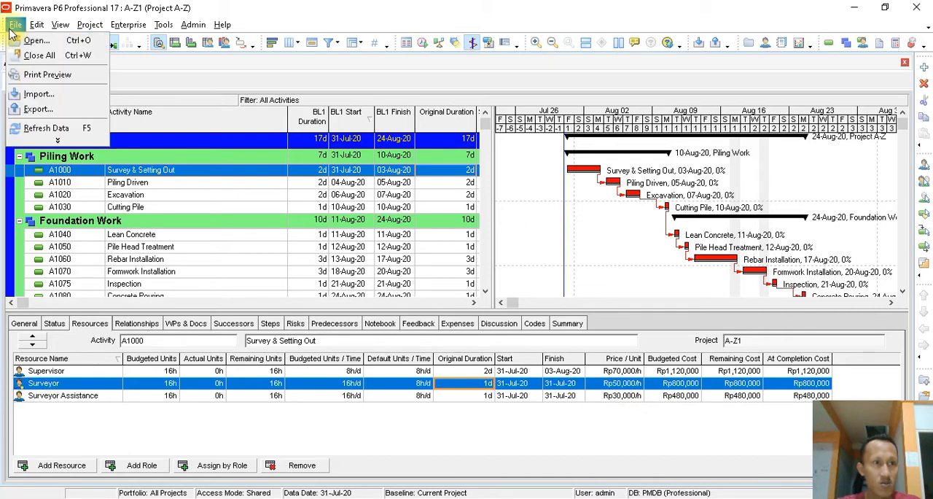
pyautogui.click(44, 127)
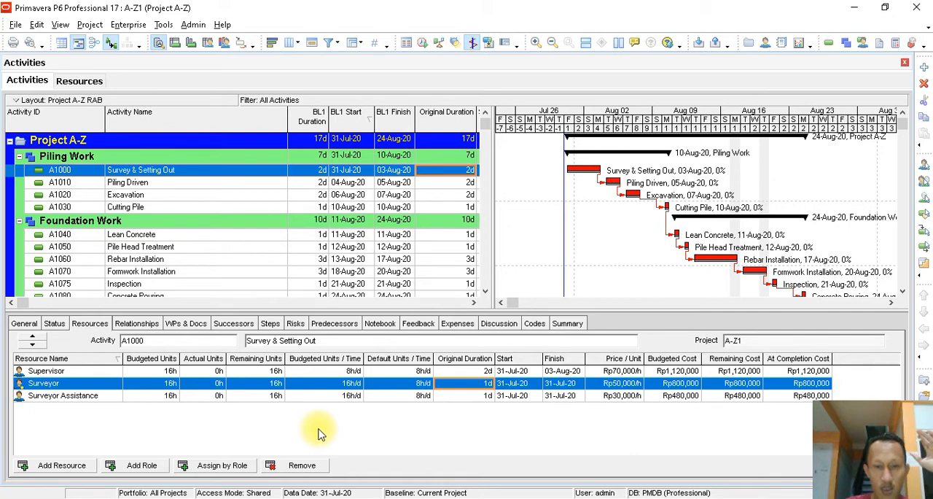
pyautogui.click(356, 384)
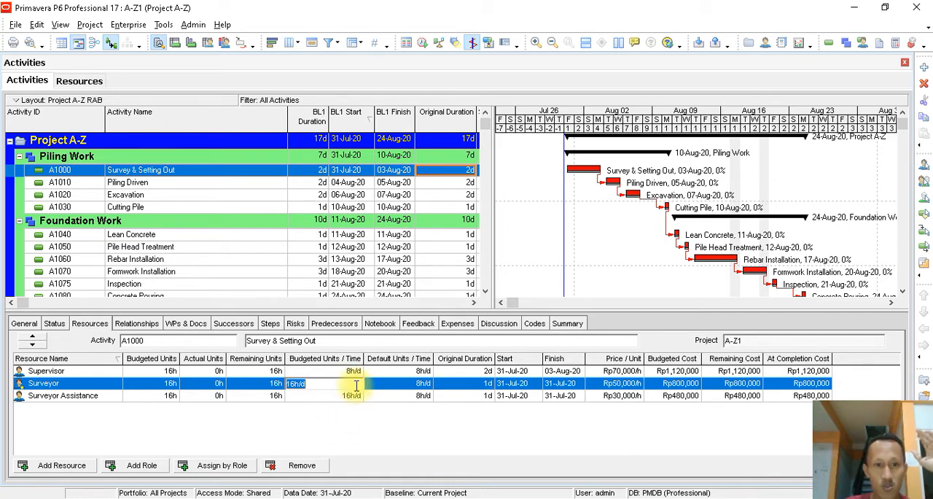
pyautogui.write('8')
pyautogui.press('Return')
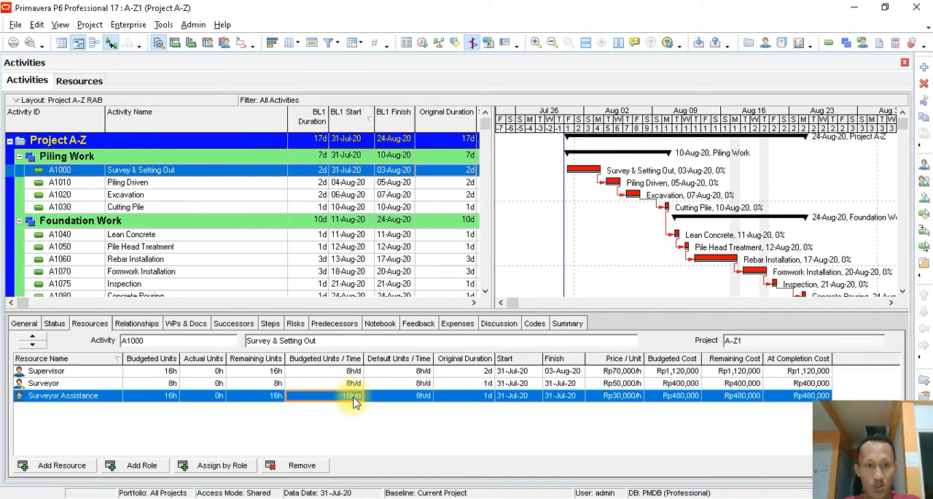
pyautogui.write('8')
pyautogui.click(387, 396)
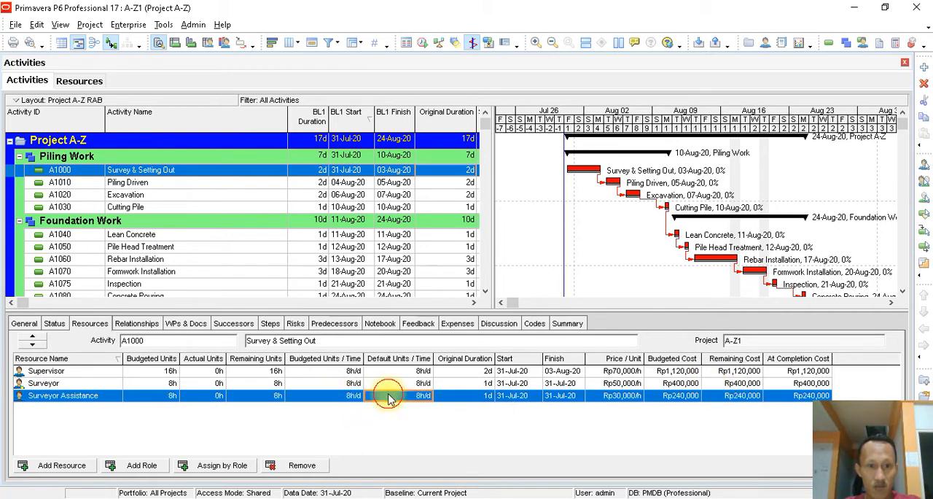
pyautogui.click(680, 383)
pyautogui.click(680, 395)
pyautogui.click(679, 383)
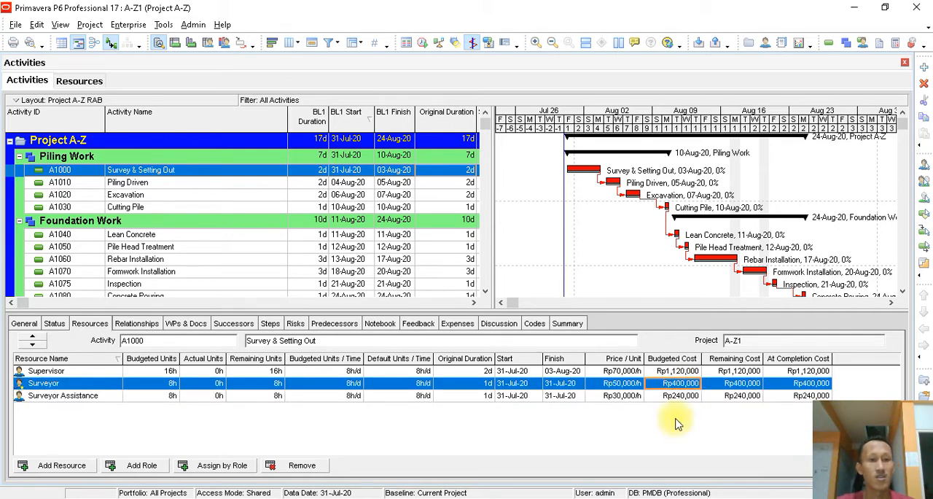
# - Assign the Supervisor, Pile Rig and Pile resources to the Piling Driven activity
pyautogui.click(155, 186)
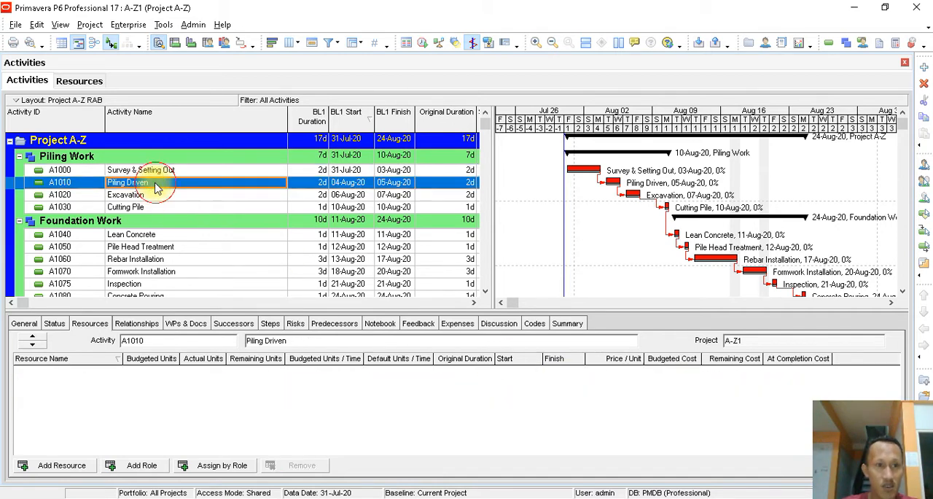
pyautogui.click(70, 465)
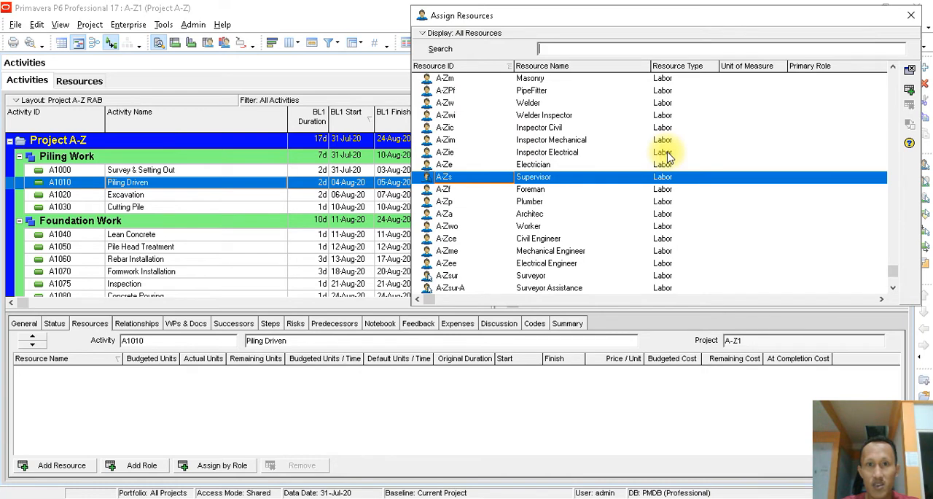
pyautogui.doubleClick(550, 182)
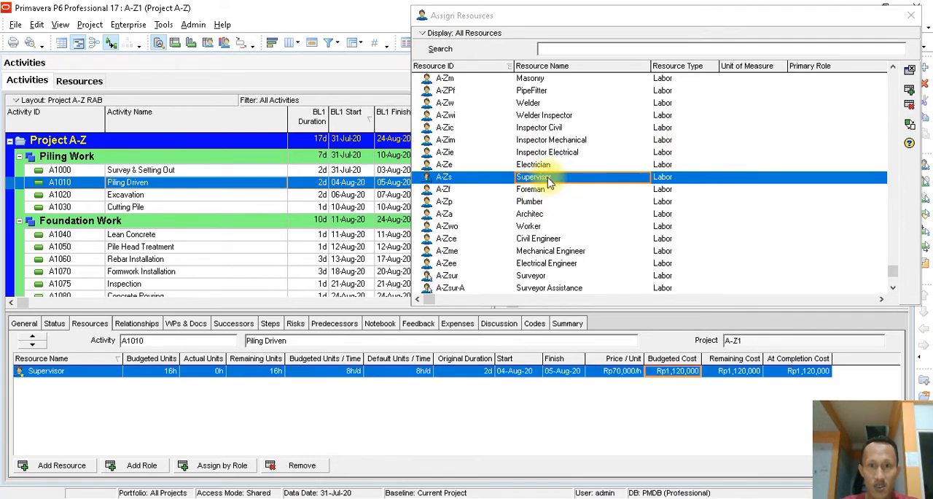
pyautogui.scroll(-1, 599, 210)
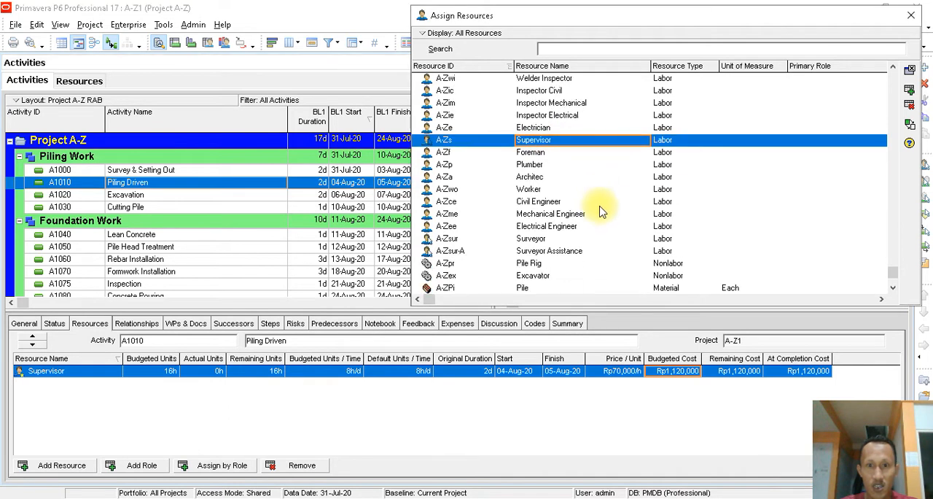
pyautogui.scroll(-2, 599, 210)
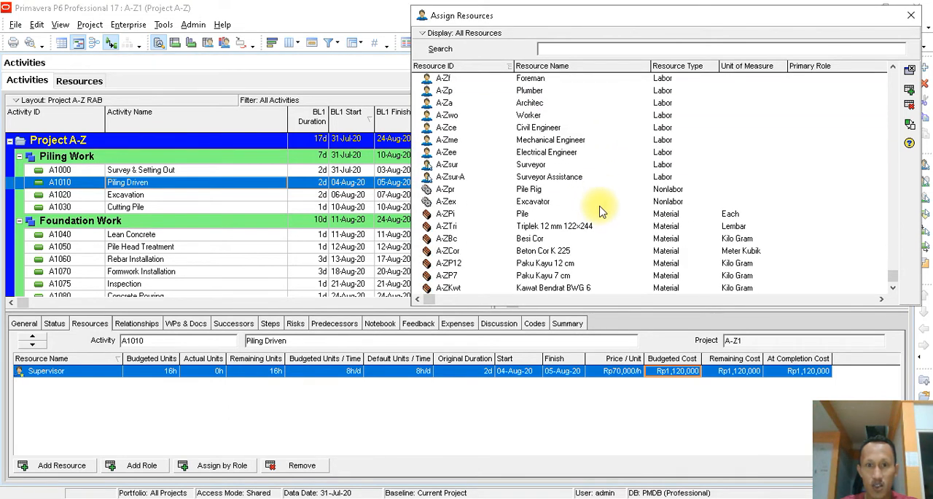
pyautogui.scroll(-1, 599, 210)
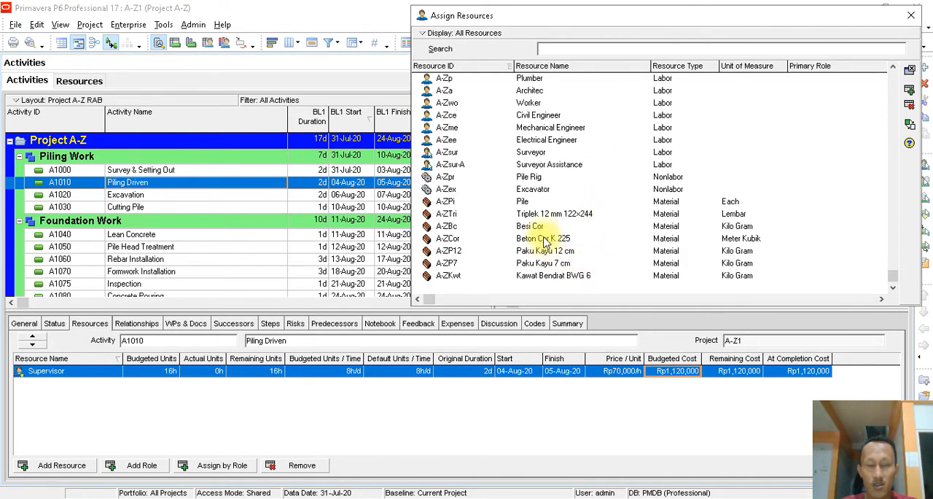
pyautogui.doubleClick(537, 179)
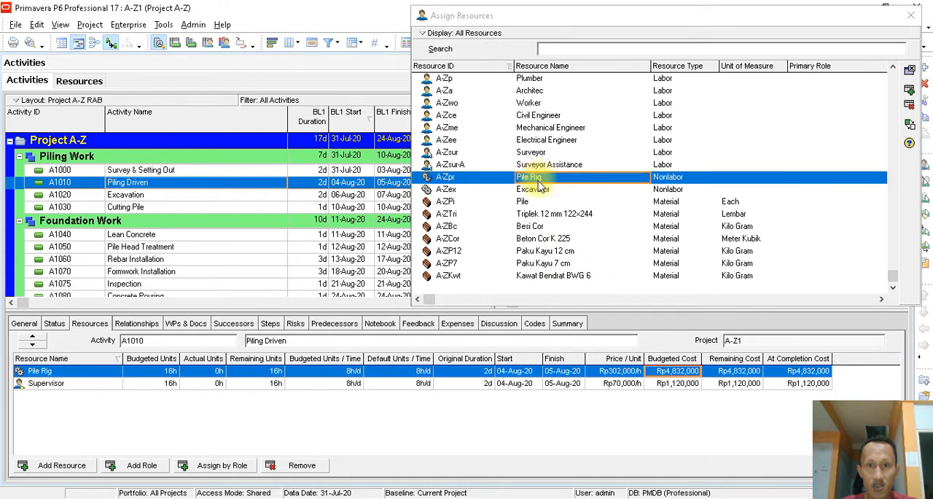
pyautogui.doubleClick(524, 203)
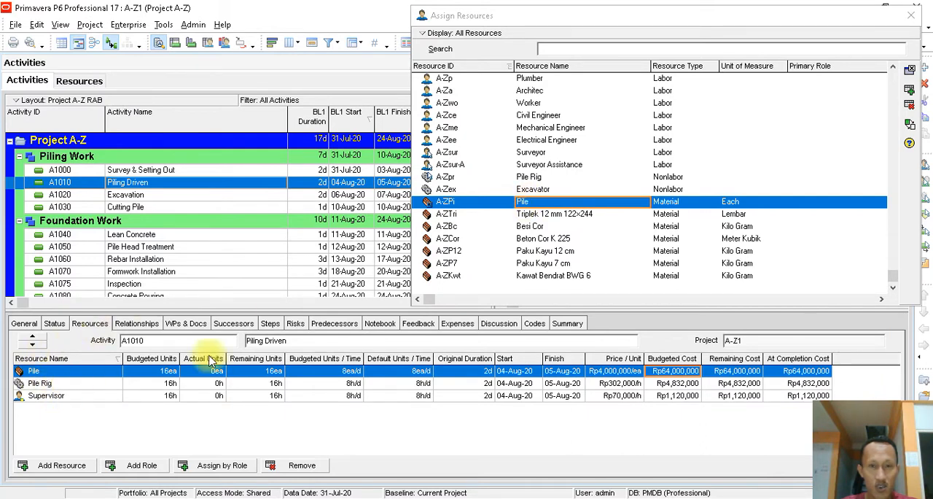
# - Assign the Worker labor resource A-Zwo to Piling Driven and finish assigning resources
pyautogui.click(532, 178)
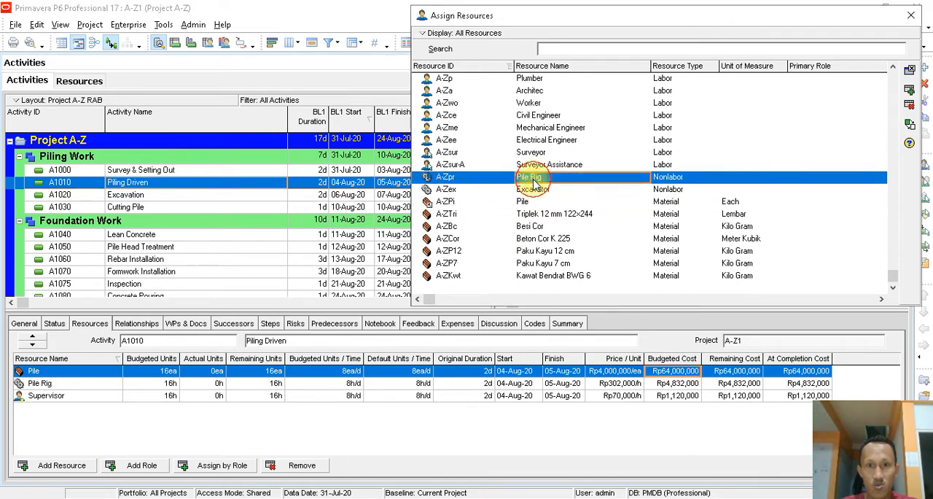
pyautogui.scroll(3, 594, 248)
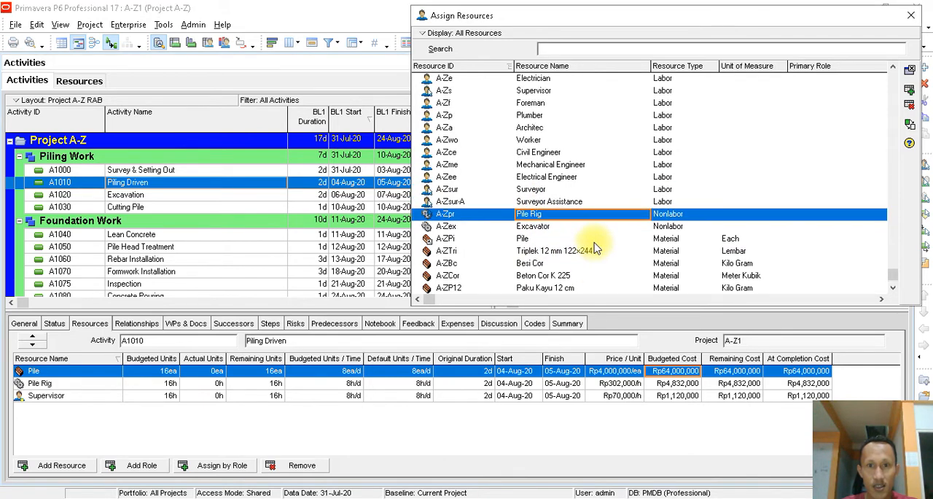
pyautogui.scroll(-3, 594, 248)
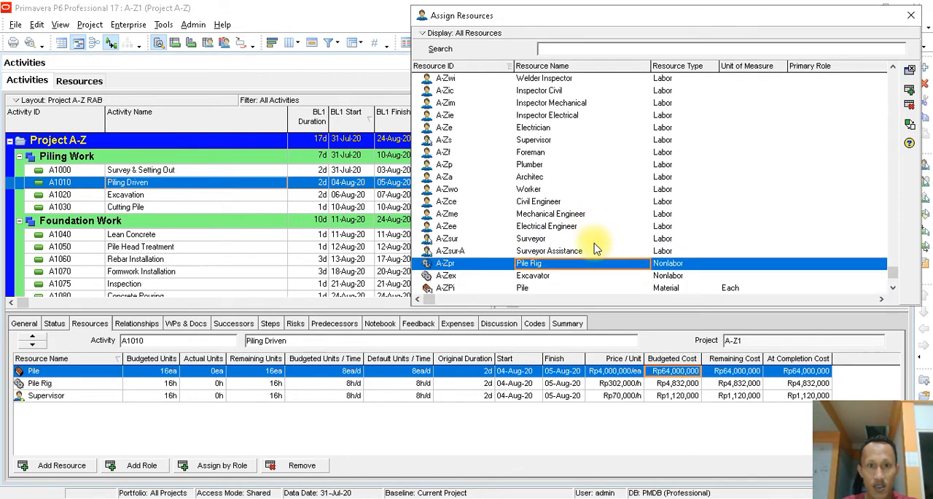
pyautogui.scroll(3, 594, 251)
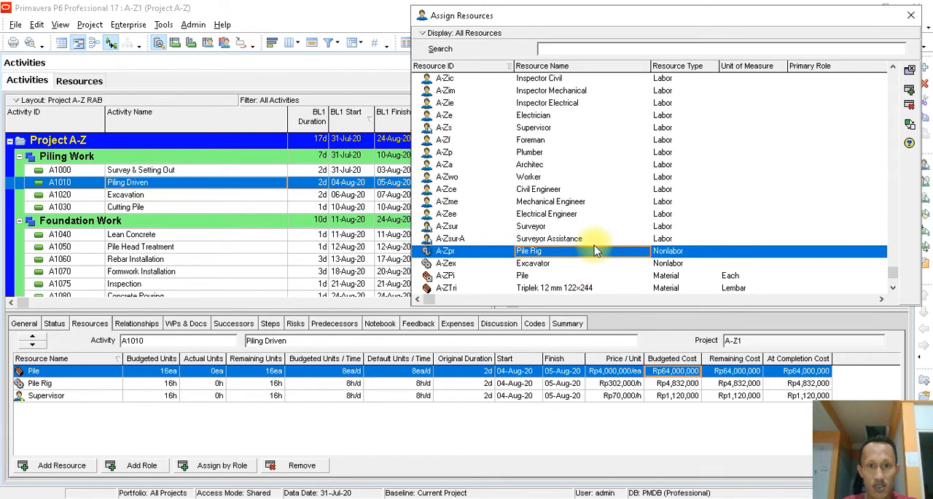
pyautogui.scroll(2, 594, 250)
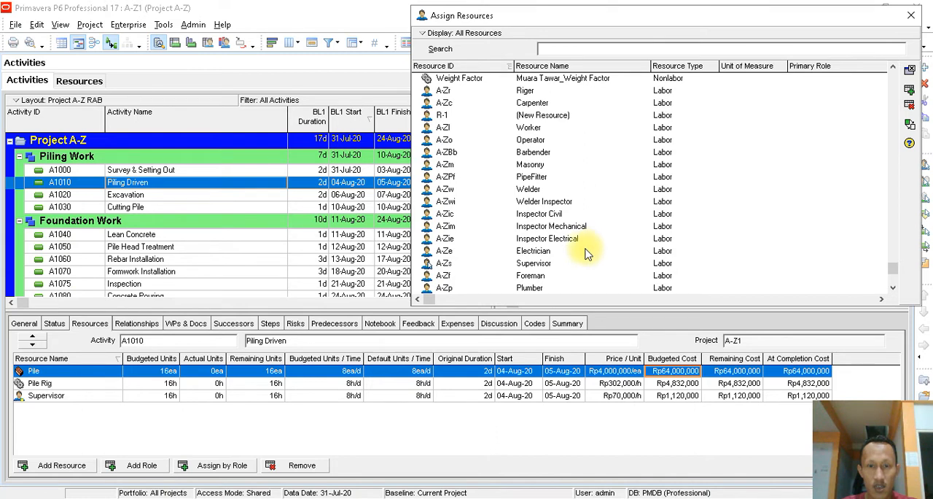
pyautogui.scroll(-2, 593, 210)
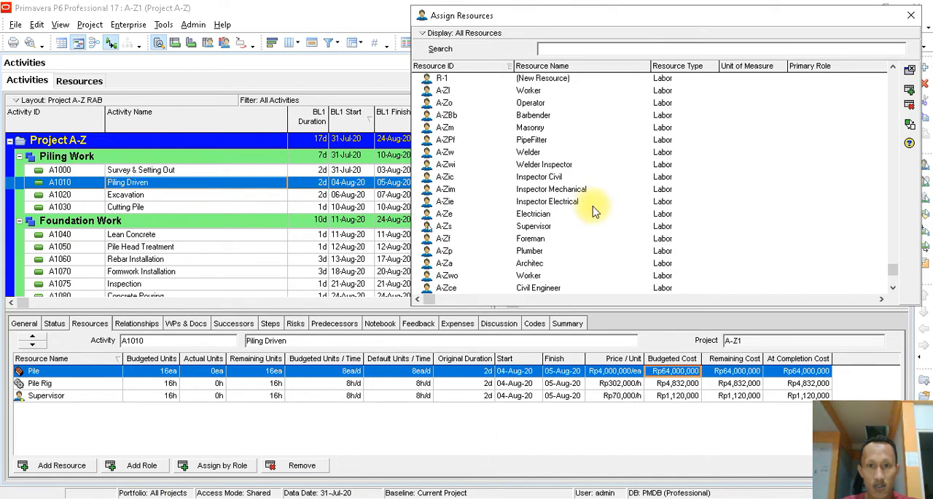
pyautogui.scroll(-1, 594, 211)
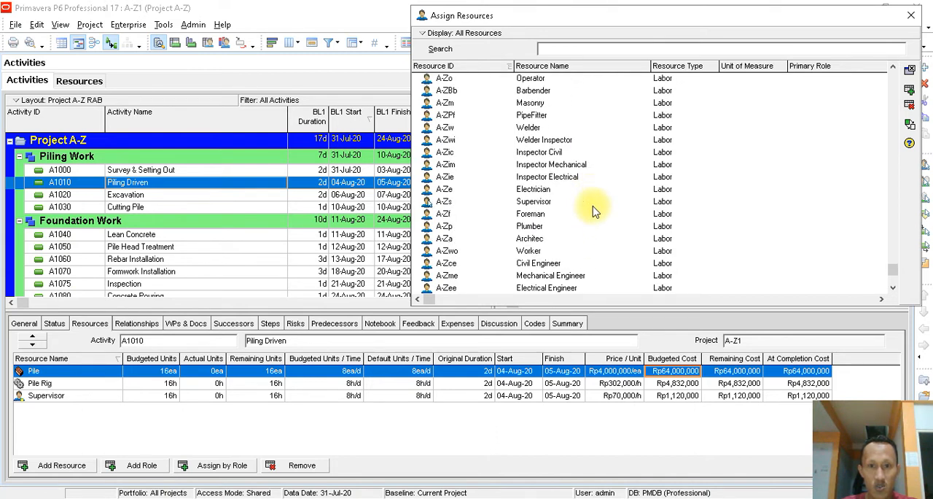
pyautogui.click(532, 251)
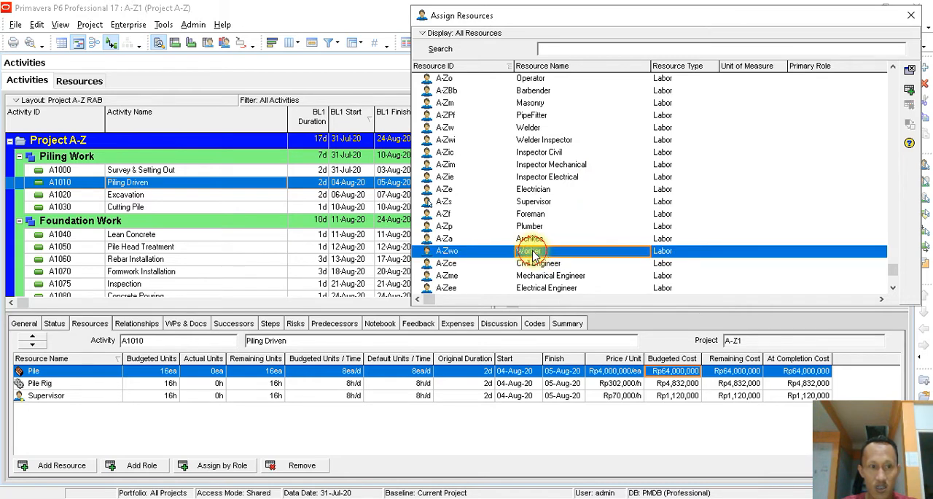
pyautogui.doubleClick(532, 252)
pyautogui.click(911, 15)
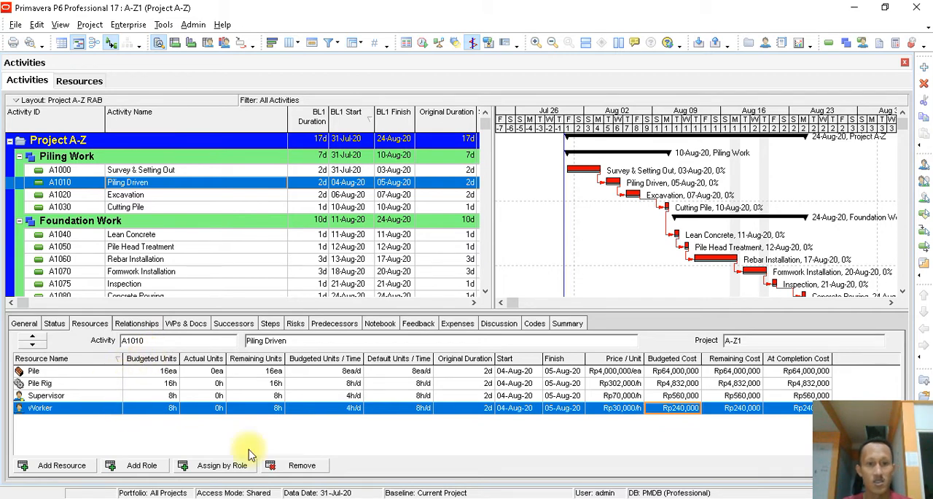
# - Set the budgeted units per time of the Supervisor and Worker on Piling Driven to 8h/d
pyautogui.click(355, 398)
pyautogui.click(355, 396)
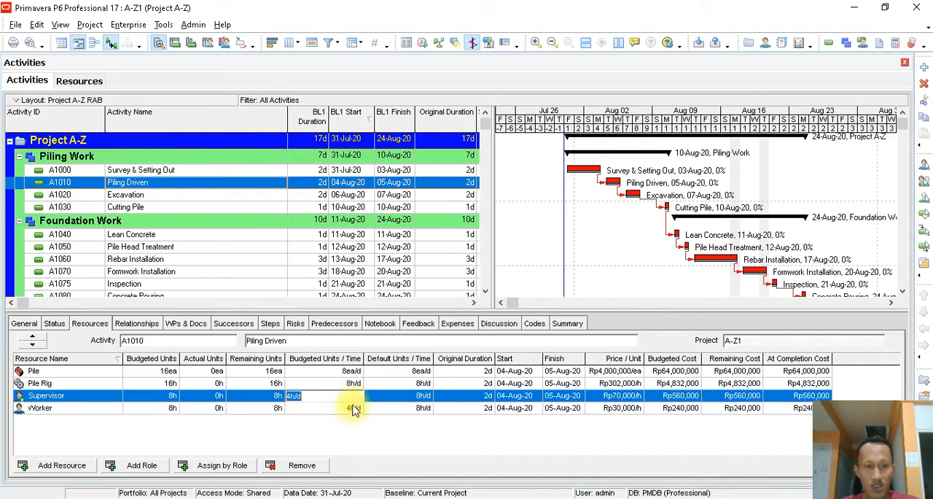
pyautogui.write('8')
pyautogui.click(357, 408)
pyautogui.click(357, 408)
pyautogui.write('8')
pyautogui.press('Return')
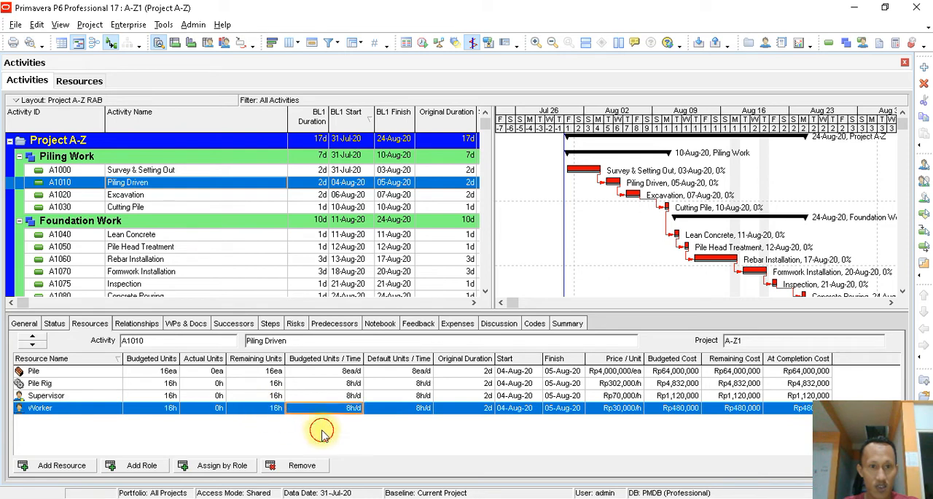
pyautogui.click(353, 385)
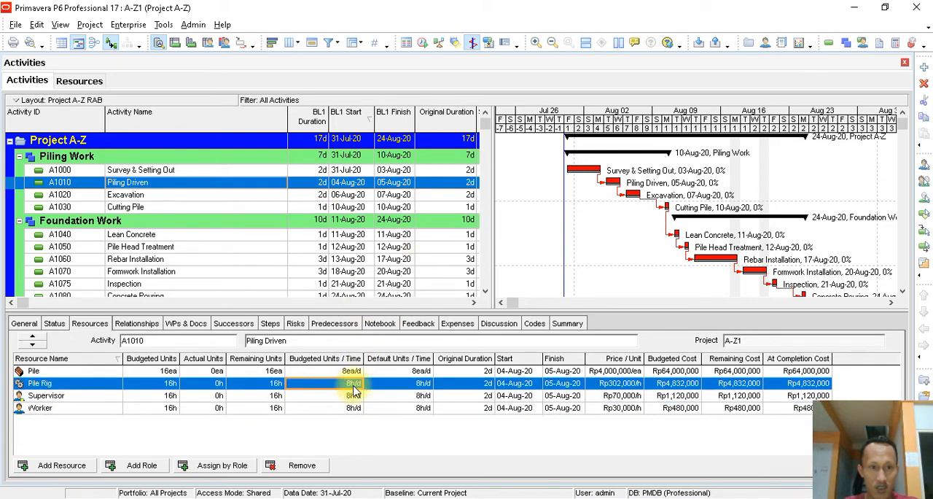
# - Review the budgeted units of Piling Driven's resources and check the pile quantity in the Project A-Z foundation drawing in Nitro Pro
pyautogui.click(168, 384)
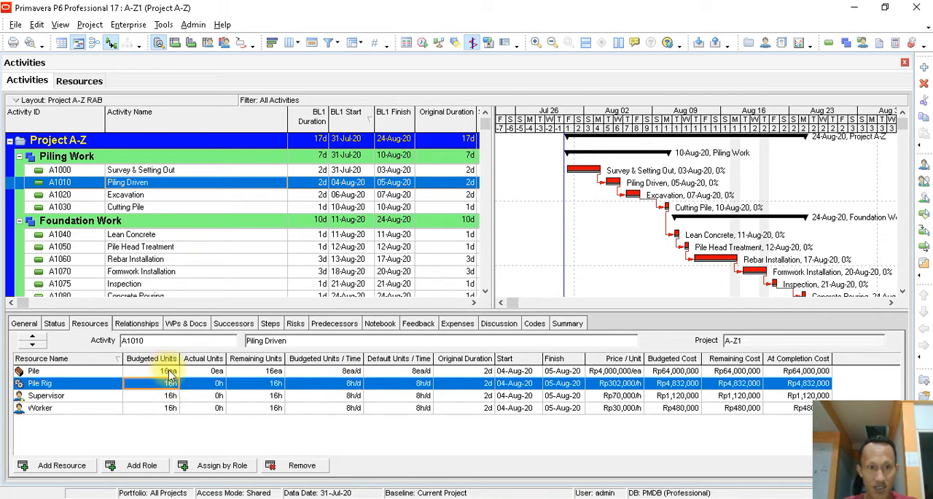
pyautogui.click(351, 384)
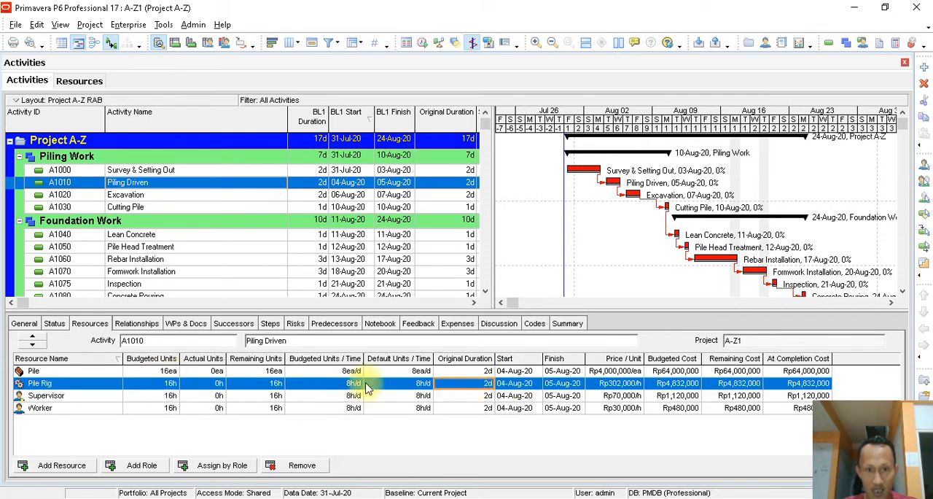
pyautogui.click(169, 384)
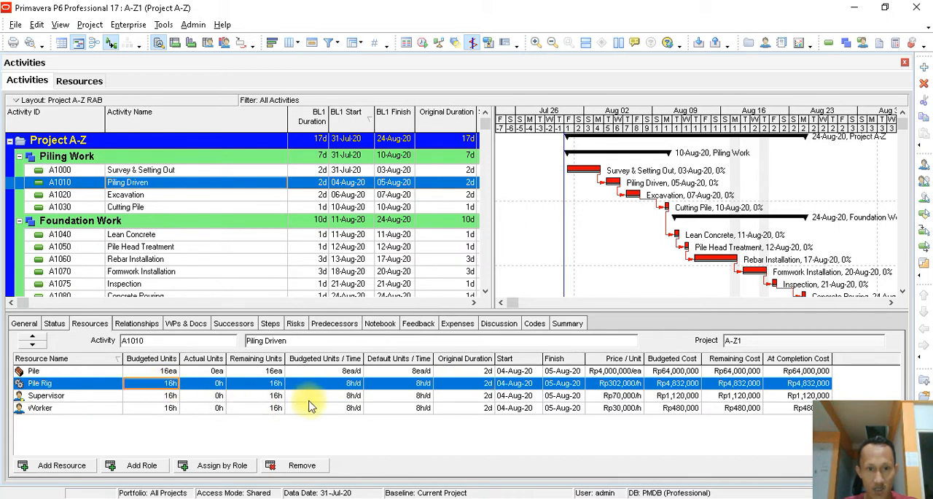
pyautogui.click(174, 374)
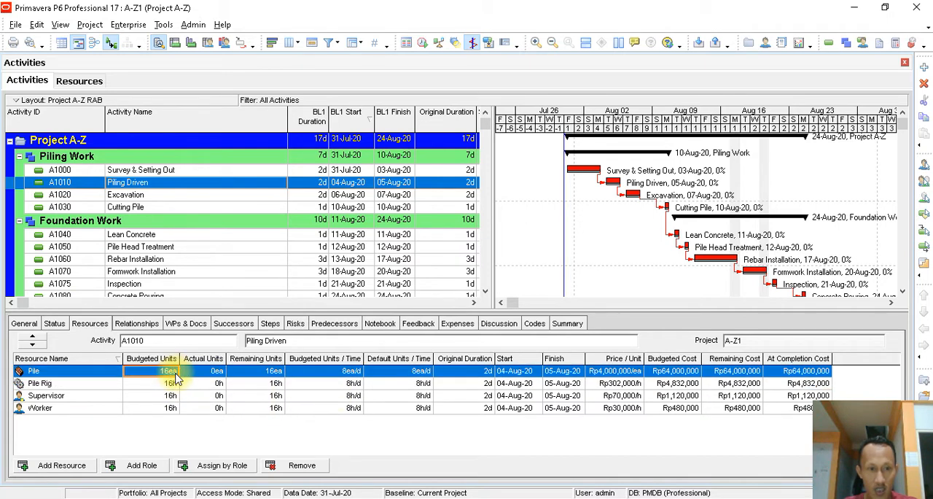
pyautogui.click(434, 497)
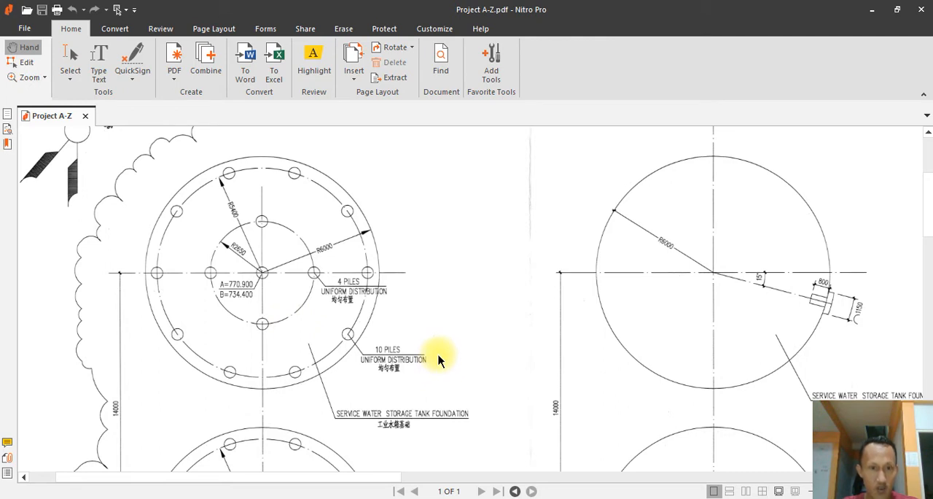
pyautogui.click(117, 497)
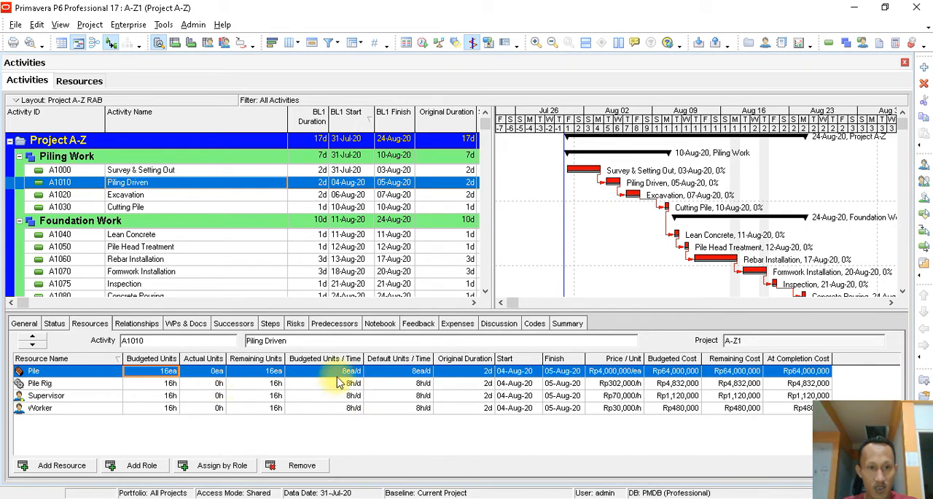
# - Set the Pile resource's budgeted units on Piling Driven to 15ea and review its price per unit and budgeted cost
pyautogui.click(169, 373)
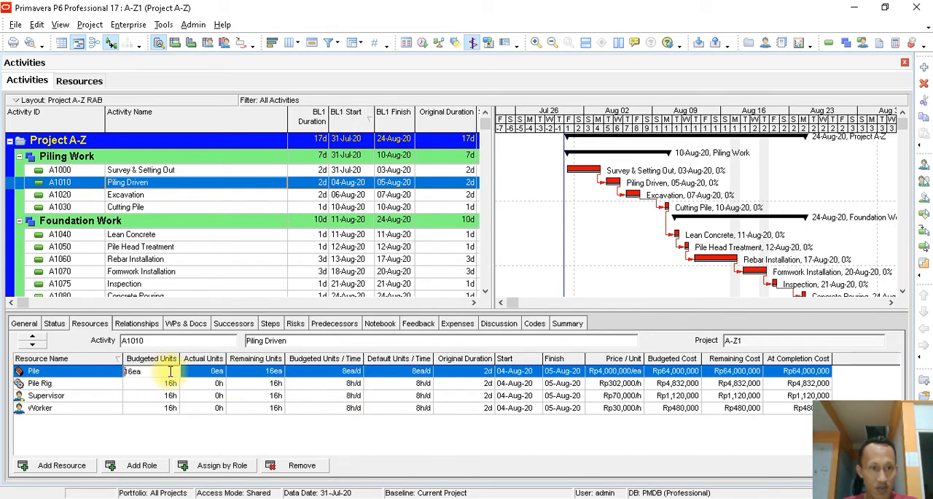
pyautogui.write('15')
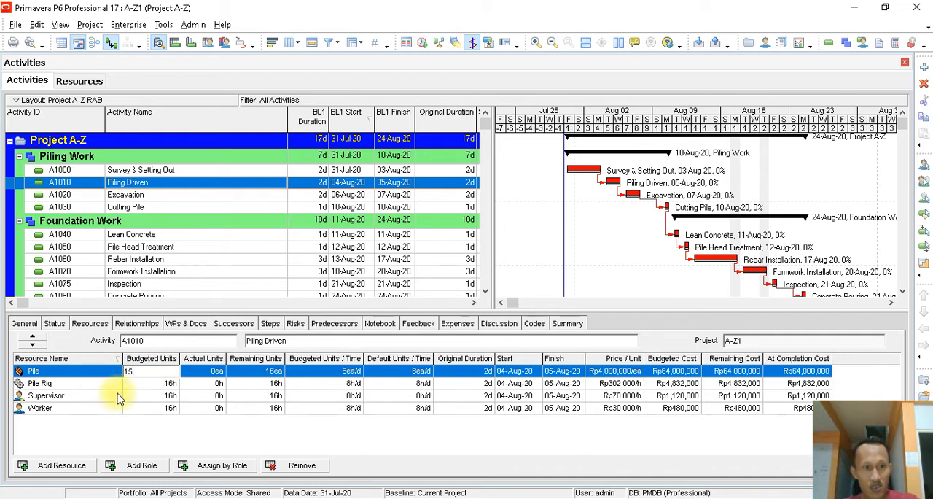
pyautogui.click(140, 384)
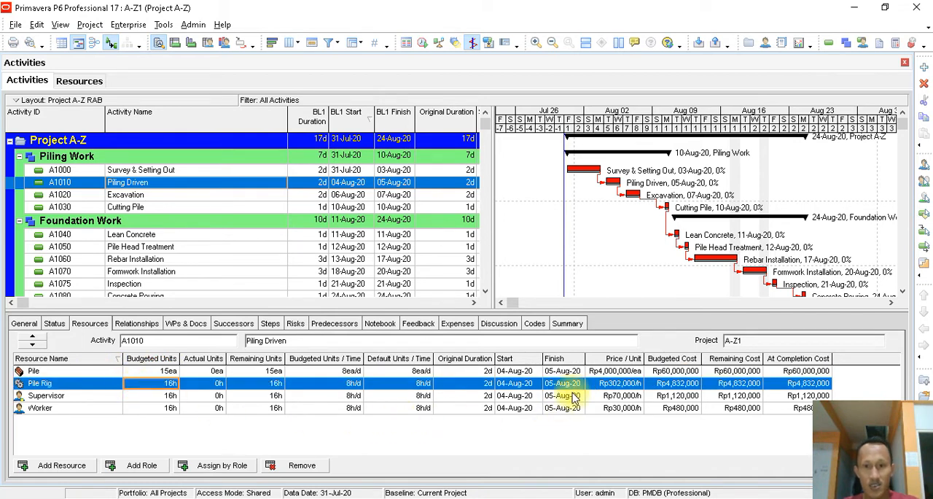
pyautogui.click(624, 372)
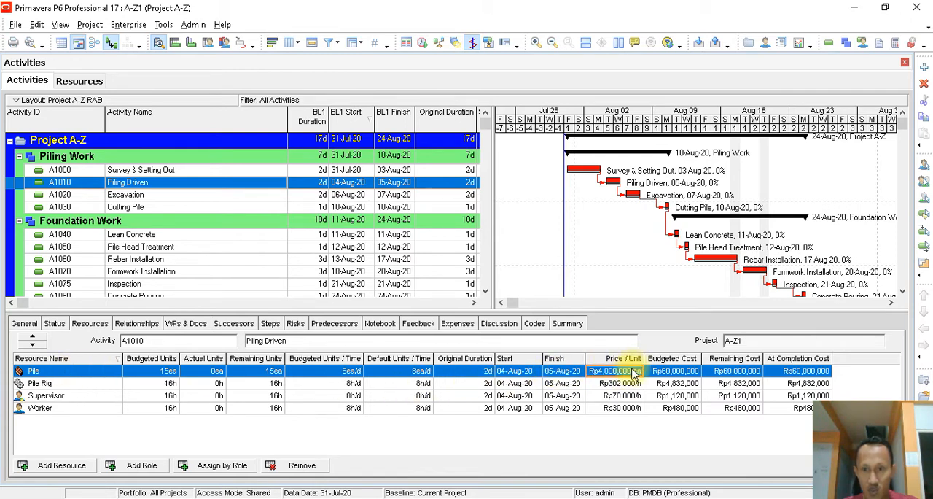
pyautogui.click(276, 371)
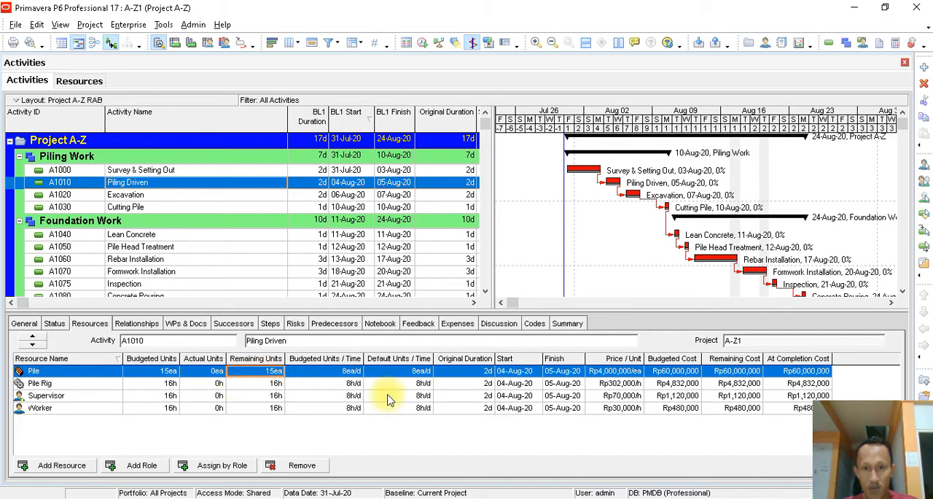
pyautogui.click(681, 371)
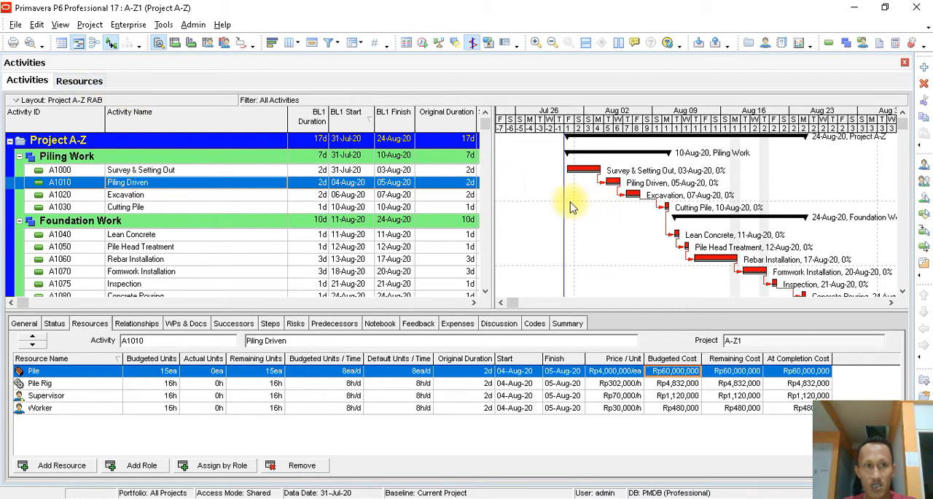
# - Show the activity table in place of the Gantt chart and sort the activities by Activity ID
pyautogui.click(62, 43)
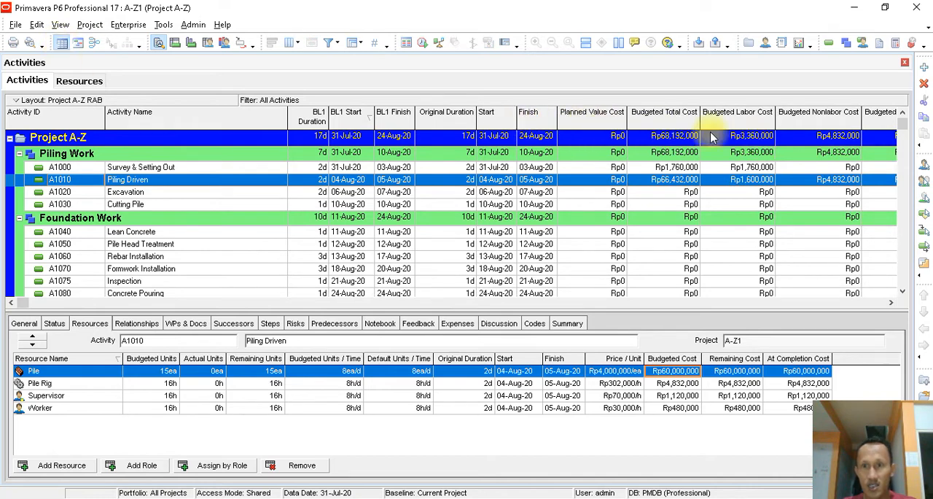
pyautogui.click(683, 140)
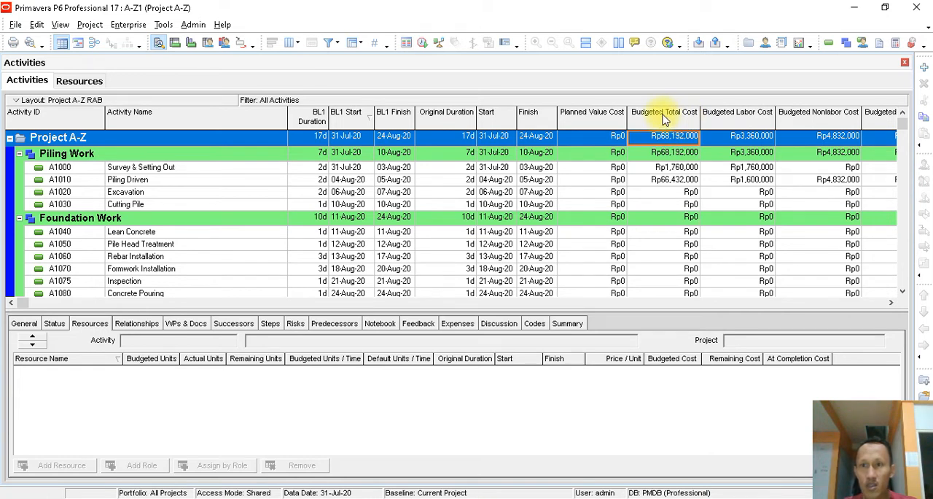
pyautogui.click(664, 118)
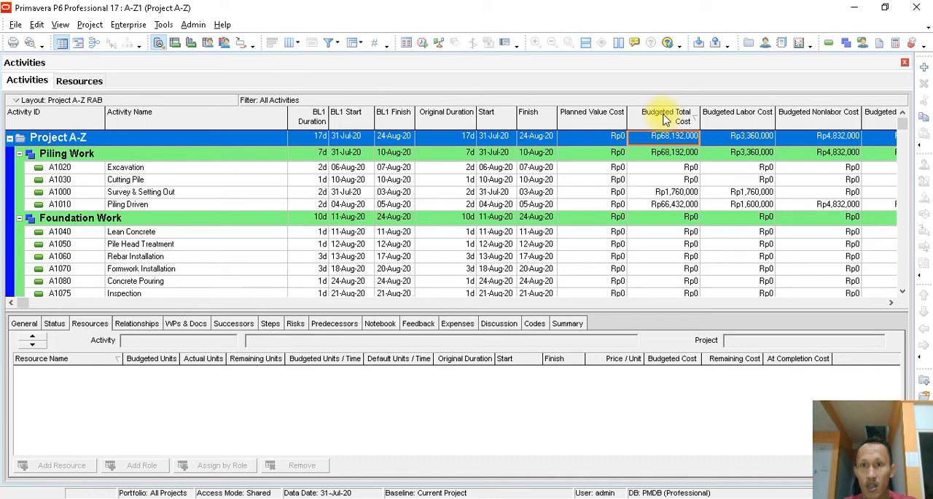
pyautogui.click(665, 119)
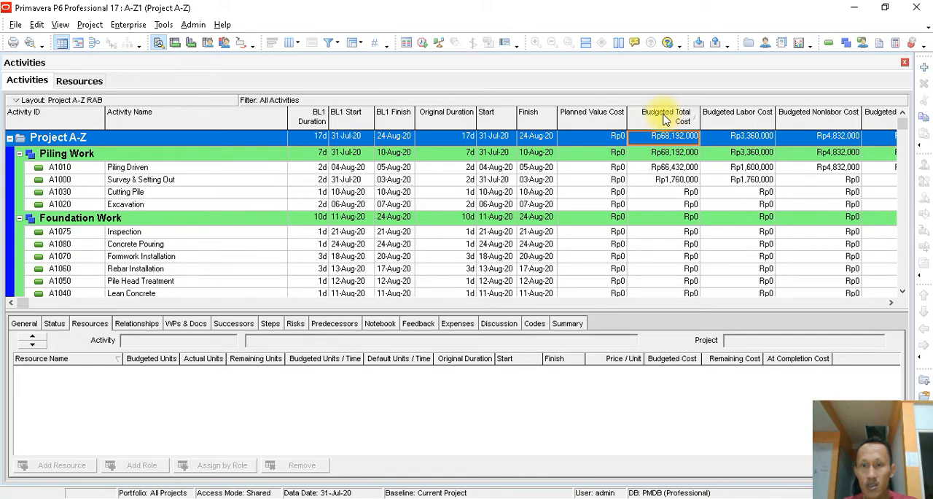
pyautogui.click(722, 118)
pyautogui.click(674, 124)
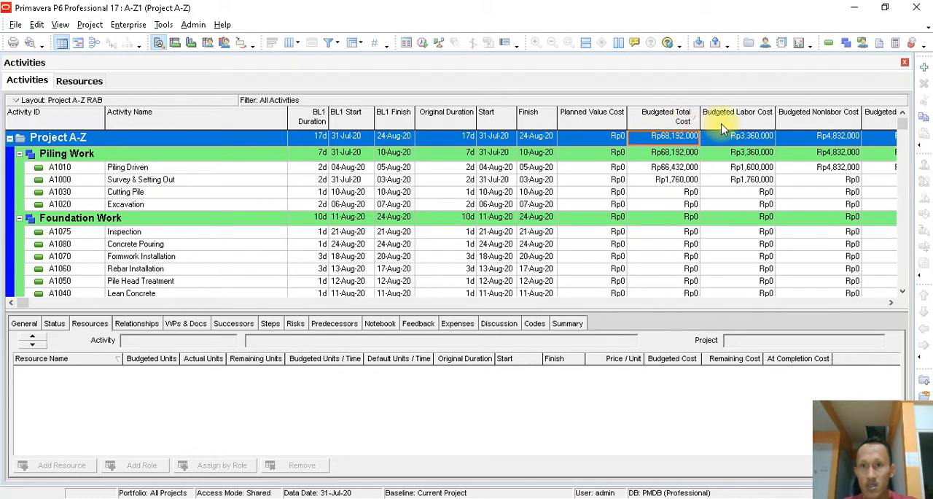
pyautogui.click(66, 115)
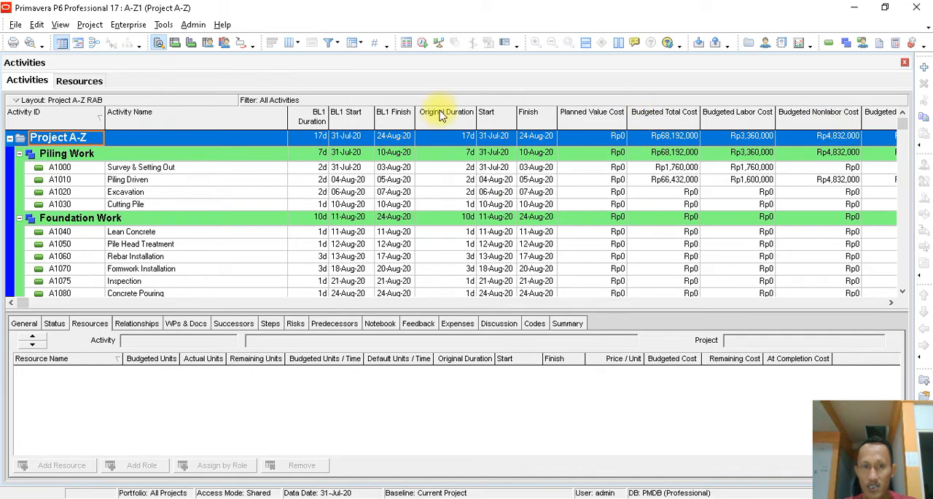
# - Remove the BL1 Duration, BL1 Start and BL1 Finish columns from the activity table and check the project's budgeted labor cost
pyautogui.click(292, 42)
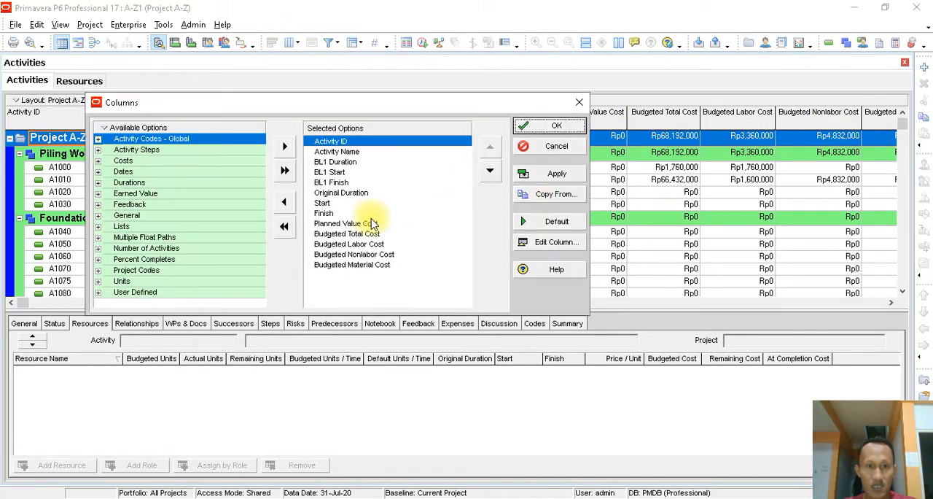
pyautogui.click(336, 162)
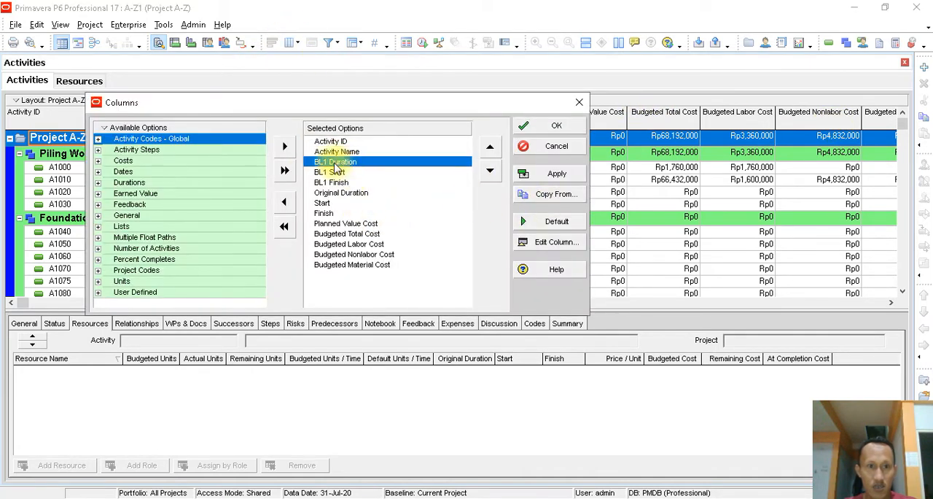
pyautogui.click(285, 201)
pyautogui.click(285, 201)
pyautogui.click(285, 202)
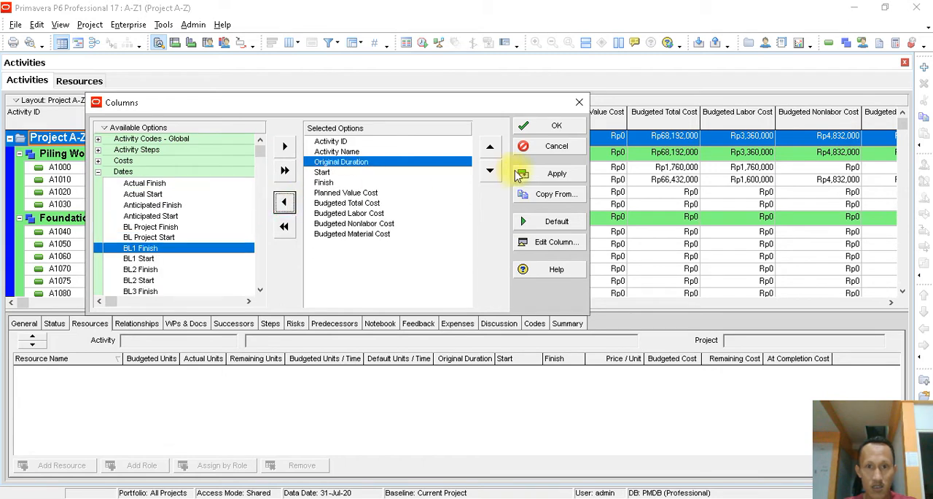
pyautogui.click(556, 174)
pyautogui.click(561, 128)
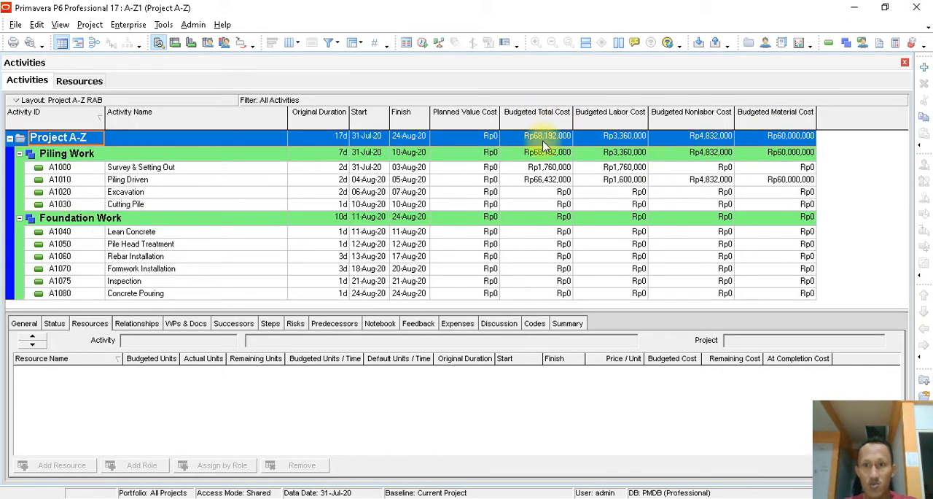
pyautogui.click(630, 143)
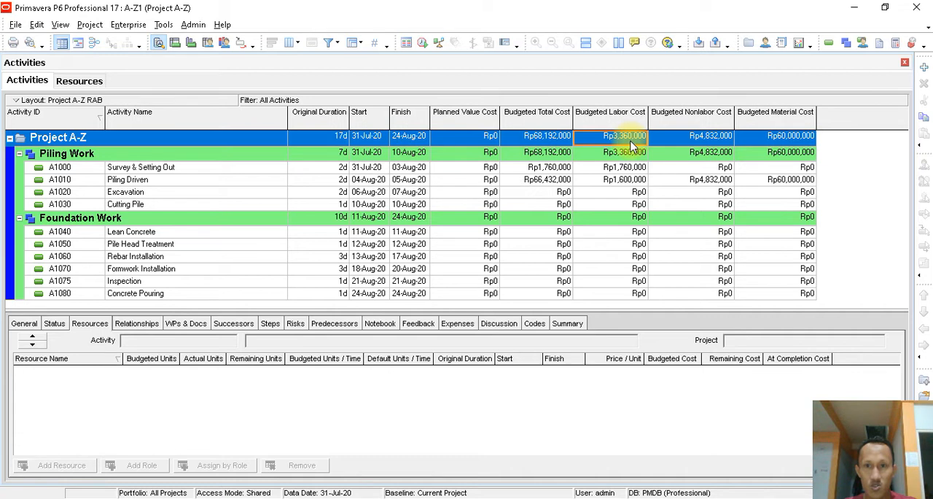
# - Assign the Excavator and Supervisor resources to the Excavation activity
pyautogui.click(634, 193)
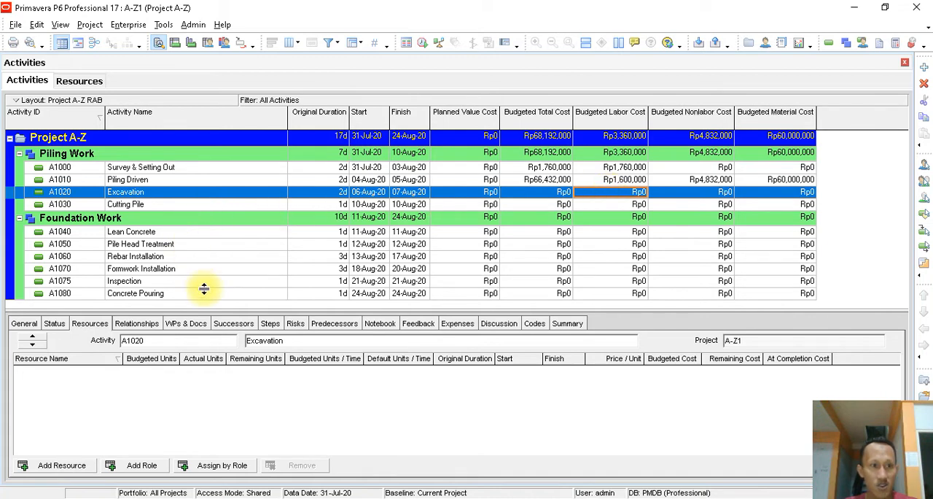
pyautogui.click(61, 465)
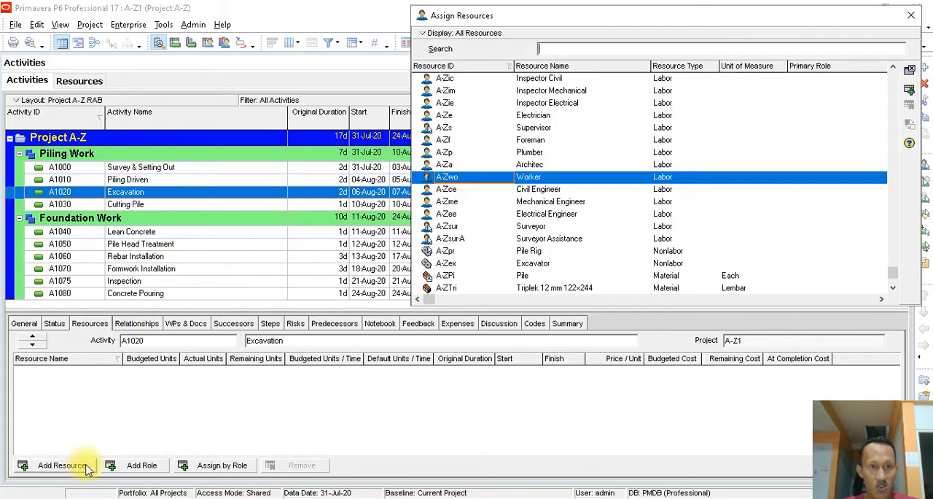
pyautogui.click(532, 127)
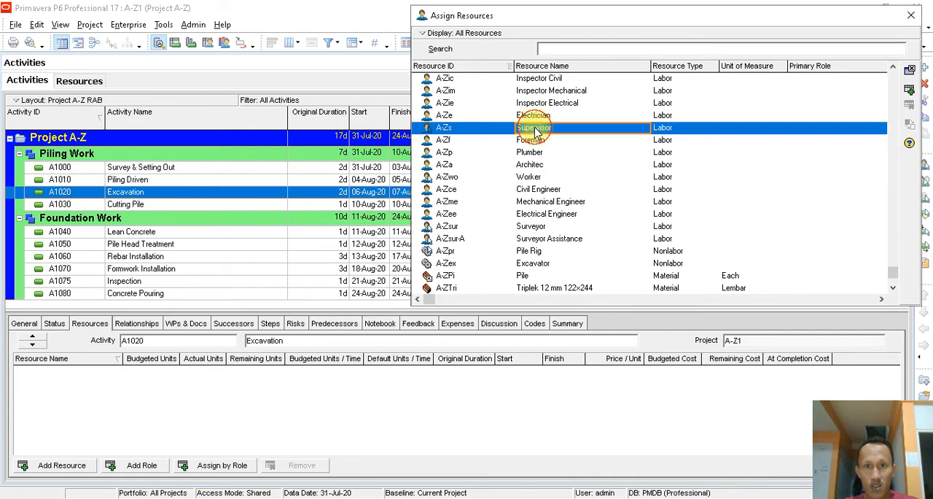
pyautogui.scroll(-1, 576, 186)
pyautogui.click(545, 228)
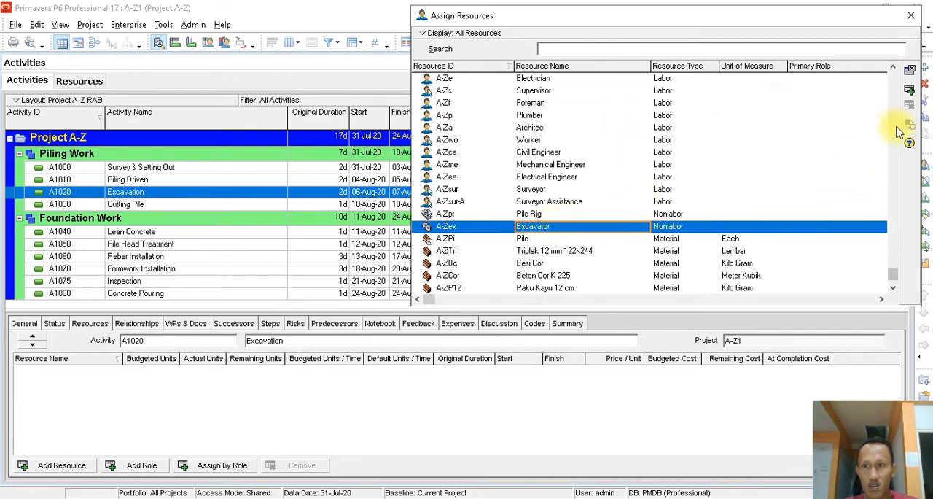
pyautogui.doubleClick(543, 226)
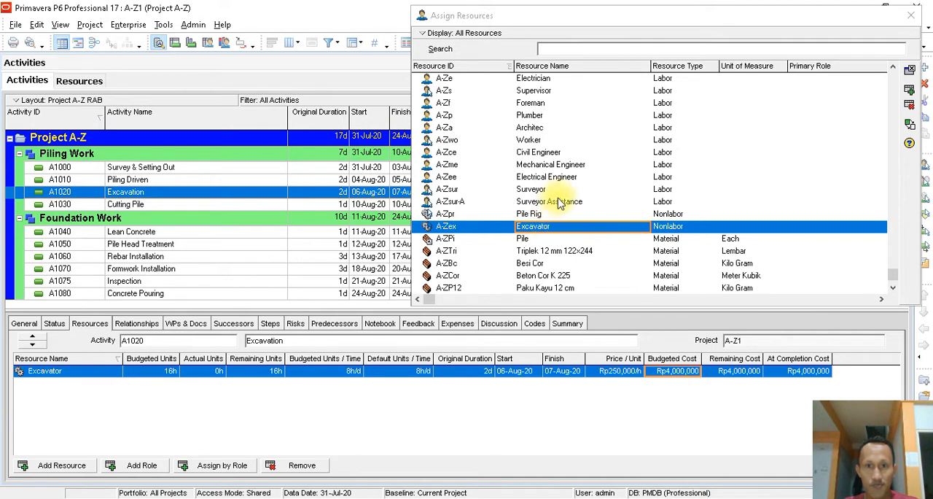
pyautogui.doubleClick(538, 92)
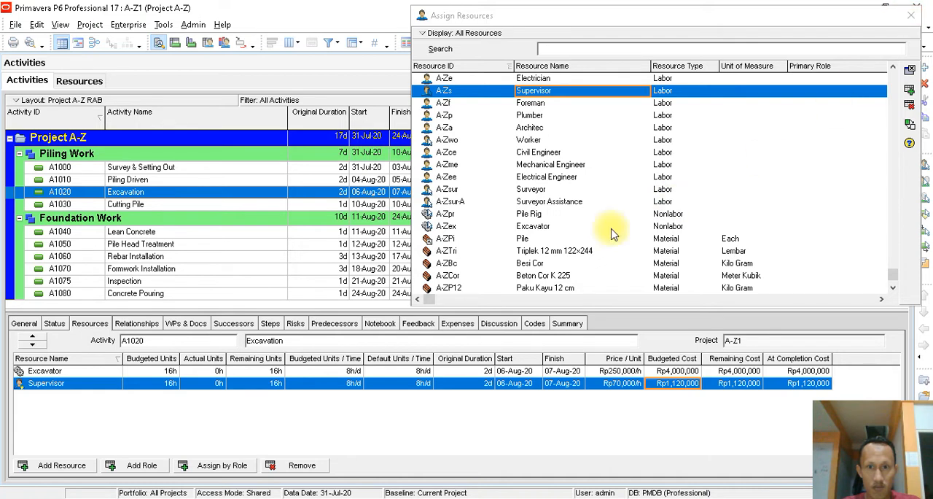
# - Assign the Operator labor resource A-Zo to Excavation and finish assigning resources
pyautogui.click(536, 227)
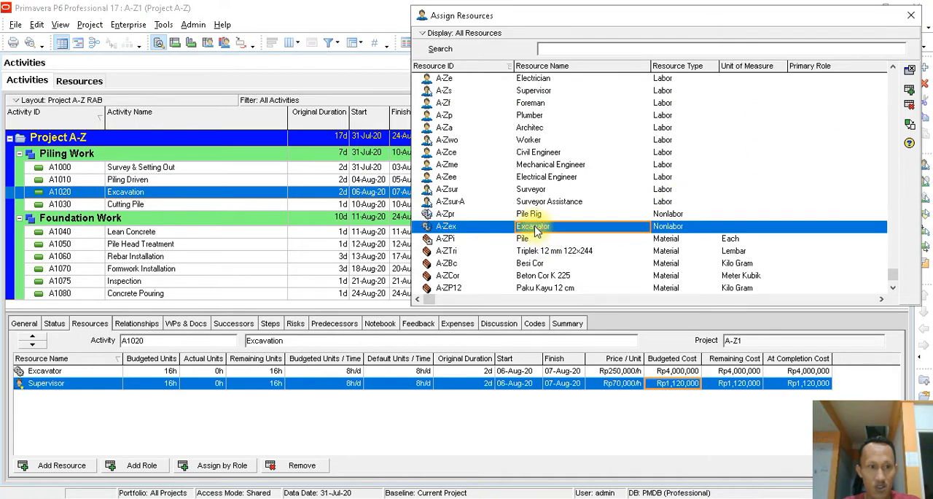
pyautogui.click(543, 91)
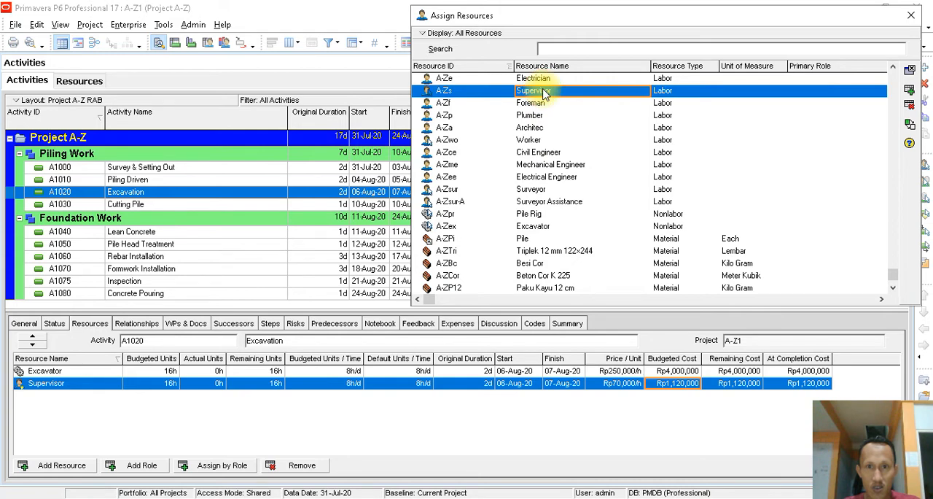
pyautogui.click(555, 178)
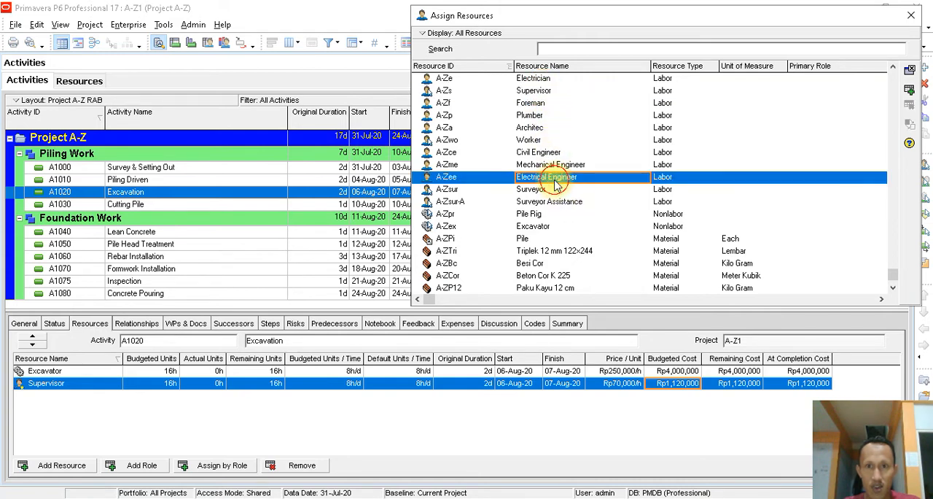
pyautogui.scroll(3, 556, 182)
pyautogui.scroll(2, 555, 183)
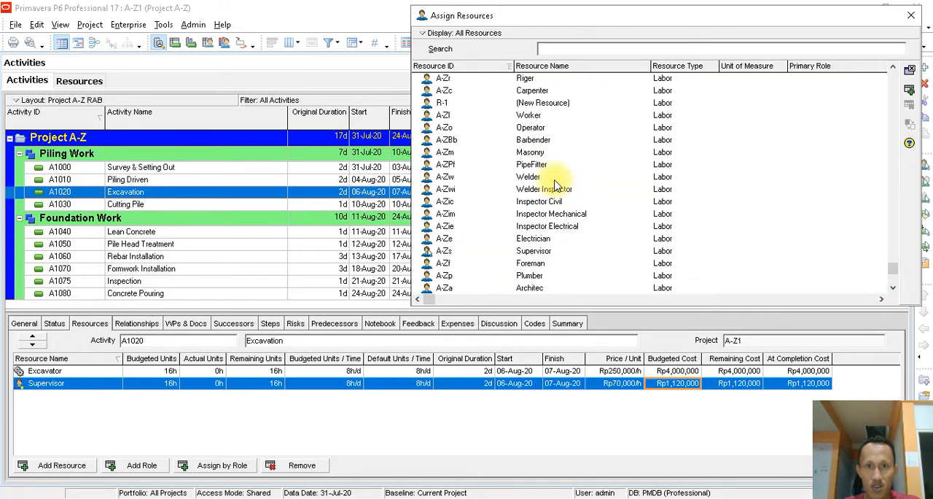
pyautogui.click(530, 127)
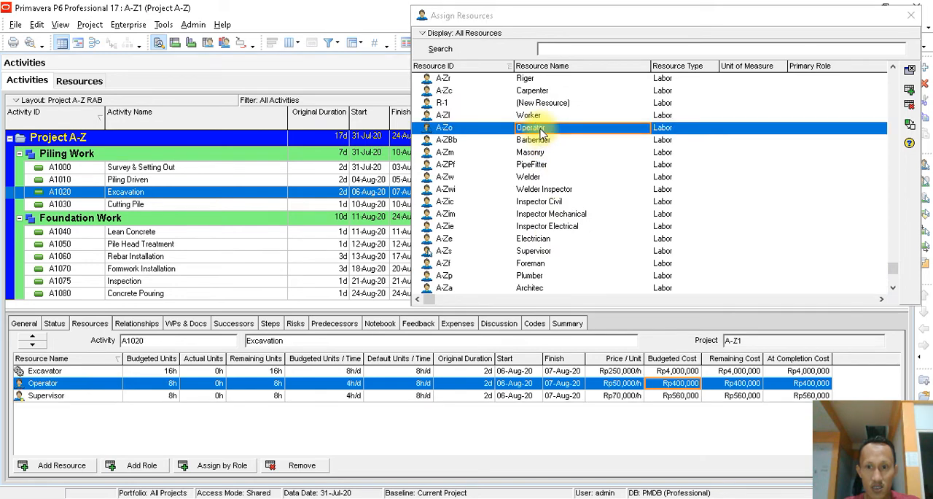
pyautogui.click(911, 18)
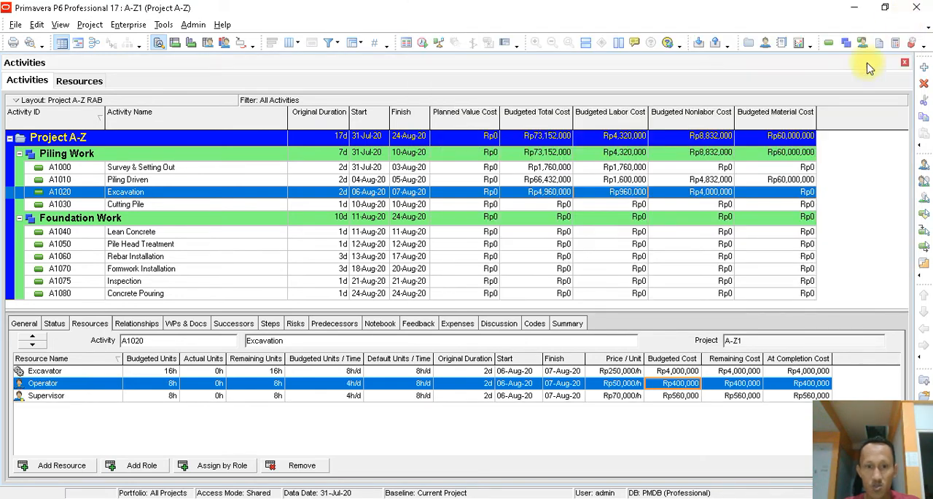
# - Set the budgeted units per time of the Operator and Supervisor on the Excavation activity to 8h/d each
pyautogui.click(344, 194)
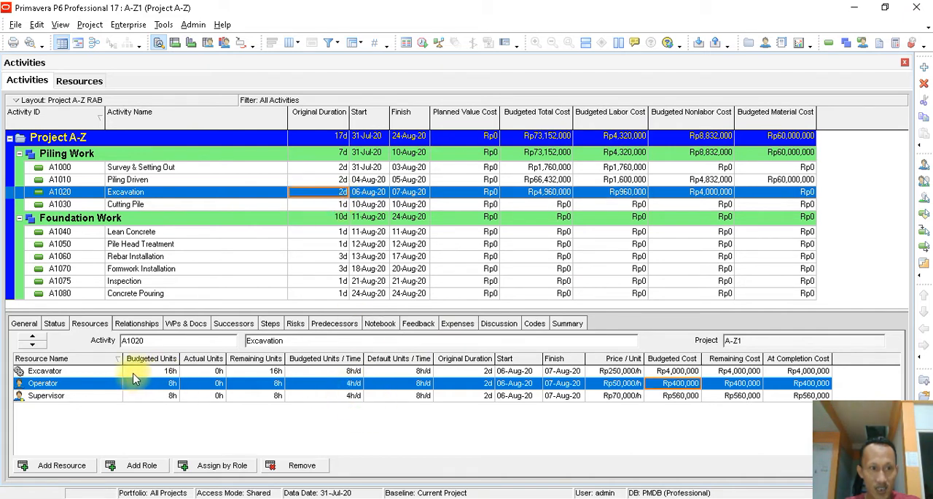
pyautogui.click(341, 385)
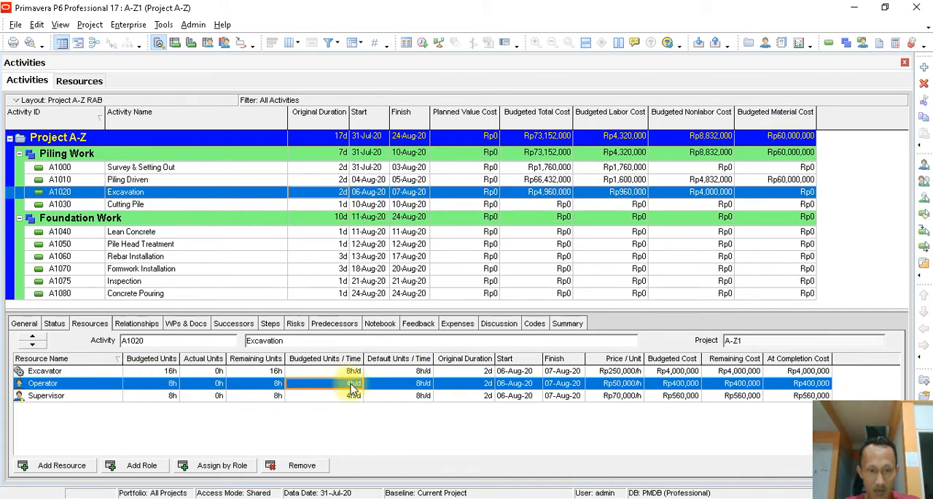
pyautogui.click(351, 388)
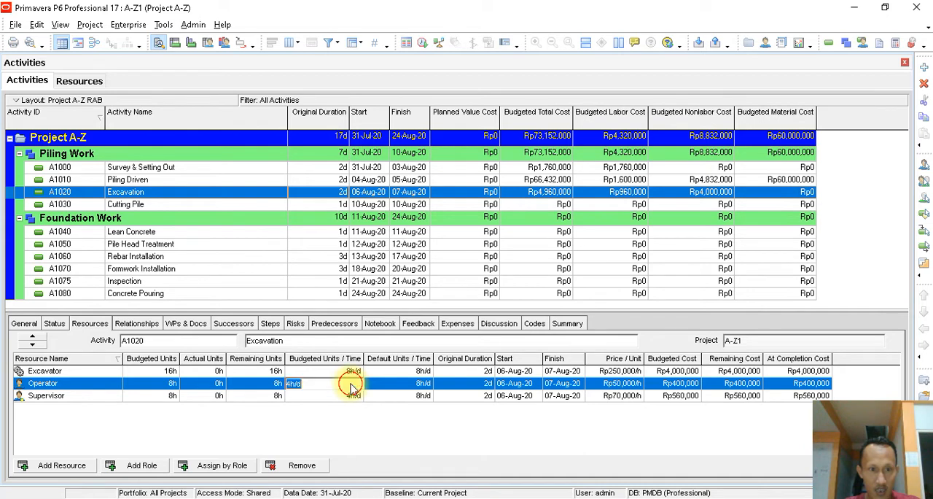
pyautogui.write('8')
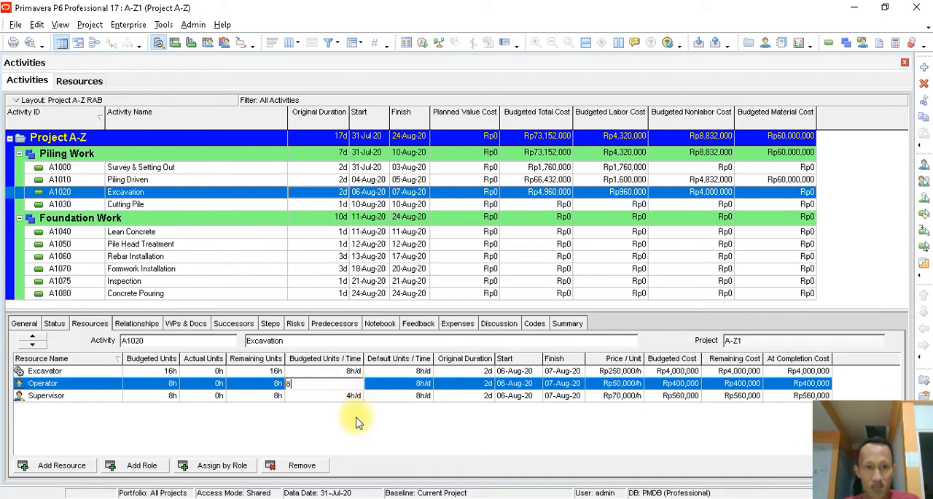
pyautogui.press('Return')
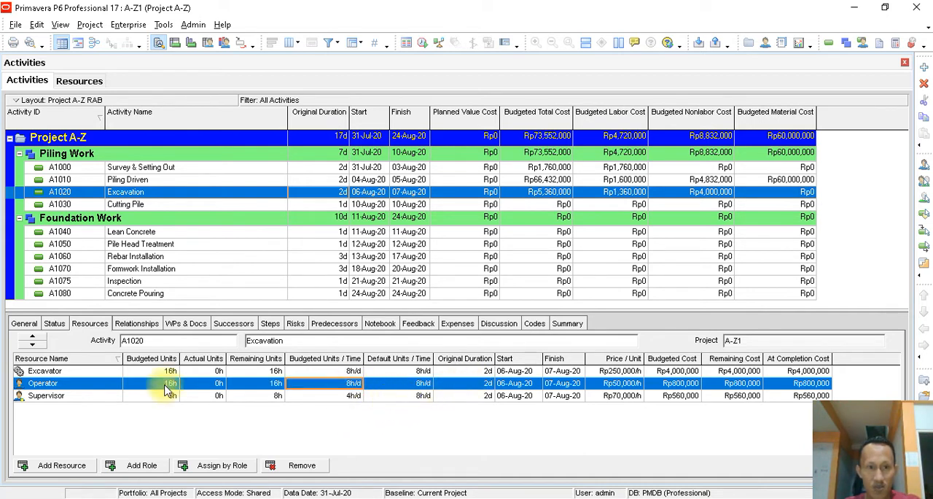
pyautogui.click(355, 396)
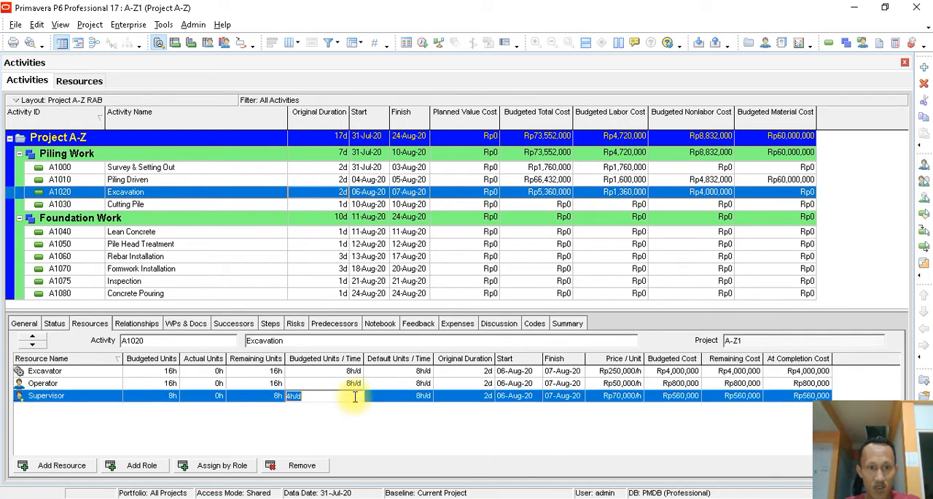
pyautogui.write('8')
pyautogui.press('Return')
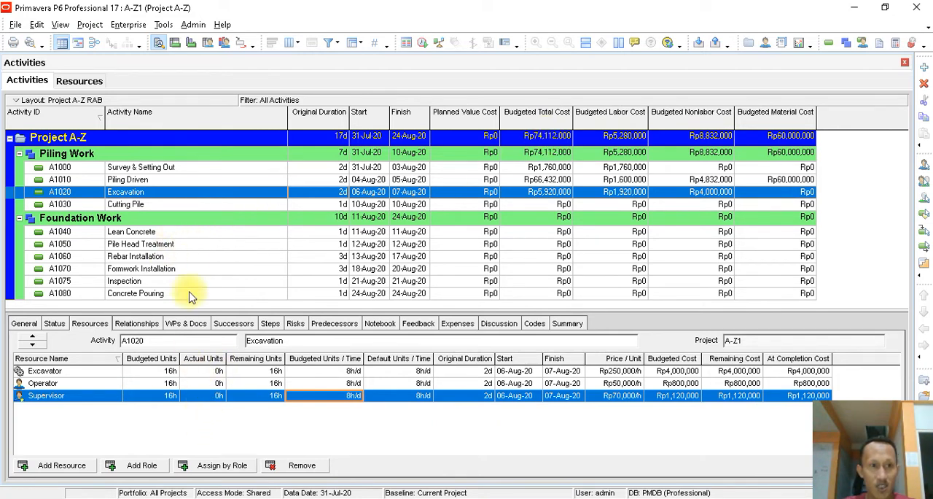
# - Assign the Worker labor resource A-Zwo to the Cutting Pile activity and finish assigning resources
pyautogui.click(251, 208)
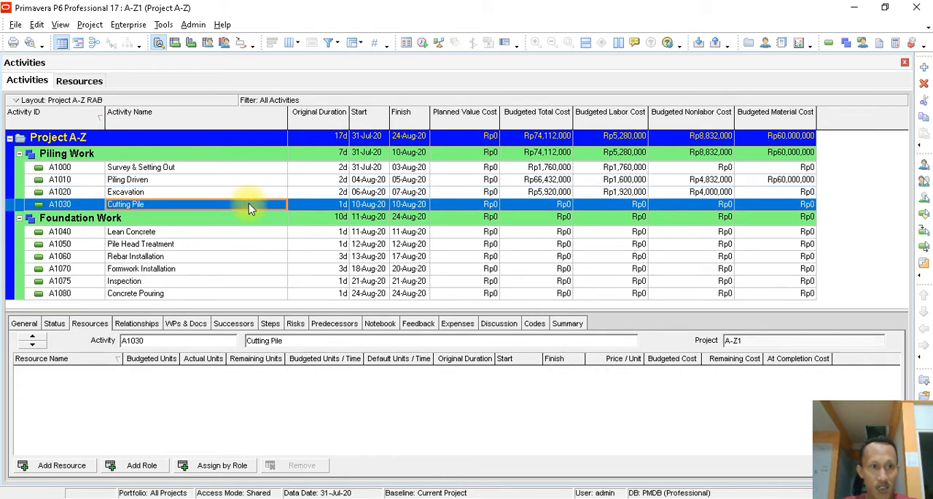
pyautogui.click(70, 468)
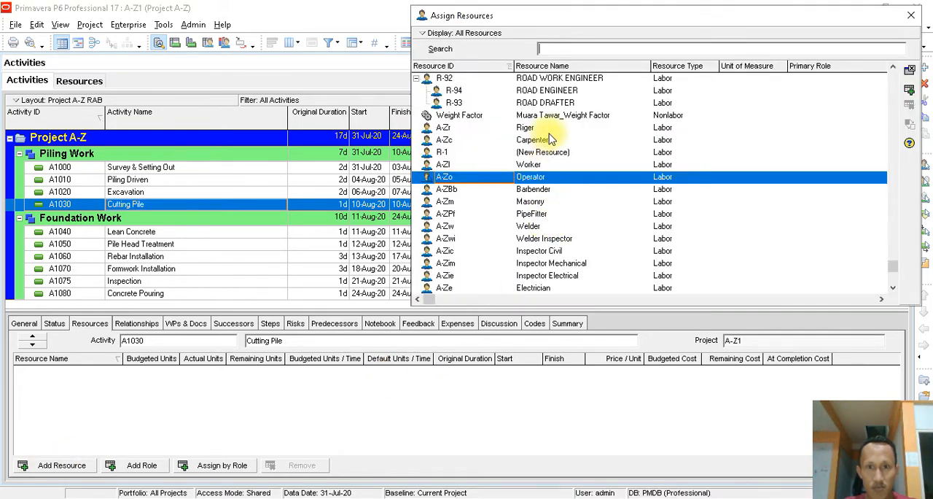
pyautogui.click(530, 165)
pyautogui.scroll(-4, 594, 209)
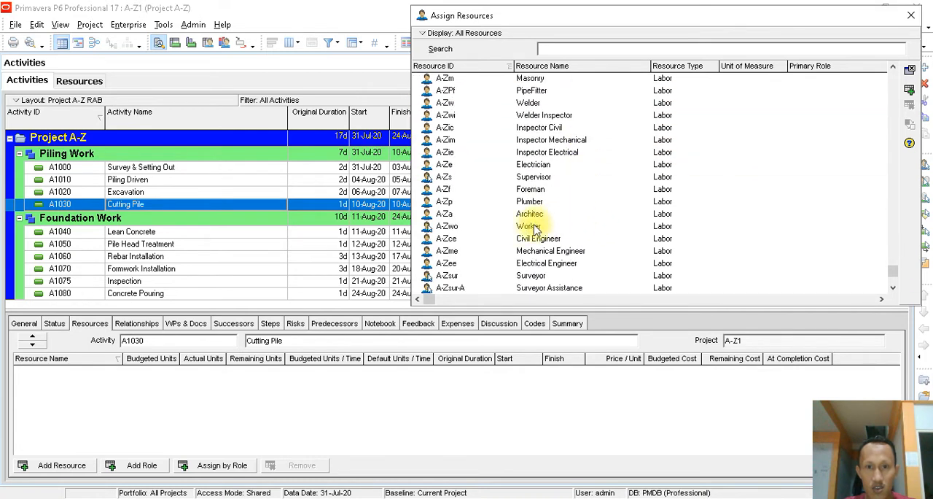
pyautogui.doubleClick(530, 230)
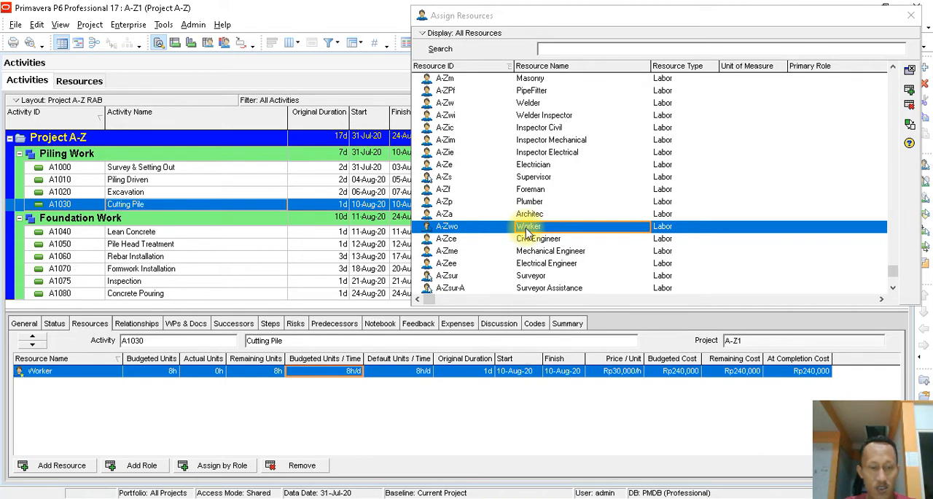
pyautogui.click(911, 18)
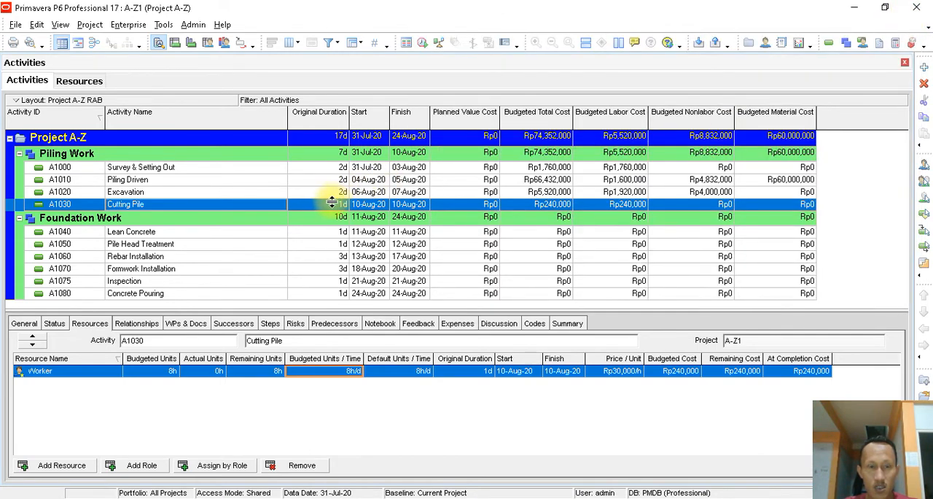
# - Check the pile layout in the Project A-Z PDF in Nitro Pro and set the Cutting Pile Worker's original duration to 2 days in Primavera P6
pyautogui.click(416, 497)
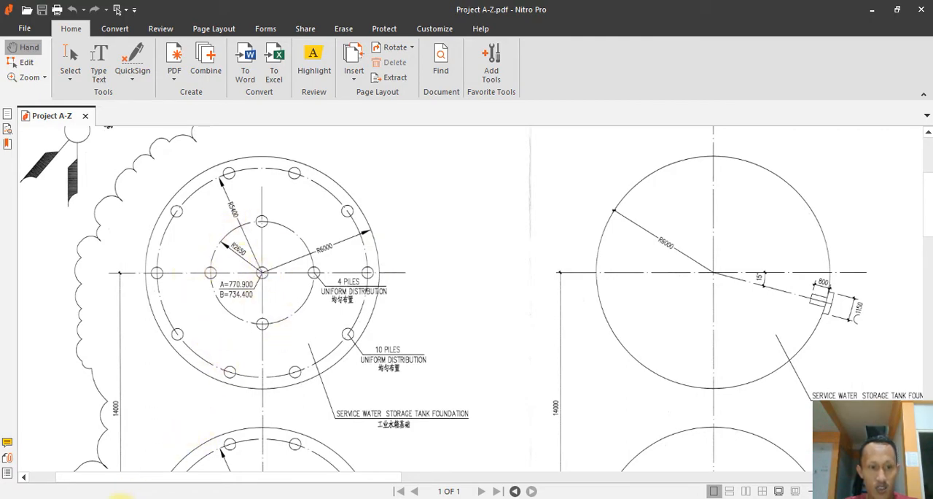
pyautogui.click(114, 496)
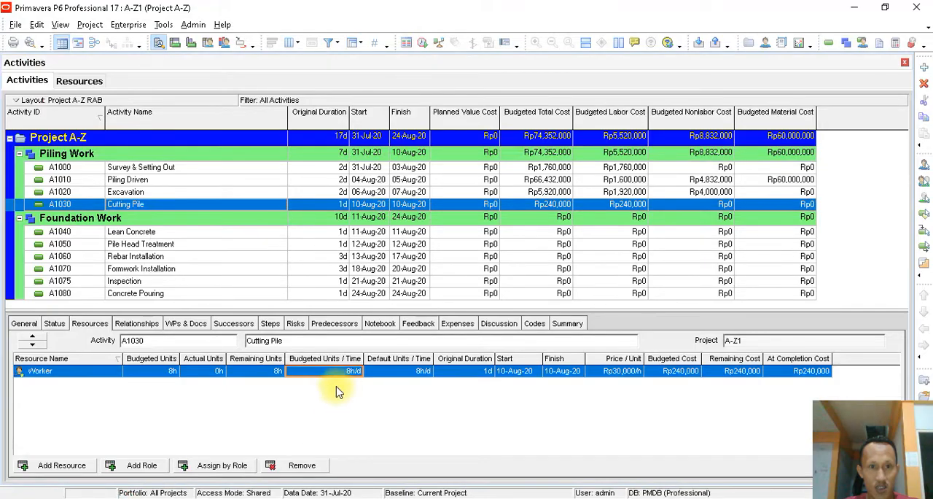
pyautogui.click(484, 373)
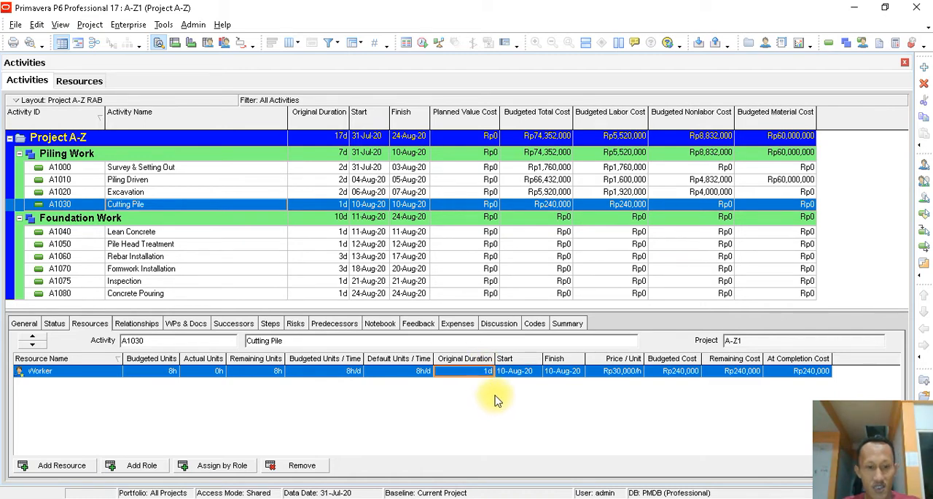
pyautogui.write('2')
pyautogui.press('Return')
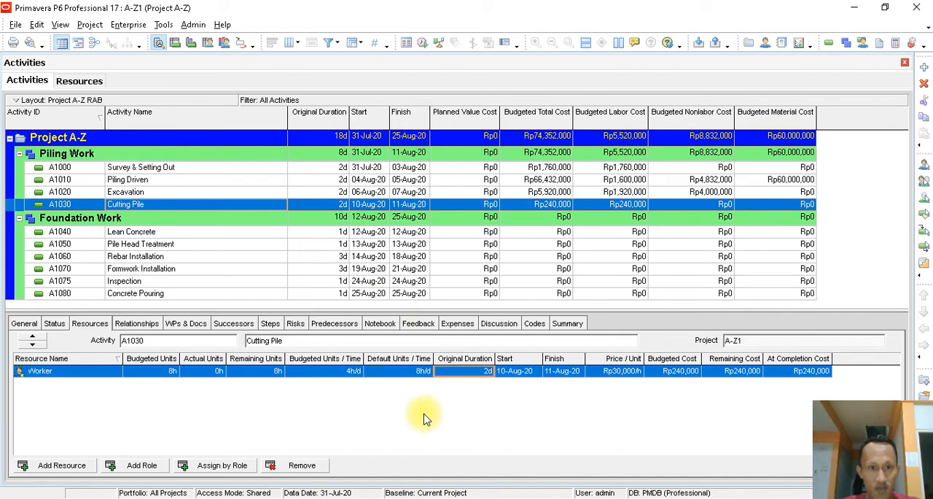
# - Set the Cutting Pile Worker's budgeted units per time to 8h/d and review its budgeted units, price per unit and budgeted cost
pyautogui.click(355, 372)
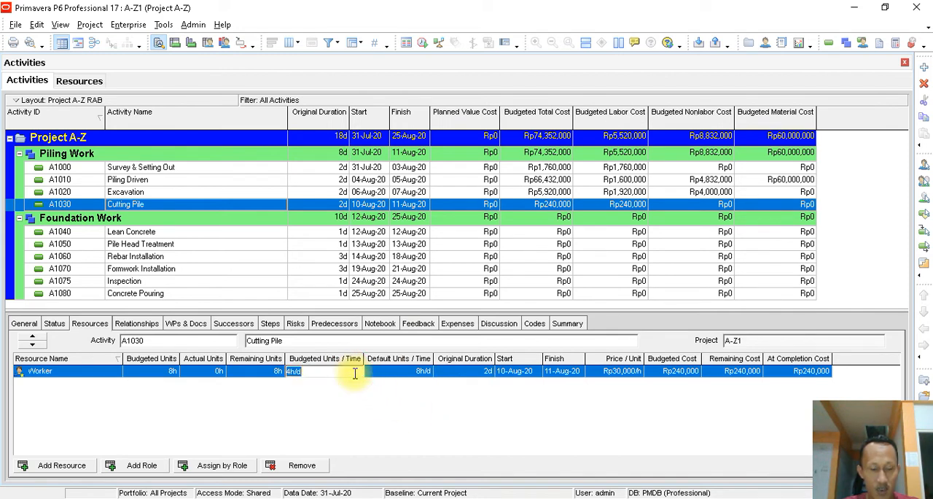
pyautogui.write('8')
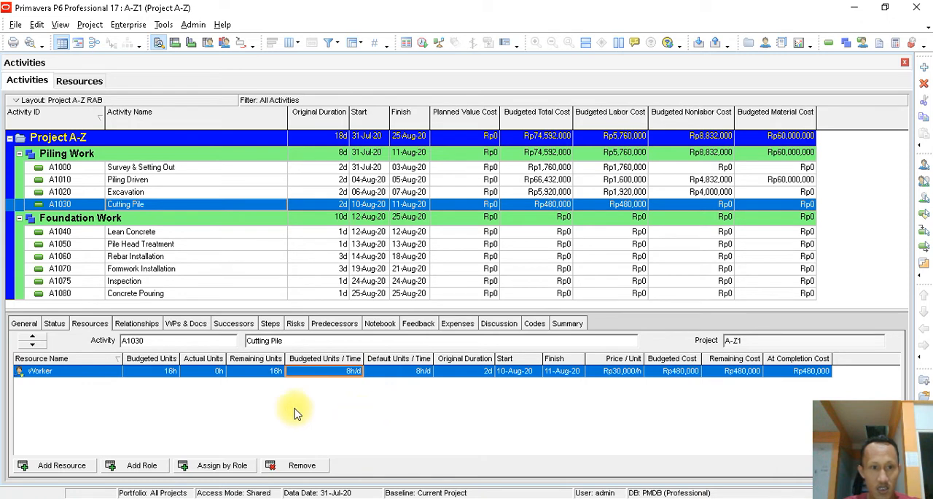
pyautogui.click(167, 373)
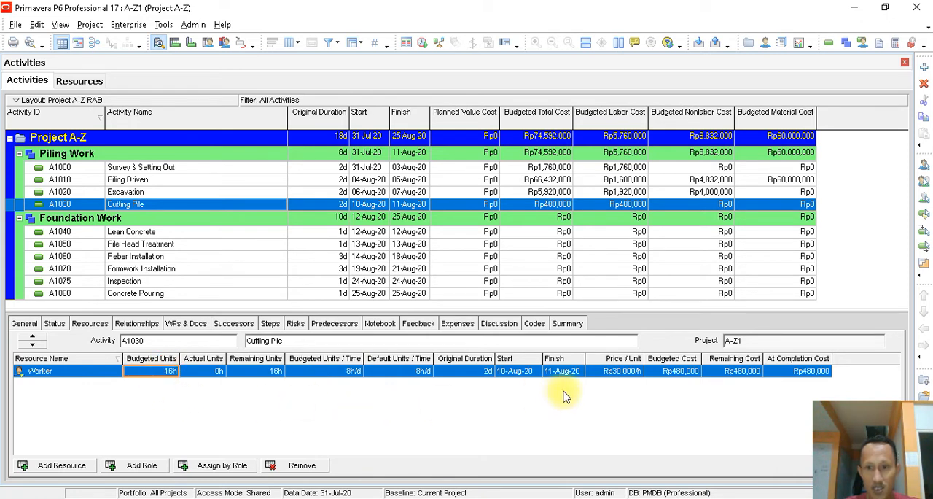
pyautogui.click(623, 372)
pyautogui.click(689, 373)
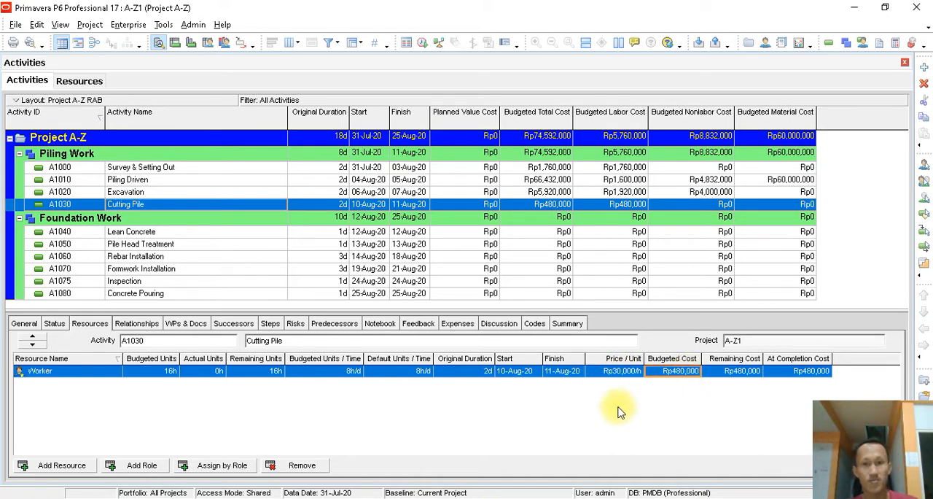
pyautogui.click(612, 373)
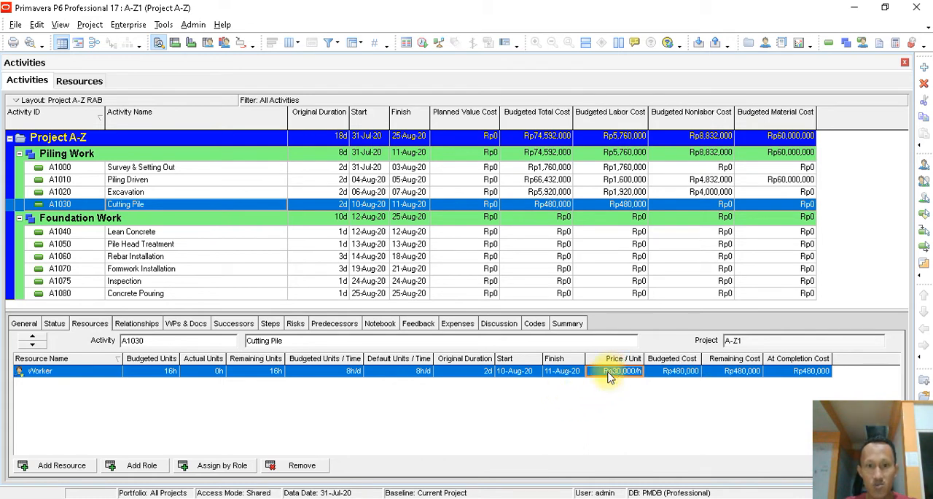
pyautogui.click(353, 372)
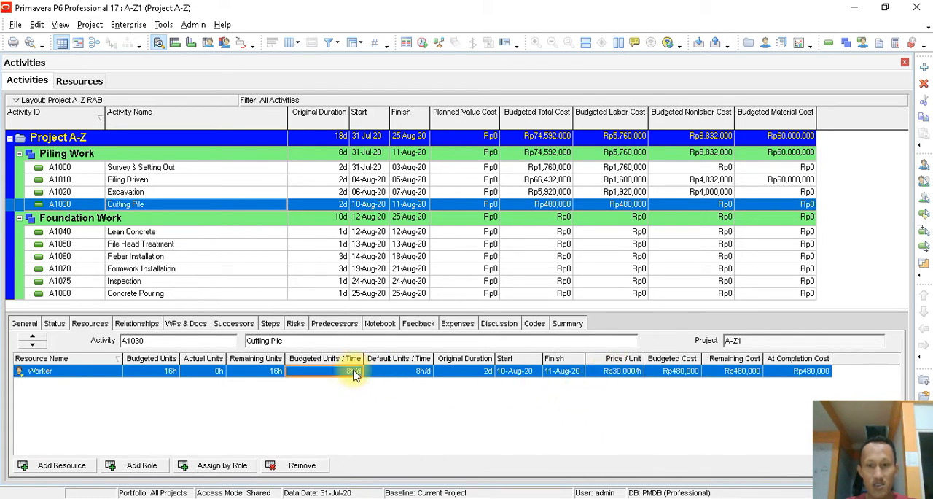
pyautogui.click(474, 374)
pyautogui.click(680, 372)
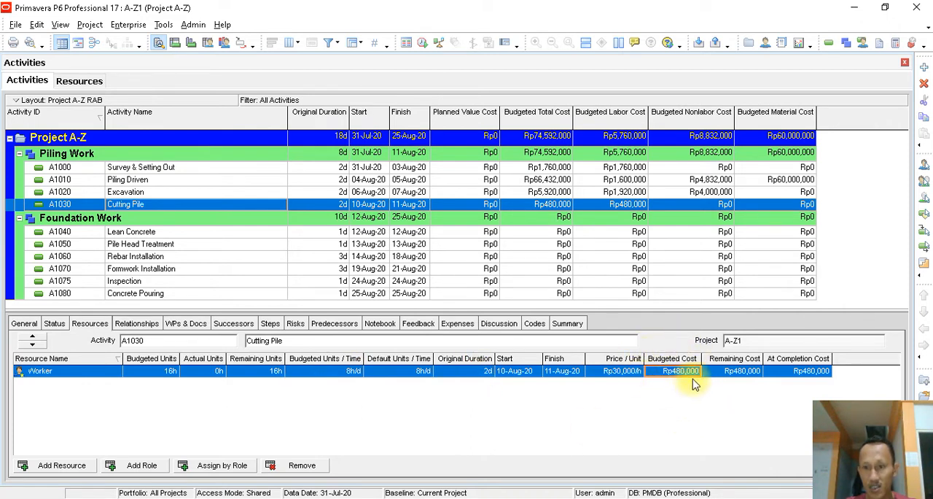
# - Assign the Supervisor labor resource and the Beton Cor K 225 material to the Lean Concrete activity
pyautogui.click(148, 233)
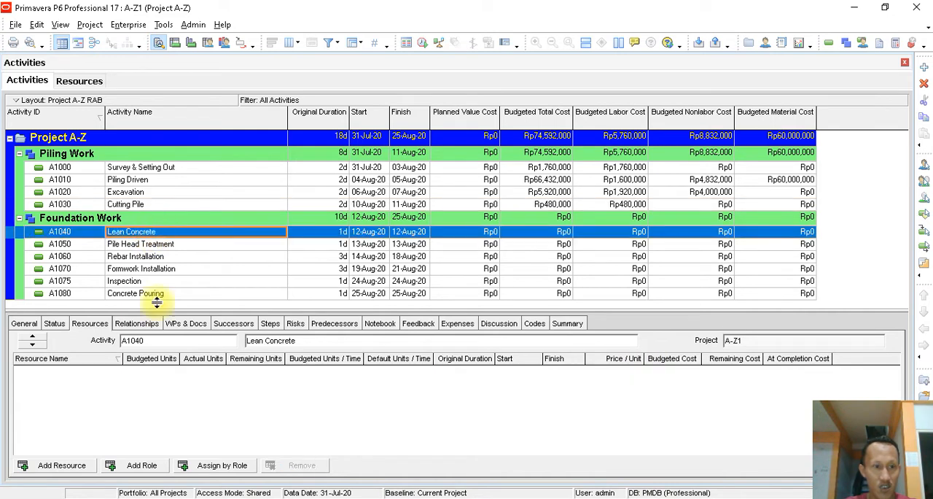
pyautogui.click(83, 468)
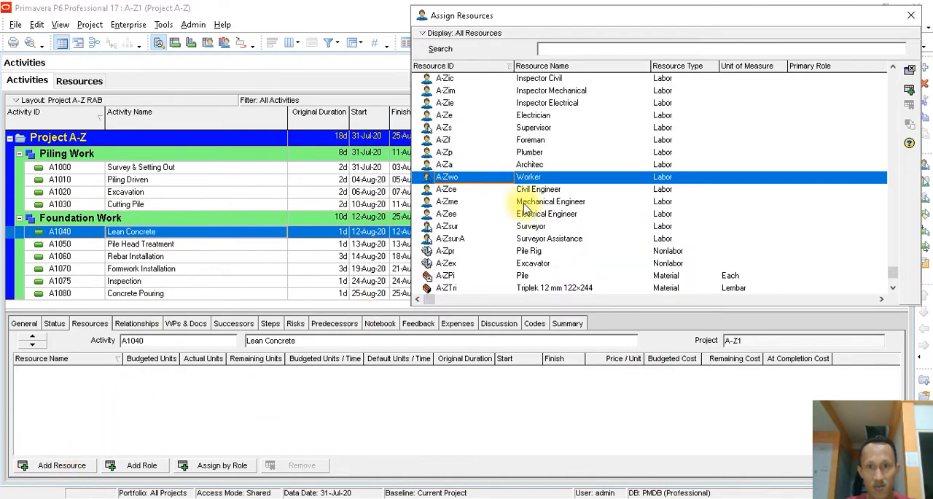
pyautogui.doubleClick(538, 129)
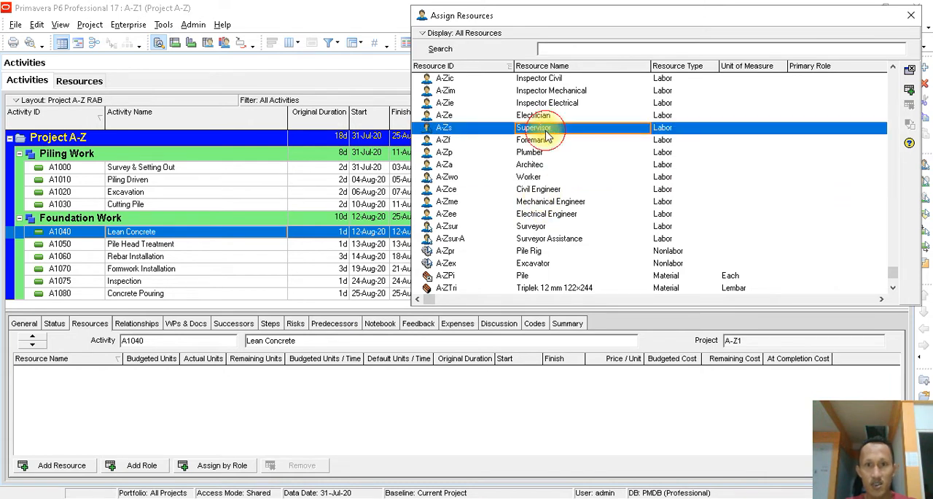
pyautogui.scroll(-1, 574, 231)
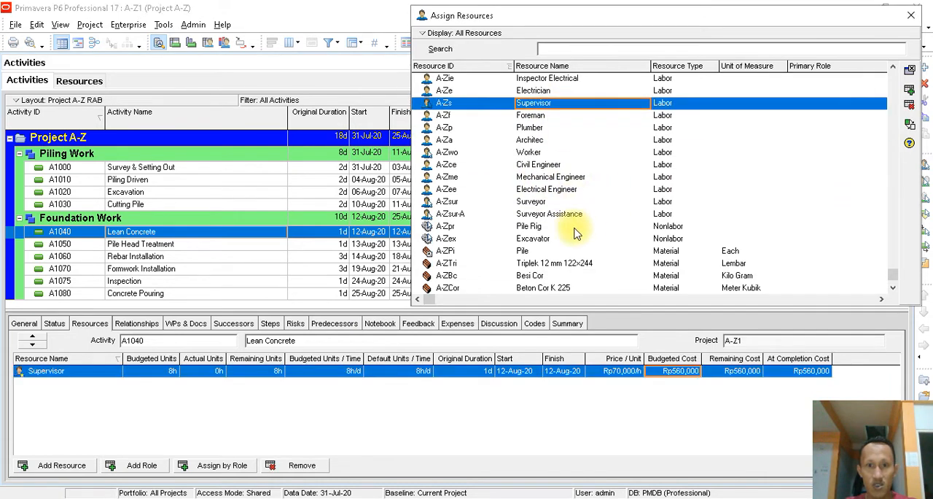
pyautogui.scroll(-2, 576, 232)
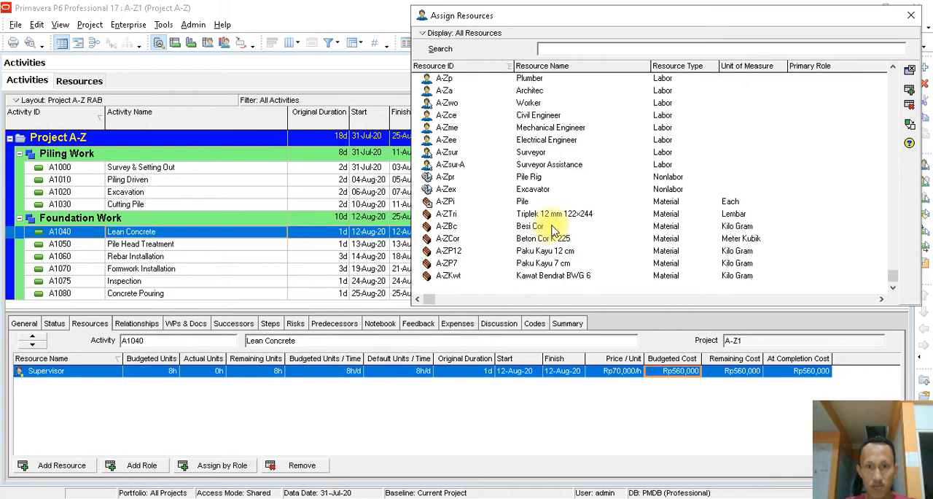
pyautogui.doubleClick(558, 241)
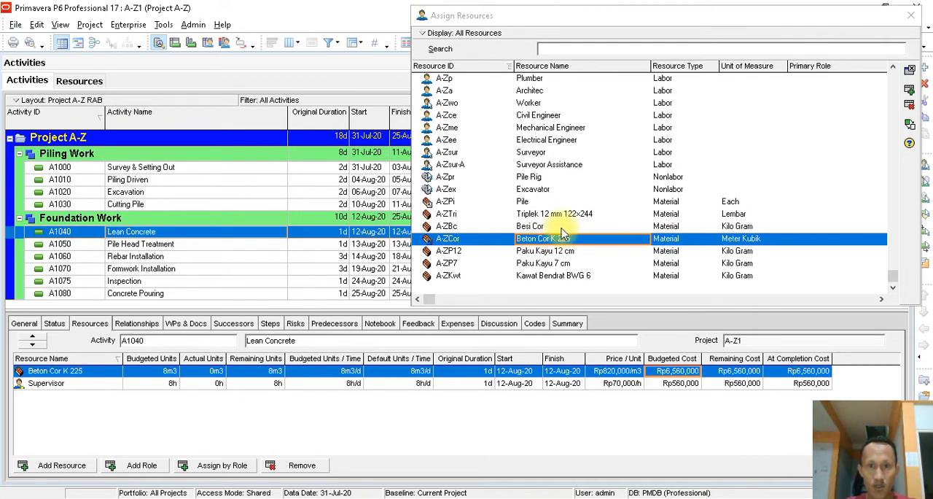
# - Assign the Worker labor resource A-Zwo to Lean Concrete and finish assigning resources
pyautogui.click(562, 233)
pyautogui.scroll(2, 562, 233)
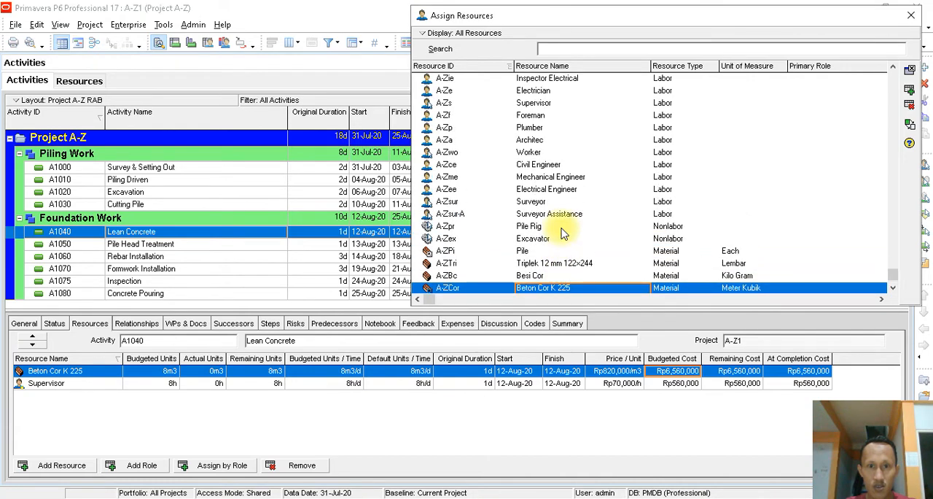
pyautogui.scroll(-3, 562, 233)
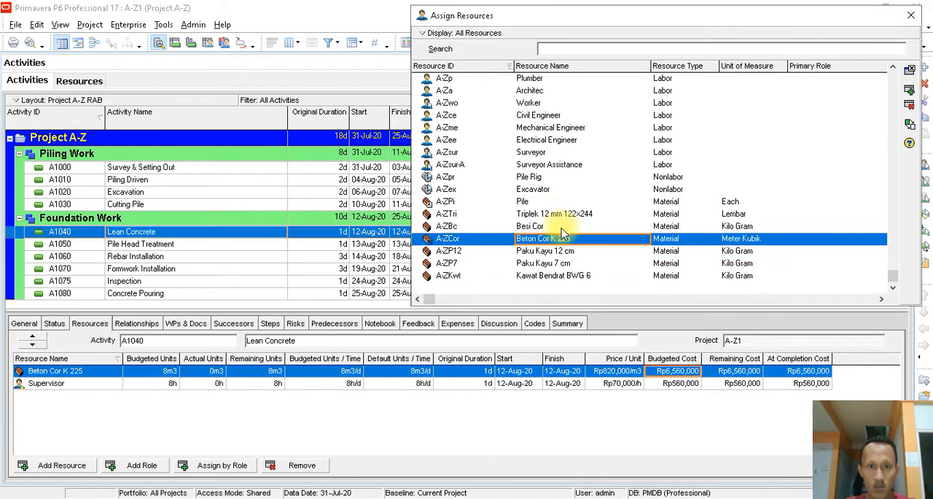
pyautogui.scroll(1, 562, 233)
pyautogui.doubleClick(532, 140)
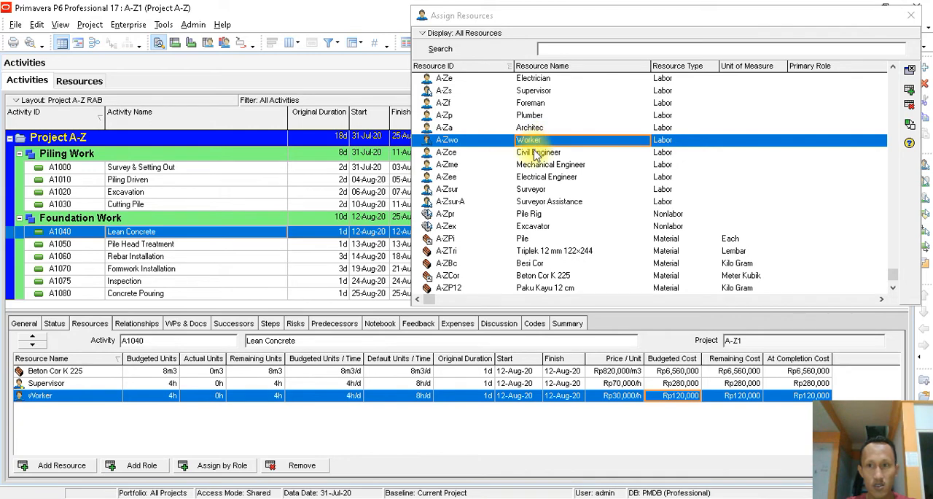
pyautogui.click(910, 16)
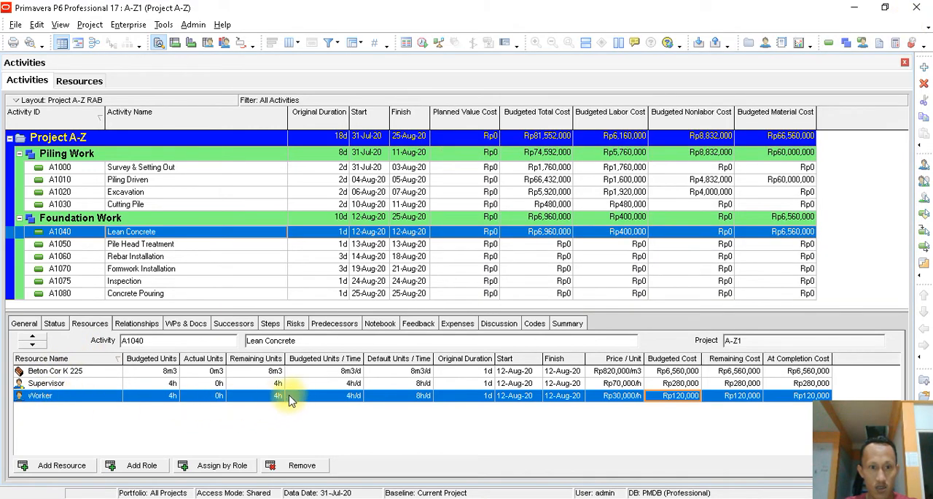
# - Set the budgeted units per time of the Supervisor and Worker on the Lean Concrete activity to 8h/d each
pyautogui.click(355, 386)
pyautogui.click(355, 387)
pyautogui.write('8')
pyautogui.click(362, 395)
pyautogui.click(362, 394)
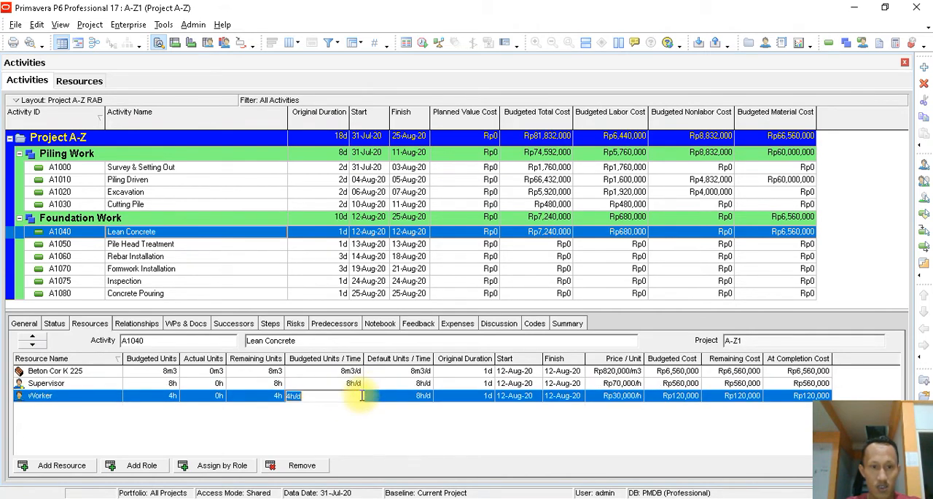
pyautogui.write('8')
pyautogui.press('Return')
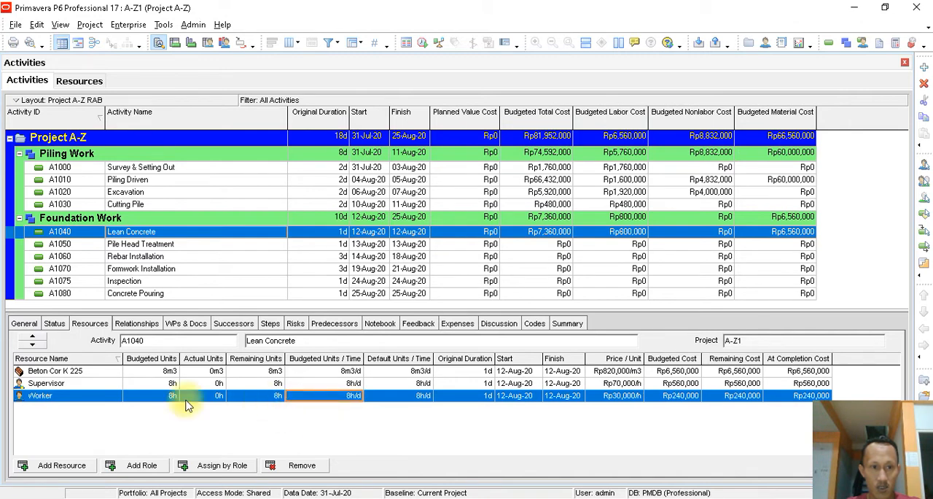
# - Consult the water storage tank foundation drawing in Nitro Pro and set Beton Cor K 225's budgeted units per time on Lean Concrete to 4m3/d
pyautogui.click(145, 385)
pyautogui.click(165, 382)
pyautogui.click(165, 373)
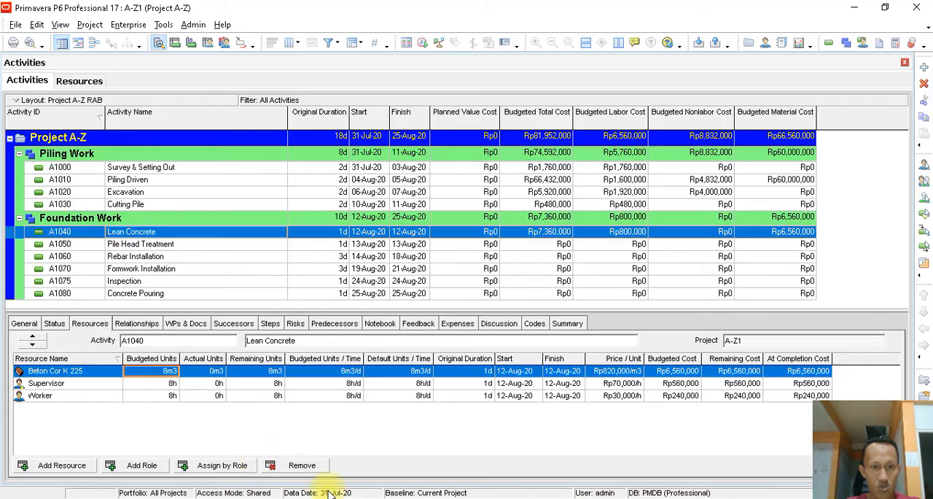
pyautogui.click(418, 497)
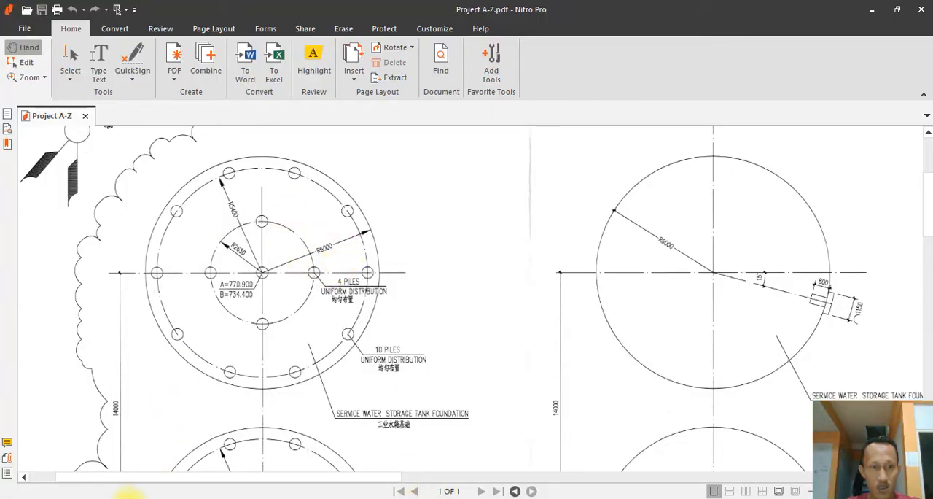
pyautogui.click(132, 494)
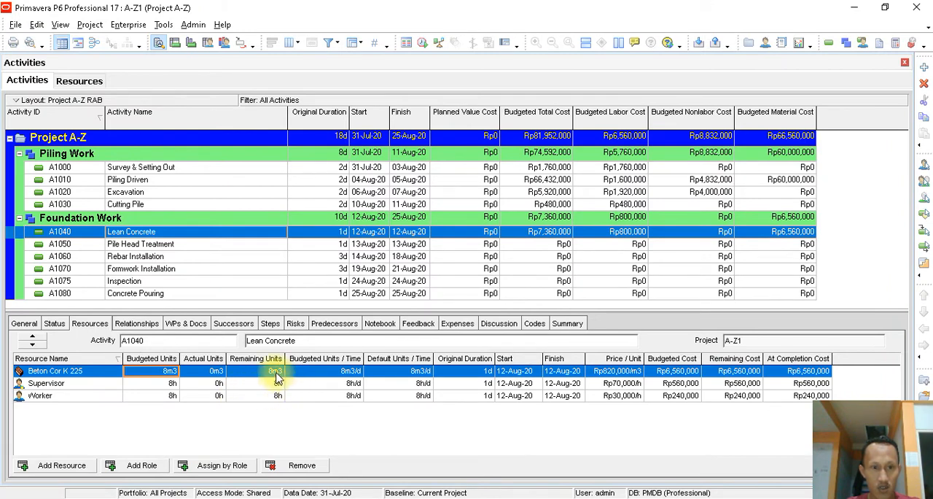
pyautogui.click(330, 375)
pyautogui.click(330, 373)
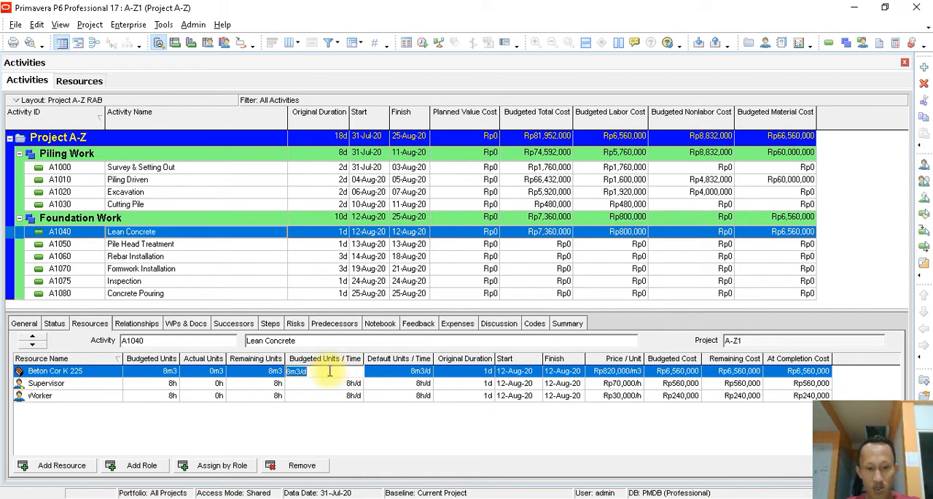
pyautogui.write('4')
pyautogui.press('Return')
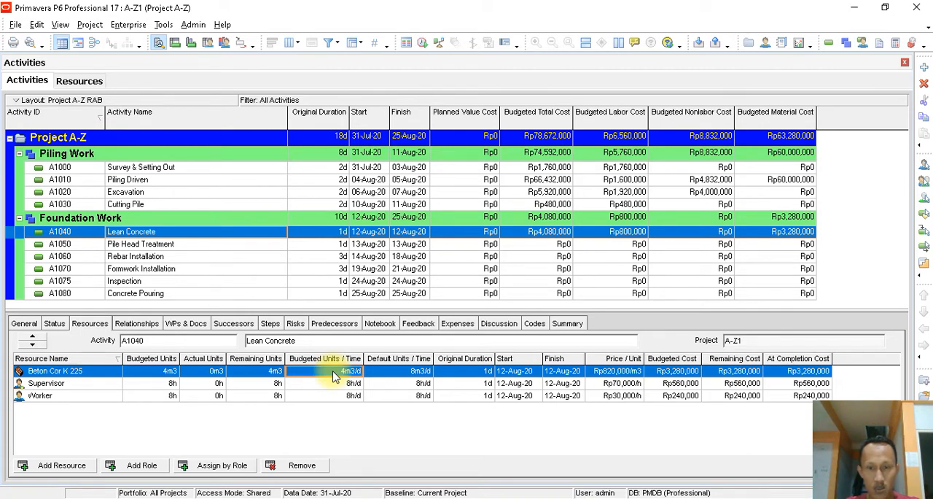
pyautogui.click(679, 372)
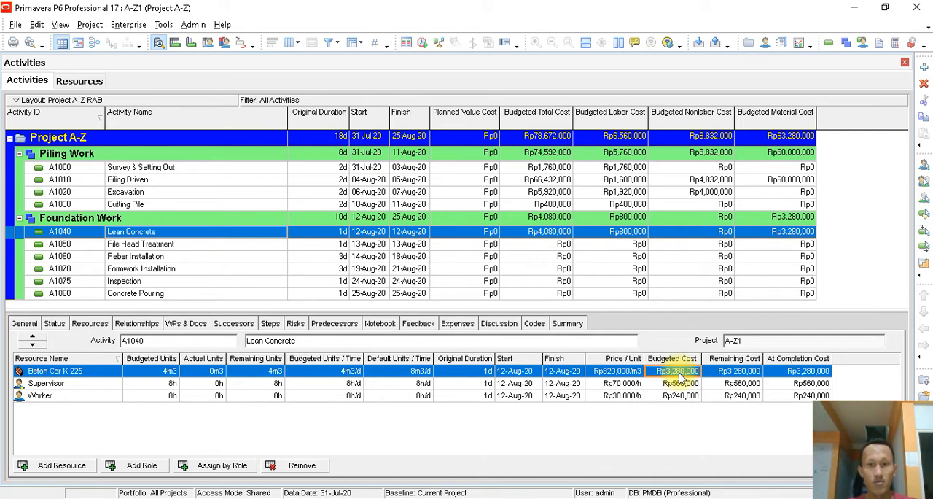
pyautogui.click(613, 374)
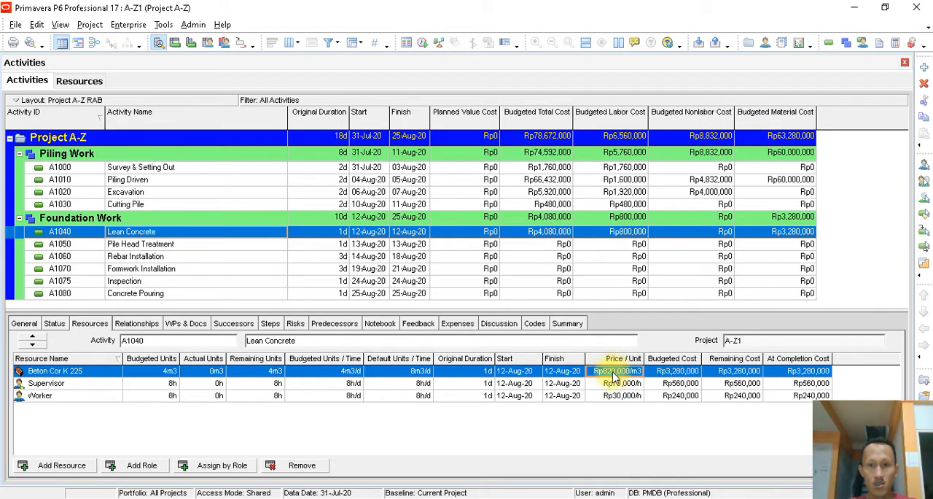
# - Assign the Worker labor resource and the Besi Cor and Kawat Bendrat BWG 6 materials to the Pile Head Treatment activity
pyautogui.click(142, 247)
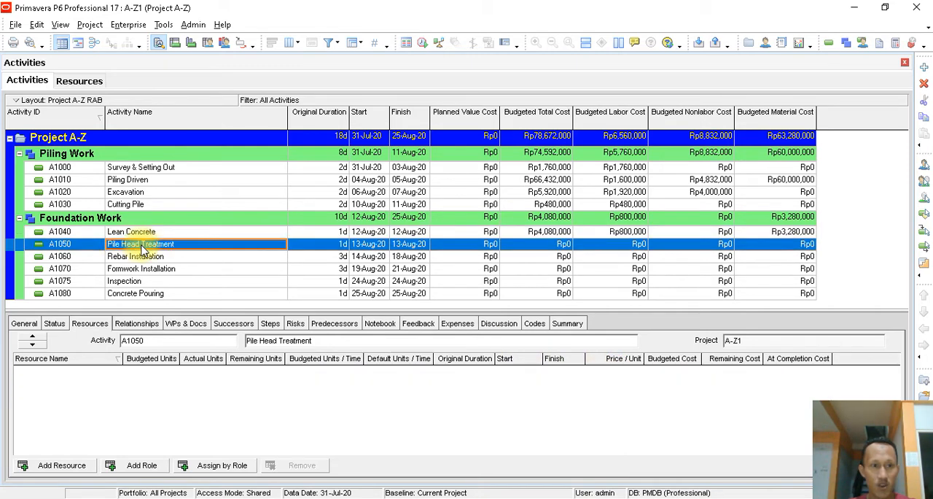
pyautogui.click(62, 465)
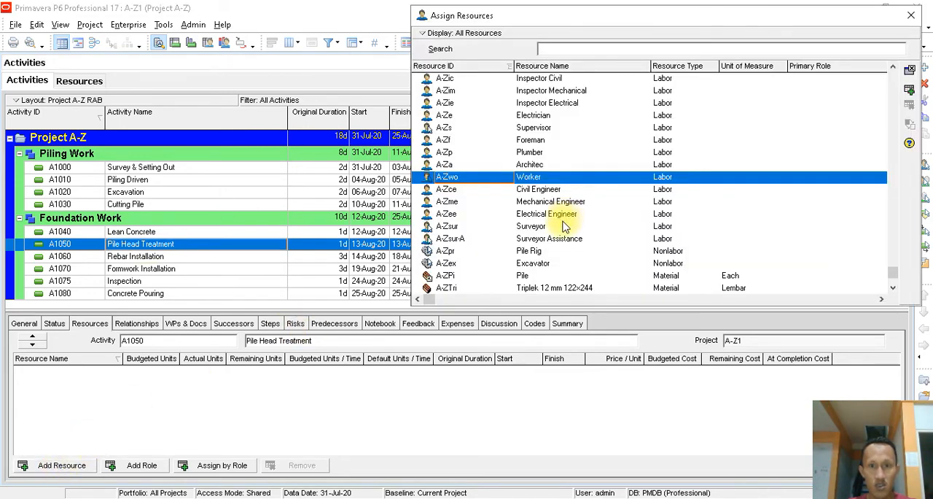
pyautogui.doubleClick(538, 178)
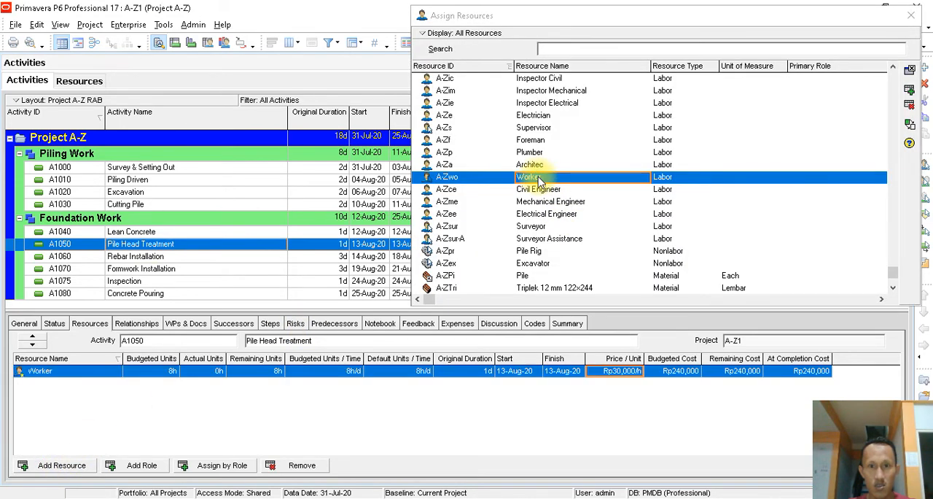
pyautogui.scroll(-2, 609, 239)
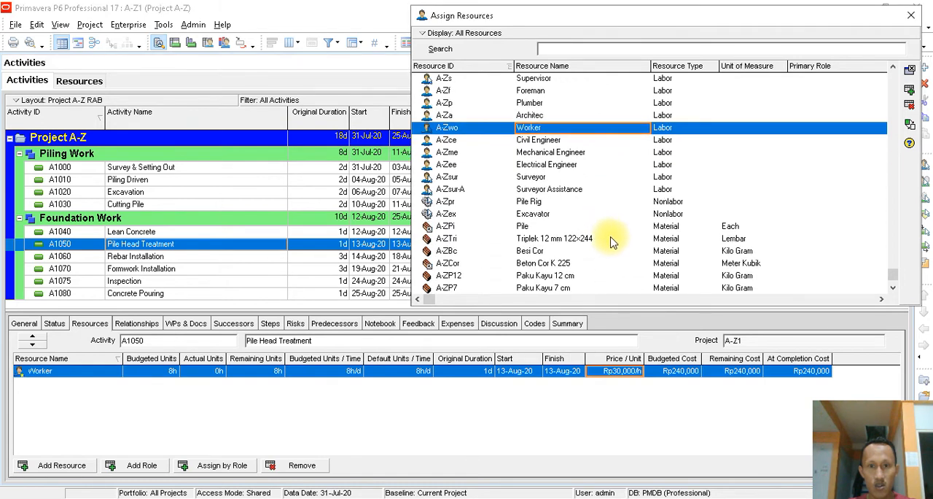
pyautogui.scroll(-1, 611, 242)
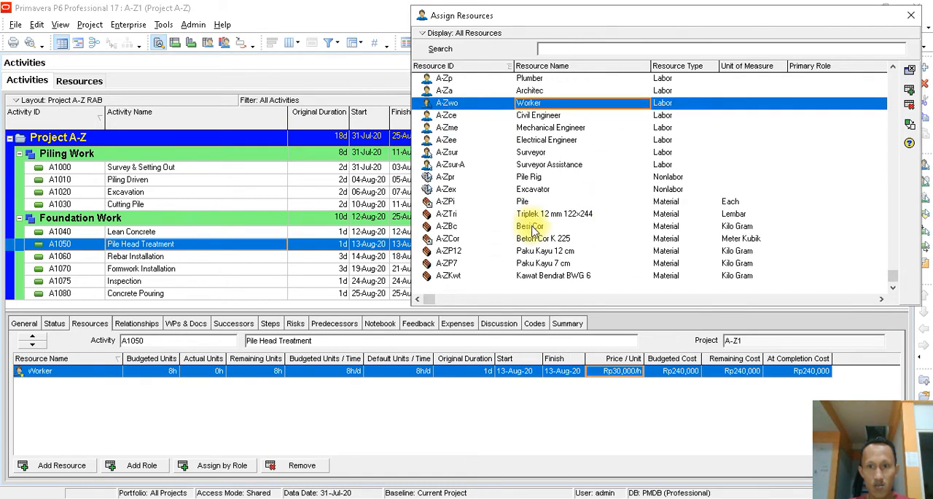
pyautogui.doubleClick(533, 226)
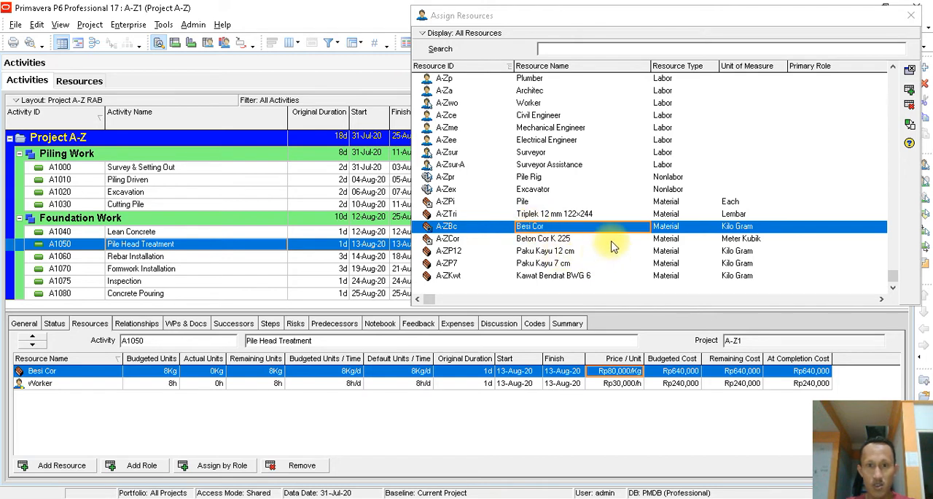
pyautogui.doubleClick(584, 275)
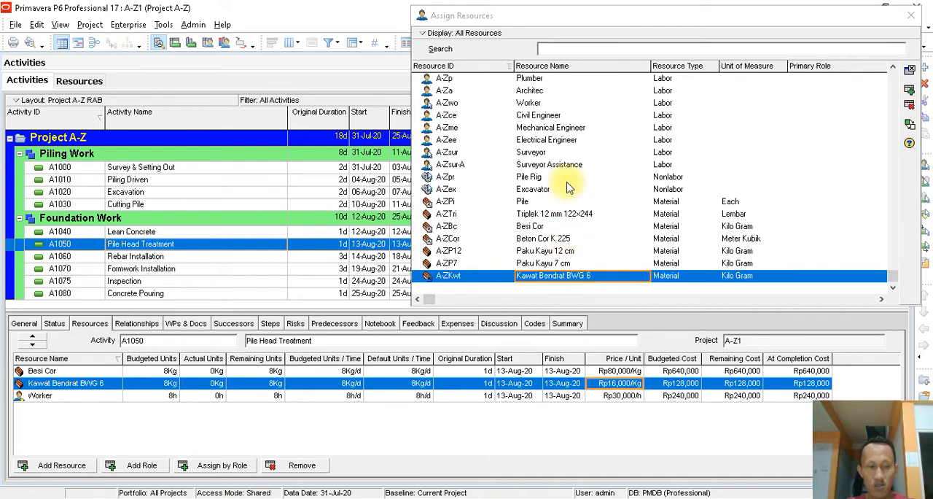
pyautogui.click(911, 15)
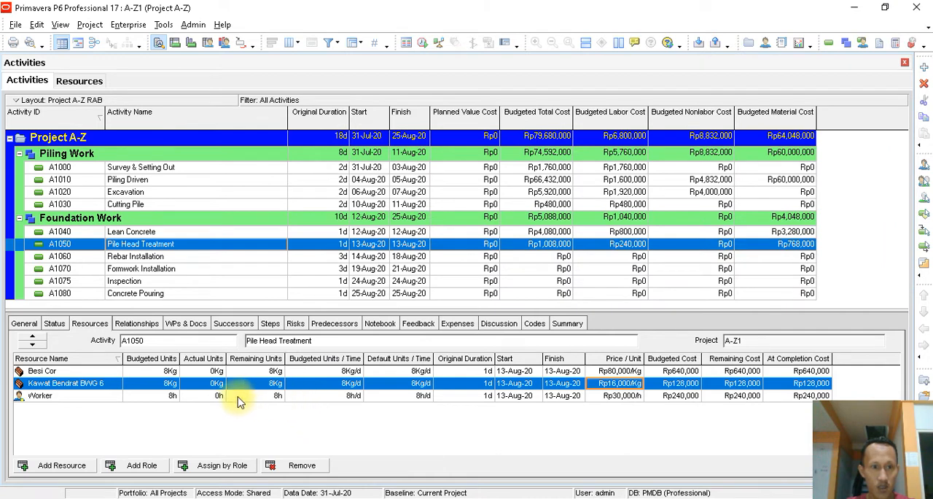
# - Set the budgeted units of Kawat Bendrat BWG 6 on Pile Head Treatment to 1Kg
pyautogui.click(171, 387)
pyautogui.click(171, 384)
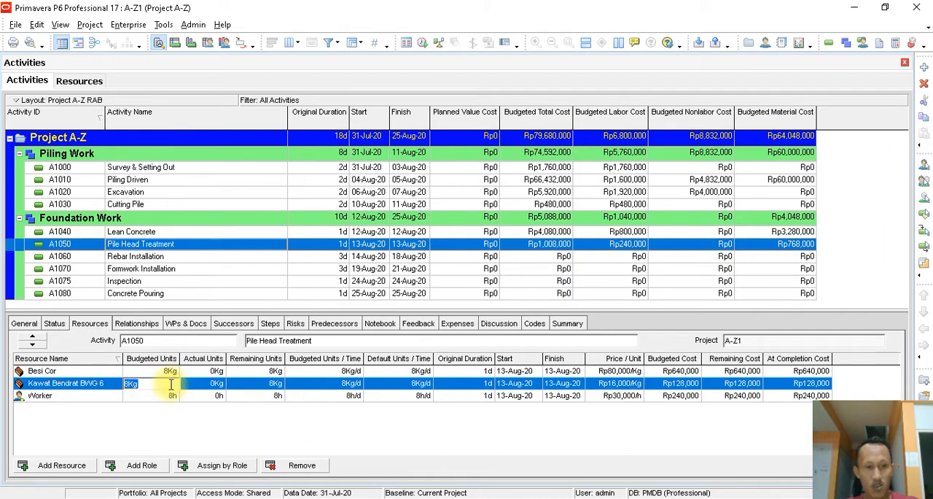
pyautogui.write('1')
pyautogui.press('Return')
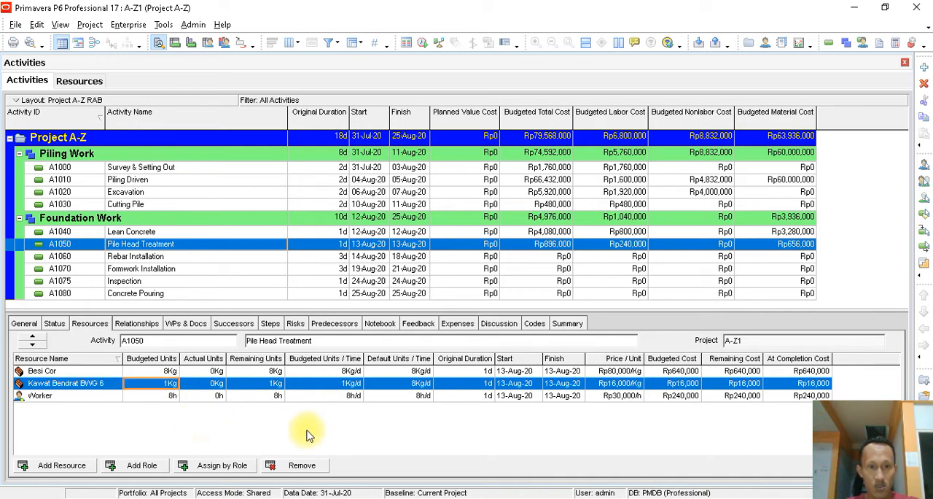
# - Set the Worker's budgeted units per time on Pile Head Treatment to 16h/d
pyautogui.click(354, 399)
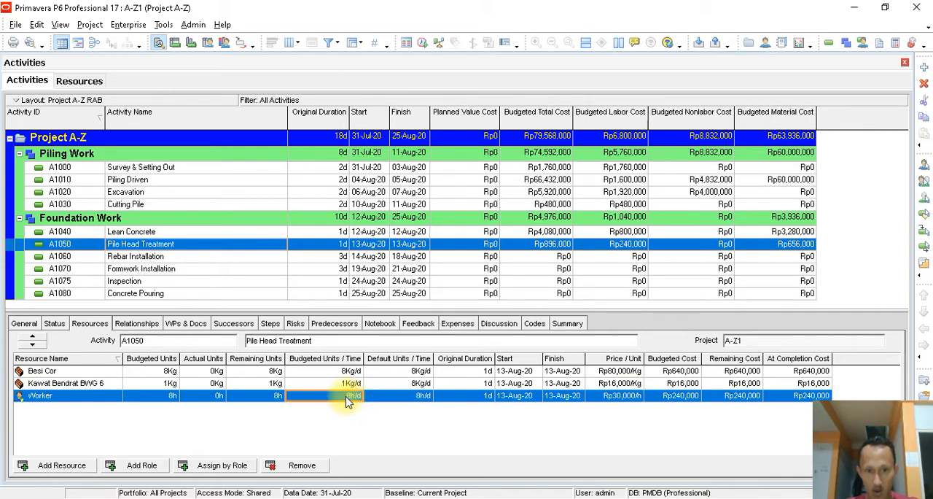
pyautogui.click(354, 395)
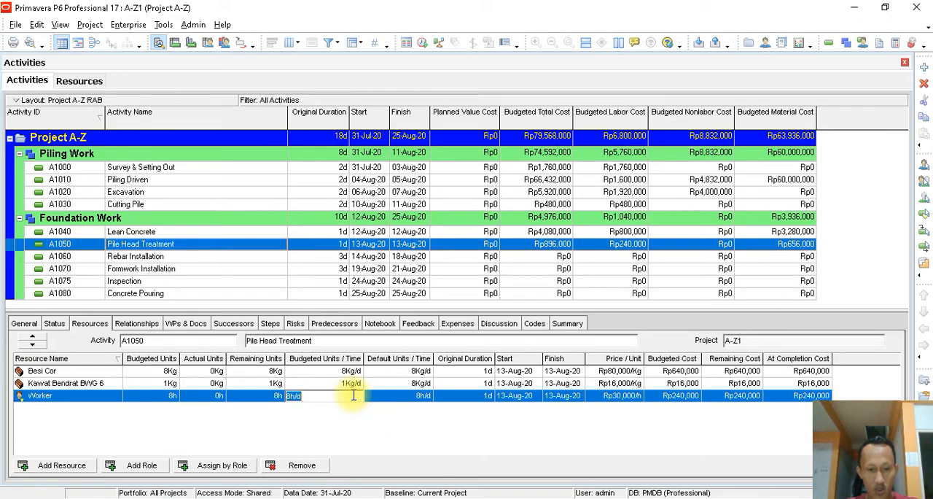
pyautogui.write('16')
pyautogui.press('Return')
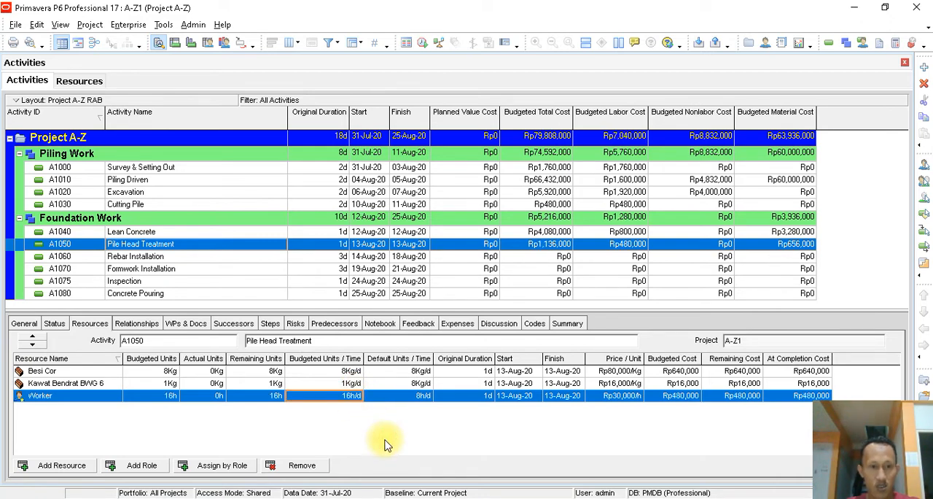
# - Try 24h/d as the Pile Head Treatment Worker's budgeted units per time and restore it to 16h/d
pyautogui.click(353, 395)
pyautogui.write('2')
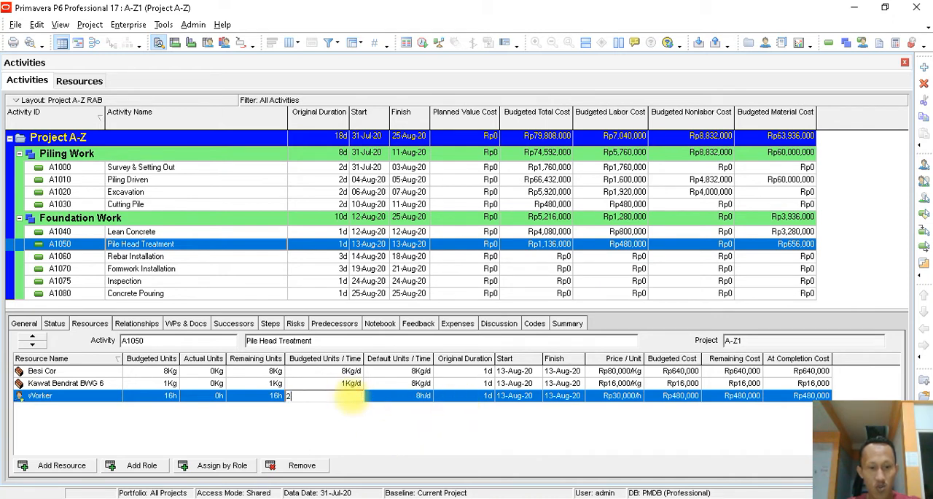
pyautogui.write('4')
pyautogui.press('Return')
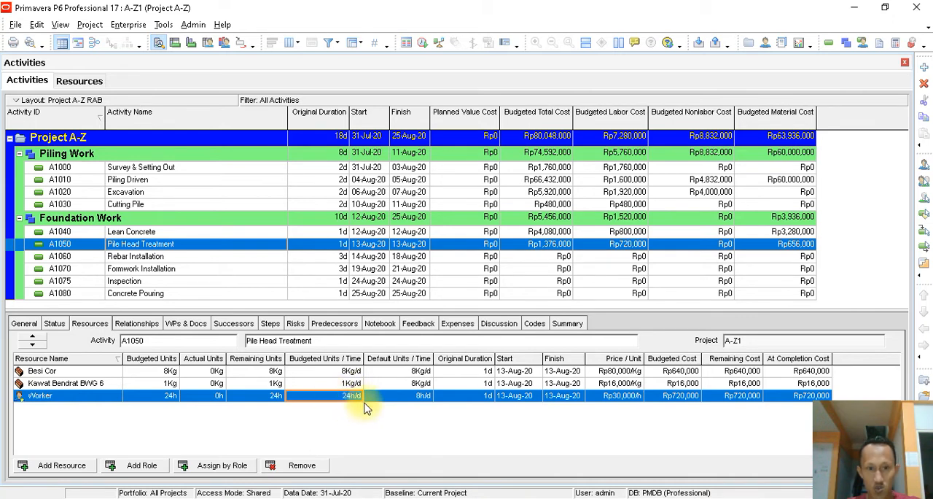
pyautogui.click(393, 395)
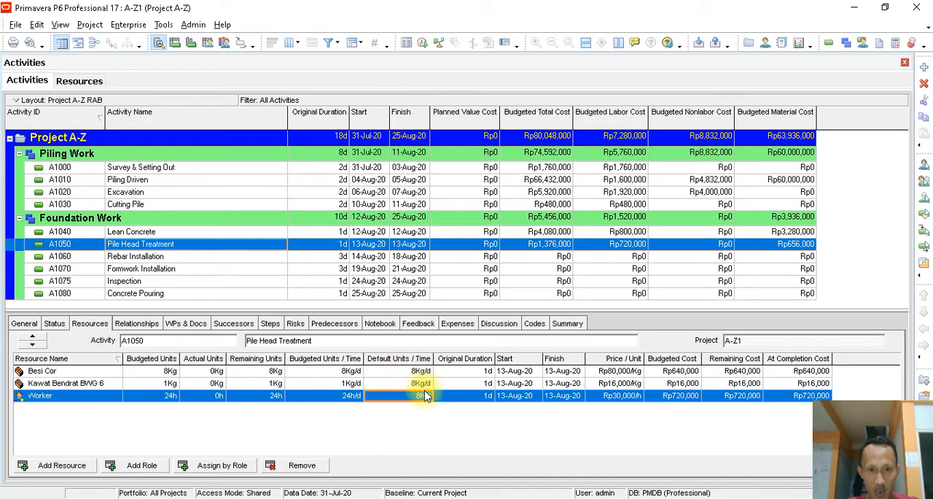
pyautogui.click(356, 397)
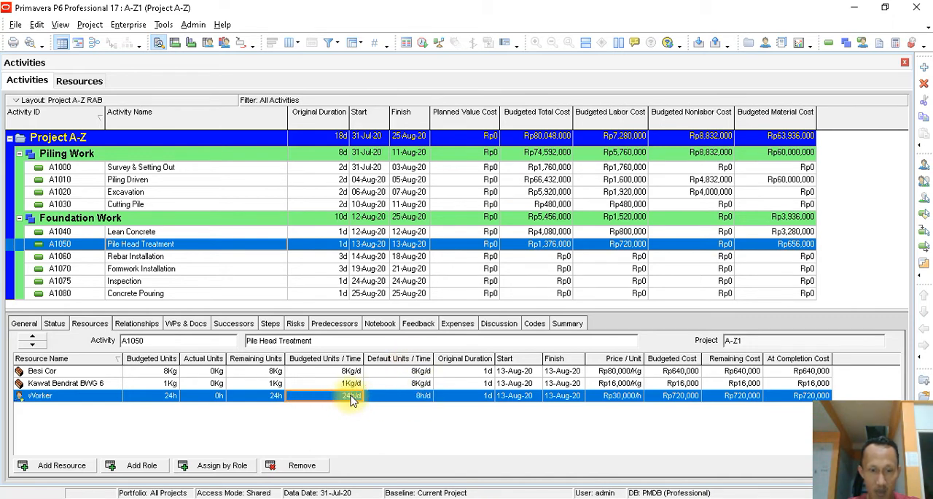
pyautogui.click(357, 397)
pyautogui.write('16')
pyautogui.press('Return')
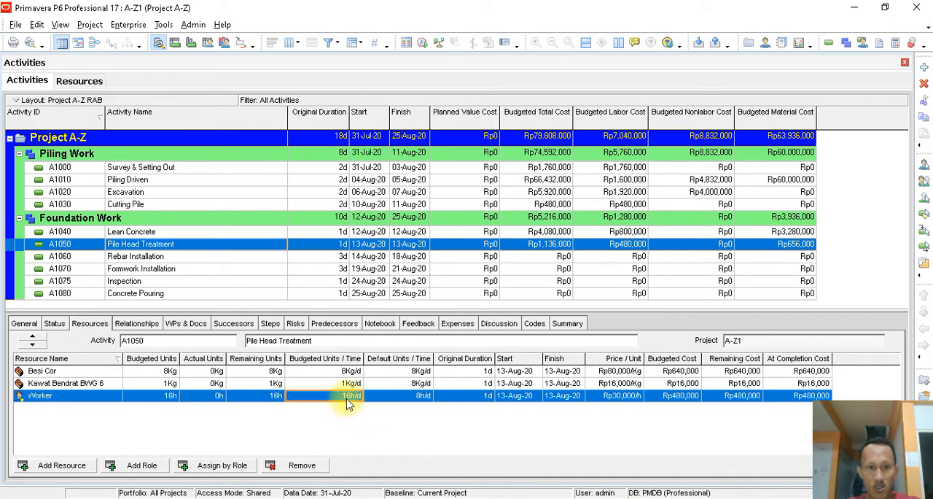
pyautogui.click(400, 397)
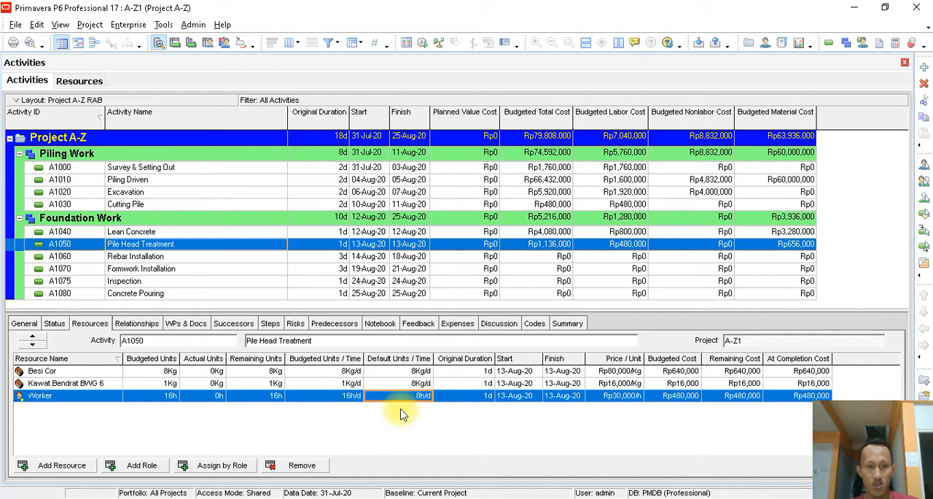
pyautogui.click(352, 398)
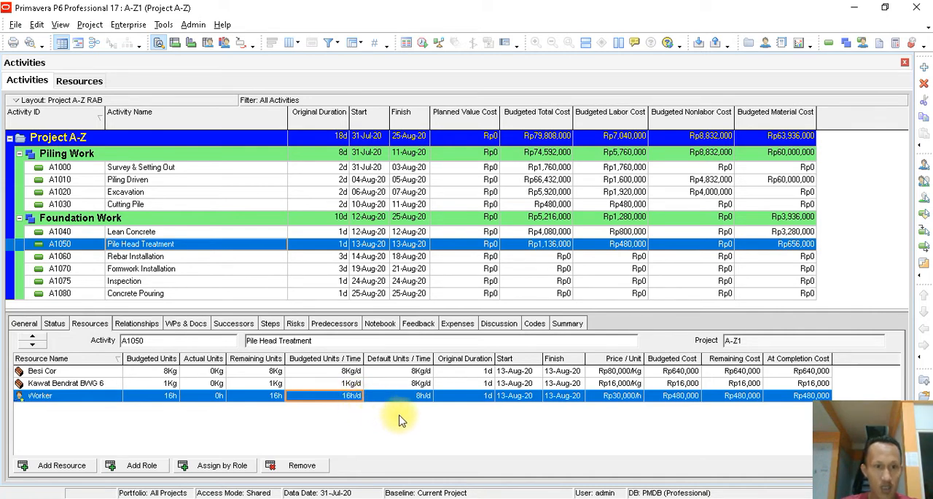
# - Select the Rebar Installation activity, try sorting the activities by Budgeted Total Cost, and restore the Activity ID order
pyautogui.click(181, 257)
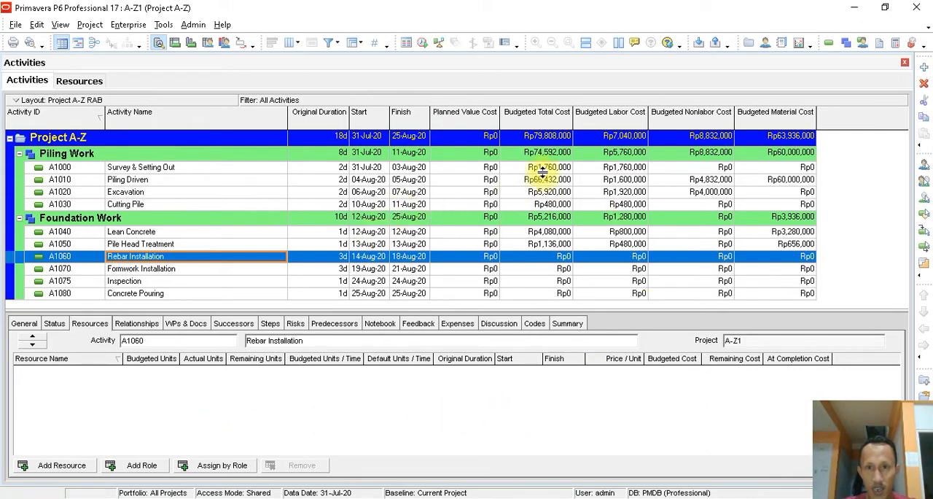
pyautogui.click(536, 117)
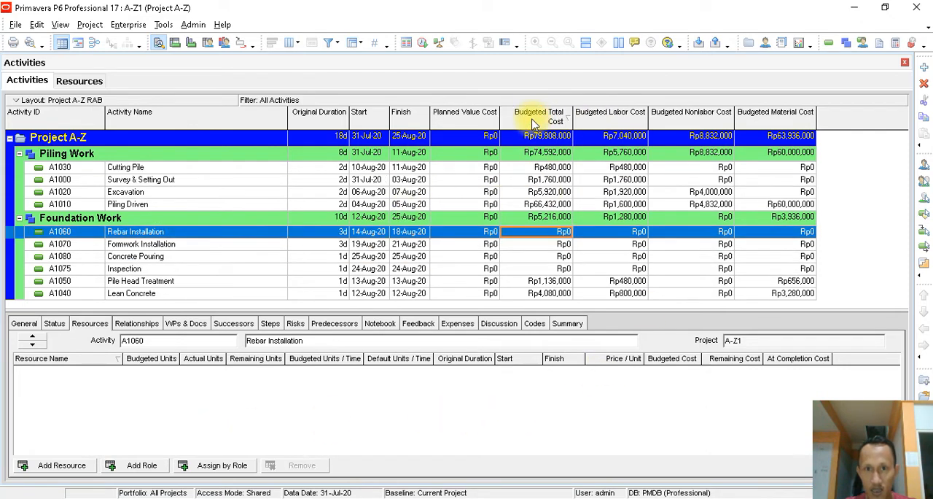
pyautogui.click(533, 121)
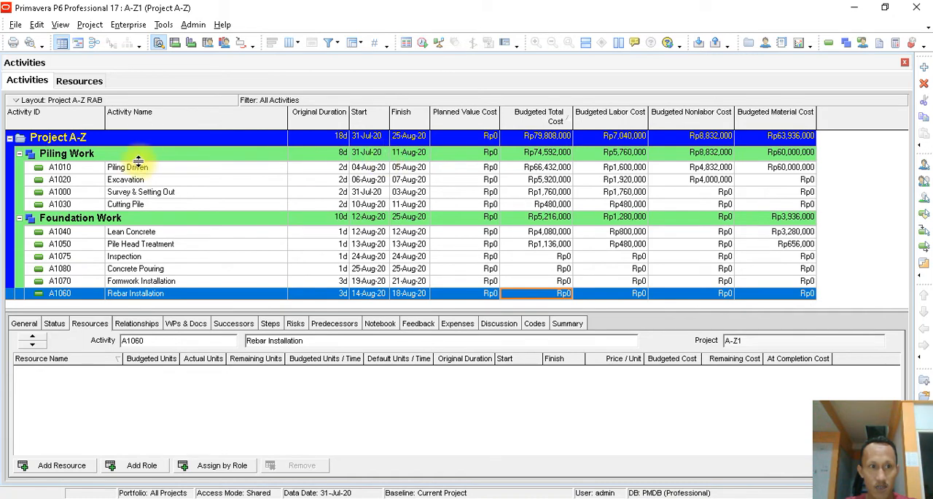
pyautogui.click(89, 114)
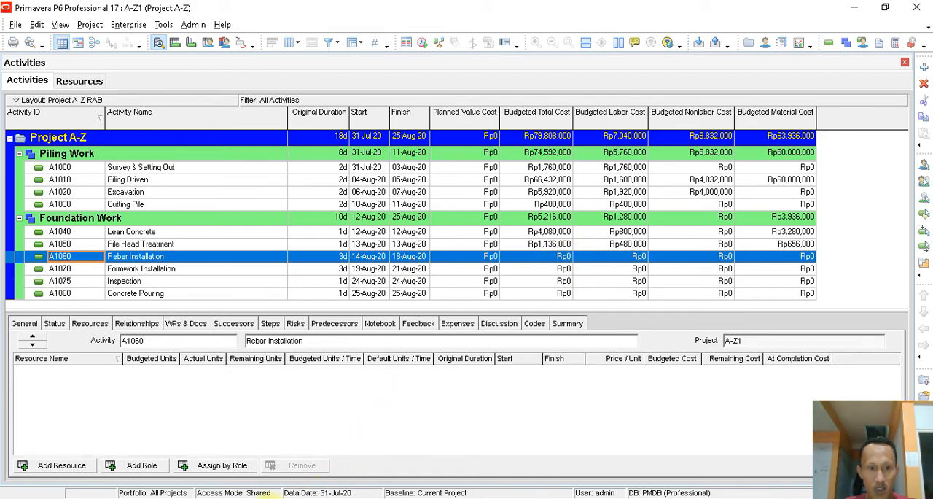
# - Switch to the Word document, review its labor, nonlabor and material resource diagram, and return to Primavera P6
pyautogui.hotkey('alt', 'Tab')
pyautogui.scroll(-5, 427, 371)
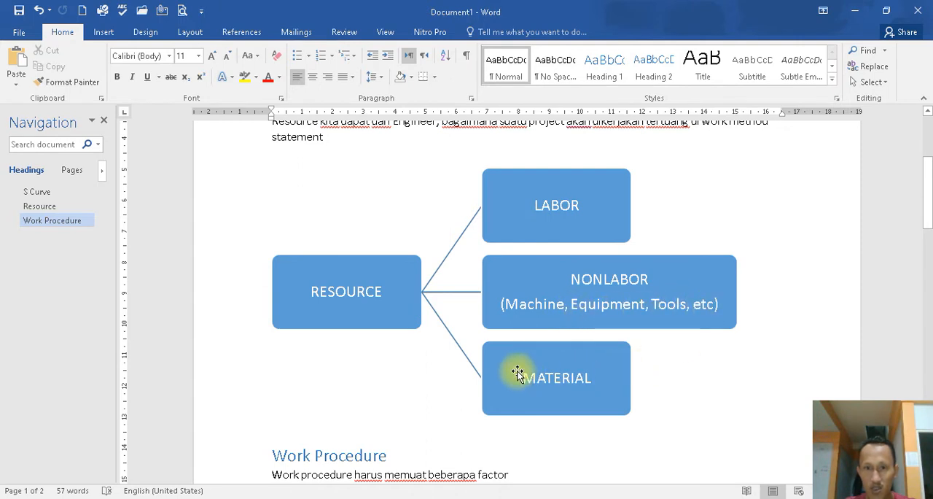
pyautogui.hotkey('alt', 'Tab')
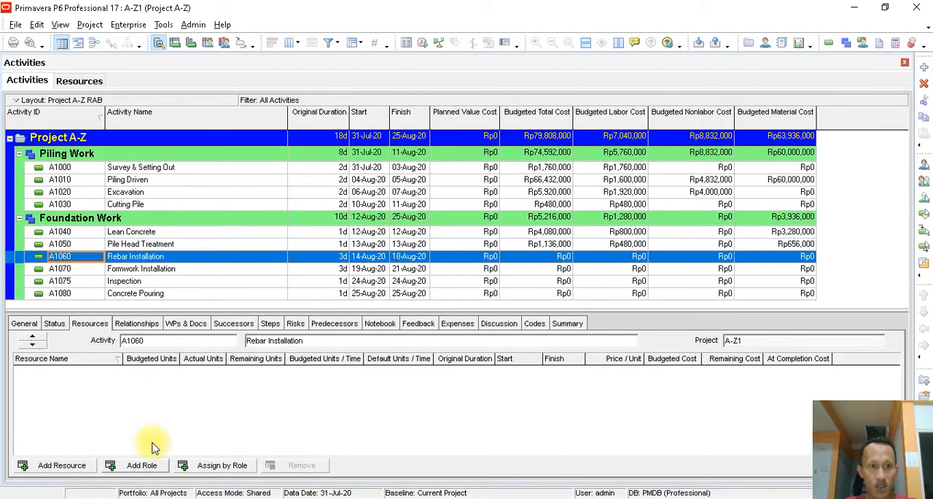
# - Assign the Worker and Supervisor labor resources to the Rebar Installation activity and close the resource assignment dialog
pyautogui.click(73, 465)
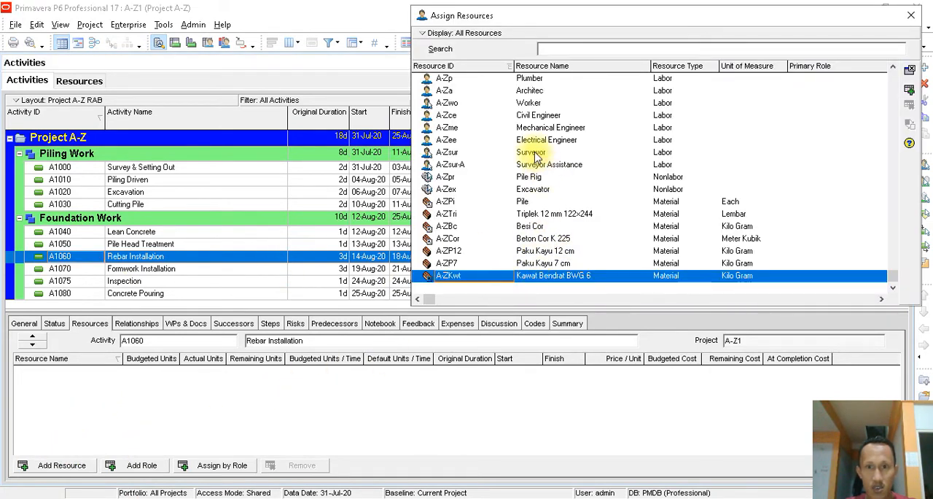
pyautogui.doubleClick(528, 102)
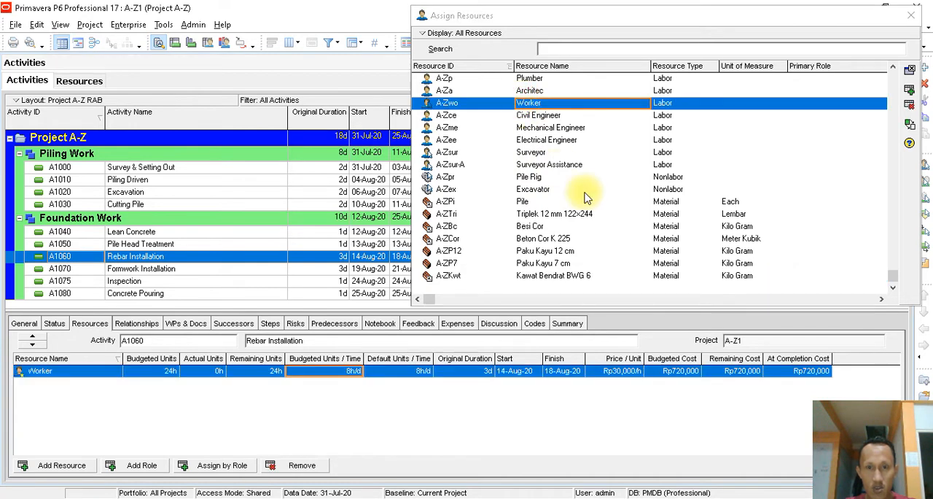
pyautogui.scroll(3, 587, 195)
pyautogui.click(543, 140)
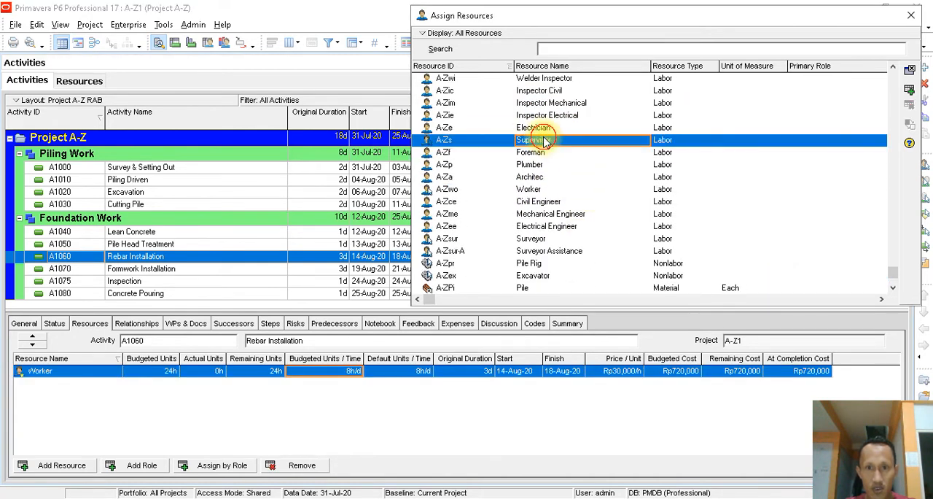
pyautogui.doubleClick(543, 140)
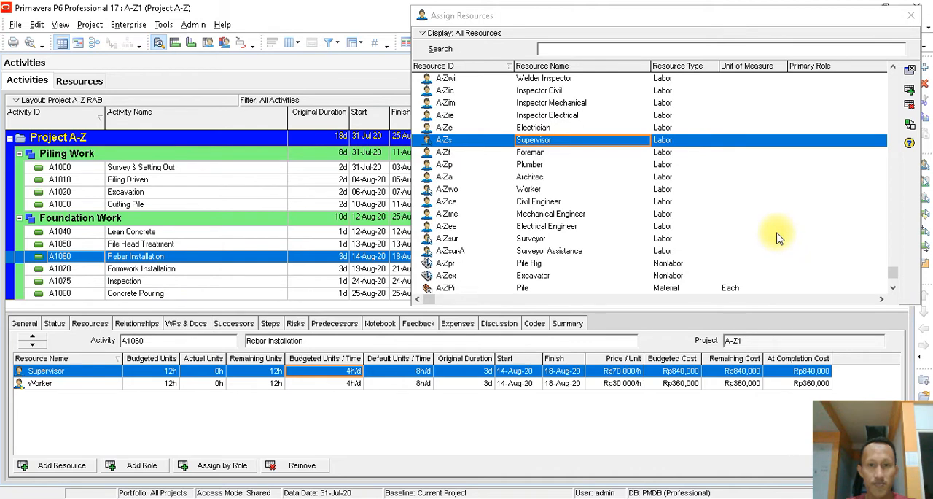
pyautogui.click(910, 15)
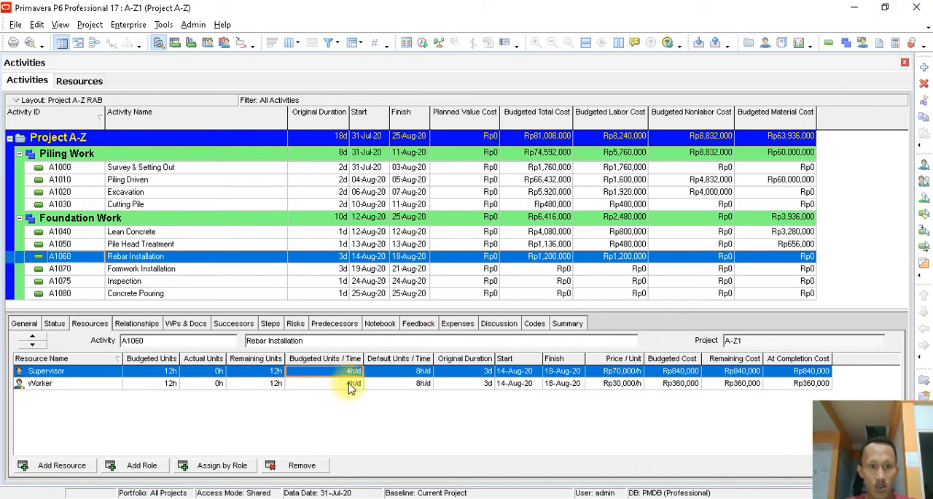
# - Set the budgeted units per time on Rebar Installation to 8h/d for the Supervisor and 32h/d for the Worker
pyautogui.click(353, 372)
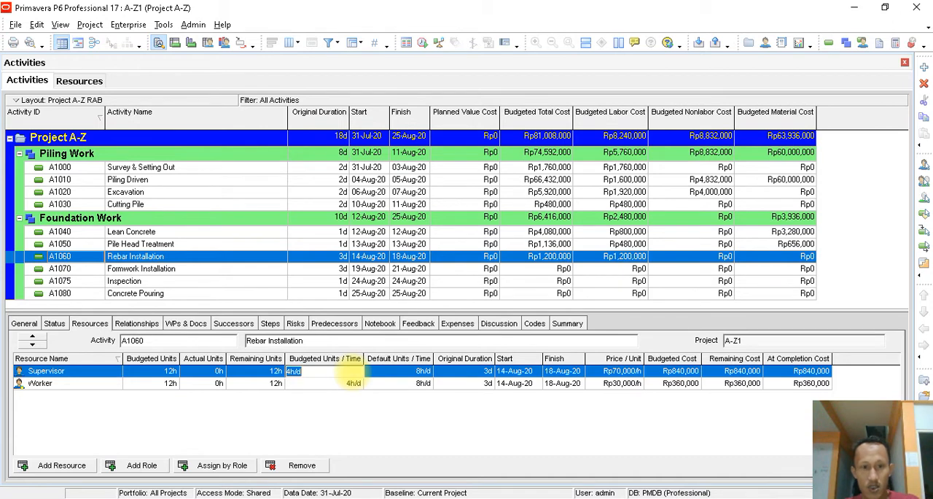
pyautogui.write('8')
pyautogui.click(353, 384)
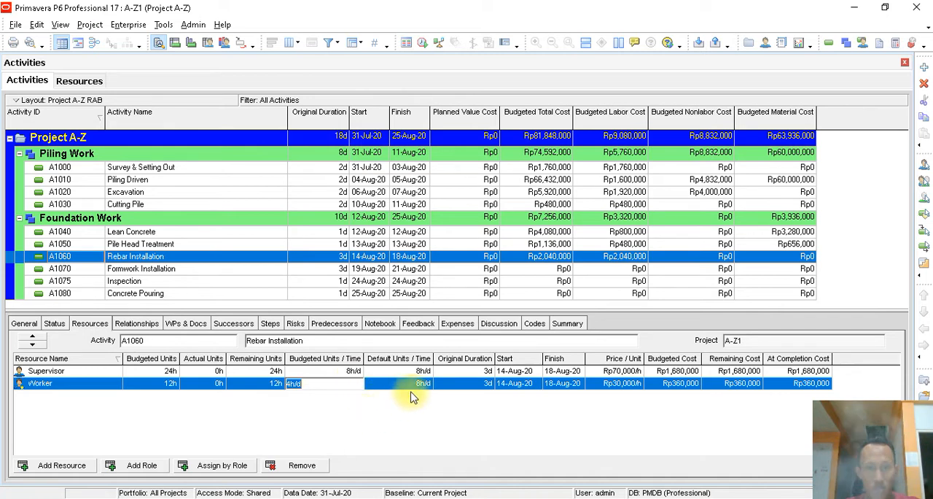
pyautogui.write('32')
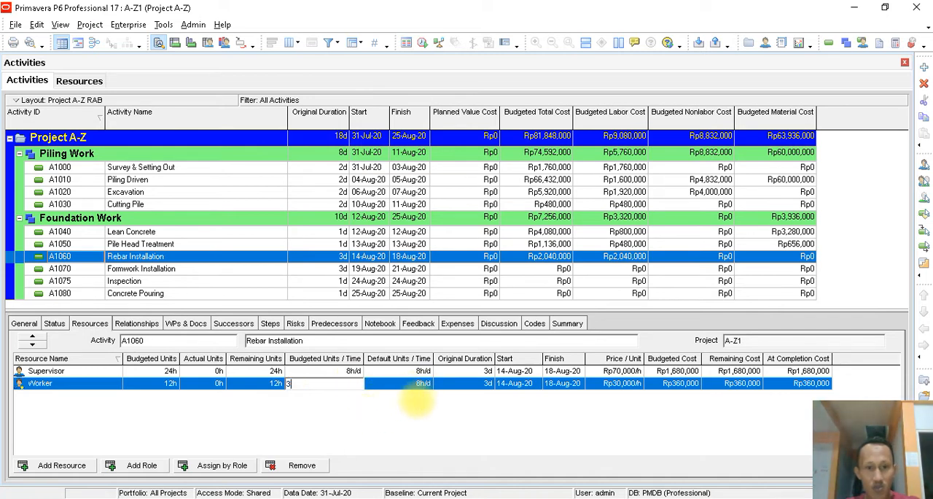
pyautogui.press('Return')
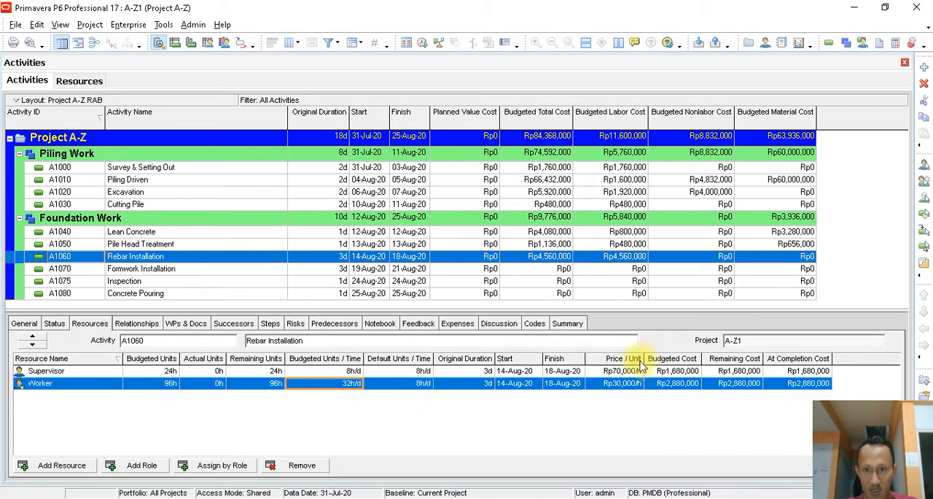
pyautogui.click(675, 373)
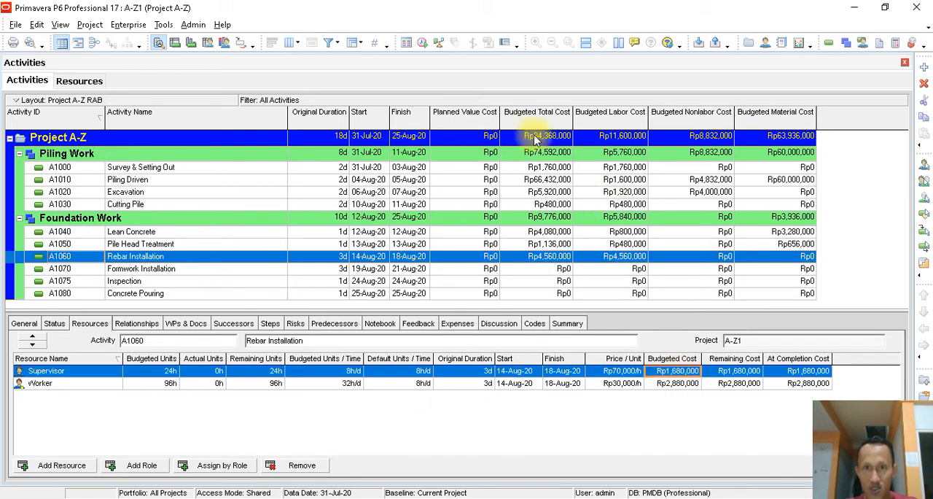
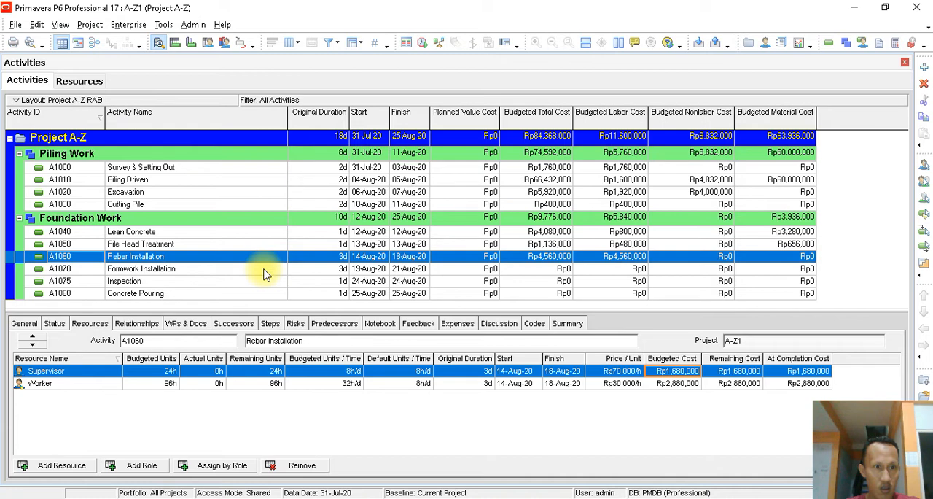
# - Assign the Supervisor and Worker labor resources to the Formwork Installation activity
pyautogui.click(264, 269)
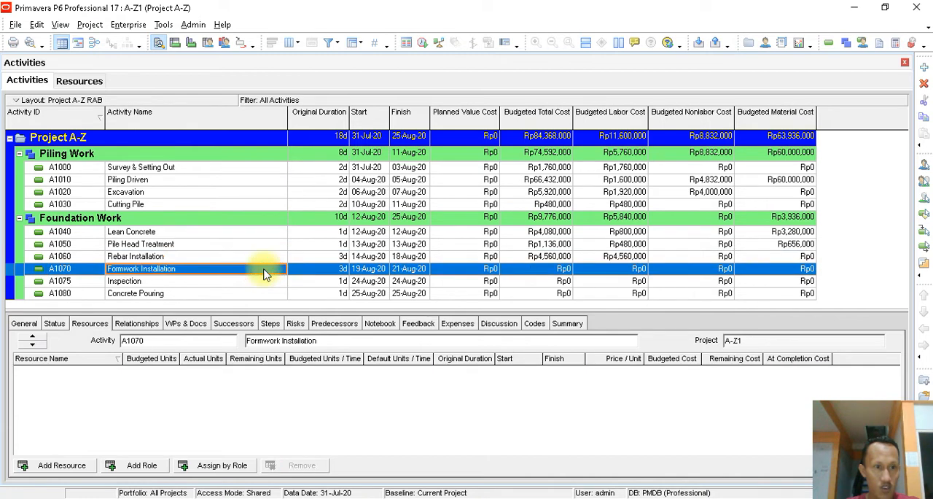
pyautogui.click(59, 466)
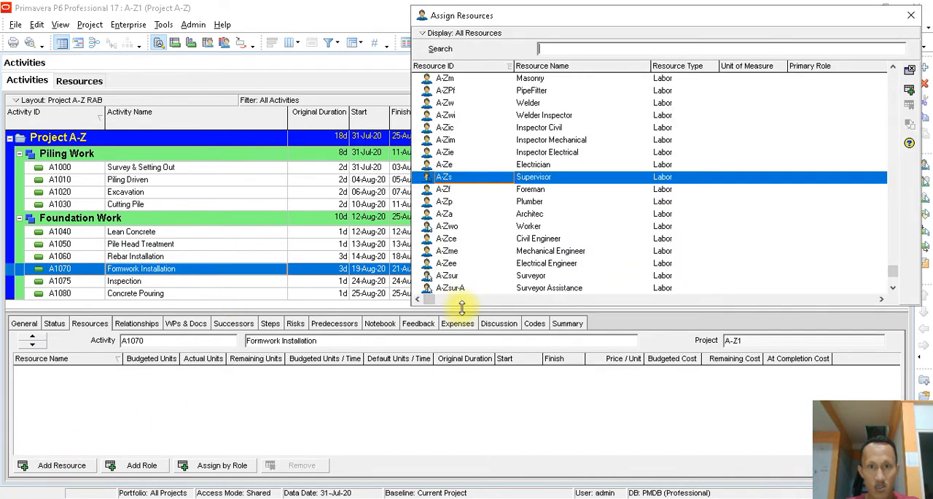
pyautogui.doubleClick(540, 176)
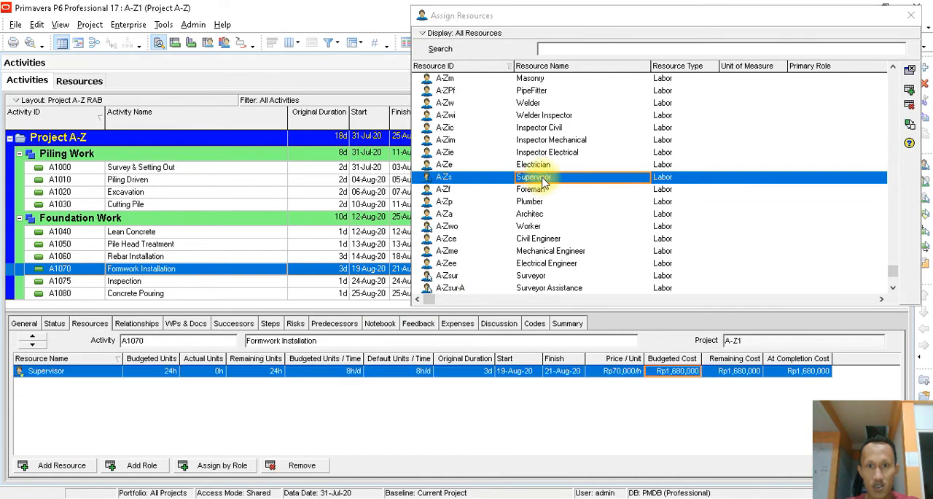
pyautogui.doubleClick(530, 227)
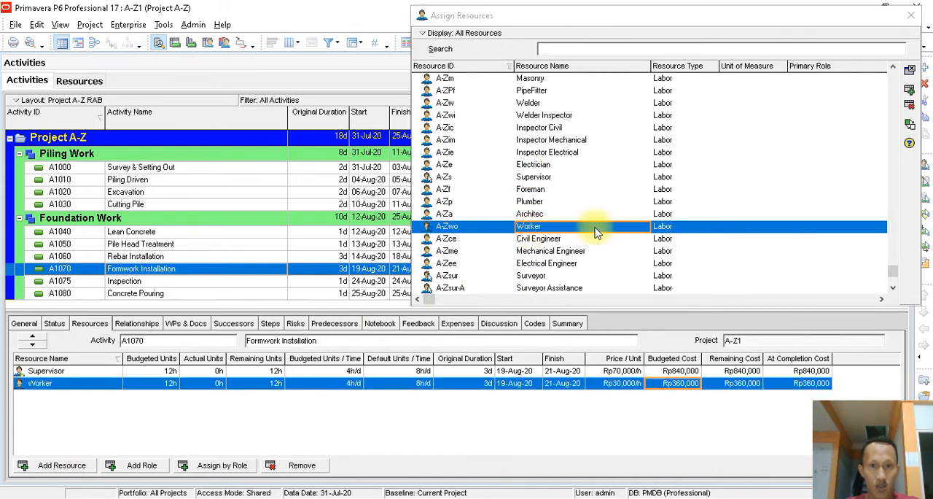
# - Assign the material resources Kawat Bendrat BWG 6 and Besi Cor to the Rebar Installation activity
pyautogui.scroll(-3, 595, 234)
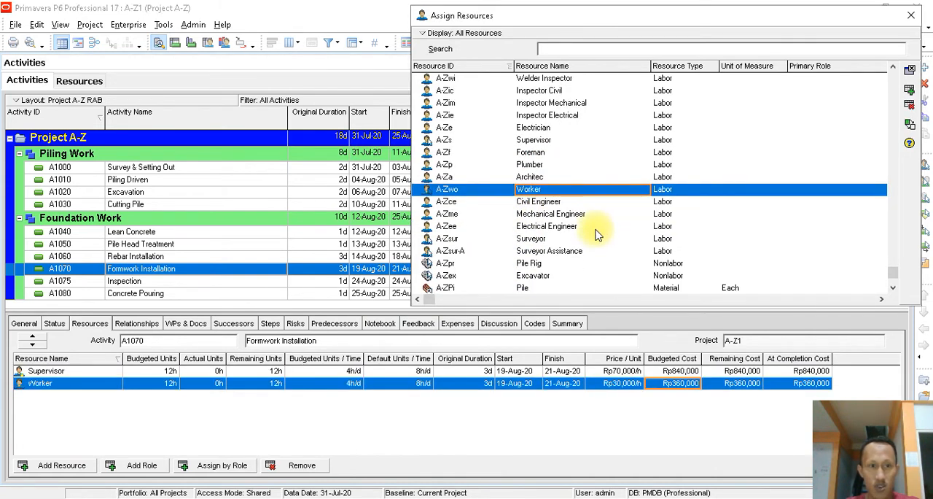
pyautogui.click(166, 266)
pyautogui.click(162, 256)
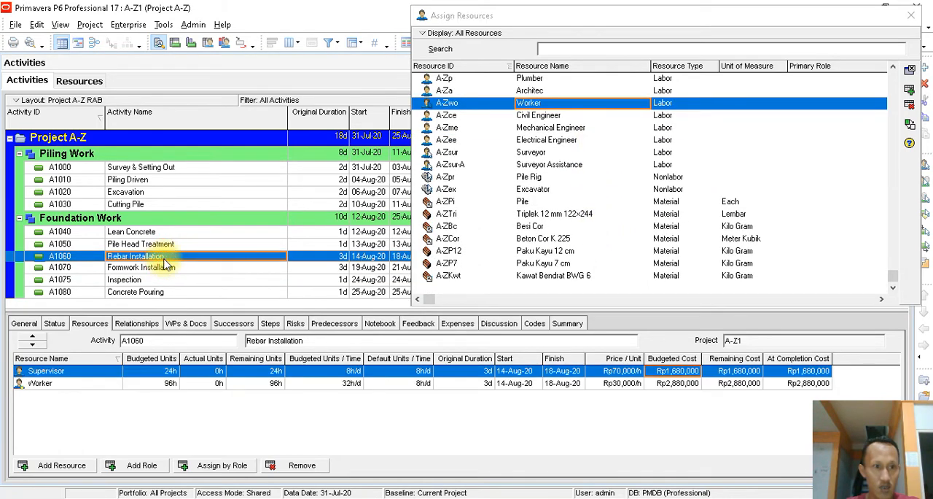
pyautogui.doubleClick(533, 277)
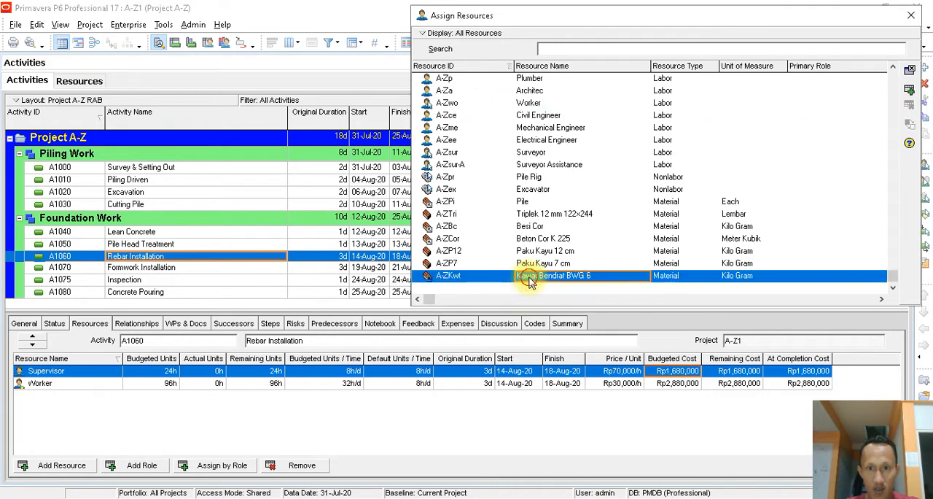
pyautogui.doubleClick(533, 227)
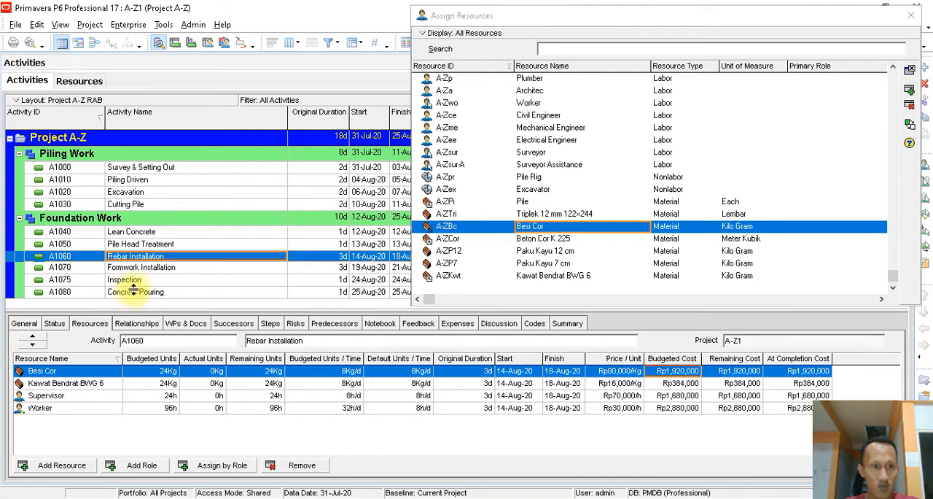
# - Assign the materials Triplek 12 mm 122×244, Paku Kayu 7 cm and Paku Kayu 12 cm to the Formwork Installation activity
pyautogui.click(146, 269)
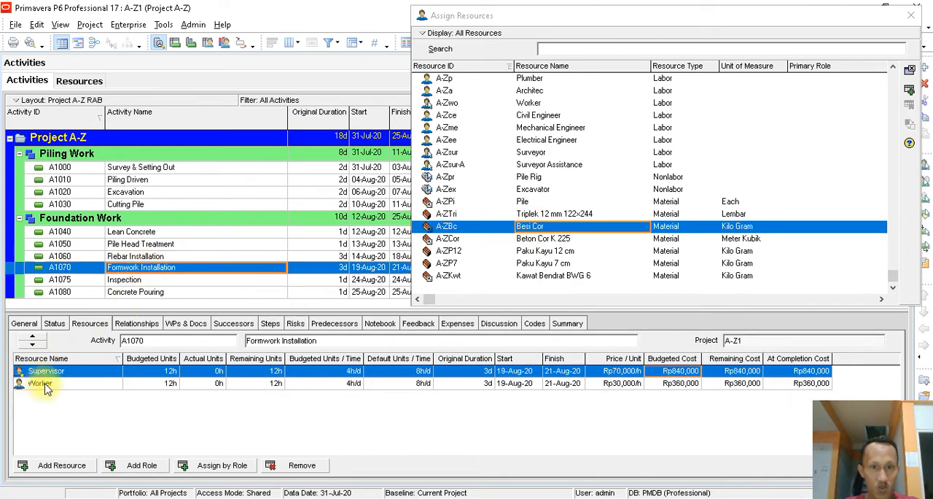
pyautogui.click(543, 216)
pyautogui.doubleClick(543, 216)
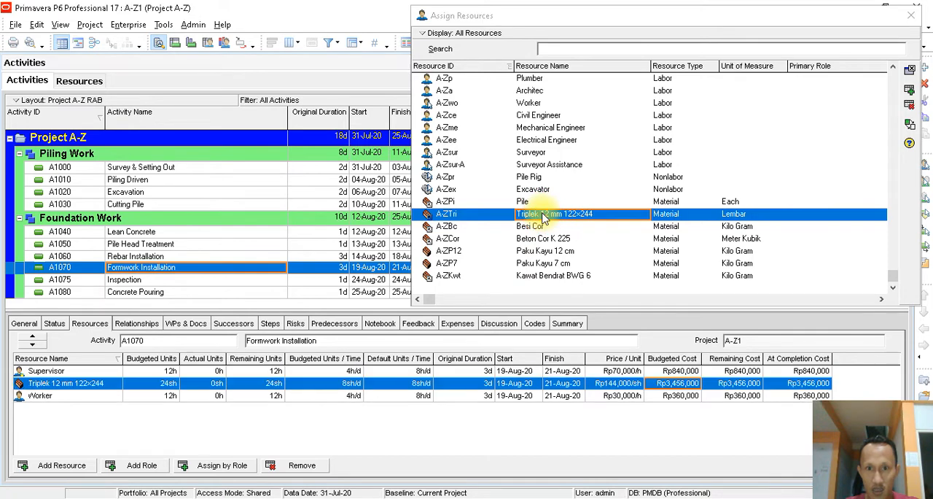
pyautogui.click(552, 267)
pyautogui.doubleClick(550, 267)
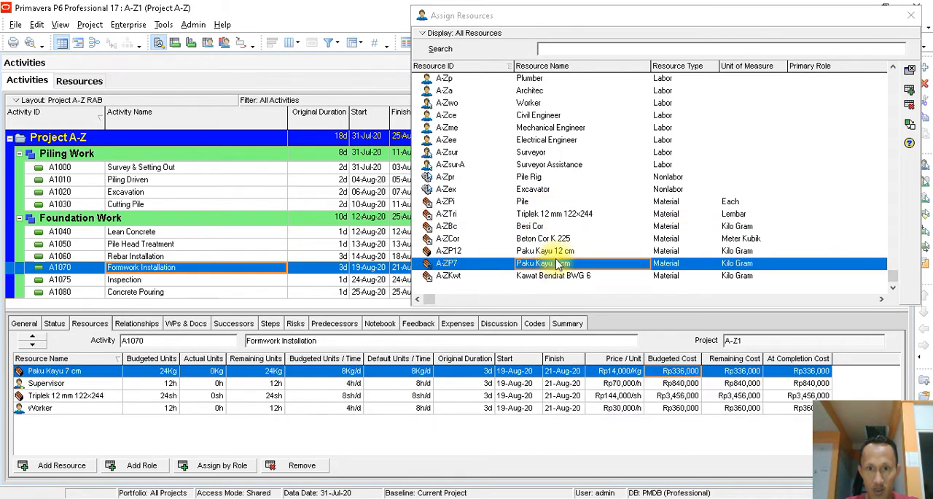
pyautogui.click(560, 251)
pyautogui.doubleClick(560, 251)
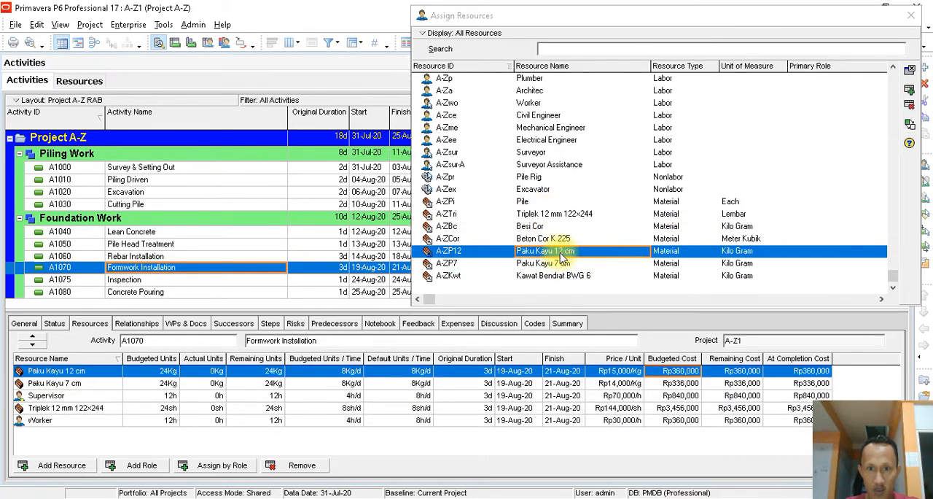
pyautogui.click(552, 277)
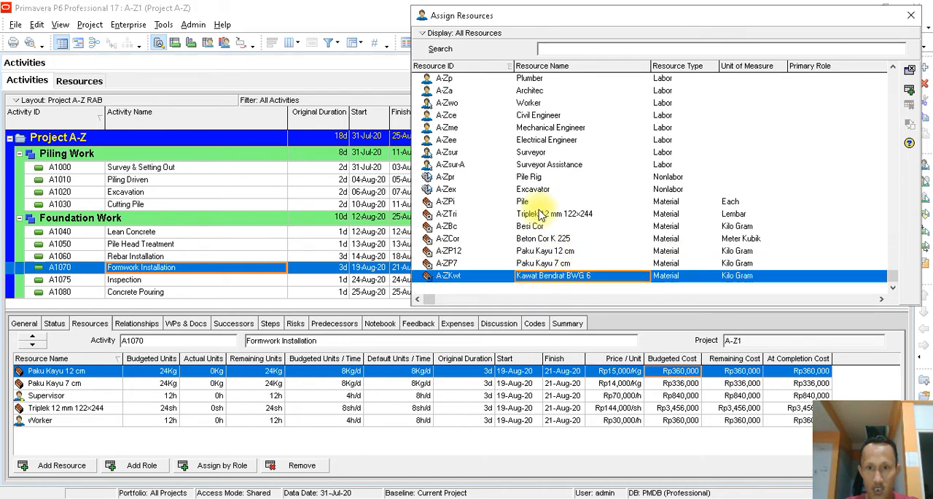
pyautogui.click(560, 216)
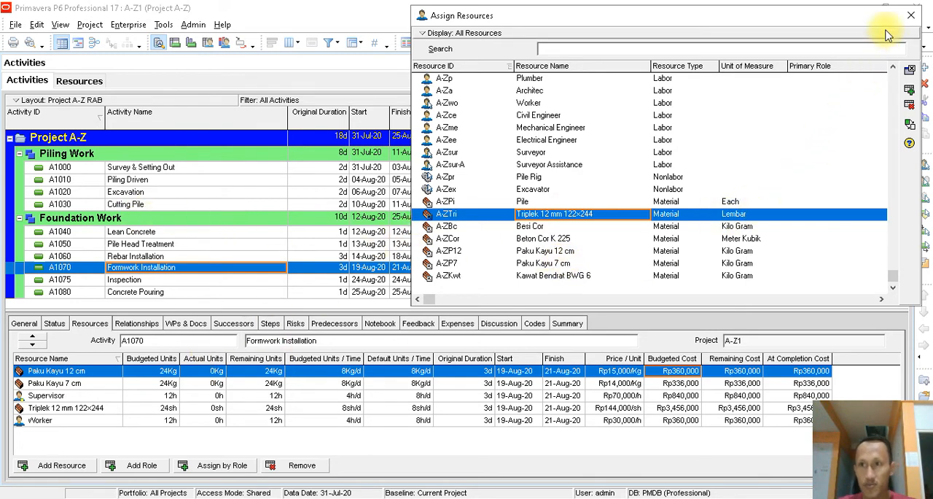
# - Check the resources assigned to the Rebar Installation activity and close the resource assignment dialog
pyautogui.click(145, 257)
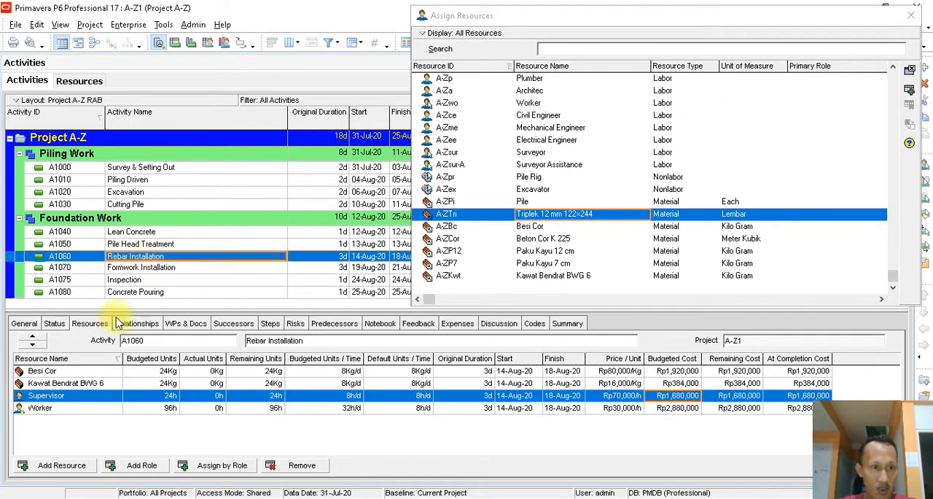
pyautogui.click(69, 372)
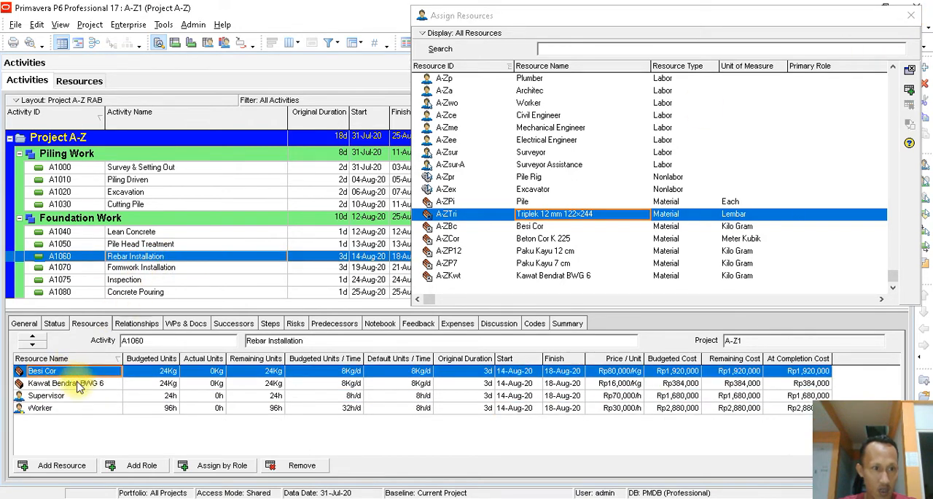
pyautogui.click(79, 383)
pyautogui.click(73, 396)
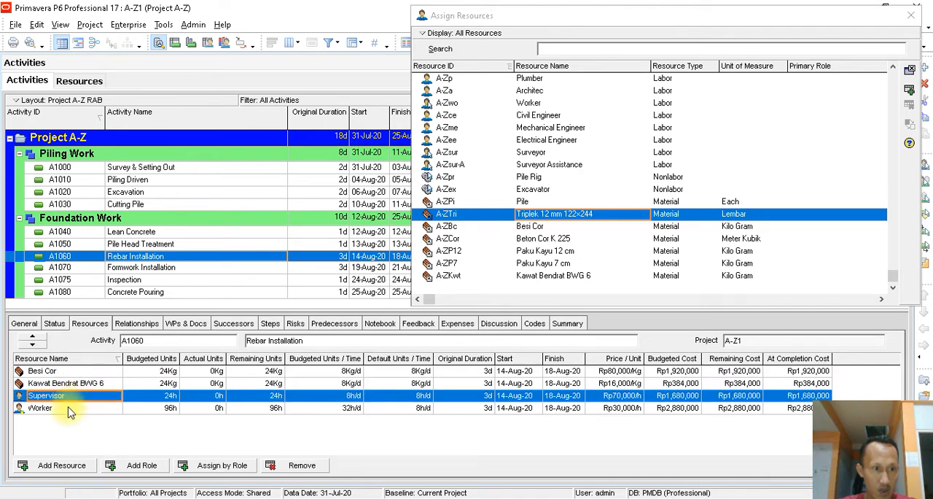
pyautogui.click(69, 410)
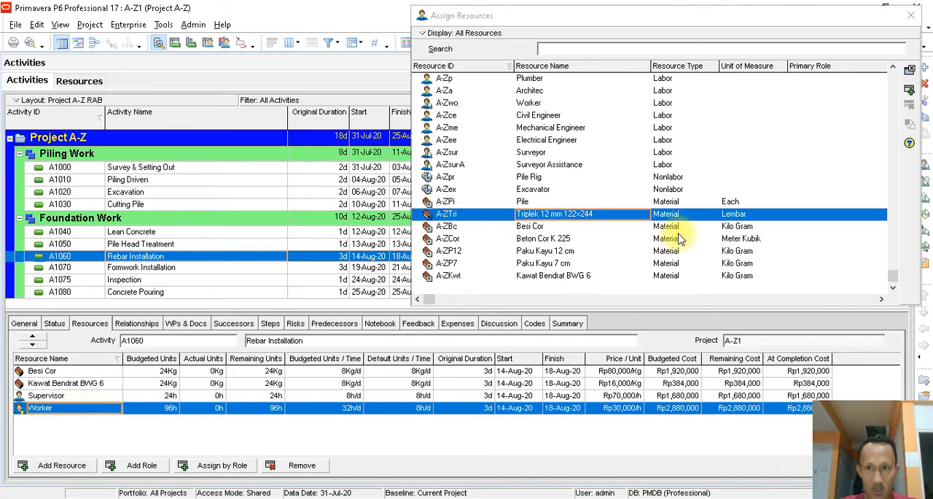
pyautogui.click(911, 16)
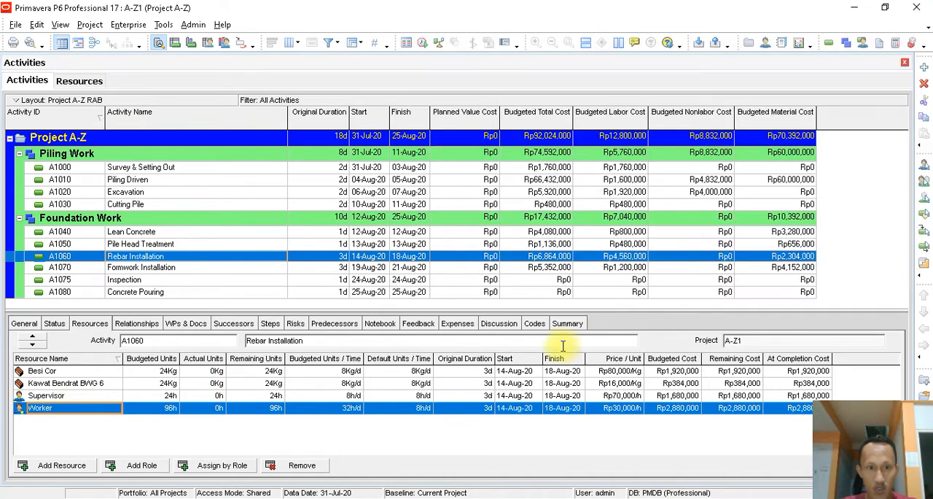
# - Set the budgeted units per time of Kawat Bendrat BWG 6 on Rebar Installation to 5 Kg/d
pyautogui.click(349, 385)
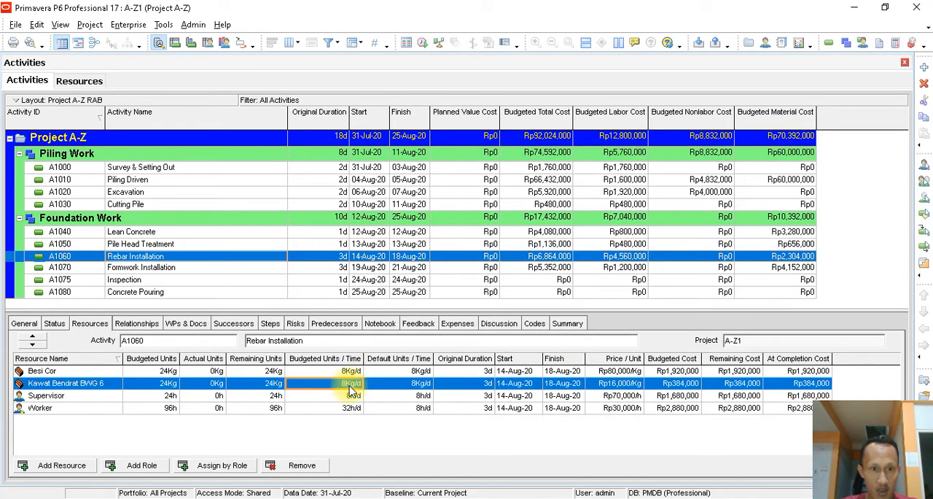
pyautogui.write('5')
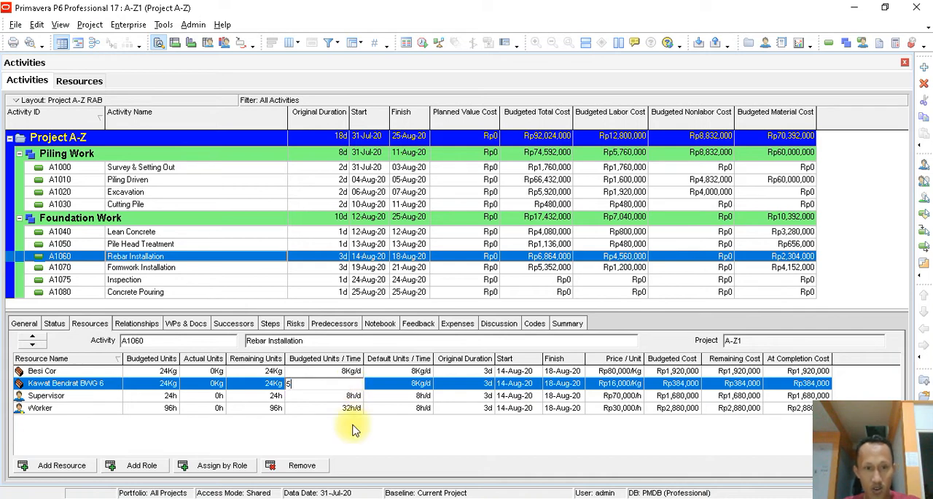
pyautogui.press('Return')
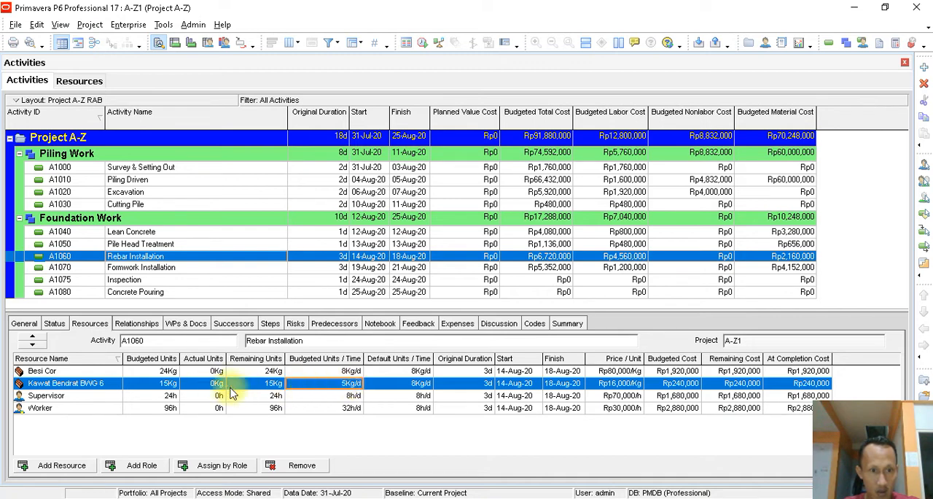
# - Set the total budgeted units of Kawat Bendrat BWG 6 on Rebar Installation to 5 Kg
pyautogui.click(173, 387)
pyautogui.click(175, 384)
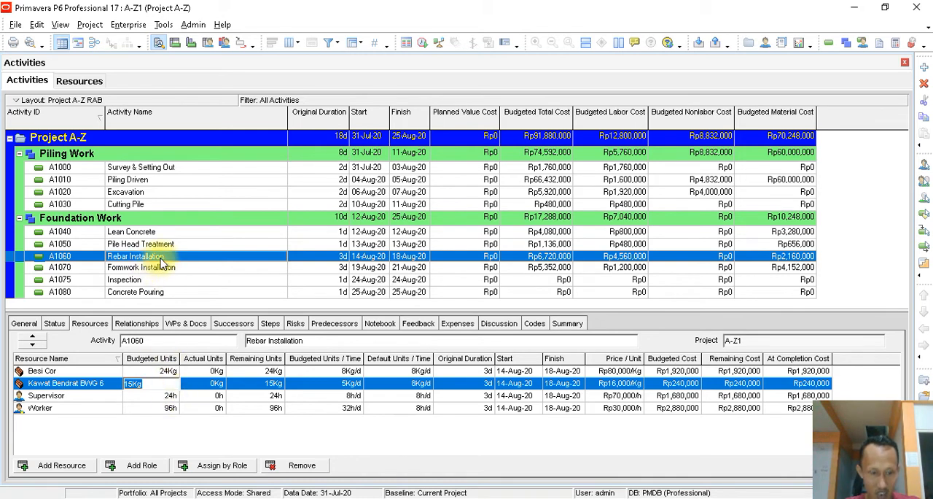
pyautogui.write('5')
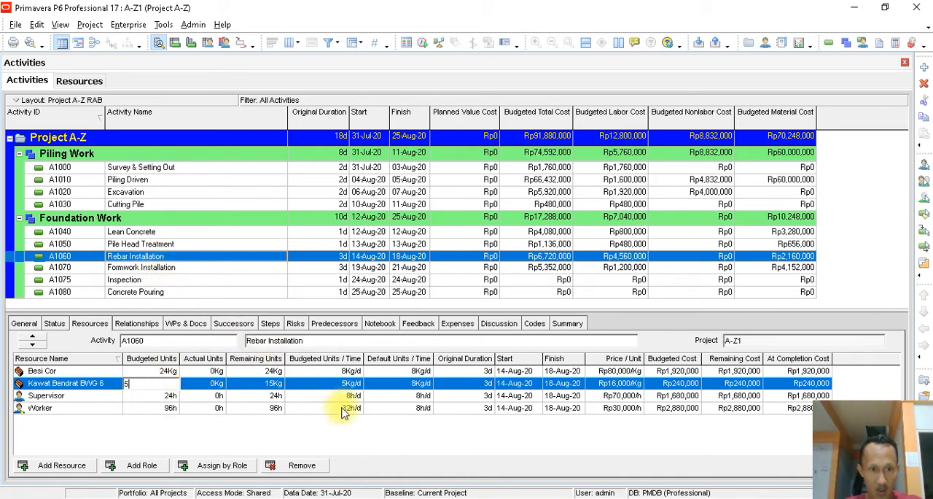
pyautogui.press('Return')
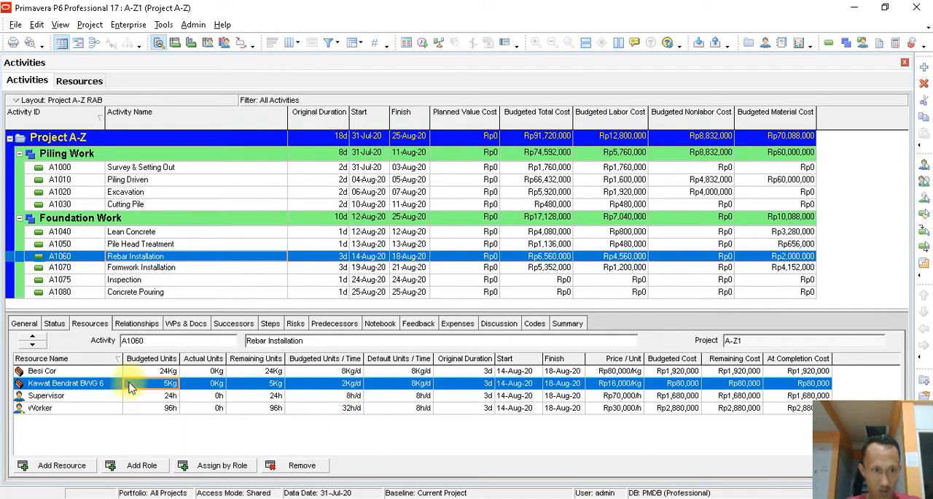
# - Set the total budgeted units of Besi Cor on Rebar Installation to 50 Kg
pyautogui.click(342, 371)
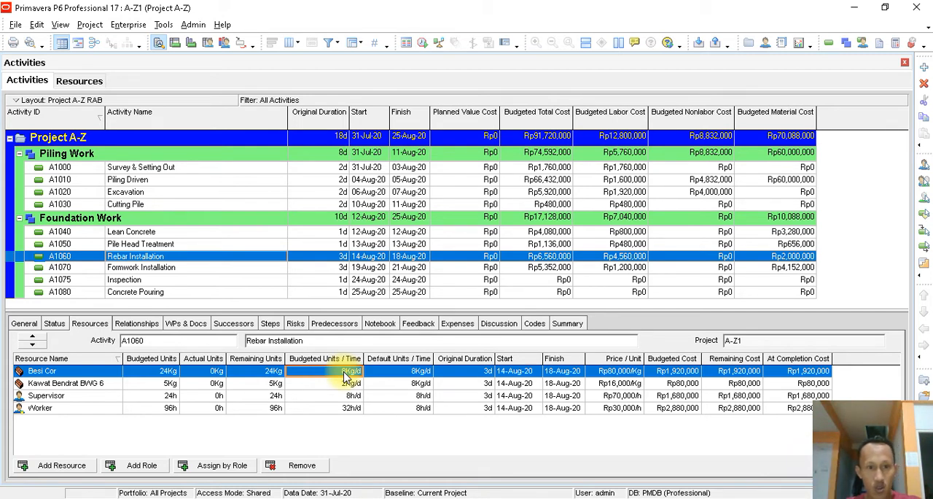
pyautogui.click(169, 373)
pyautogui.click(169, 374)
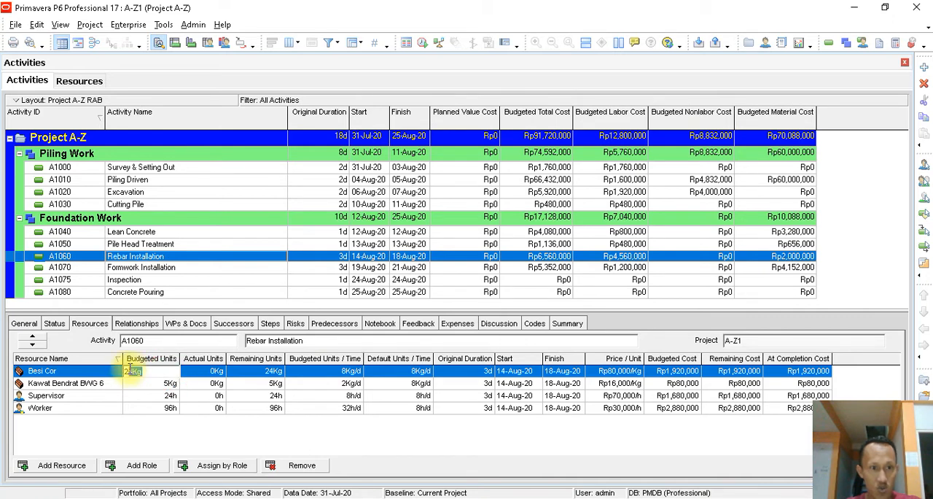
pyautogui.write('5')
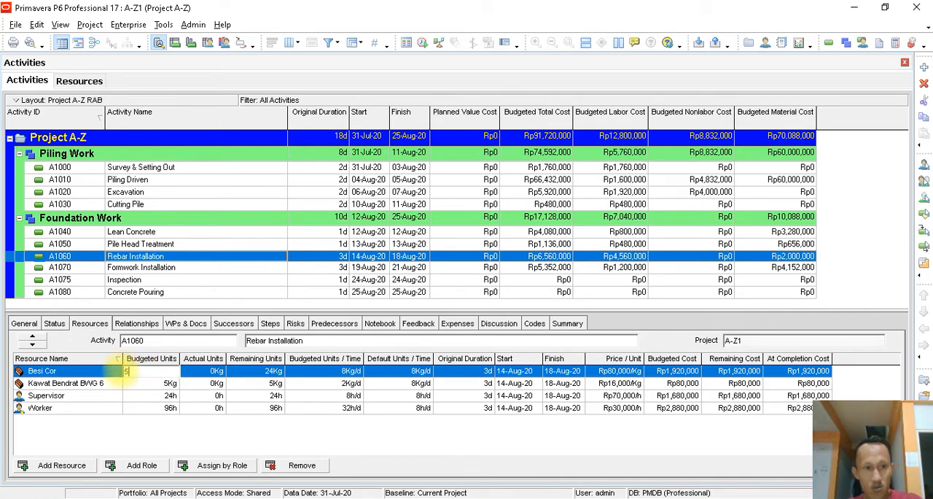
pyautogui.write('0')
pyautogui.click(202, 385)
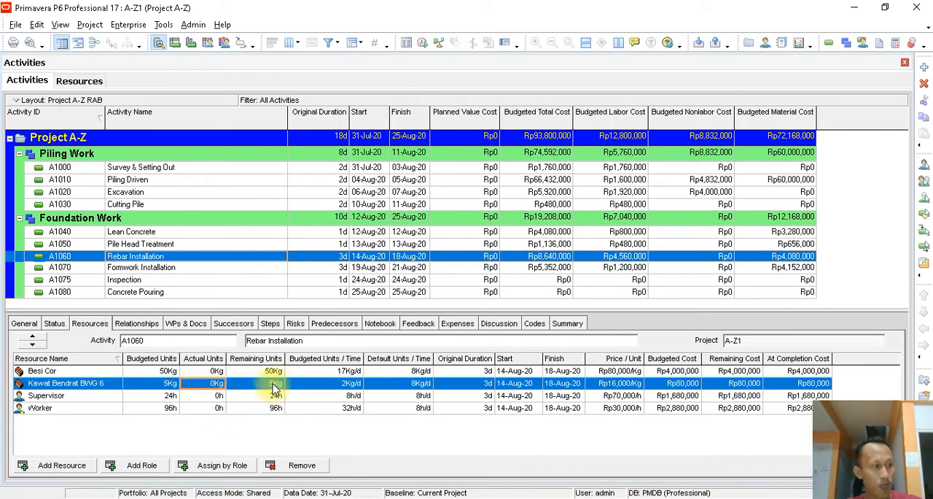
# - Examine the budgeted units per time and original duration of each resource assigned to Rebar Installation
pyautogui.click(457, 371)
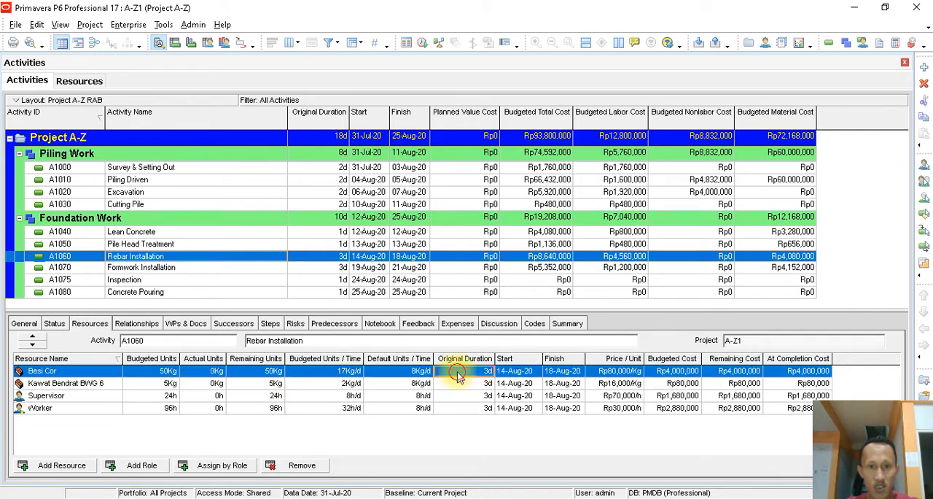
pyautogui.click(352, 372)
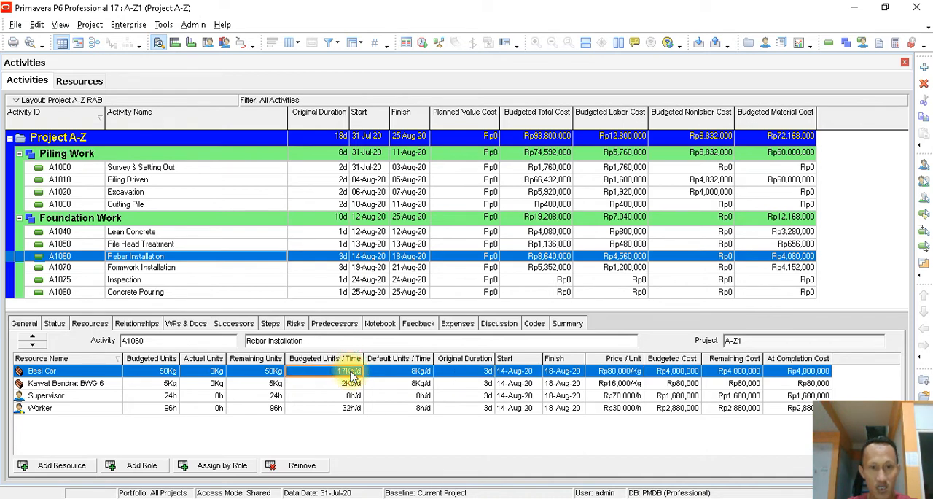
pyautogui.click(346, 410)
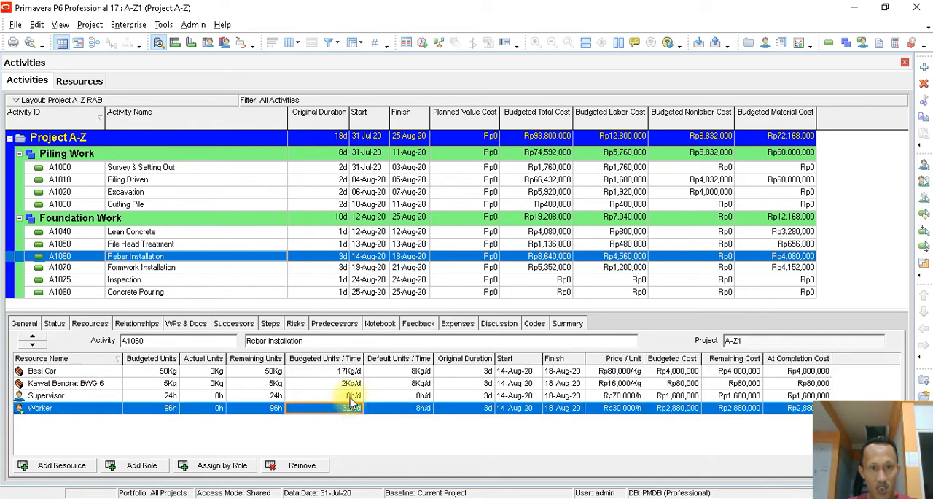
pyautogui.click(350, 397)
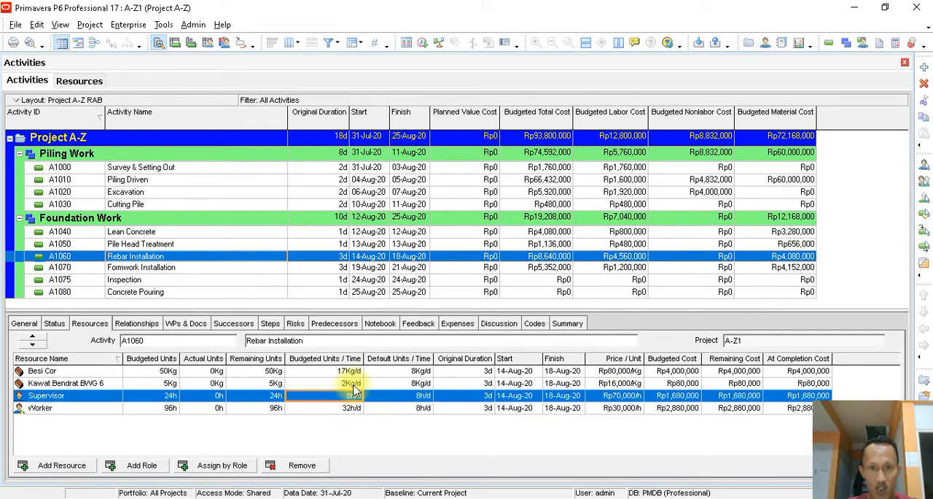
pyautogui.click(352, 384)
pyautogui.click(487, 383)
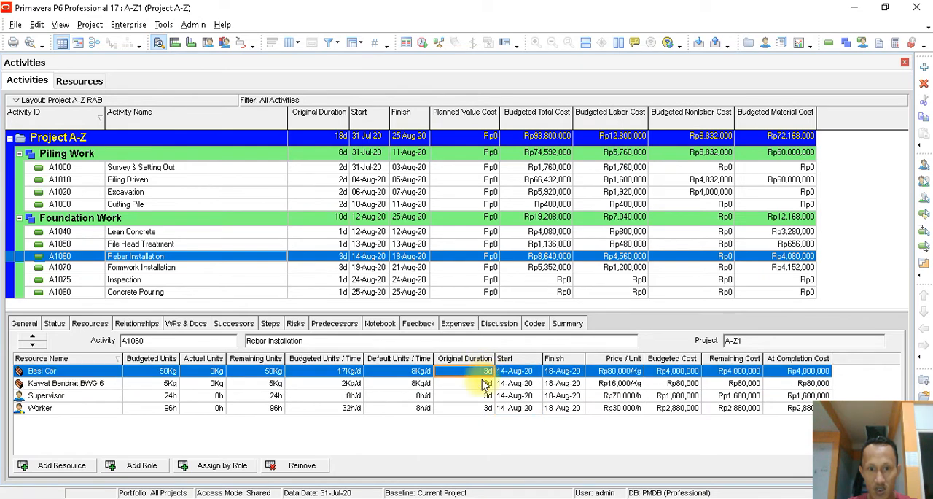
pyautogui.click(482, 397)
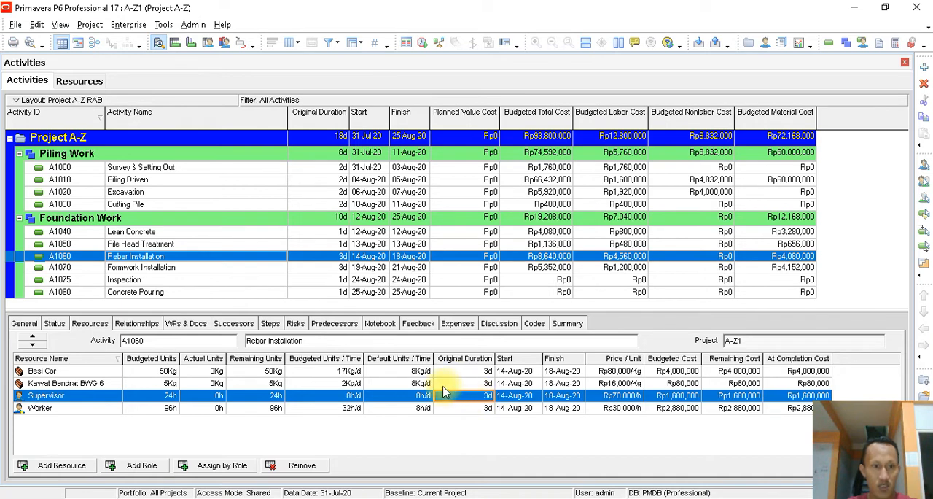
pyautogui.click(481, 397)
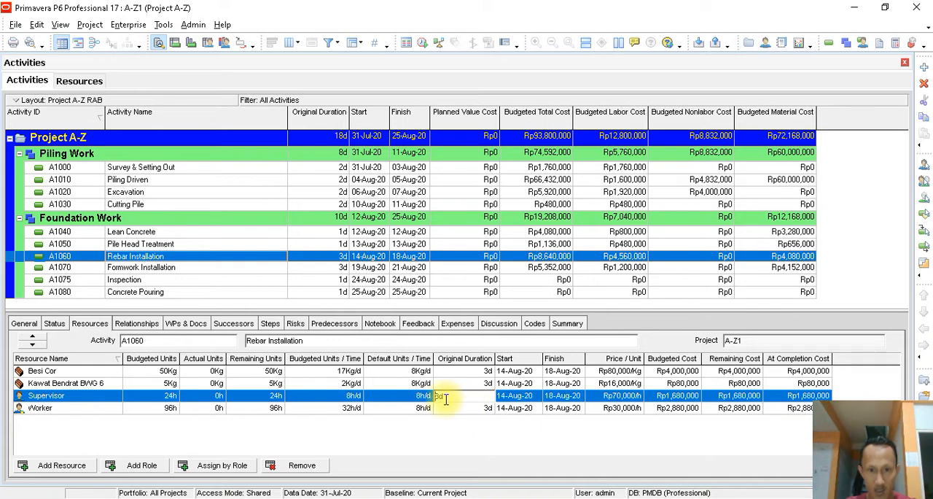
pyautogui.click(465, 407)
pyautogui.click(467, 397)
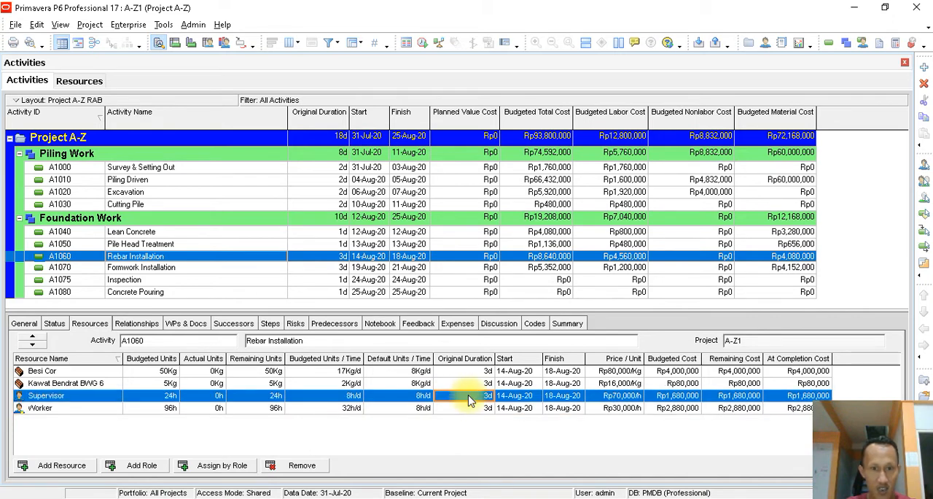
pyautogui.click(109, 408)
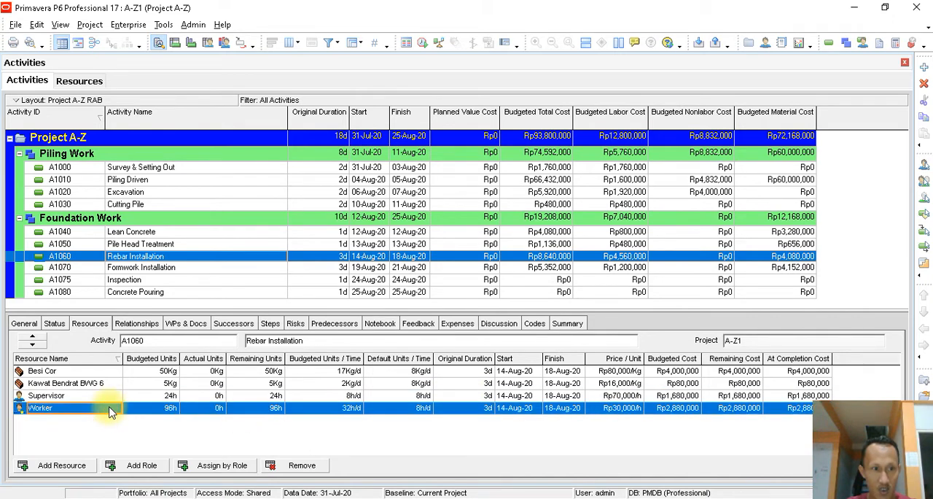
# - Set the budgeted units of Paku Kayu 12 cm and Paku Kayu 7 cm on Formwork Installation to 10 Kg each
pyautogui.click(179, 269)
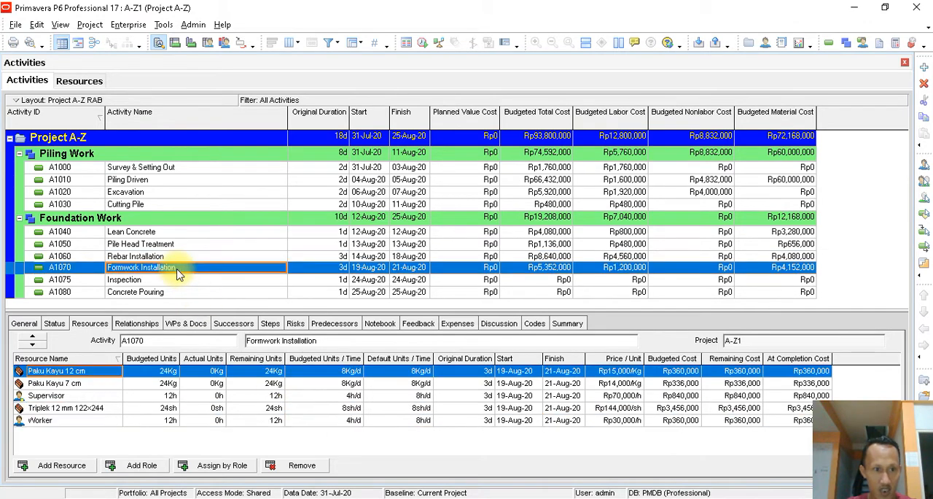
pyautogui.click(149, 370)
pyautogui.click(168, 370)
pyautogui.write('10')
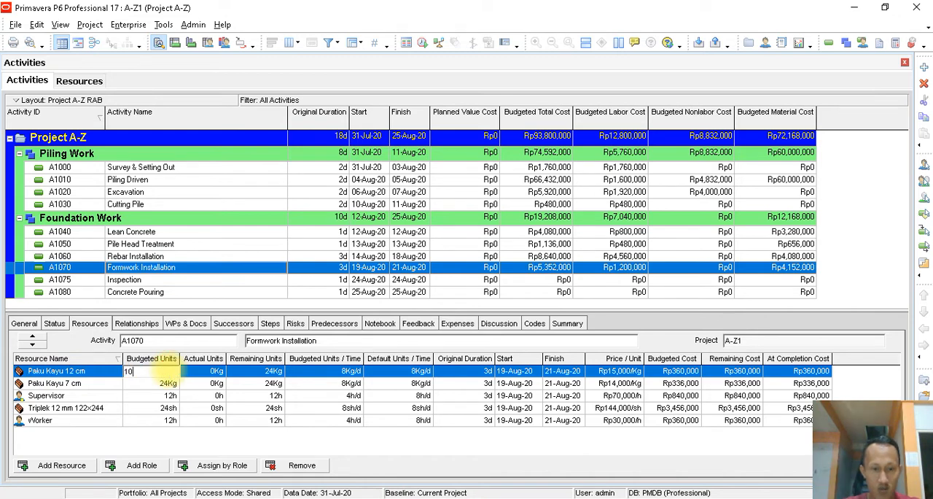
pyautogui.press('Return')
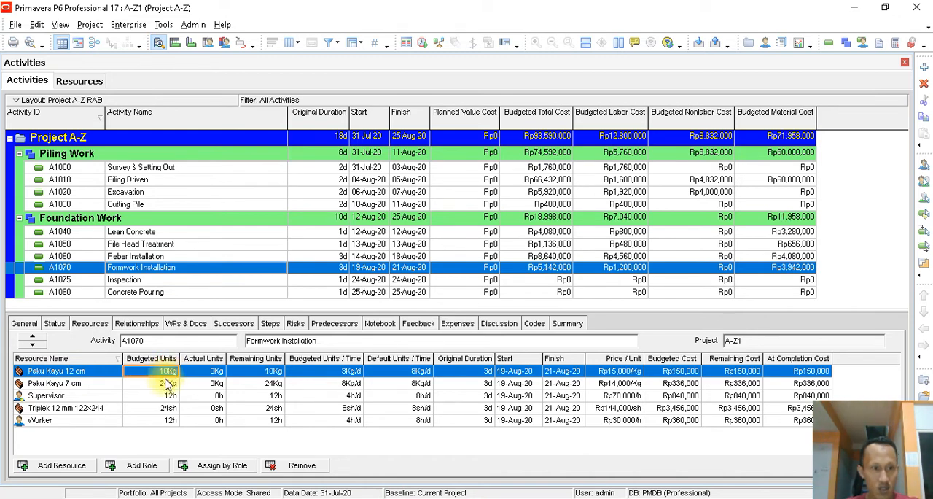
pyautogui.click(168, 384)
pyautogui.click(168, 385)
pyautogui.write('10')
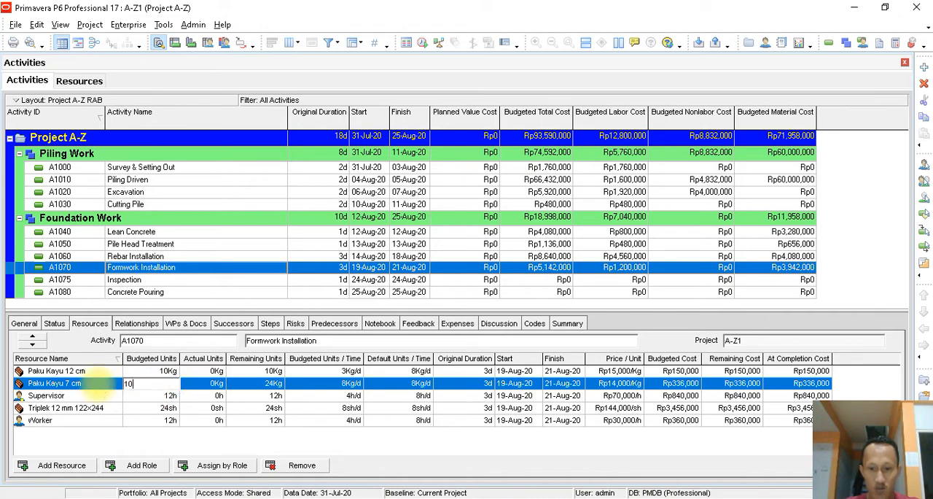
pyautogui.press('Return')
# - Set the Supervisor's budgeted units per time on Formwork Installation to 8 h/d
pyautogui.click(150, 395)
pyautogui.click(353, 396)
pyautogui.click(353, 396)
pyautogui.moveTo(352, 396); pyautogui.dragTo(265, 395)
pyautogui.write('8')
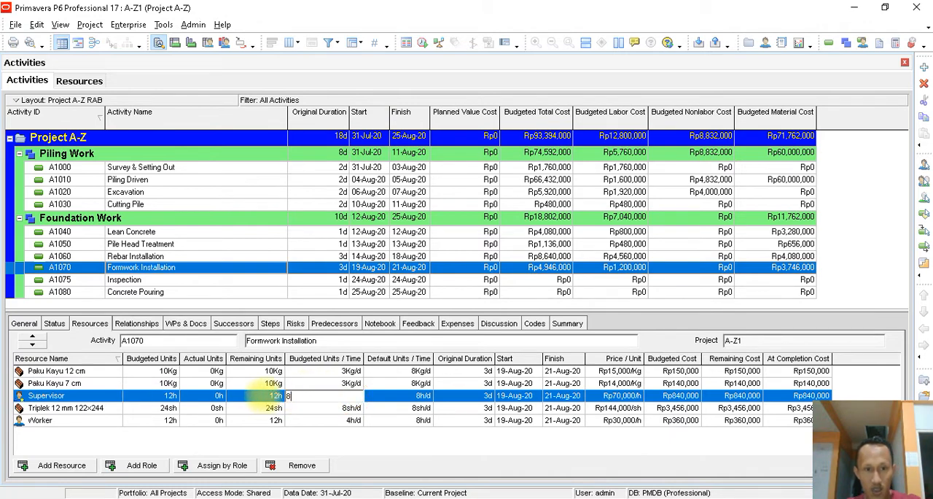
pyautogui.press('Return')
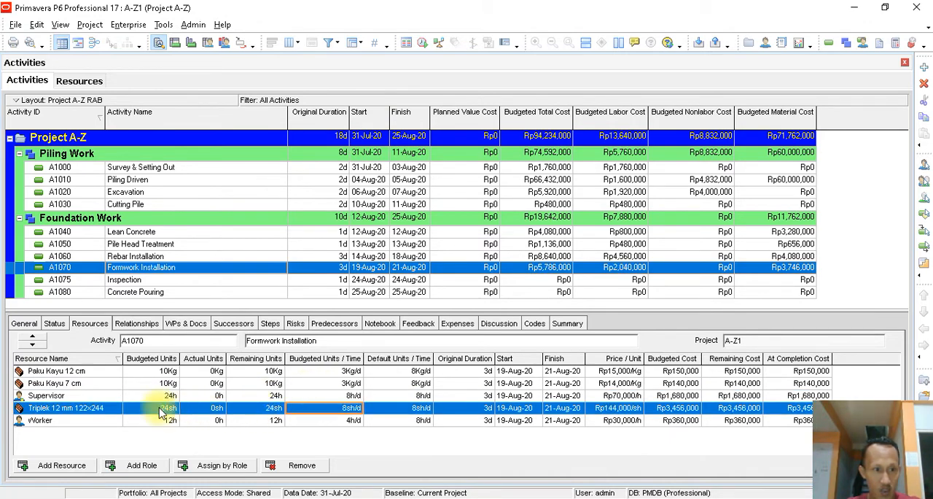
# - Set the total budgeted units of Triplek 12 mm 122x244 on Formwork Installation to 10 sheets
pyautogui.click(162, 413)
pyautogui.click(162, 412)
pyautogui.moveTo(162, 412); pyautogui.dragTo(101, 410)
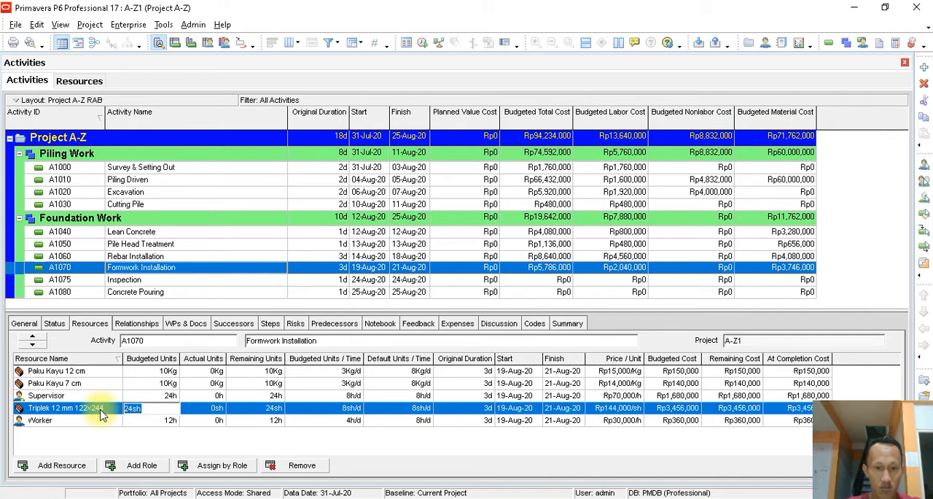
pyautogui.write('10')
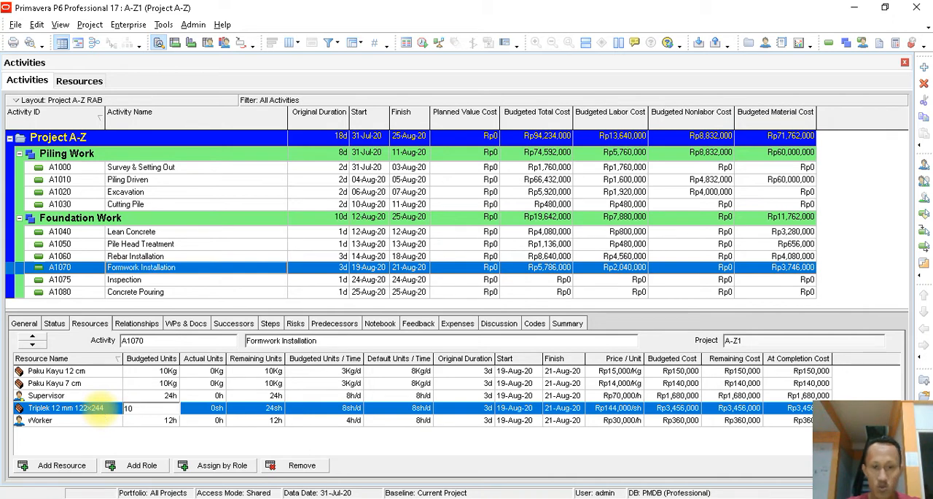
pyautogui.press('Return')
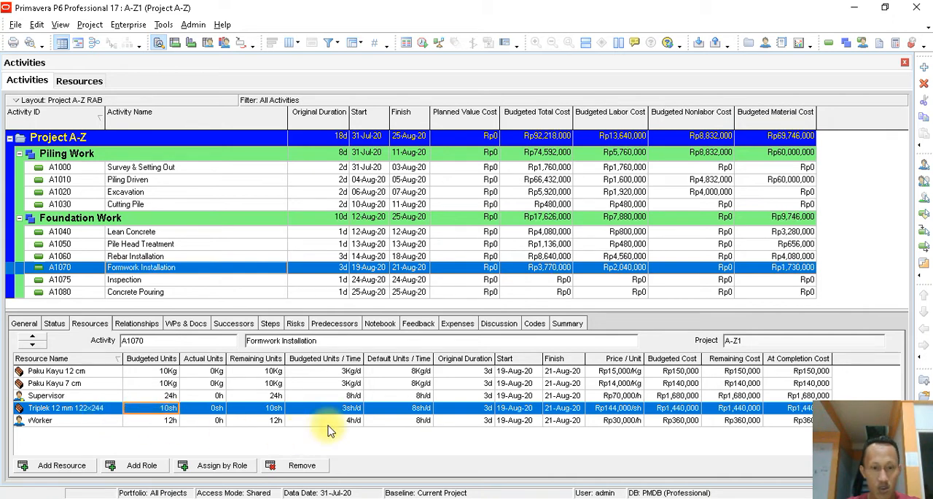
# - Set the Worker's budgeted units per time on Formwork Installation to 32 h/d
pyautogui.click(346, 421)
pyautogui.click(346, 424)
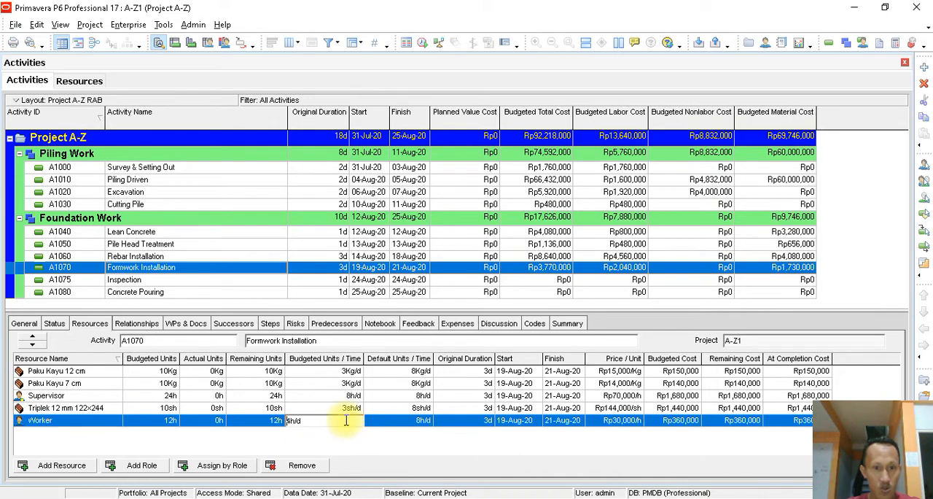
pyautogui.write('32')
pyautogui.press('Return')
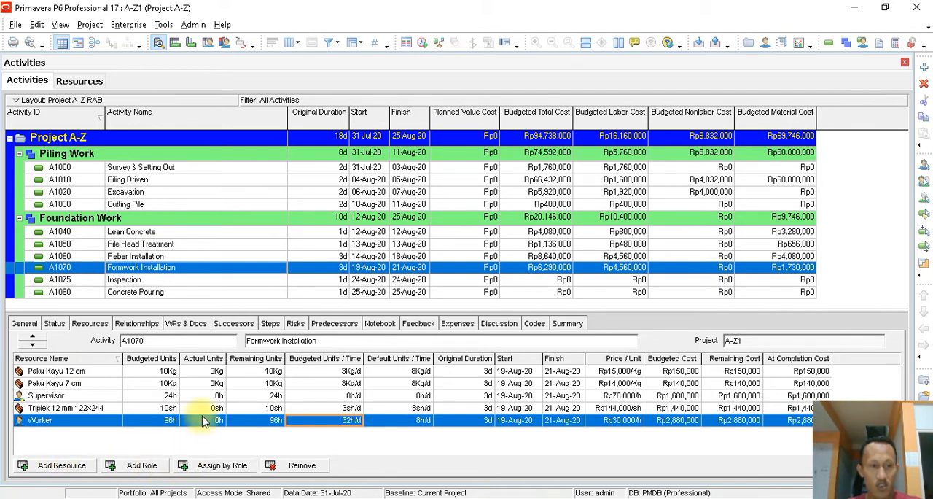
# - Assign the Inspector Civil labor resource to the Inspection activity and close the resource list
pyautogui.click(142, 280)
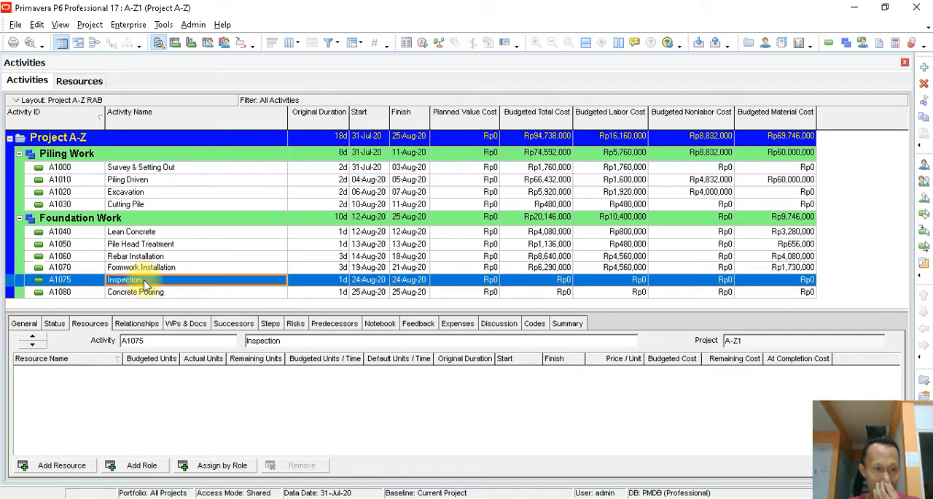
pyautogui.click(62, 465)
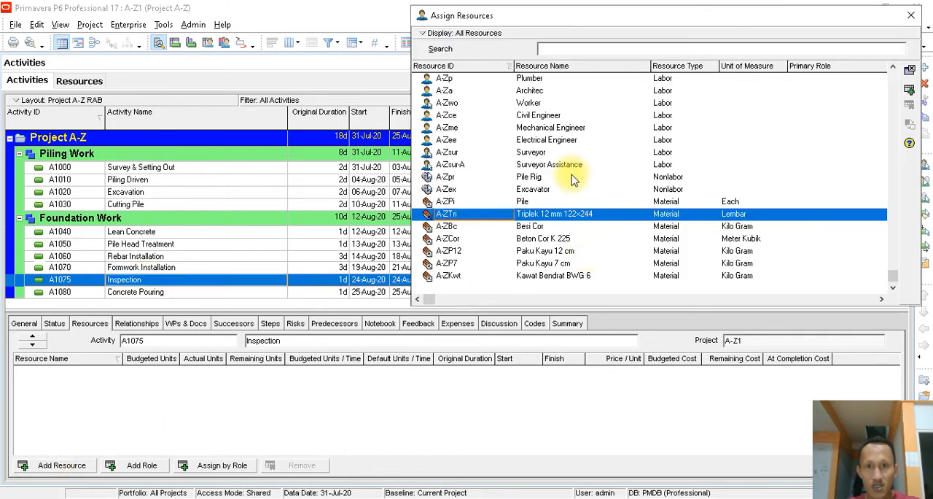
pyautogui.click(549, 115)
pyautogui.scroll(4, 605, 156)
pyautogui.scroll(15, 608, 156)
pyautogui.scroll(-8, 610, 156)
pyautogui.scroll(-6, 576, 264)
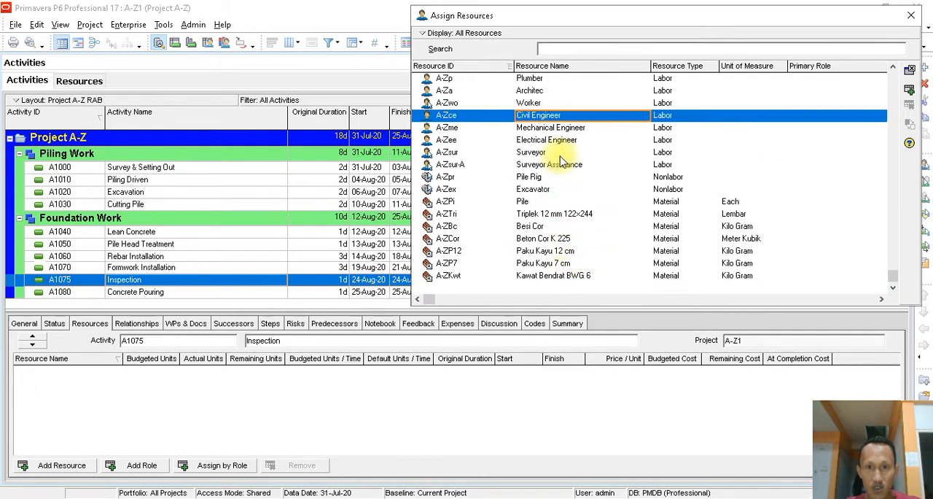
pyautogui.scroll(1, 581, 213)
pyautogui.scroll(3, 581, 213)
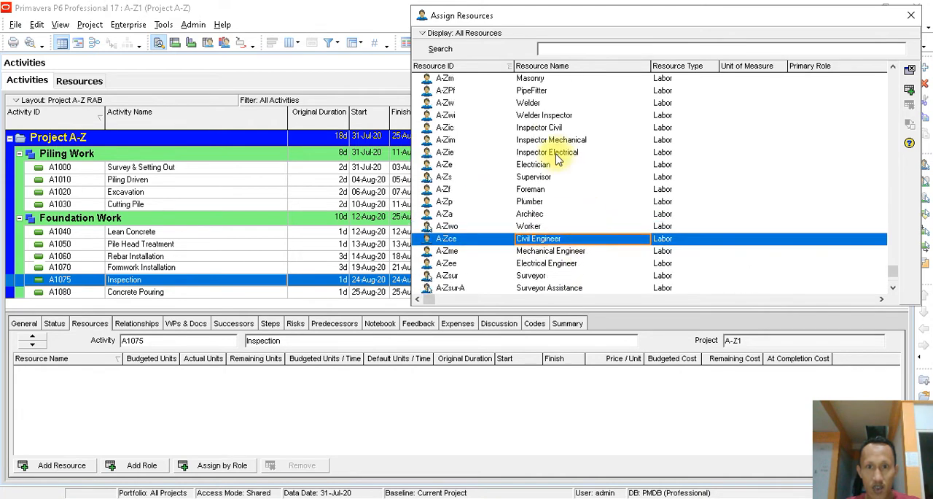
pyautogui.doubleClick(543, 129)
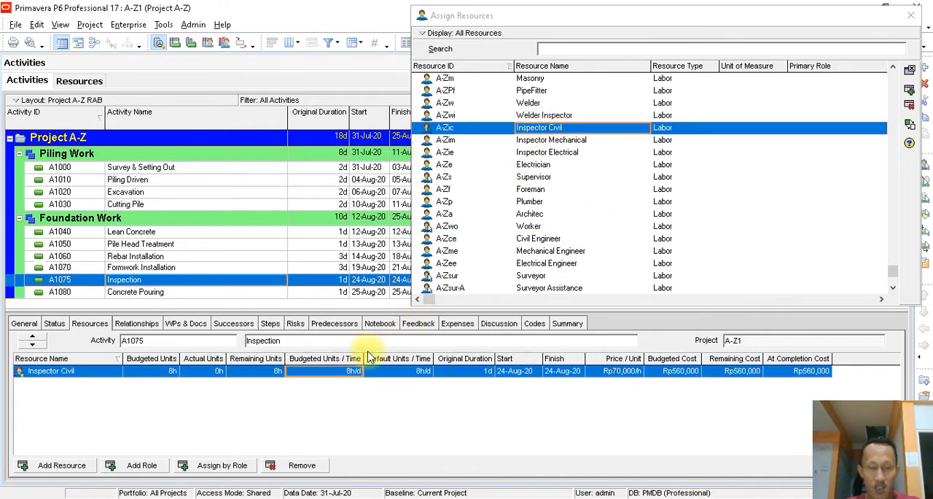
pyautogui.click(909, 69)
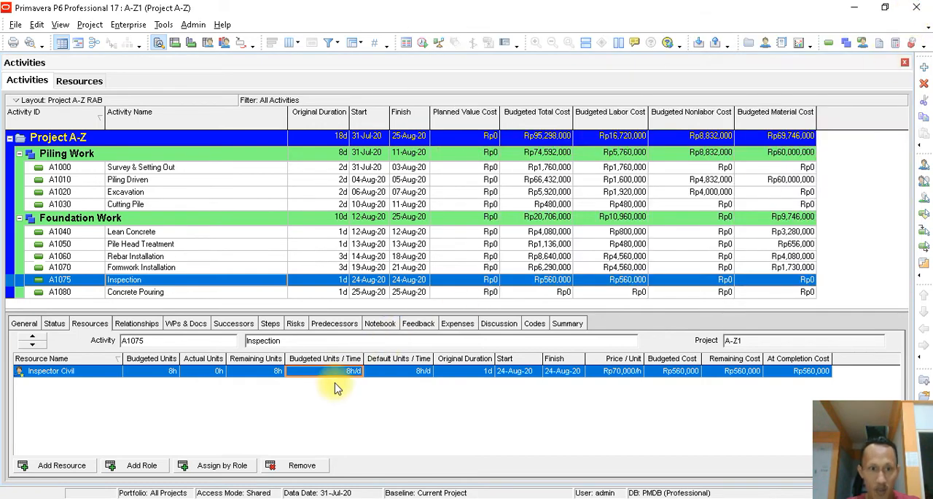
# - Set the Inspector Civil's budgeted units per time on Inspection to 4 h/d
pyautogui.click(354, 373)
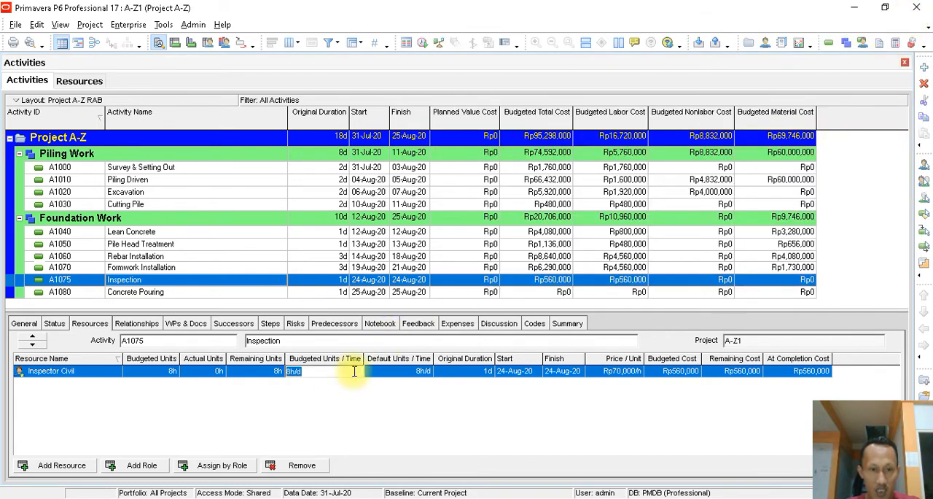
pyautogui.write('4')
pyautogui.press('Return')
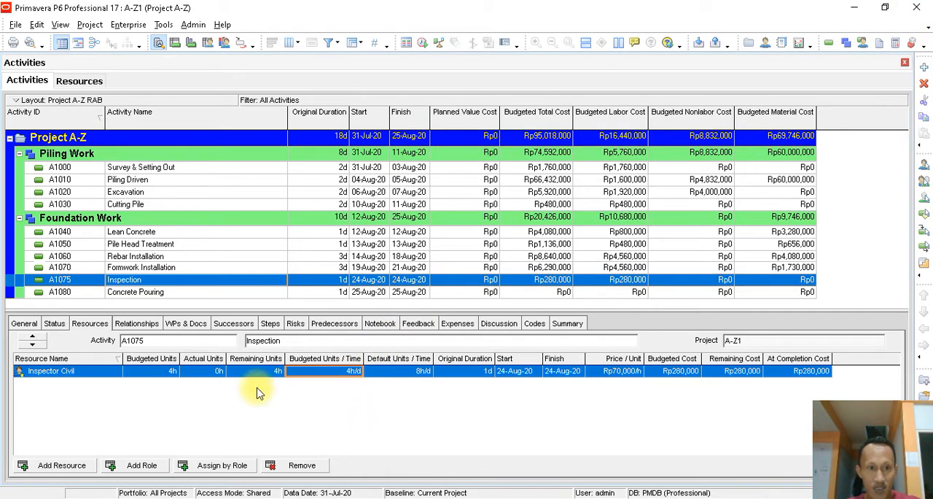
# - Review the Inspector Civil's budgeted units per time, unit price, original duration and budgeted cost on Inspection
pyautogui.click(353, 374)
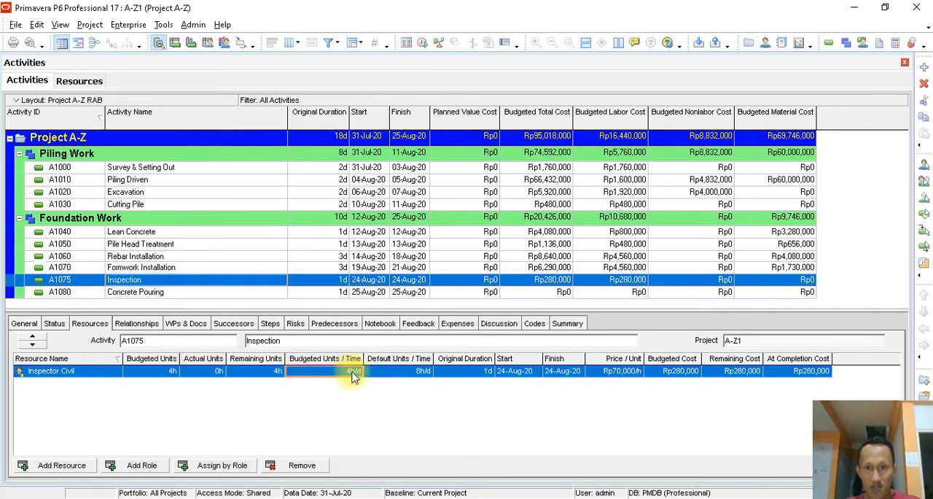
pyautogui.click(631, 373)
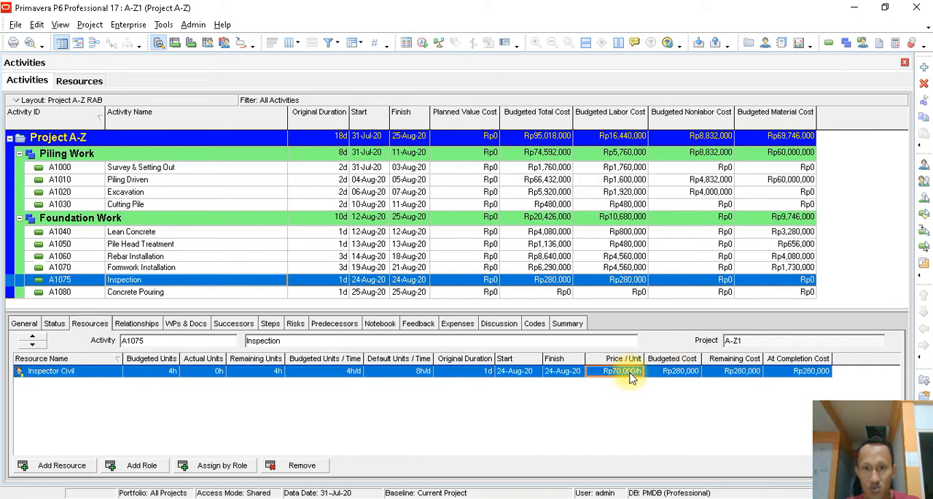
pyautogui.click(482, 373)
pyautogui.click(351, 373)
pyautogui.click(674, 374)
pyautogui.click(339, 374)
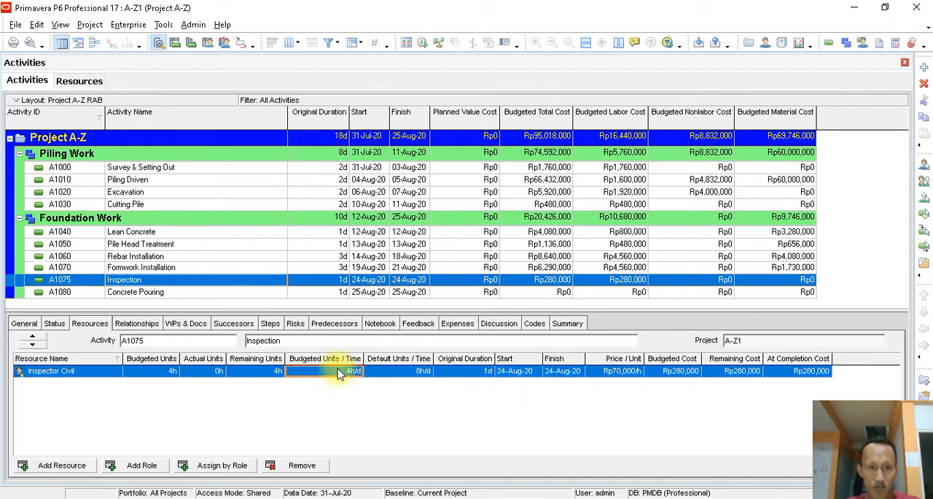
# - Assign the labor resources Worker (A-Zwo) and Supervisor to the Concrete Pouring activity
pyautogui.click(202, 293)
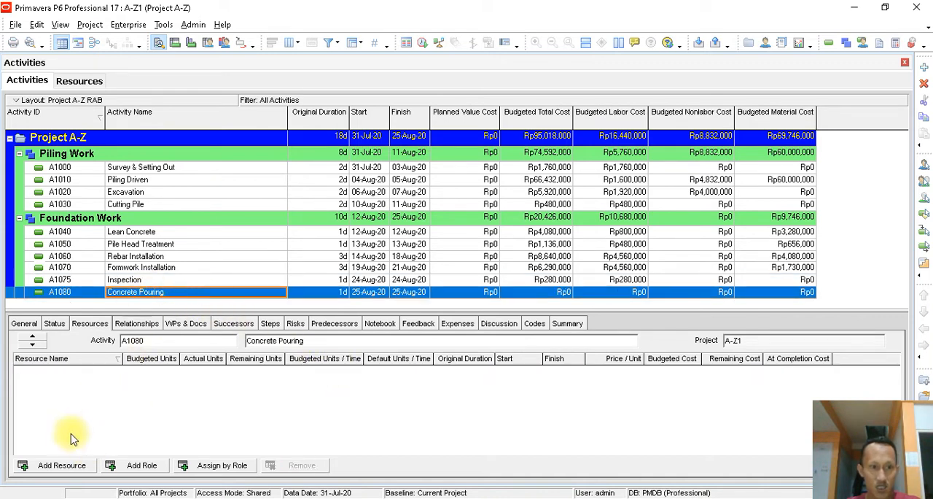
pyautogui.click(60, 464)
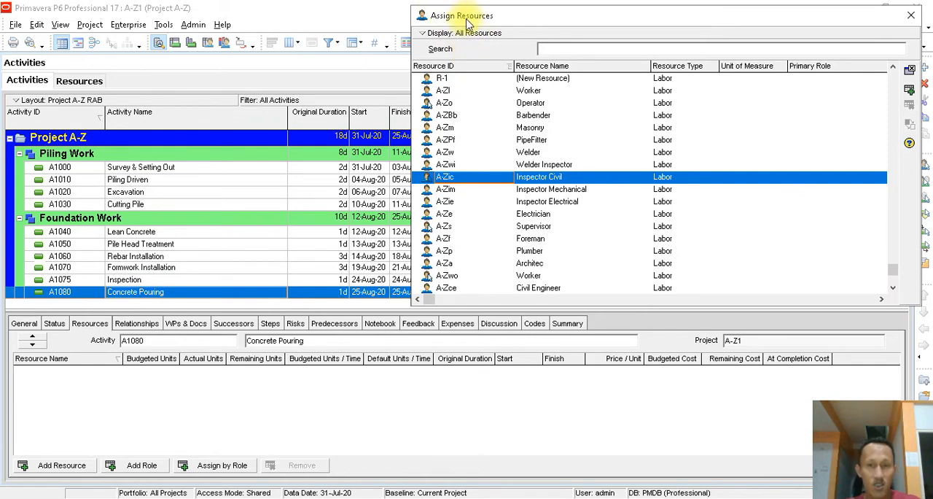
pyautogui.doubleClick(536, 275)
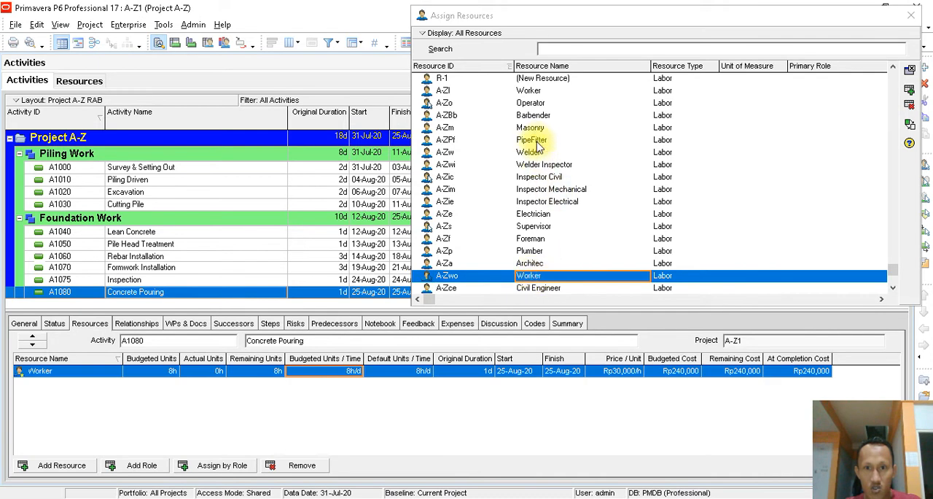
pyautogui.scroll(-2, 588, 191)
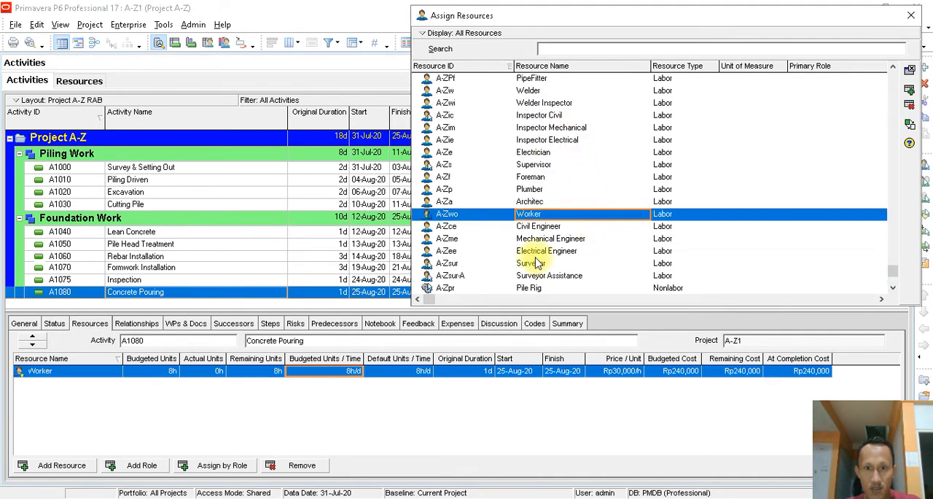
pyautogui.scroll(-3, 543, 271)
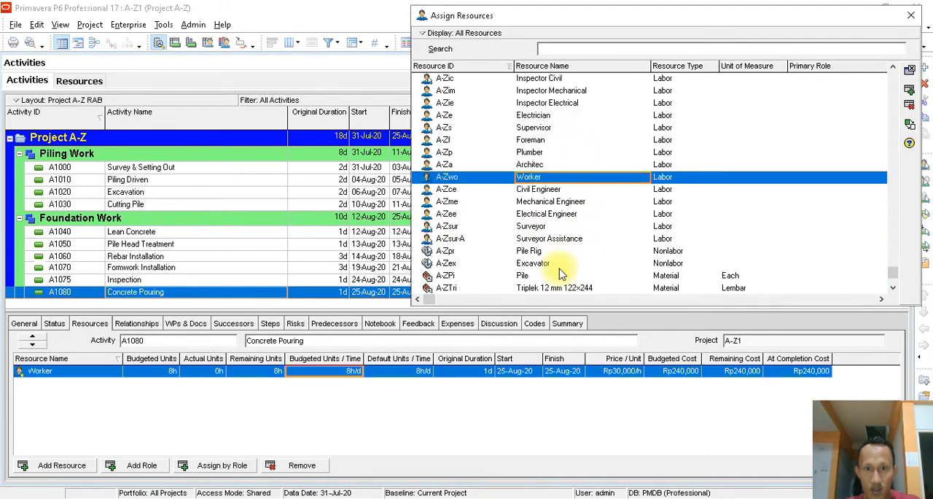
pyautogui.doubleClick(554, 127)
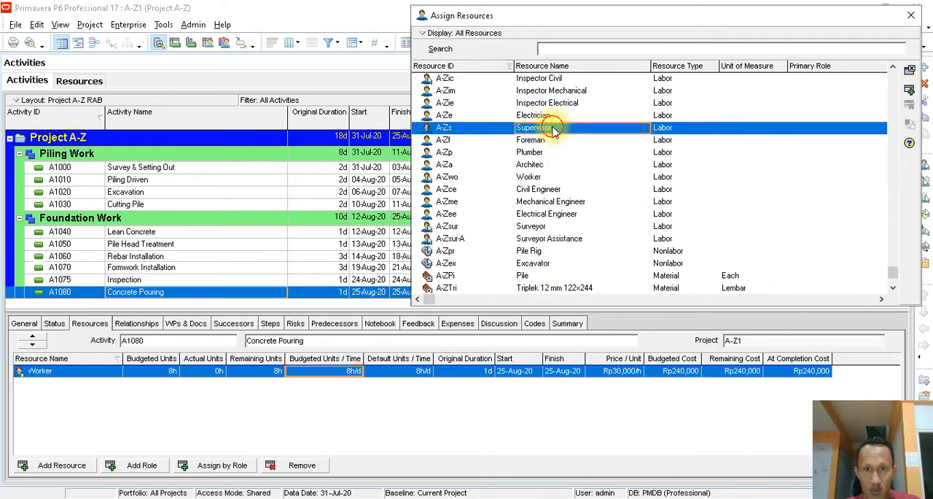
# - Assign the material Beton Cor K 225 to Concrete Pouring and close the resource list
pyautogui.scroll(-3, 620, 218)
pyautogui.scroll(-3, 620, 218)
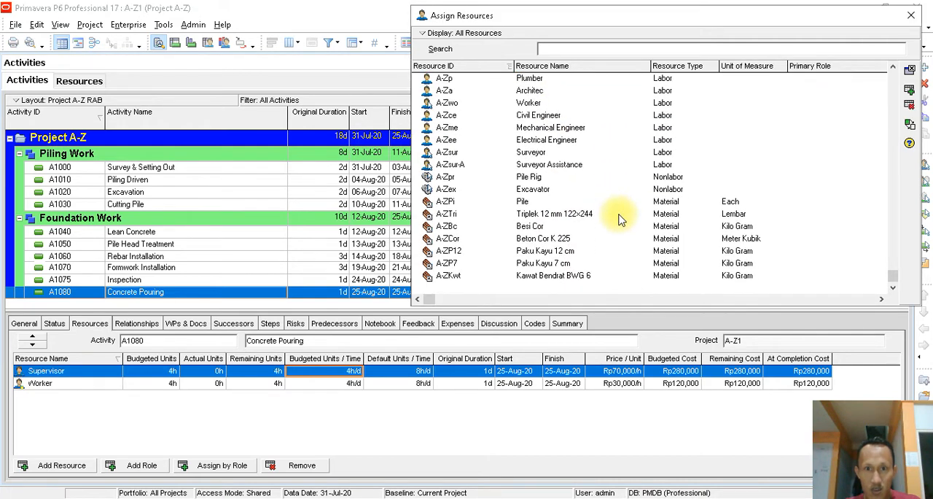
pyautogui.doubleClick(565, 240)
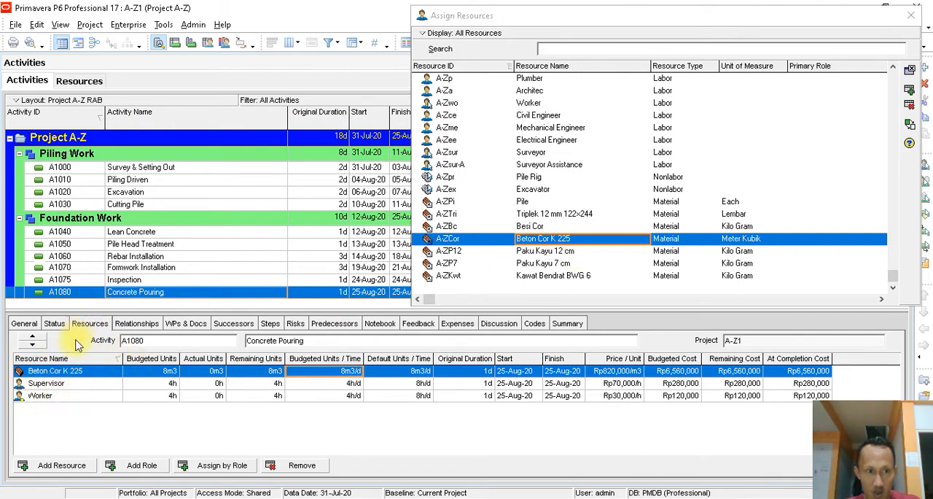
pyautogui.click(88, 373)
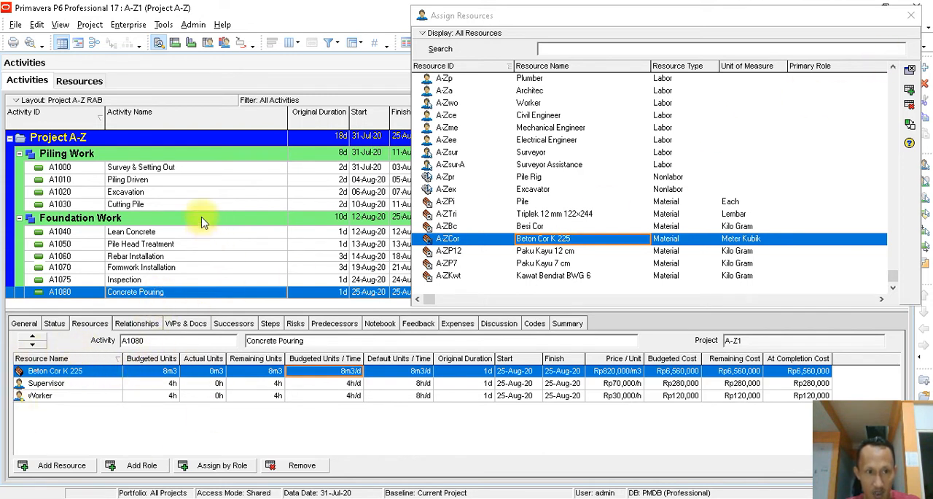
pyautogui.click(911, 20)
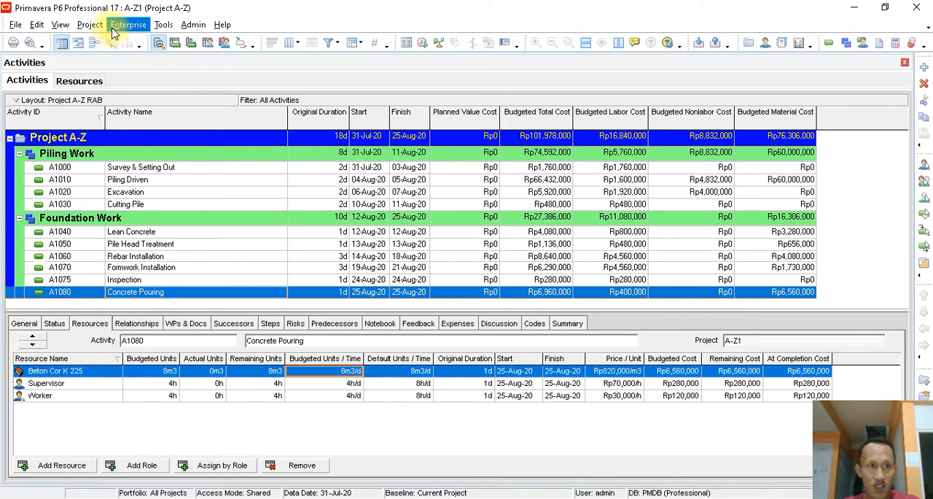
# - Open the project's resource assignments and enlarge the time-phased spreadsheet, widening its day columns and its field name column
pyautogui.click(90, 24)
pyautogui.click(121, 55)
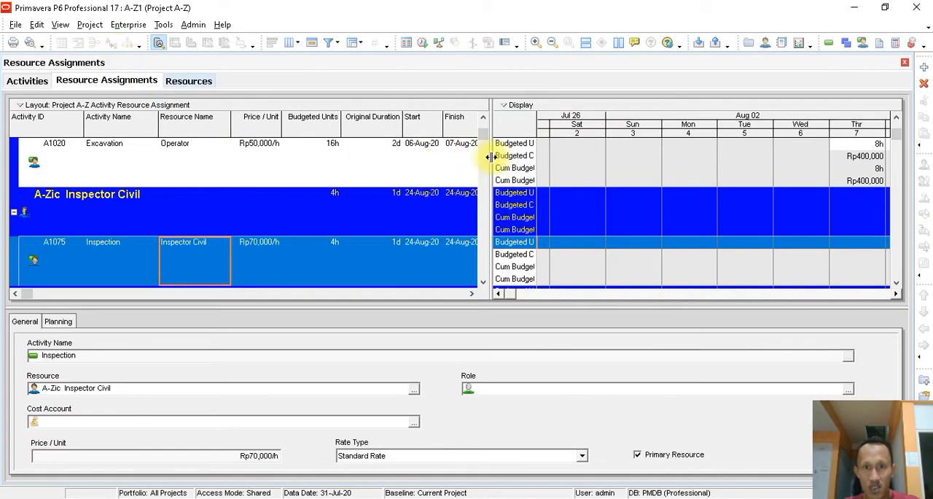
pyautogui.moveTo(488, 157); pyautogui.dragTo(339, 150)
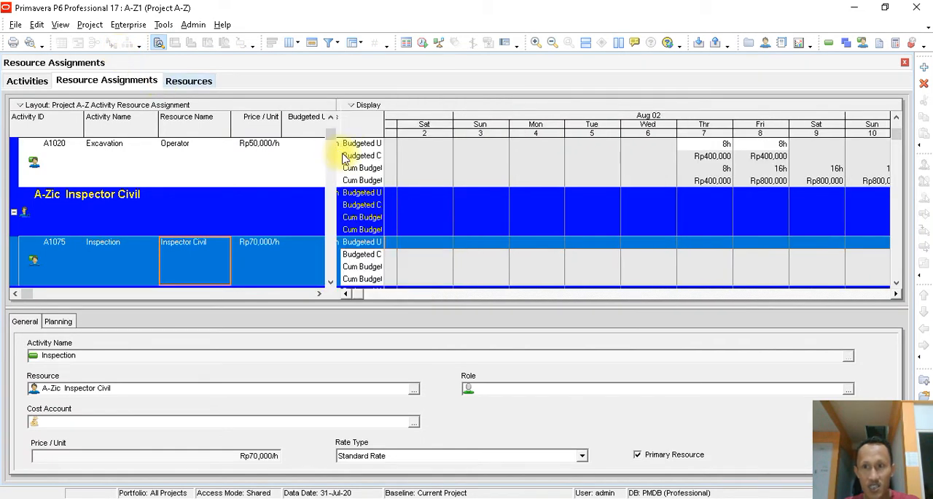
pyautogui.scroll(1, 666, 170)
pyautogui.moveTo(351, 293)
pyautogui.mouseDown()
pyautogui.moveTo(525, 285)
pyautogui.moveTo(362, 299)
pyautogui.mouseUp()
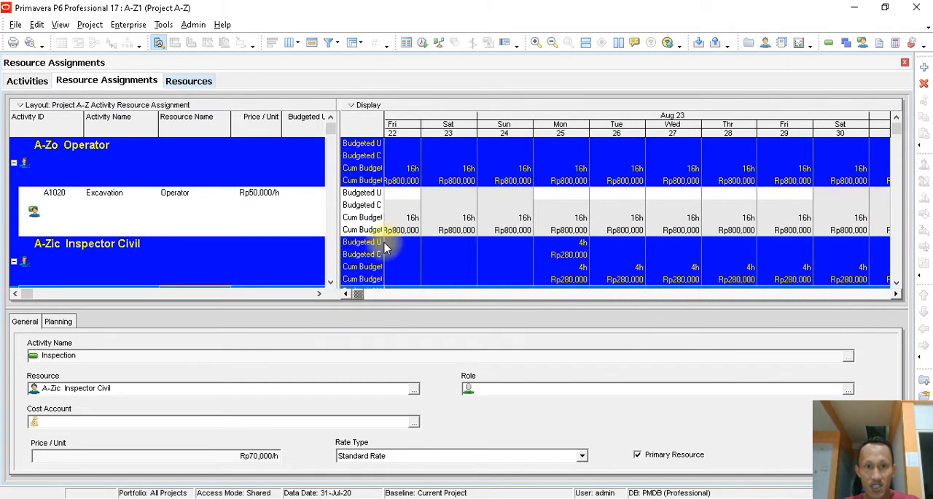
pyautogui.moveTo(417, 131); pyautogui.dragTo(469, 135)
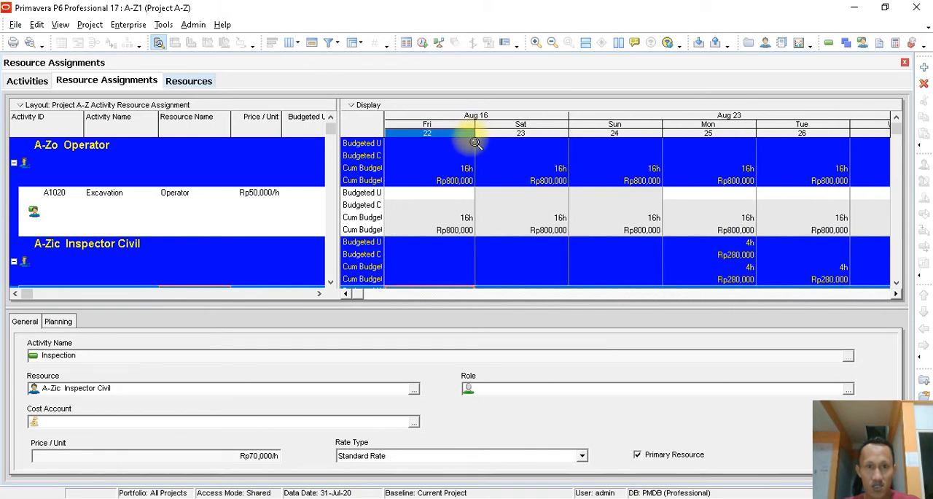
pyautogui.moveTo(386, 127); pyautogui.dragTo(427, 129)
pyautogui.click(384, 145)
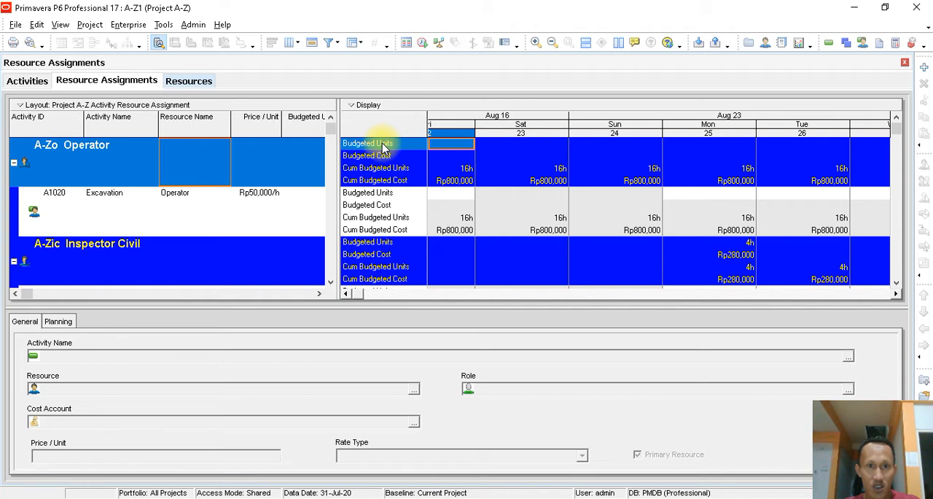
# - Return to the activities and review the Supervisor and Worker assignments on Concrete Pouring
pyautogui.click(27, 82)
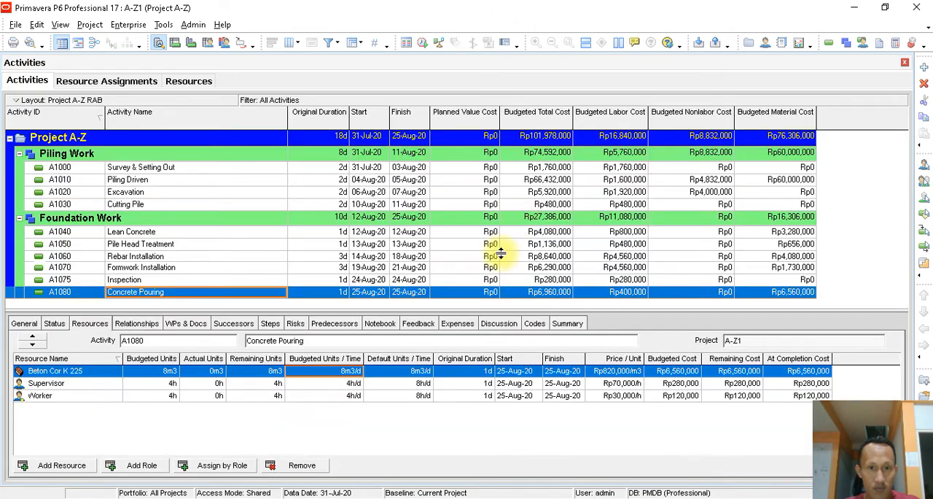
pyautogui.click(85, 382)
pyautogui.click(81, 395)
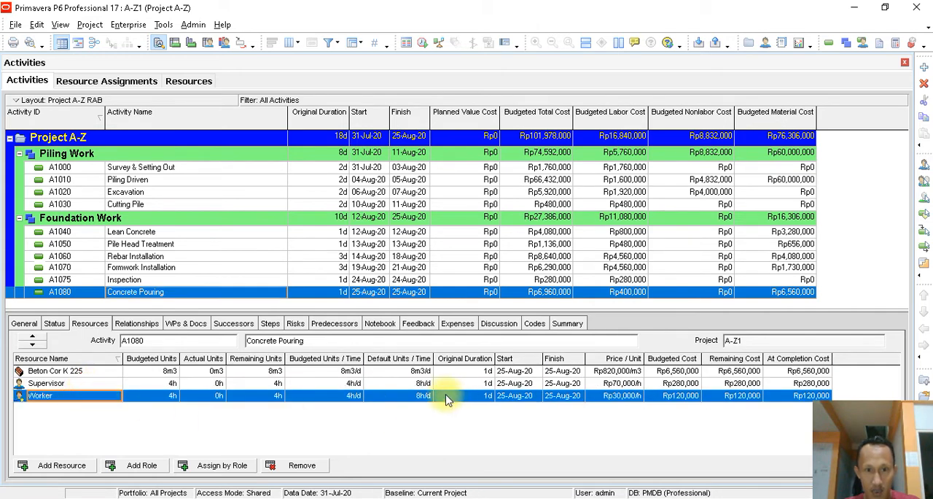
# - Open the resource list and filter it to Current Project's Resources
pyautogui.click(194, 86)
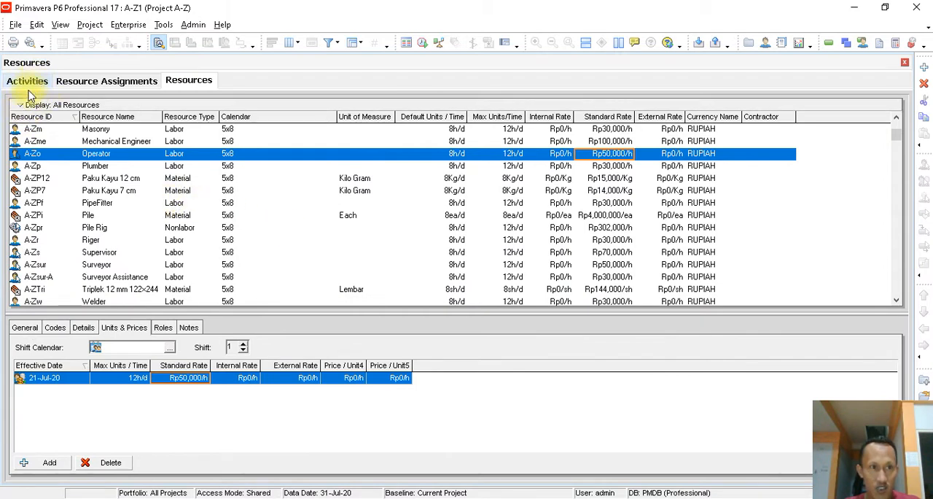
pyautogui.click(20, 106)
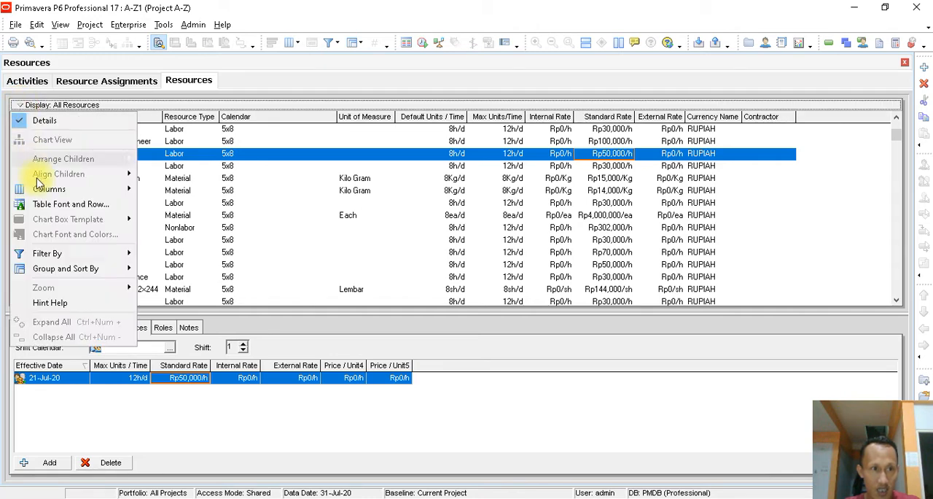
pyautogui.moveTo(112, 257)
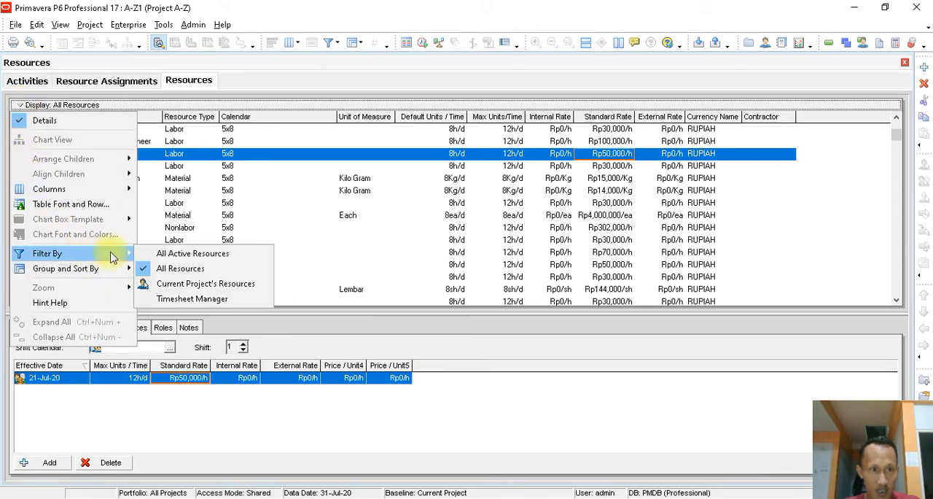
pyautogui.click(223, 284)
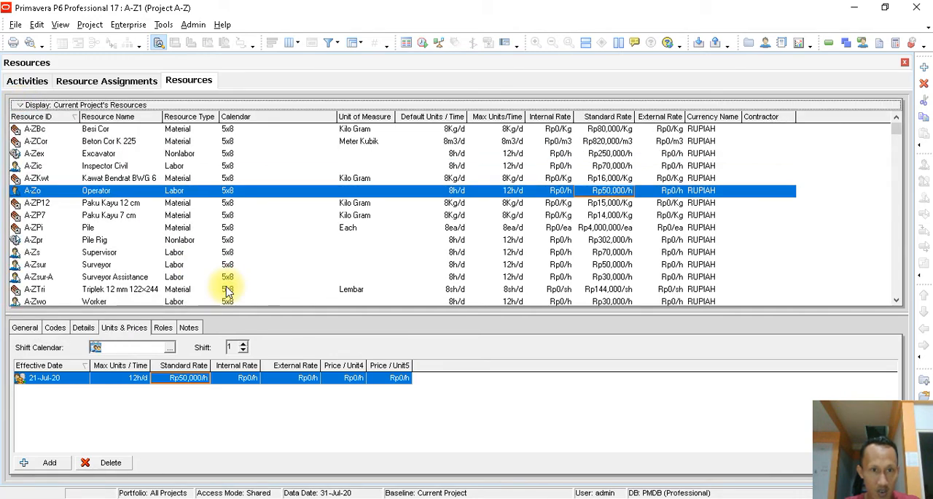
# - Sort the filtered resources by Resource Type and select the material Pile
pyautogui.click(61, 118)
pyautogui.click(61, 119)
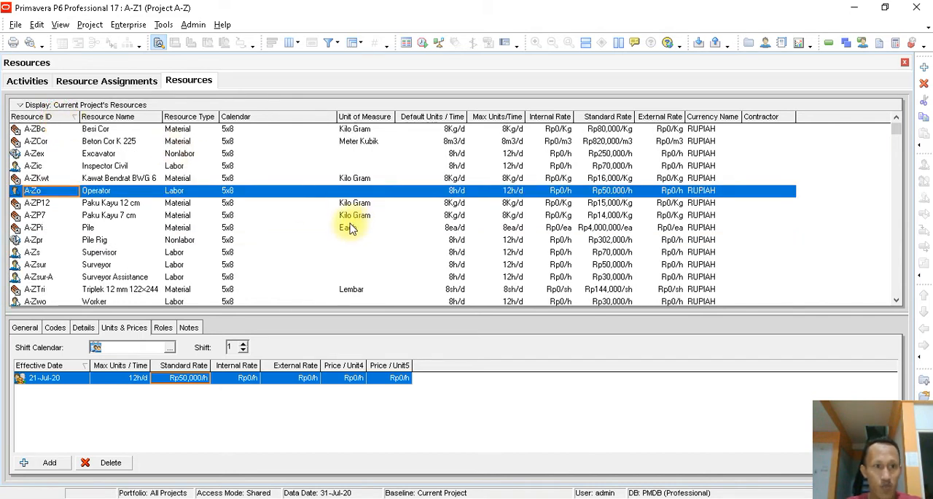
pyautogui.click(199, 117)
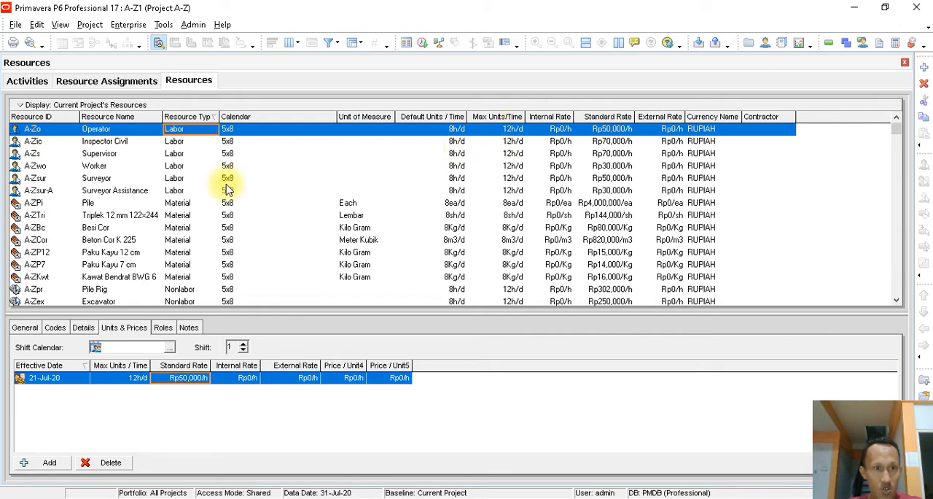
pyautogui.click(178, 204)
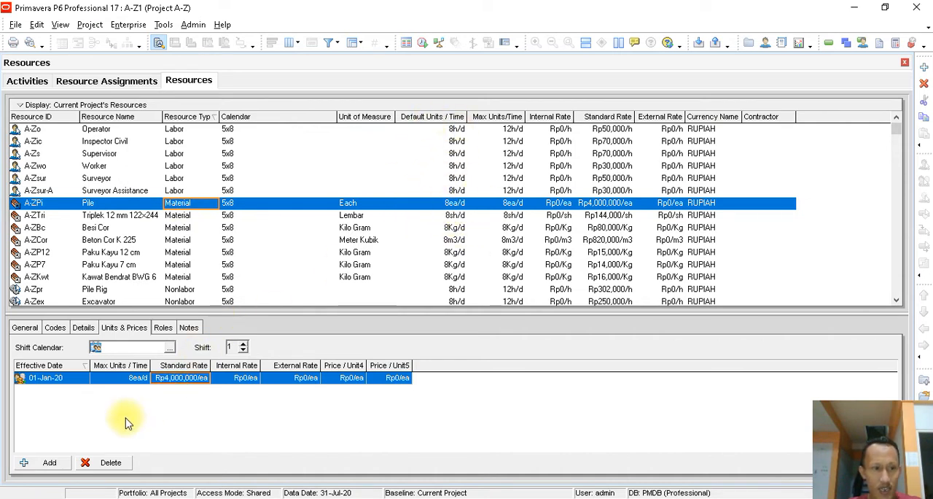
# - Return to the resource assignments and open the customization of the spreadsheet fields
pyautogui.click(120, 82)
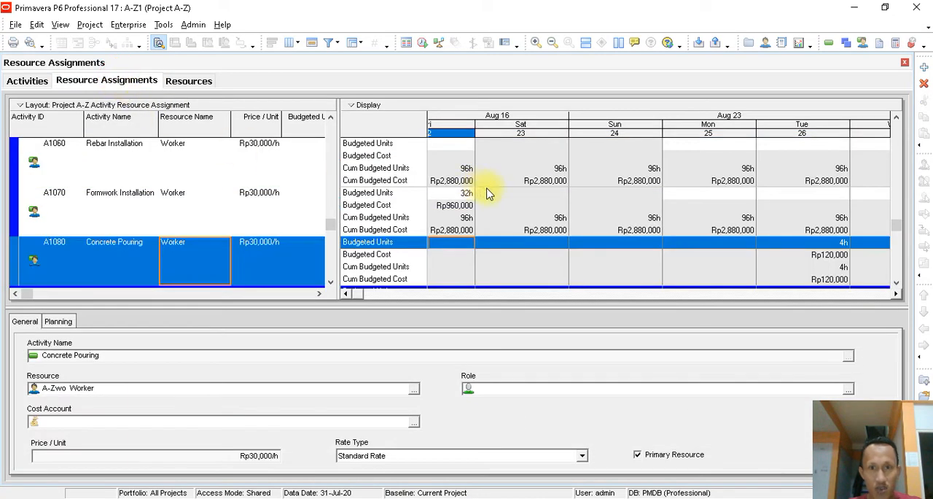
pyautogui.click(347, 295)
pyautogui.click(347, 295)
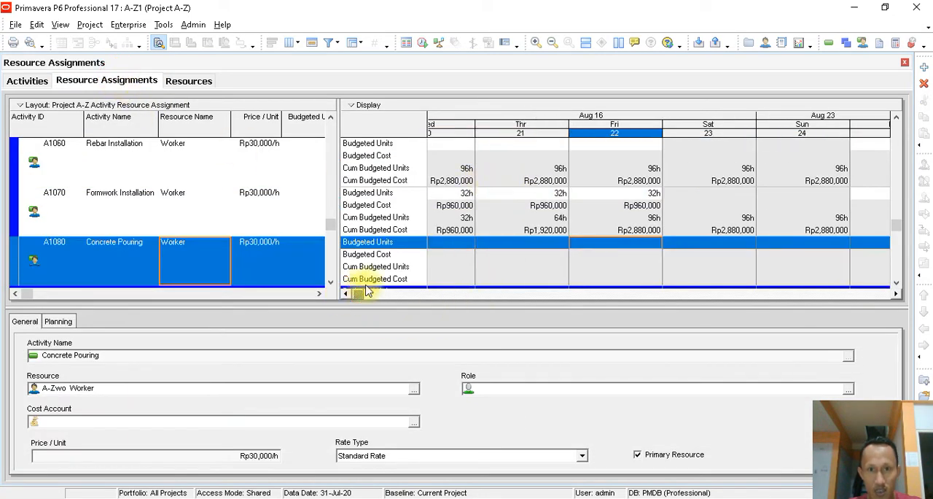
pyautogui.rightClick(388, 126)
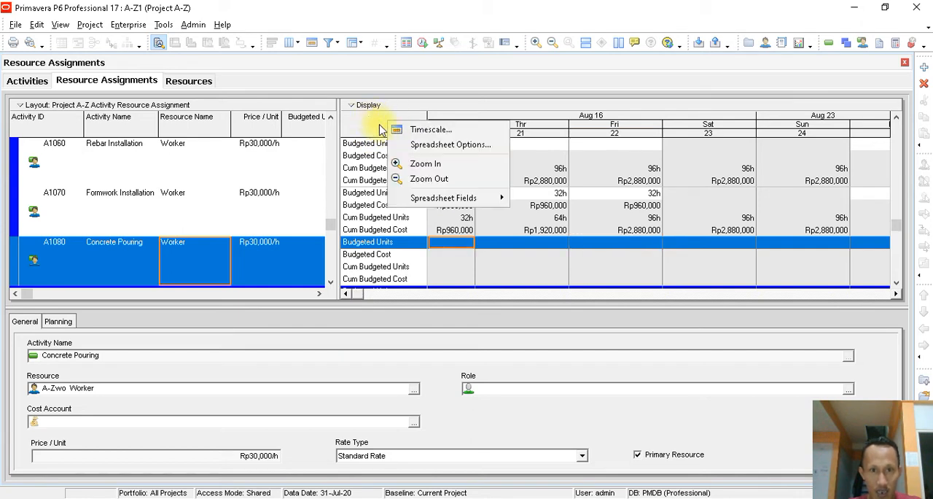
pyautogui.moveTo(456, 200)
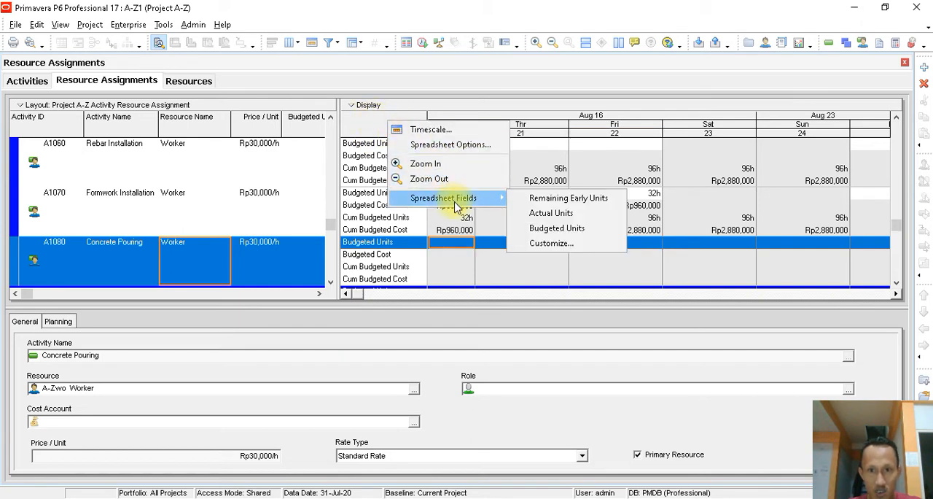
pyautogui.click(552, 248)
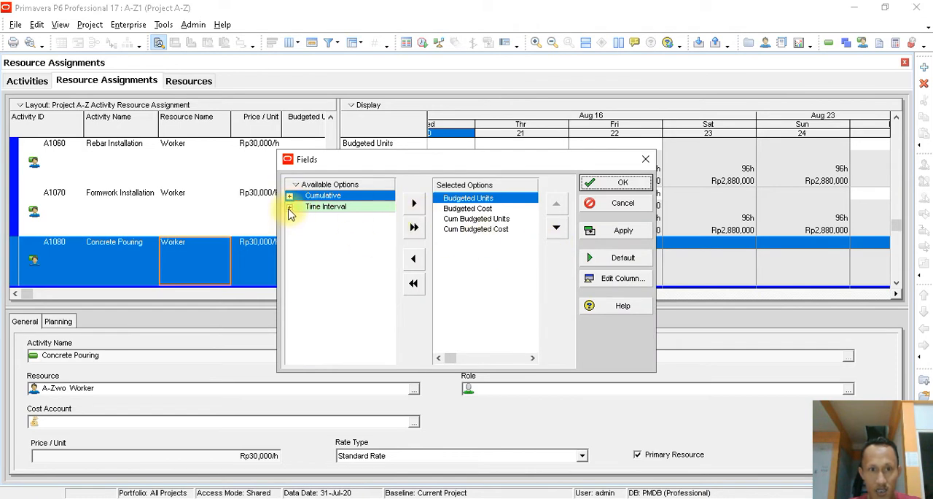
# - Examine the available Time Interval cost fields and the selected Budgeted Cost, Cum Budgeted Units and Cum Budgeted Cost fields
pyautogui.click(290, 208)
pyautogui.click(299, 218)
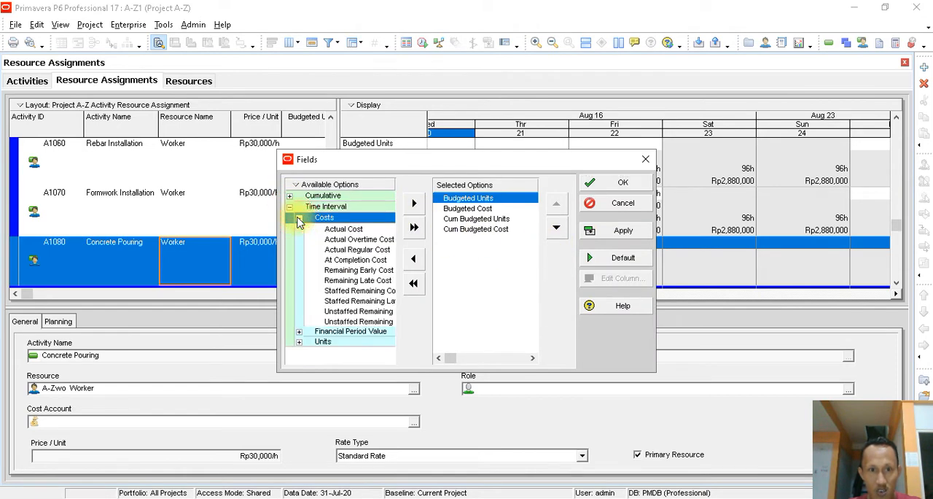
pyautogui.click(364, 251)
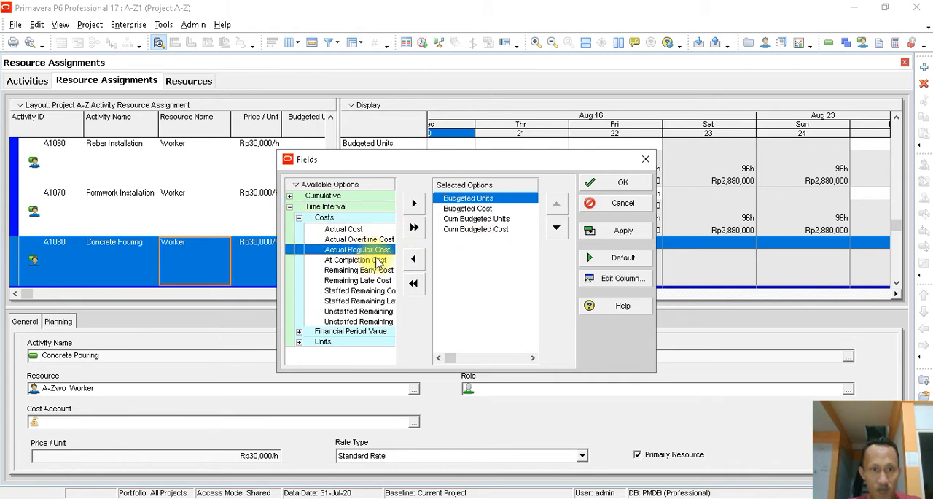
pyautogui.click(470, 209)
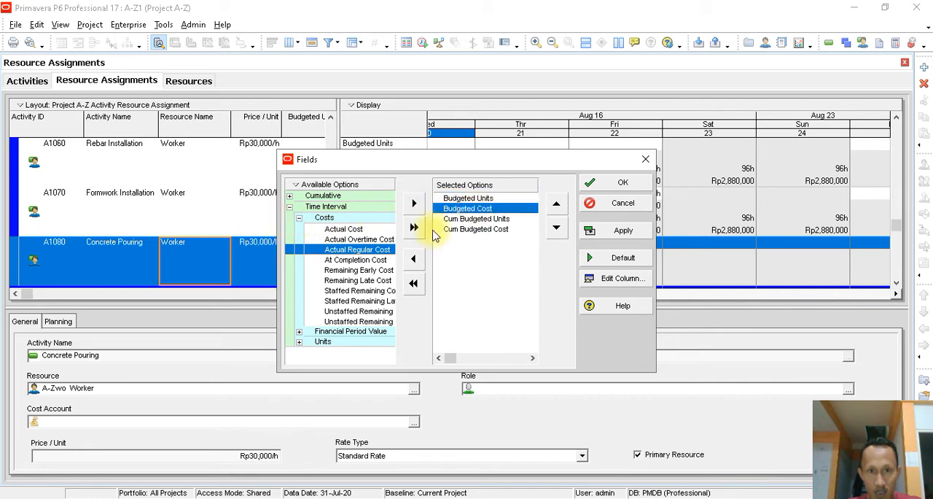
pyautogui.click(476, 218)
pyautogui.click(467, 229)
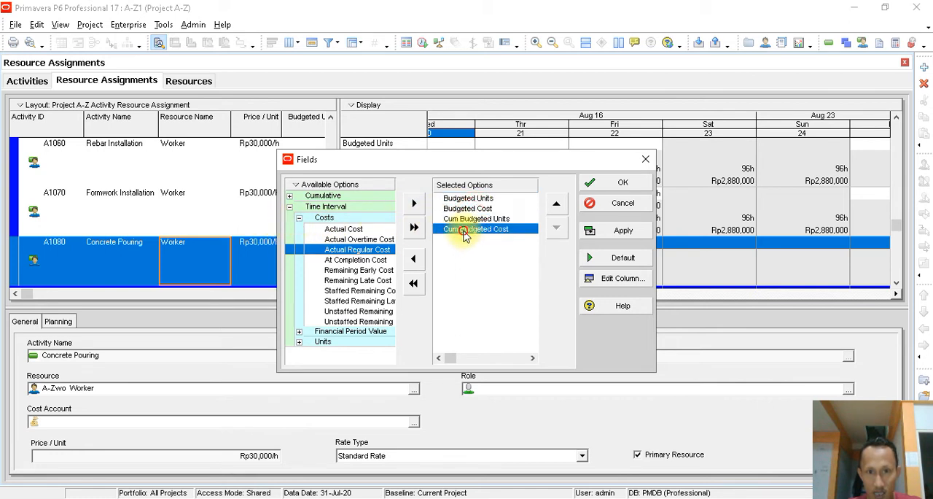
# - Widen the field selection dialog and examine the available Time Interval units fields and Cumulative cost fields
pyautogui.click(300, 218)
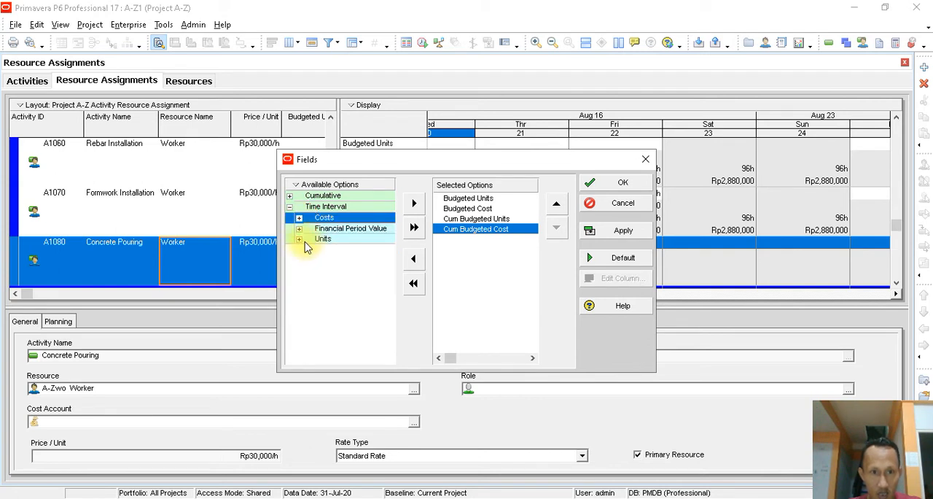
pyautogui.click(299, 239)
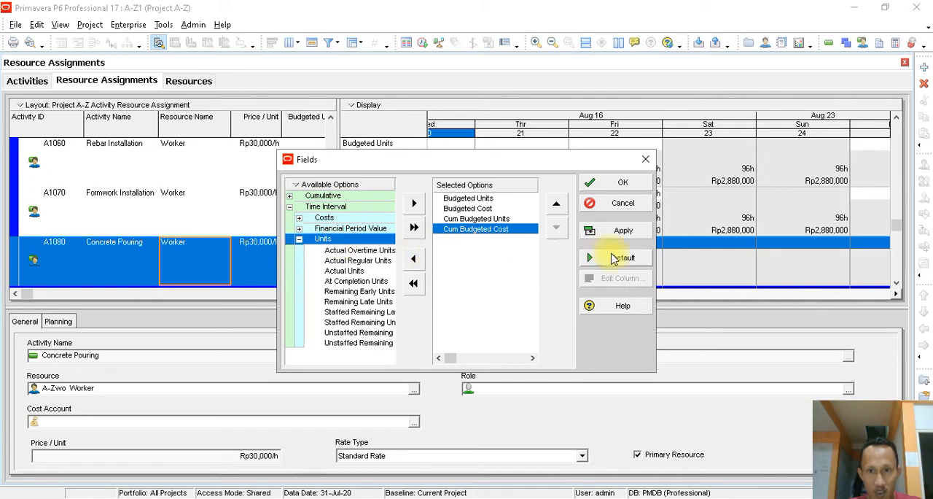
pyautogui.moveTo(655, 248); pyautogui.dragTo(779, 256)
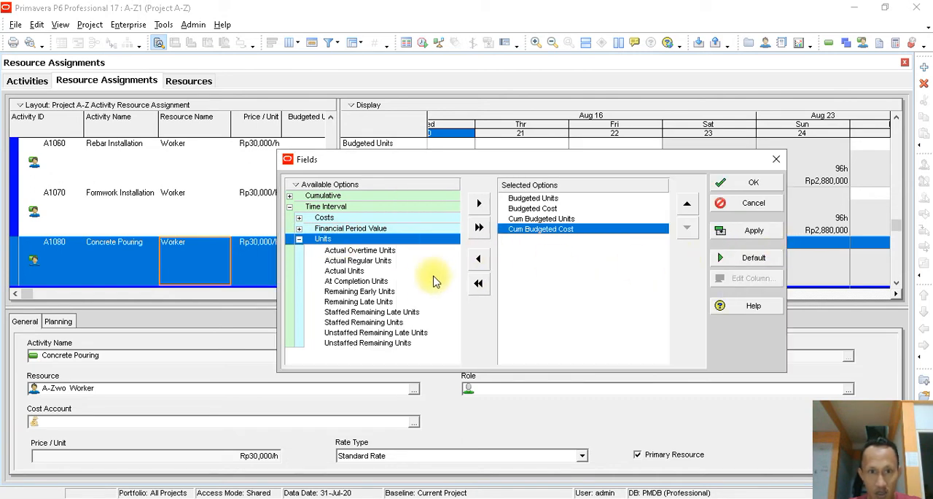
pyautogui.click(299, 240)
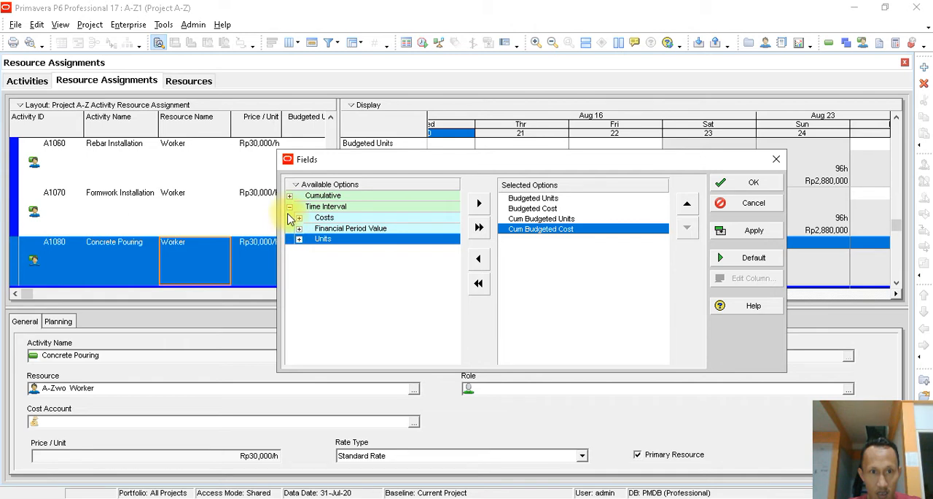
pyautogui.click(290, 207)
pyautogui.click(289, 196)
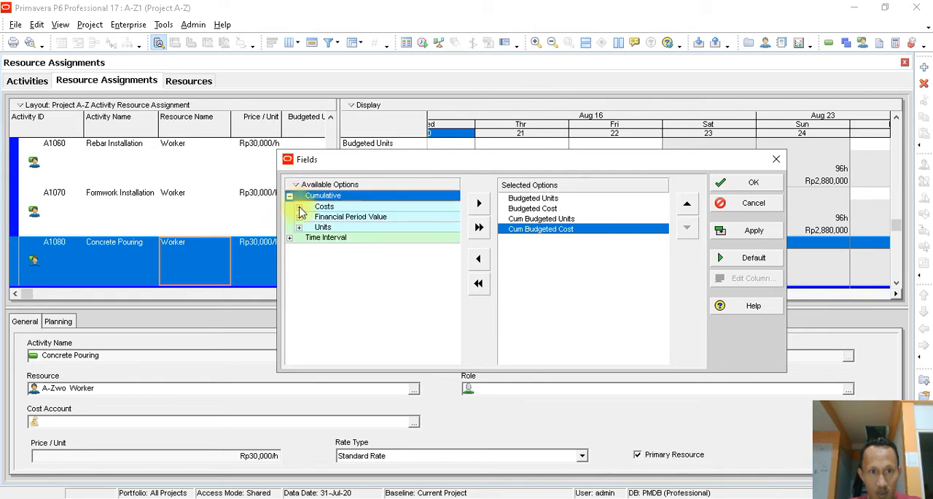
pyautogui.click(299, 207)
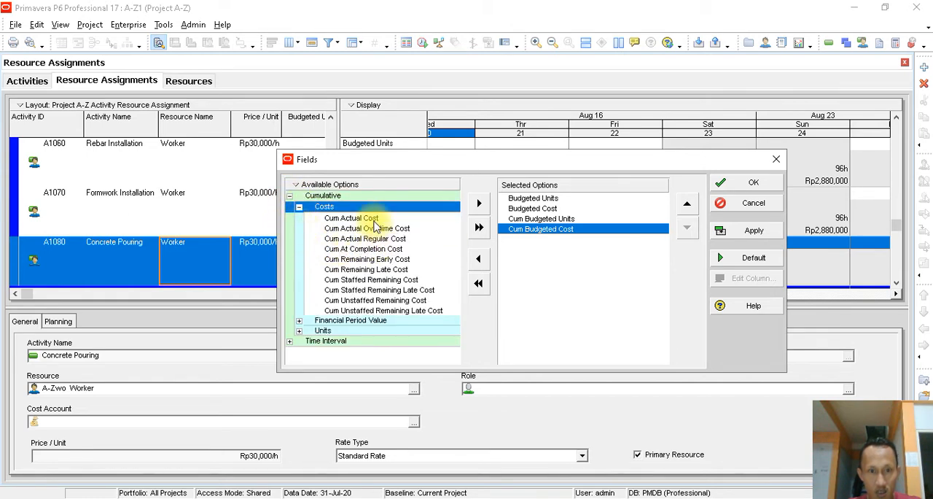
# - Review the selected Budgeted Units and Budgeted Cost fields, apply the field selection and close the dialog
pyautogui.click(533, 209)
pyautogui.click(534, 199)
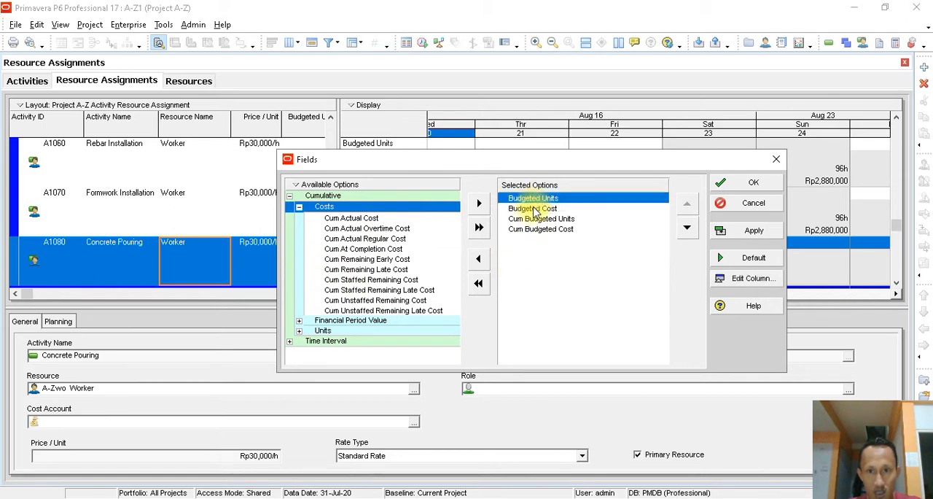
pyautogui.click(533, 208)
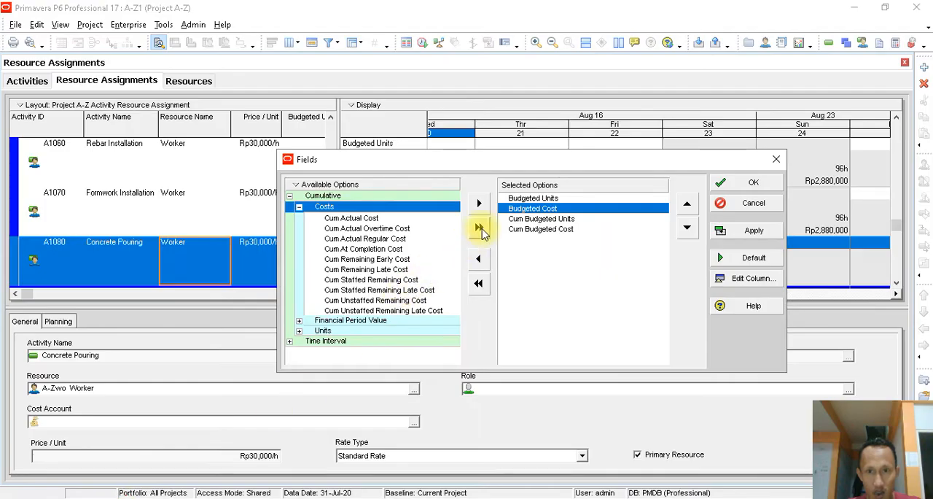
pyautogui.click(519, 201)
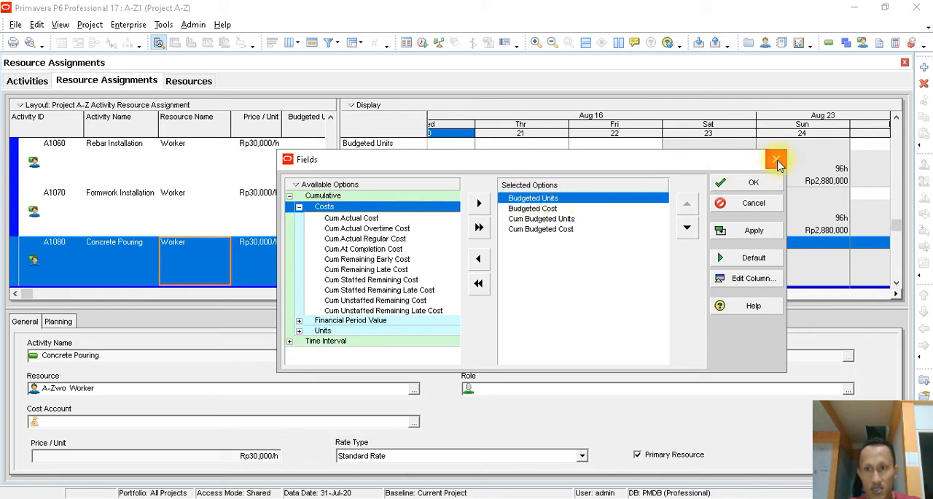
pyautogui.click(766, 232)
pyautogui.click(775, 161)
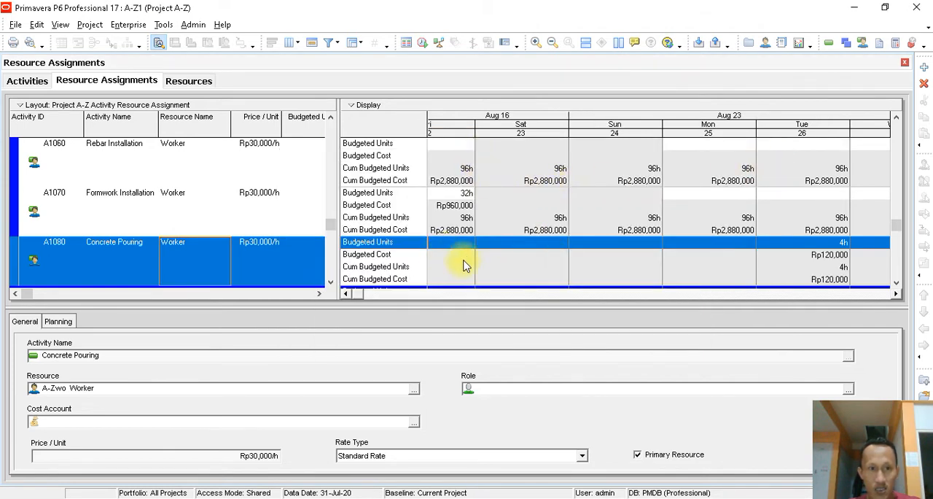
# - Review the Worker's daily and cumulative budgeted units and costs on Concrete Pouring
pyautogui.click(131, 252)
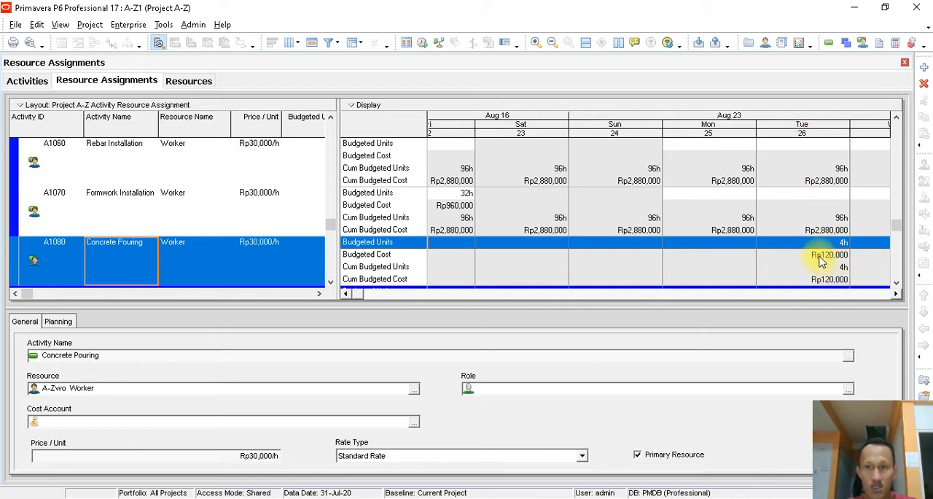
pyautogui.scroll(-1, 566, 256)
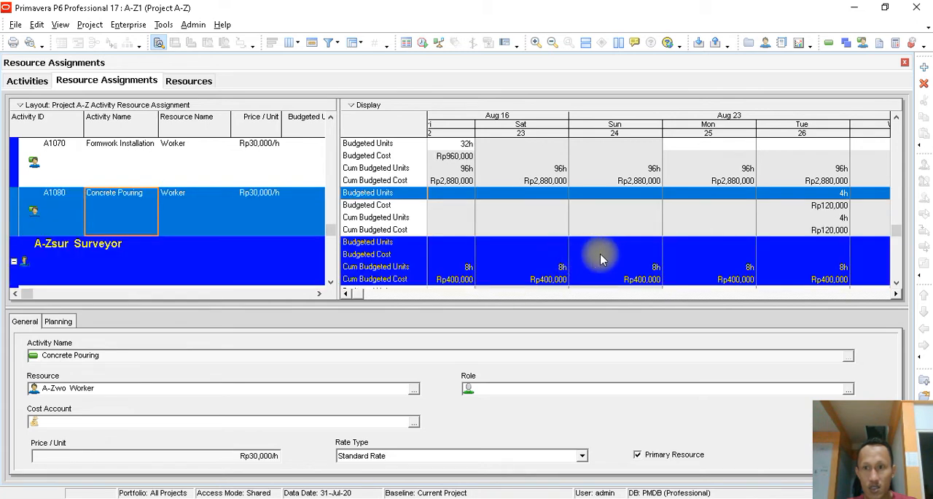
# - Check the Worker's cumulative budgeted cost for Concrete Pouring on 26 August and look over the other resource groups
pyautogui.click(809, 232)
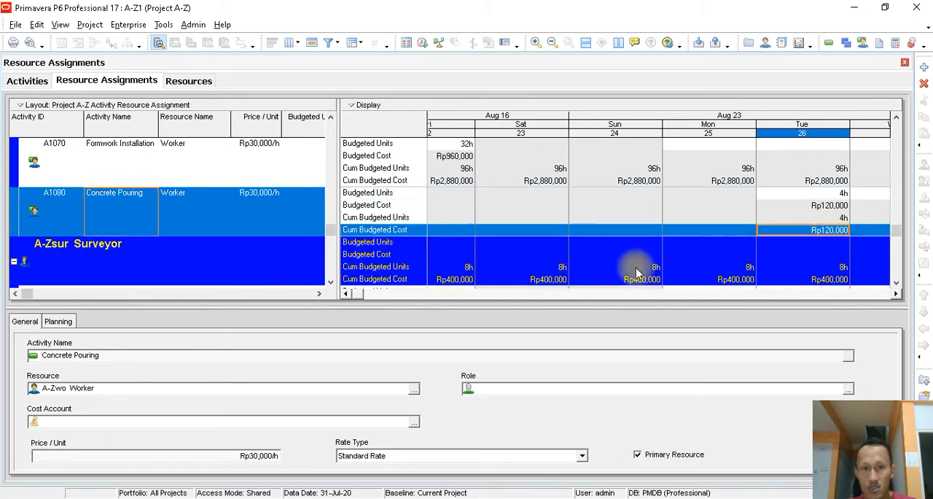
pyautogui.moveTo(354, 293)
pyautogui.mouseDown()
pyautogui.moveTo(489, 292)
pyautogui.moveTo(360, 294)
pyautogui.mouseUp()
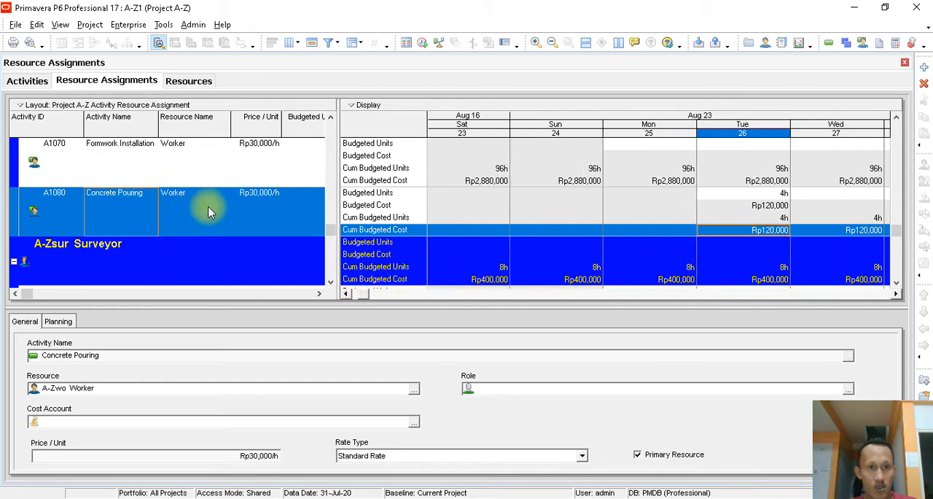
pyautogui.scroll(-5, 215, 212)
pyautogui.scroll(5, 215, 211)
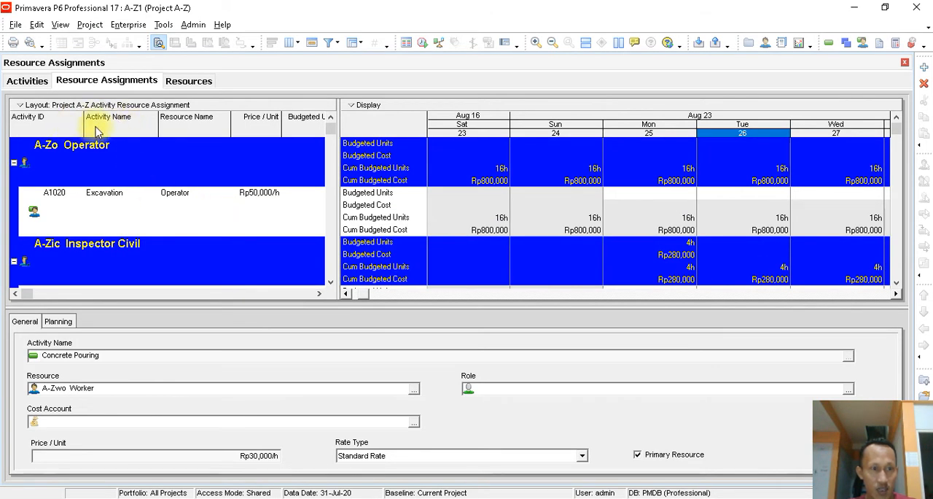
# - Group the resource assignments by Resource Name and apply the grouping
pyautogui.rightClick(126, 128)
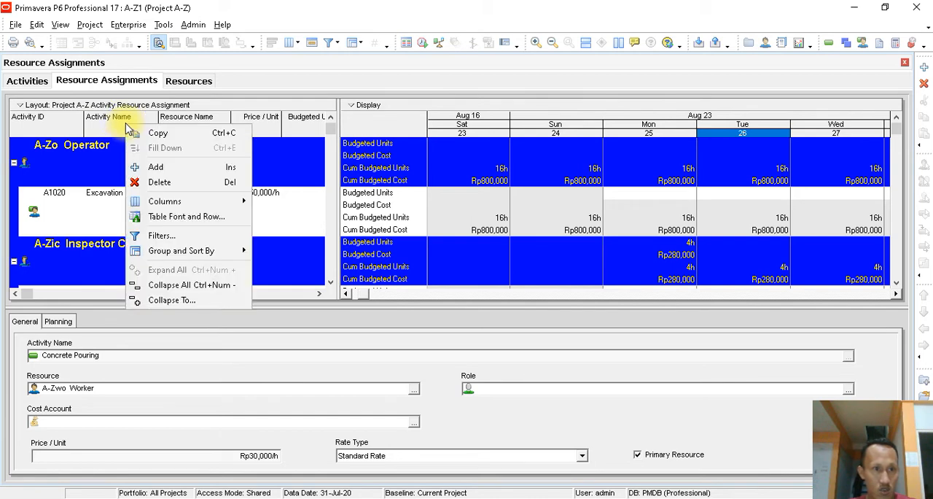
pyautogui.rightClick(110, 129)
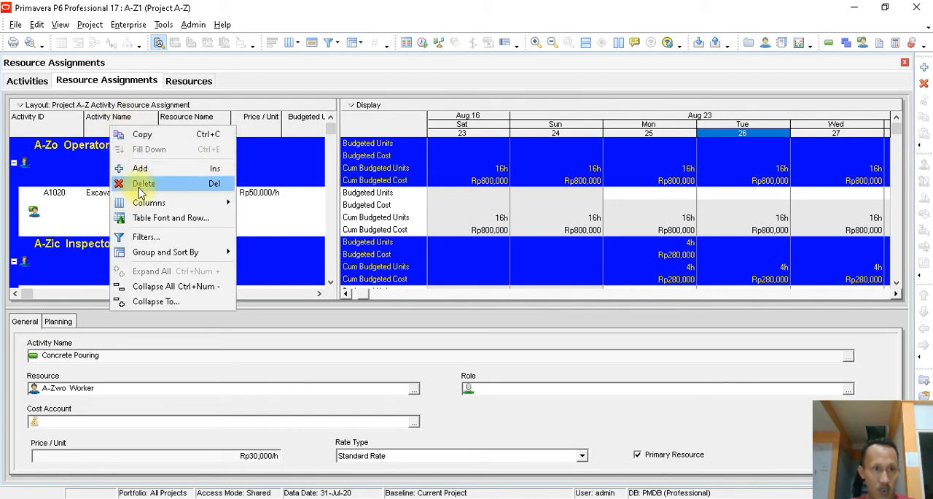
pyautogui.moveTo(197, 260)
pyautogui.click(271, 251)
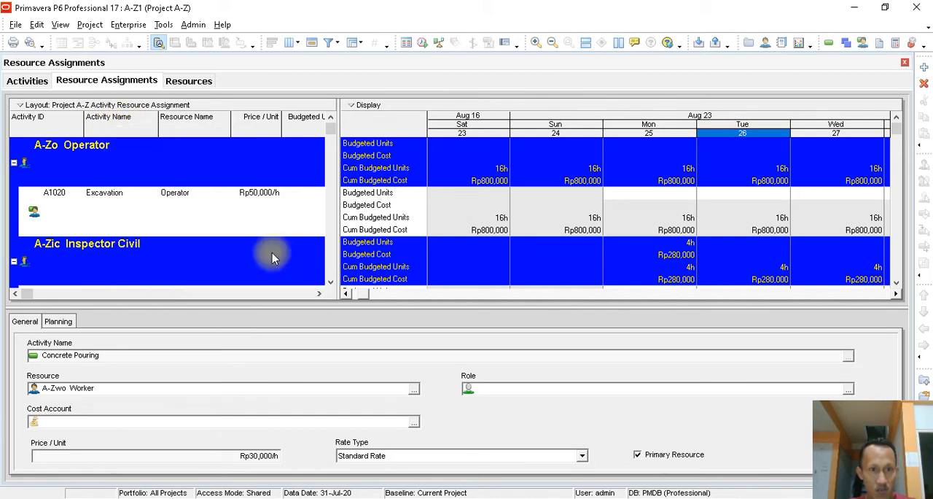
pyautogui.click(287, 237)
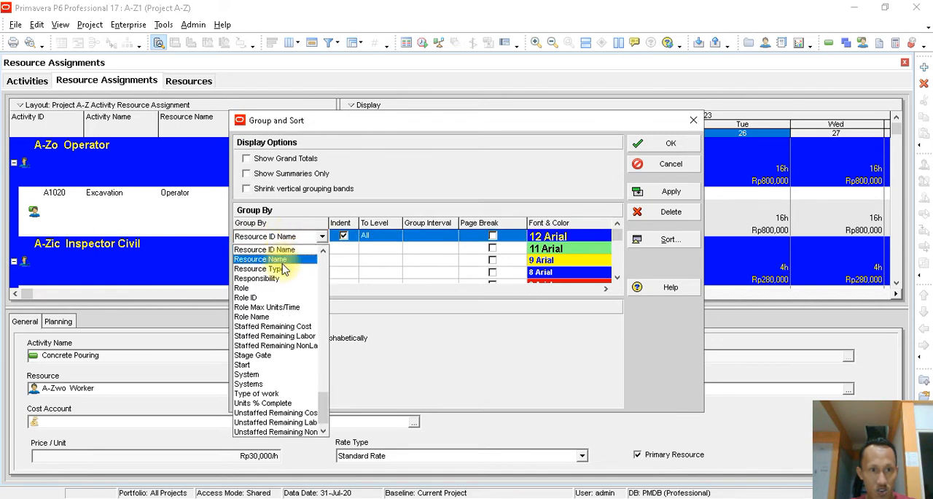
pyautogui.click(282, 261)
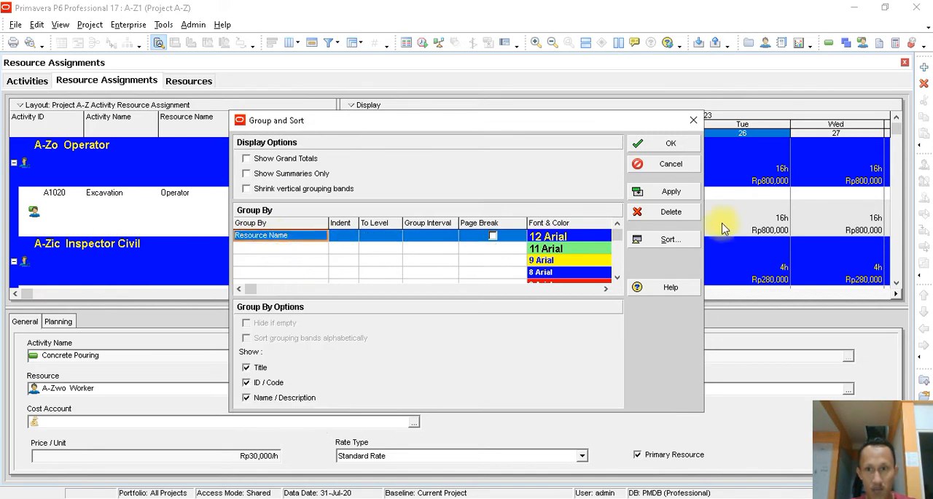
pyautogui.click(672, 191)
pyautogui.click(669, 146)
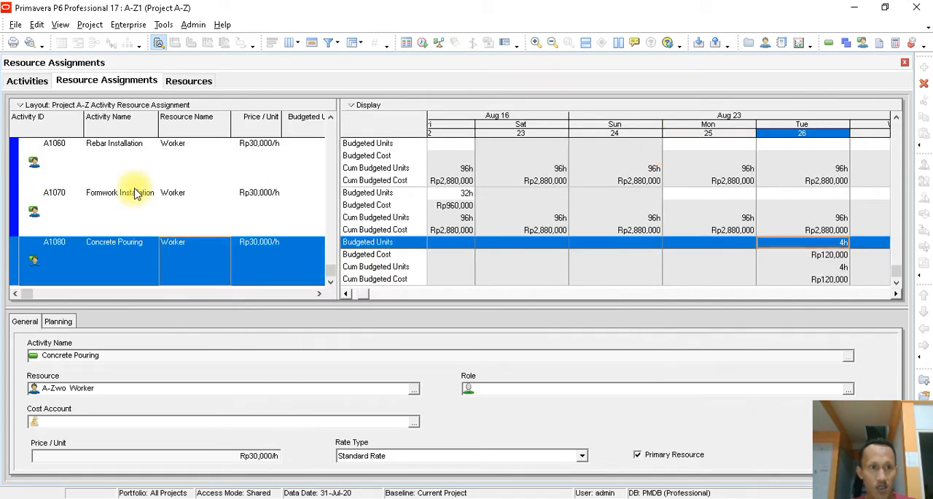
# - Review the Supervisor's assignments to Survey & Setting Out and Piling Driven
pyautogui.scroll(6, 143, 193)
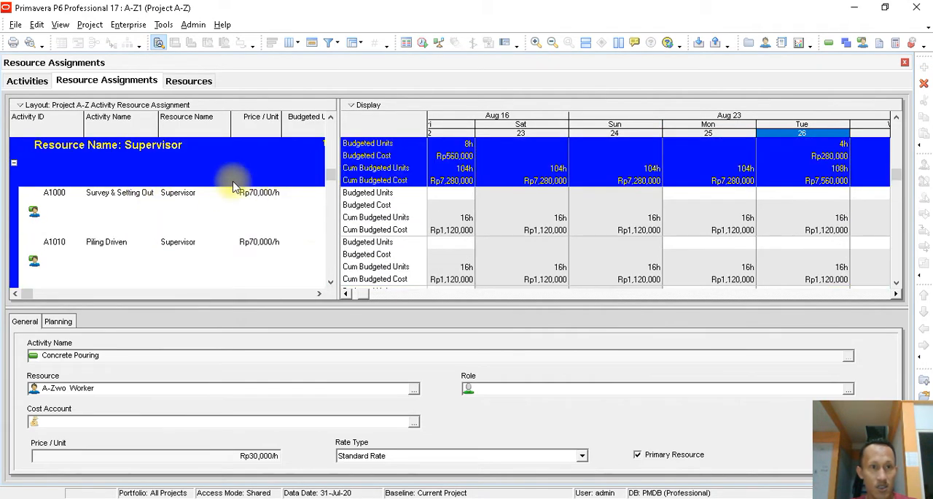
pyautogui.click(126, 210)
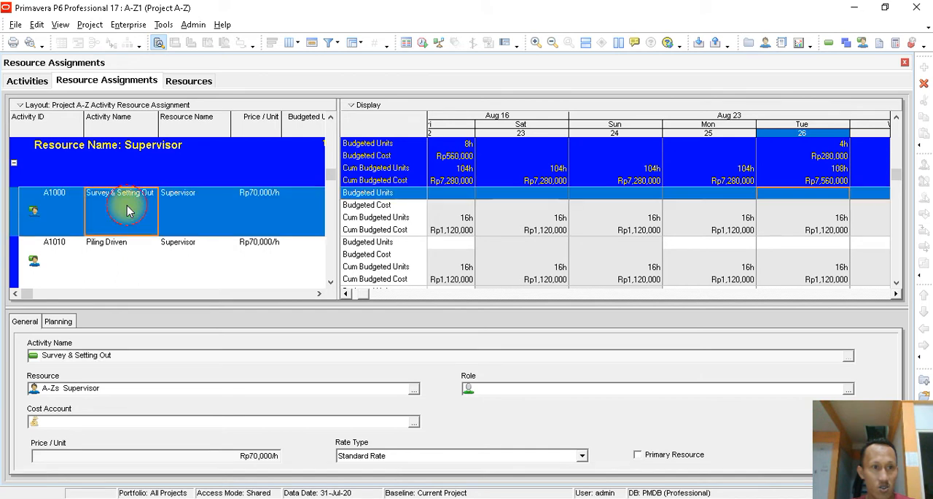
pyautogui.click(118, 251)
pyautogui.click(186, 252)
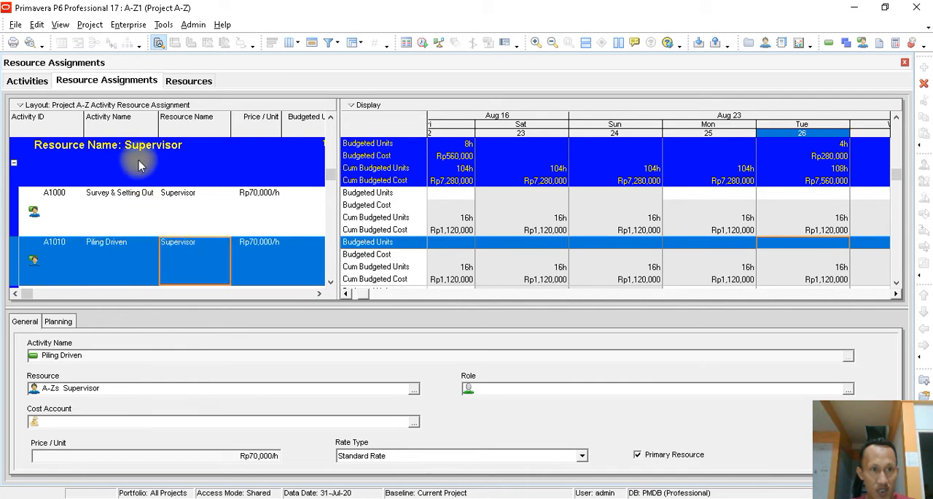
# - Group the resource assignments by WBS and apply the grouping
pyautogui.rightClick(132, 128)
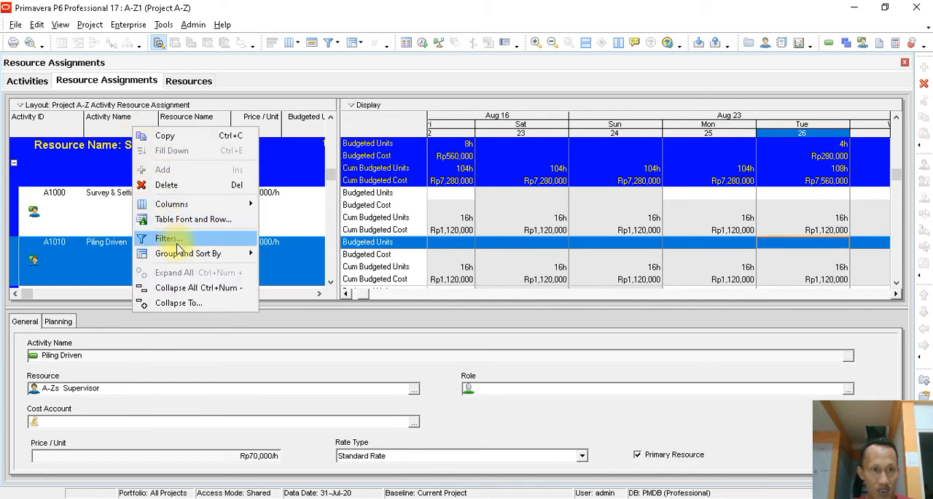
pyautogui.moveTo(188, 254)
pyautogui.click(327, 254)
pyautogui.click(292, 236)
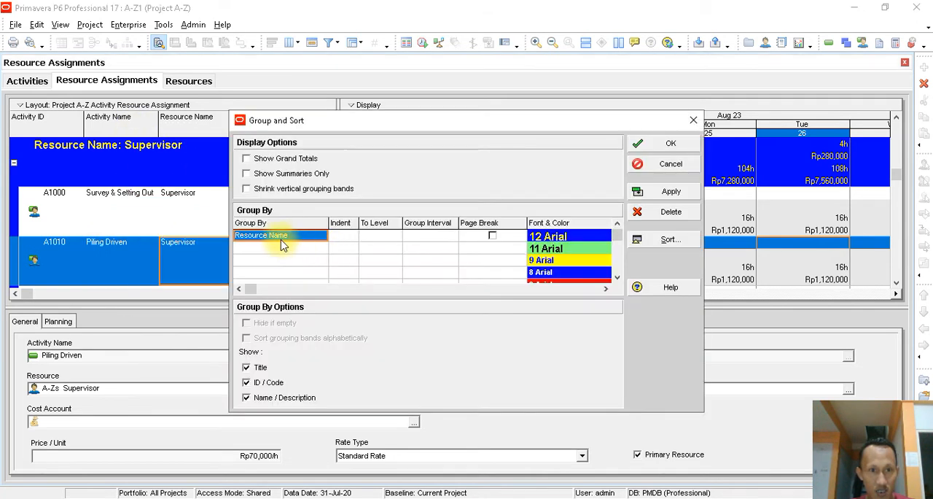
pyautogui.click(283, 236)
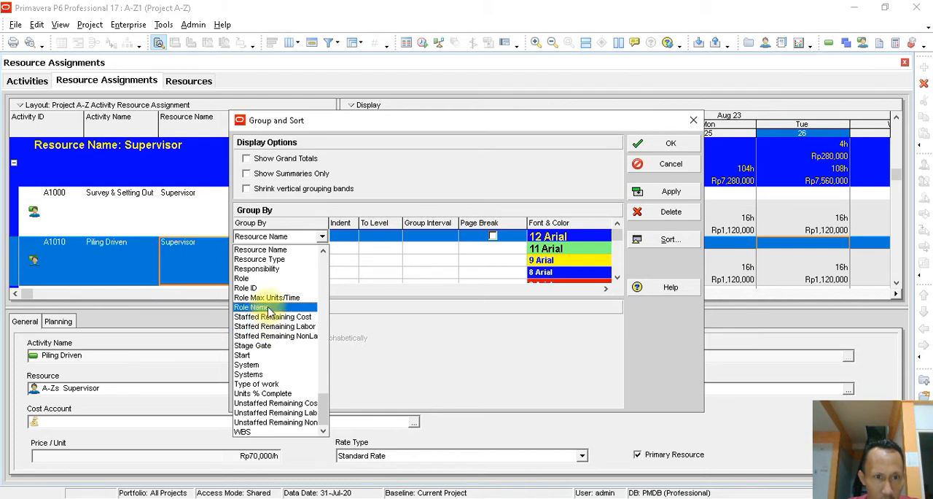
pyautogui.scroll(4, 281, 291)
pyautogui.press('w')
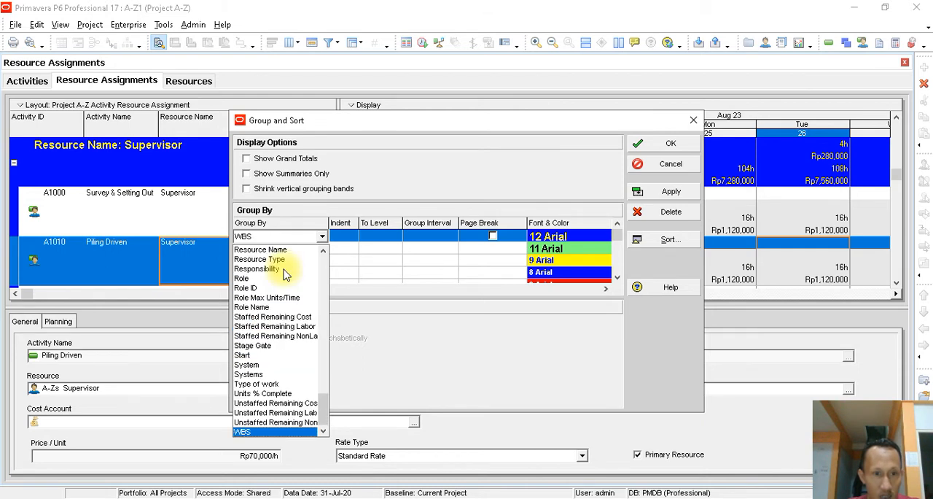
pyautogui.click(261, 432)
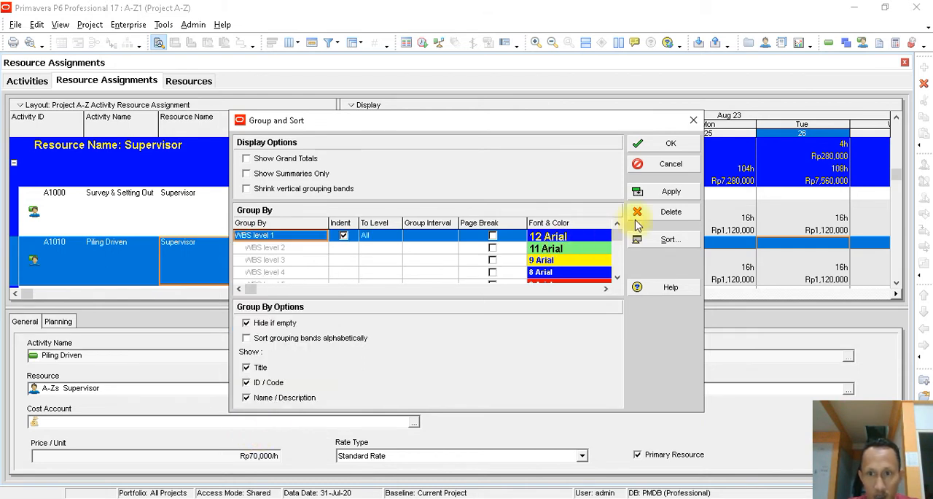
pyautogui.click(643, 191)
pyautogui.click(656, 151)
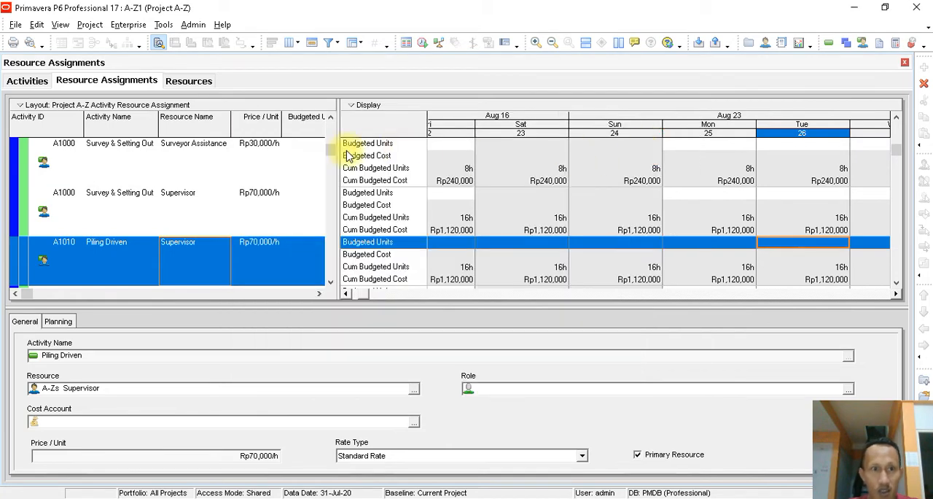
# - Widen the assignment table to show the Budgeted Units column and examine Piling Work's cumulative budgeted units and costs
pyautogui.moveTo(400, 175); pyautogui.dragTo(401, 176)
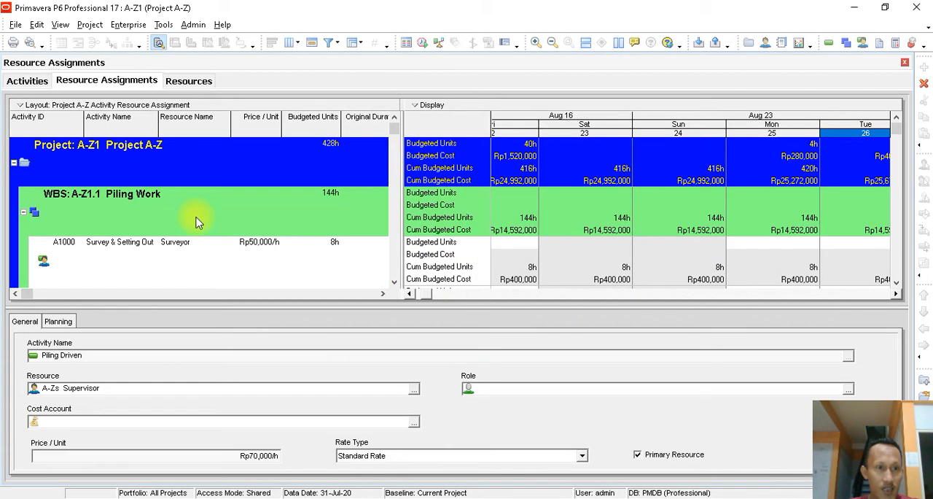
pyautogui.click(142, 212)
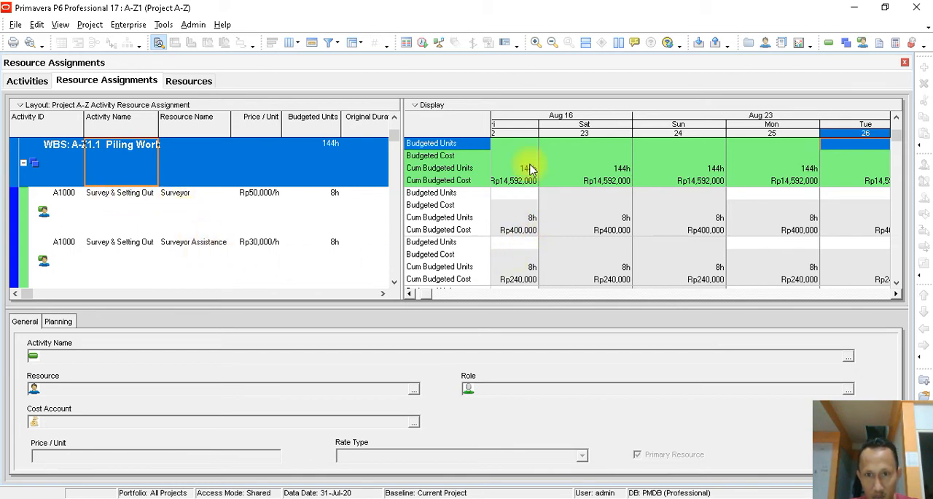
pyautogui.click(409, 293)
pyautogui.click(409, 293)
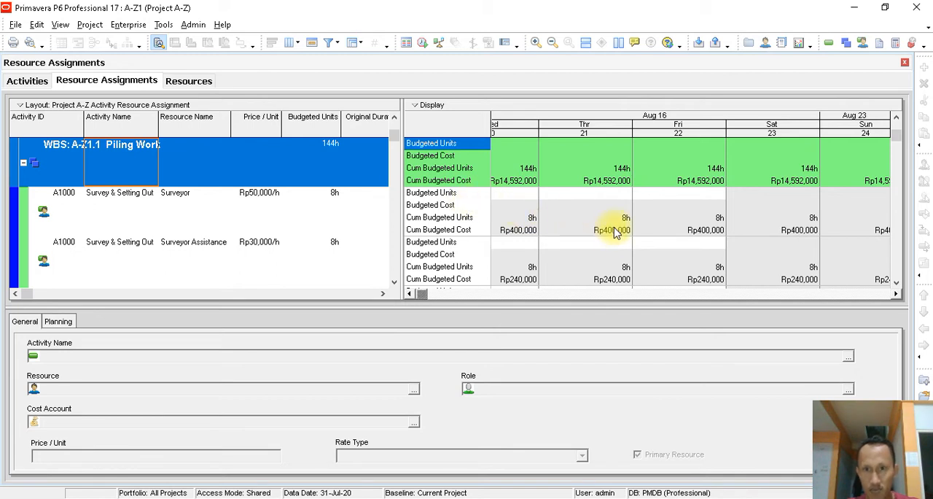
# - Review the resources, unit prices and budgeted units assigned to the Piling Work activities, from Survey & Setting Out to Cutting Pile
pyautogui.click(896, 151)
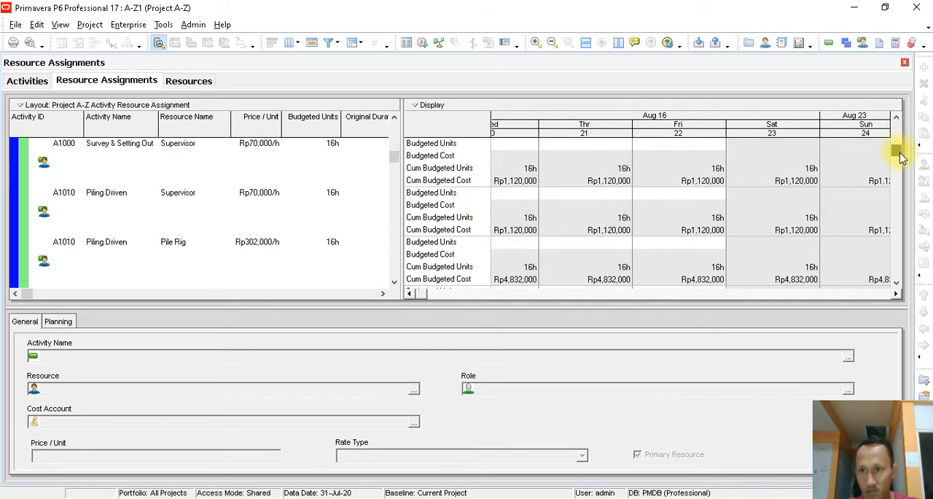
pyautogui.moveTo(903, 169); pyautogui.dragTo(901, 185)
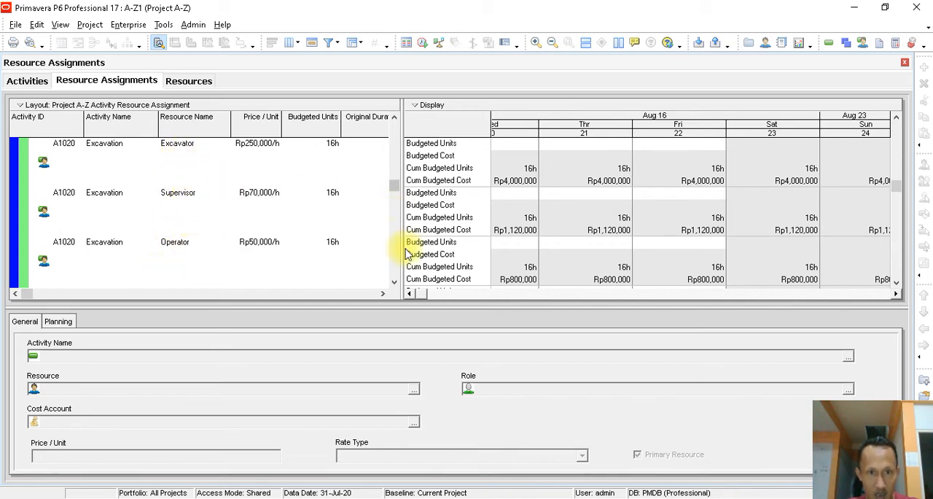
pyautogui.click(393, 282)
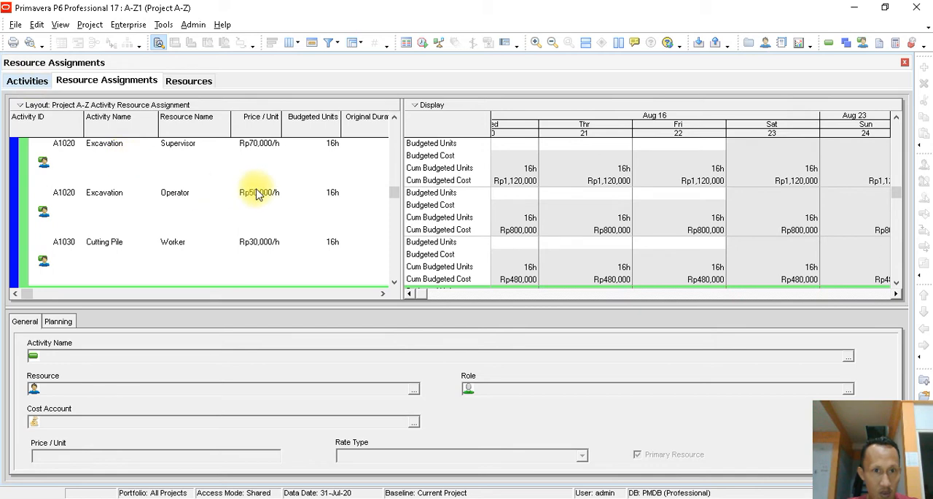
pyautogui.click(394, 118)
pyautogui.click(394, 118)
pyautogui.click(394, 118)
pyautogui.click(393, 118)
pyautogui.click(393, 282)
pyautogui.click(393, 281)
pyautogui.click(394, 281)
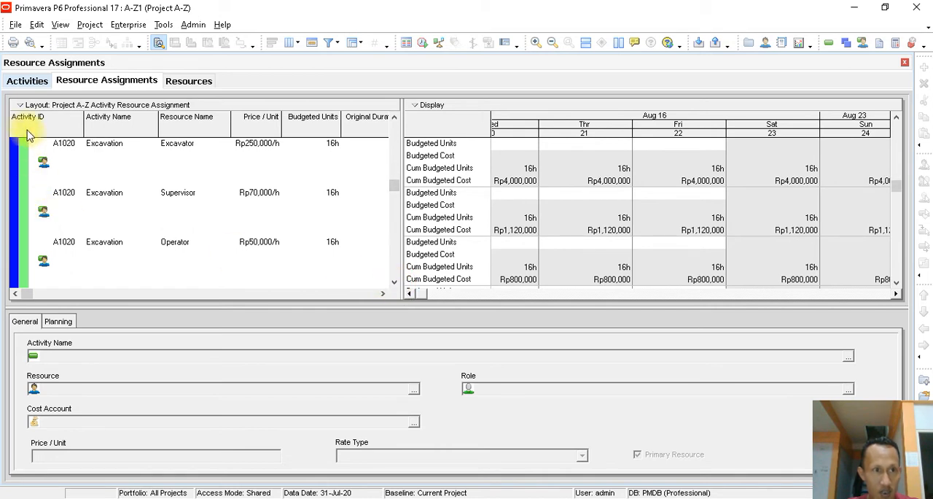
# - Check the activities' budgeted costs in the Activities view, return to Resource Assignments and narrow the day columns to view more dates
pyautogui.click(27, 82)
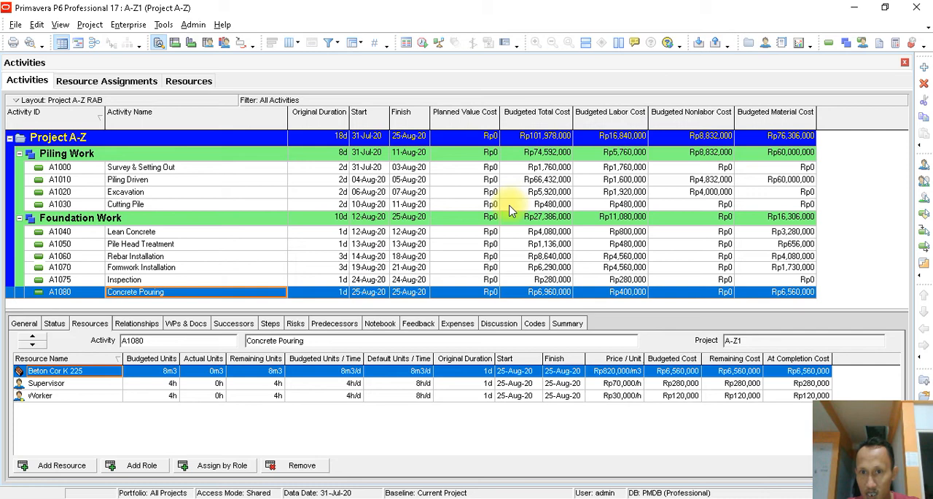
pyautogui.click(129, 80)
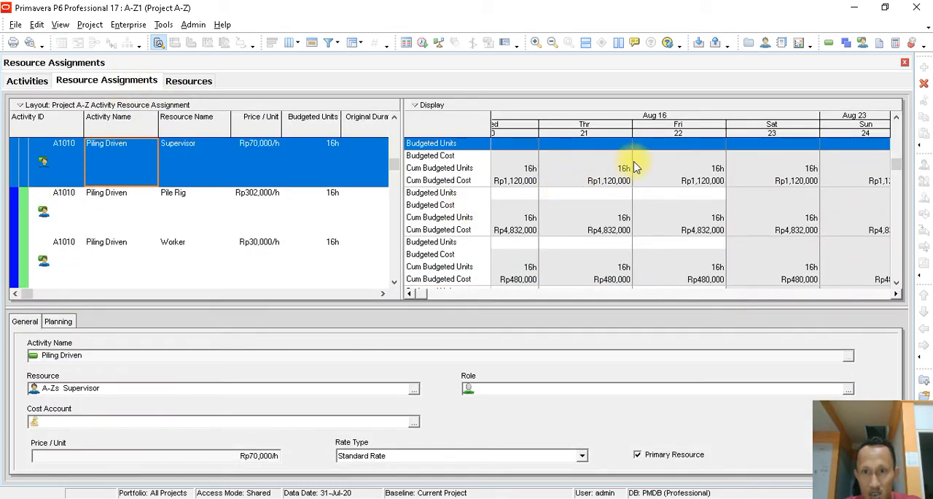
pyautogui.moveTo(632, 134); pyautogui.dragTo(552, 151)
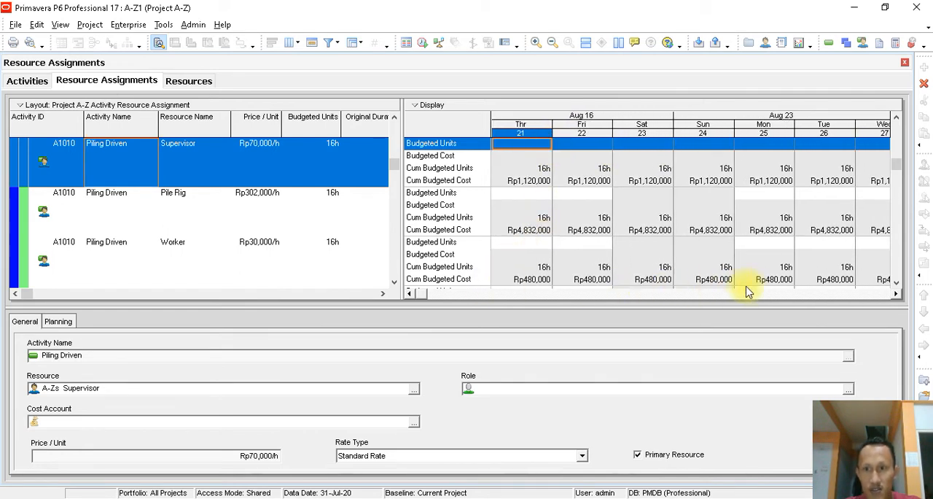
pyautogui.click(409, 293)
pyautogui.click(409, 293)
pyautogui.click(409, 293)
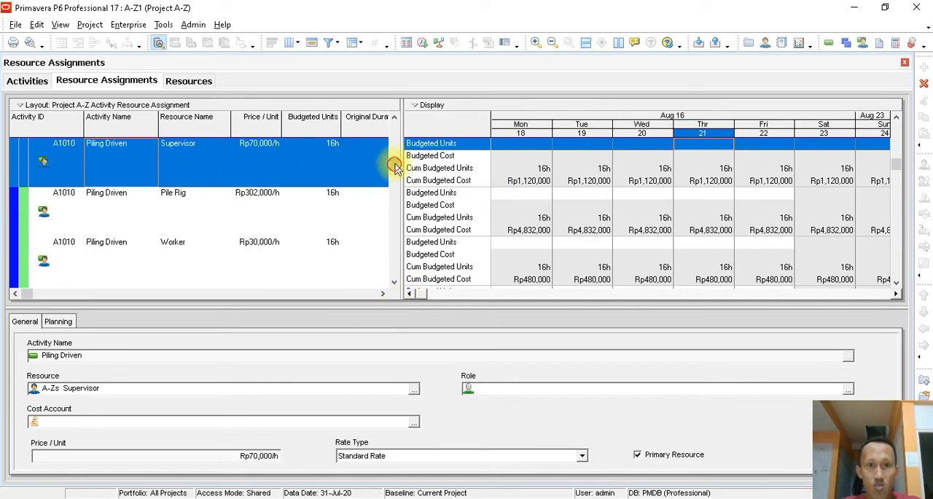
# - Select the Project A-Z summary row and widen the day columns of the time-phased spreadsheet
pyautogui.moveTo(395, 166); pyautogui.dragTo(394, 121)
pyautogui.click(120, 157)
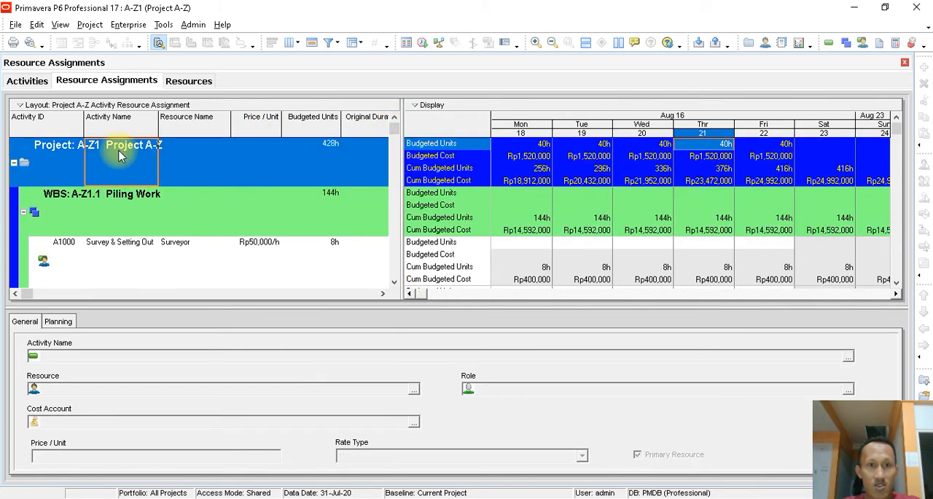
pyautogui.moveTo(548, 129); pyautogui.dragTo(593, 130)
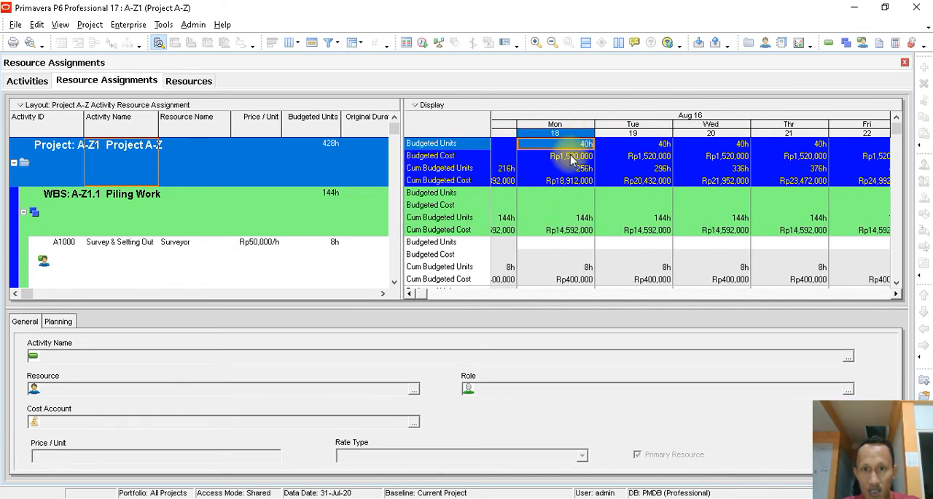
# - Examine Project A-Z's daily Budgeted Units and Budgeted Cost against its Cum Budgeted Units for Monday 18 August and the preceding days
pyautogui.click(573, 159)
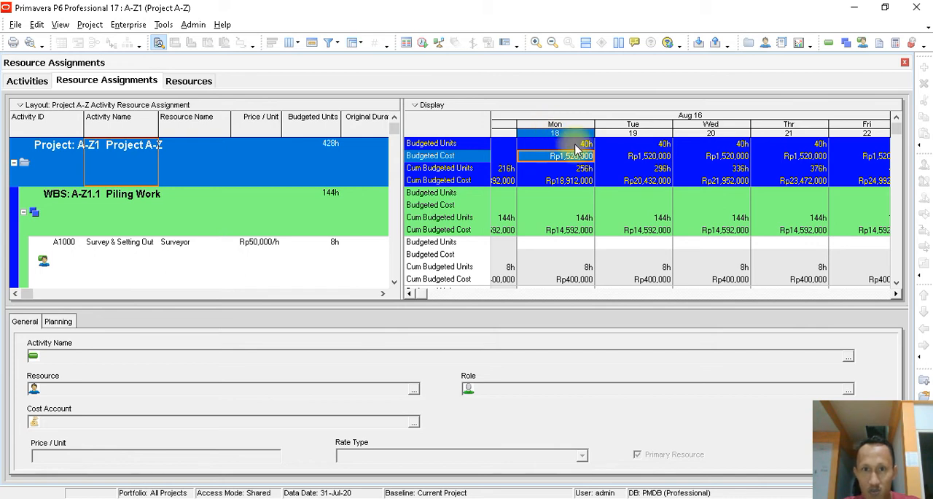
pyautogui.click(575, 145)
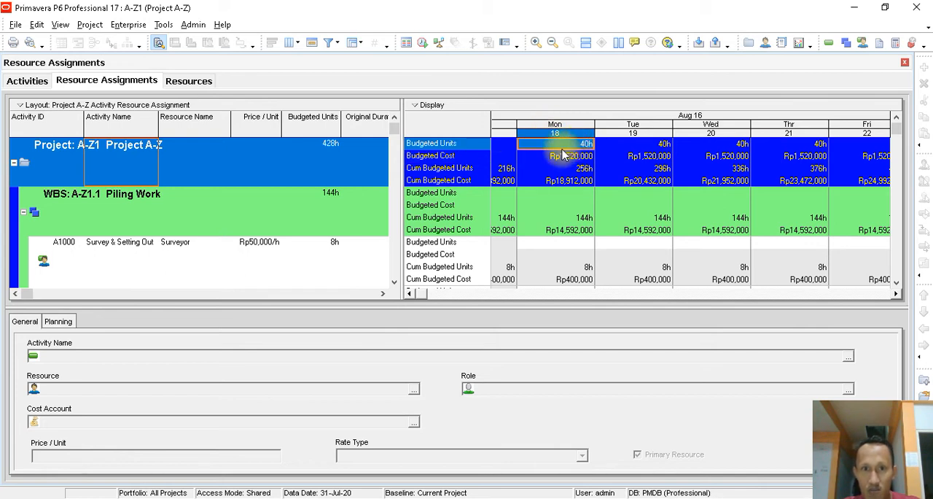
pyautogui.click(444, 169)
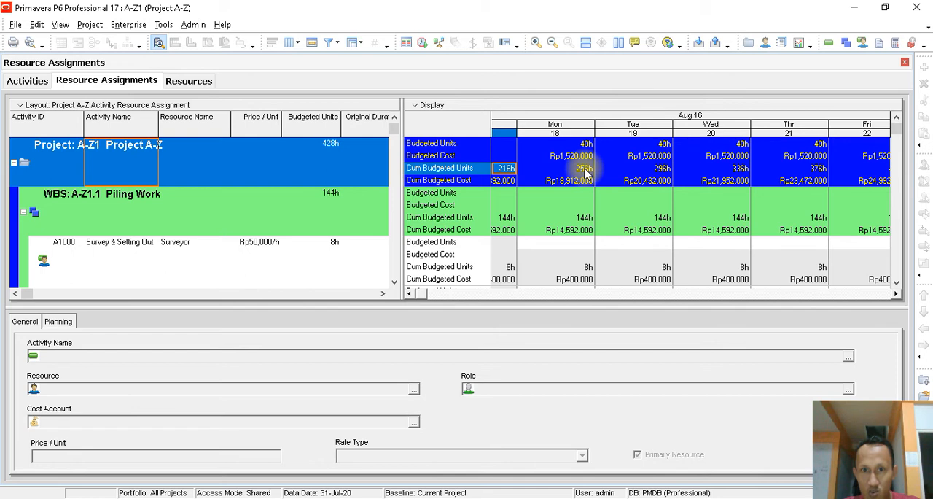
pyautogui.click(584, 171)
pyautogui.click(409, 293)
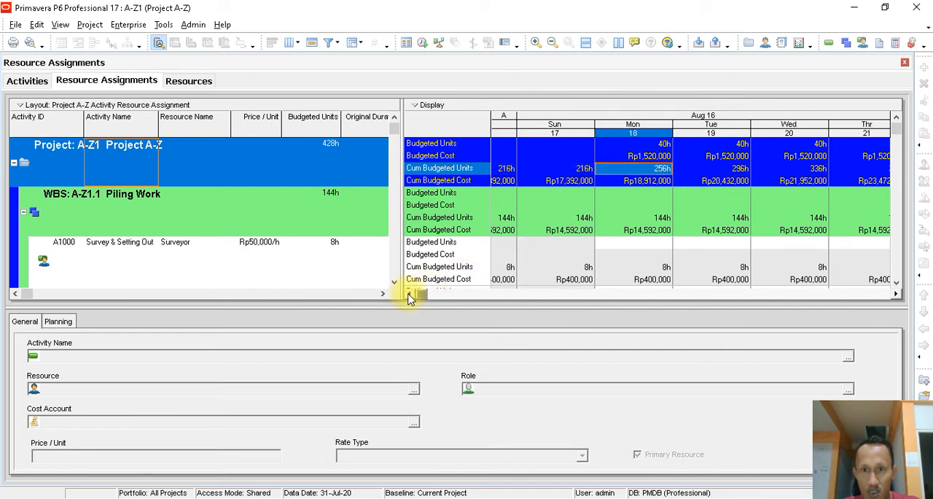
# - Examine Project A-Z's daily and cumulative budgeted units and costs back to Friday 1 August, narrow the day columns and return to the Activities view
pyautogui.click(409, 293)
pyautogui.click(409, 293)
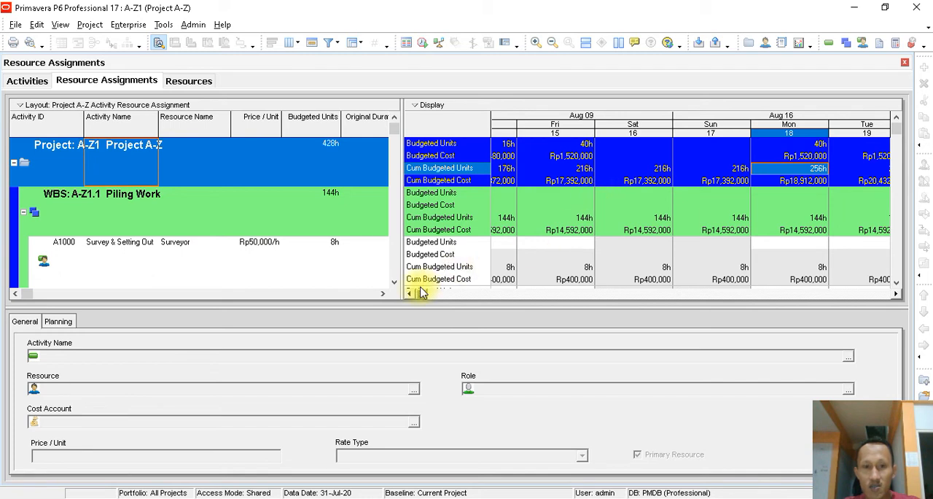
pyautogui.click(409, 293)
pyautogui.click(409, 293)
pyautogui.click(409, 293)
pyautogui.click(409, 293)
pyautogui.click(409, 293)
pyautogui.click(409, 293)
pyautogui.click(409, 293)
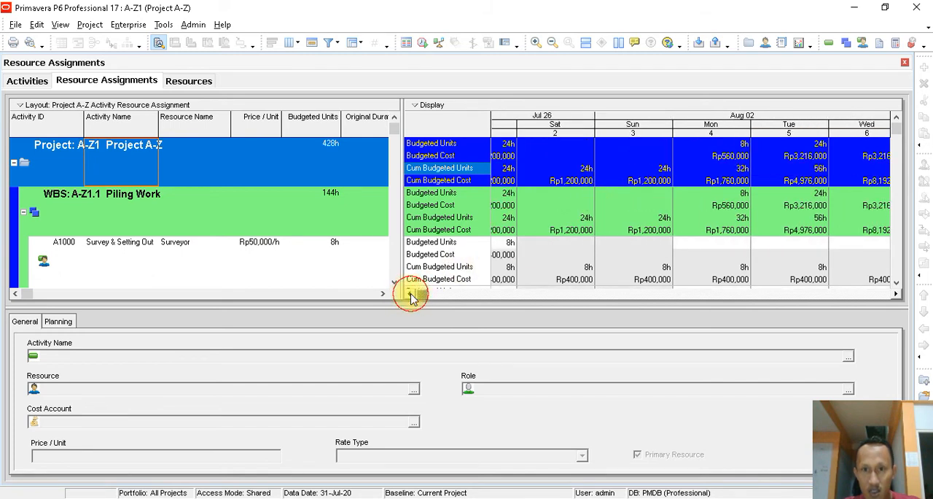
pyautogui.click(409, 293)
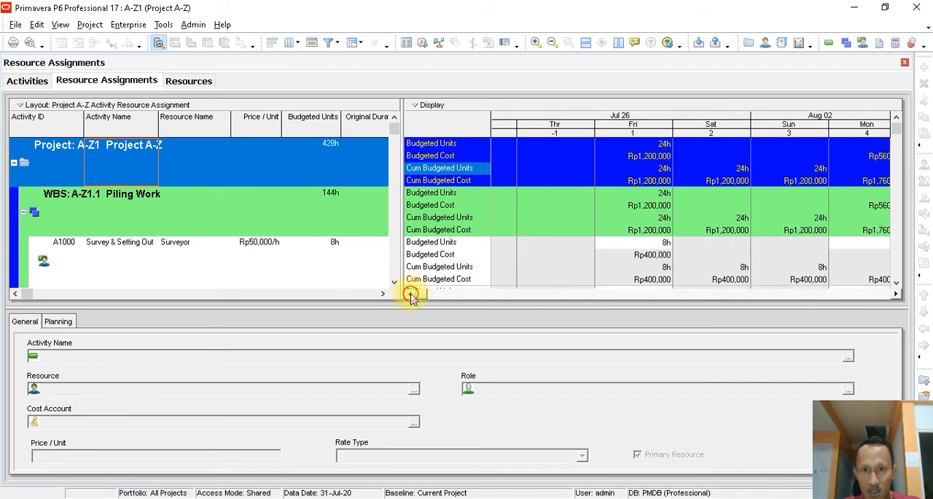
pyautogui.click(896, 293)
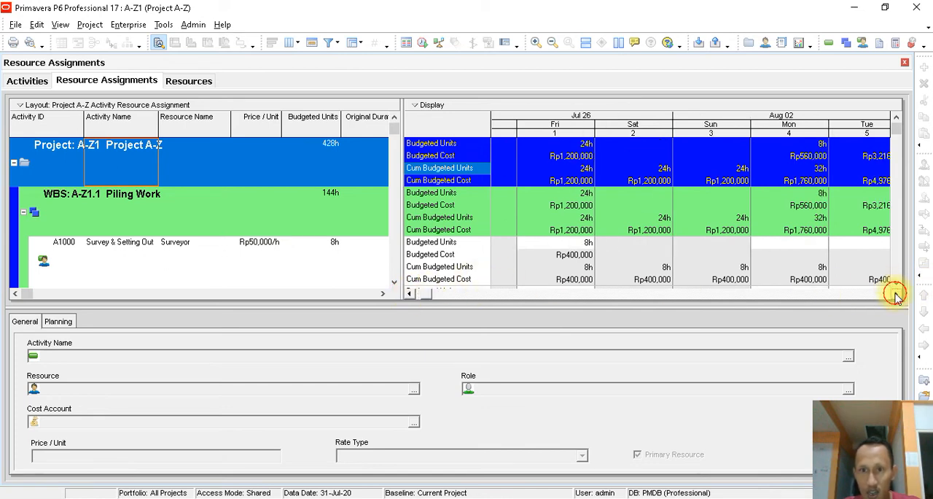
pyautogui.click(896, 293)
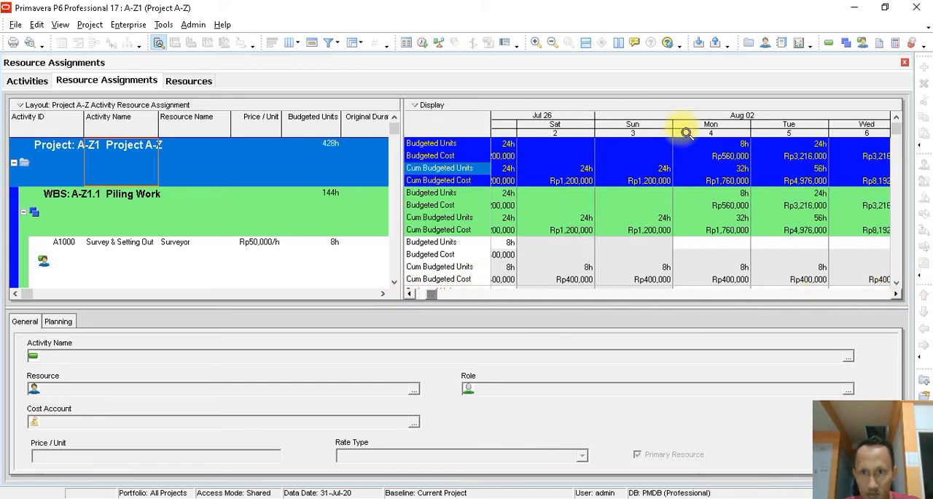
pyautogui.moveTo(672, 132); pyautogui.dragTo(590, 136)
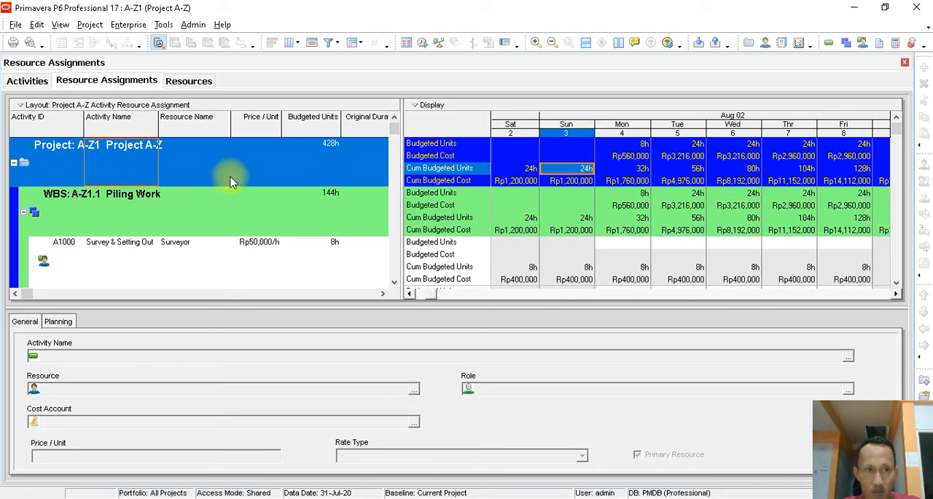
pyautogui.click(30, 82)
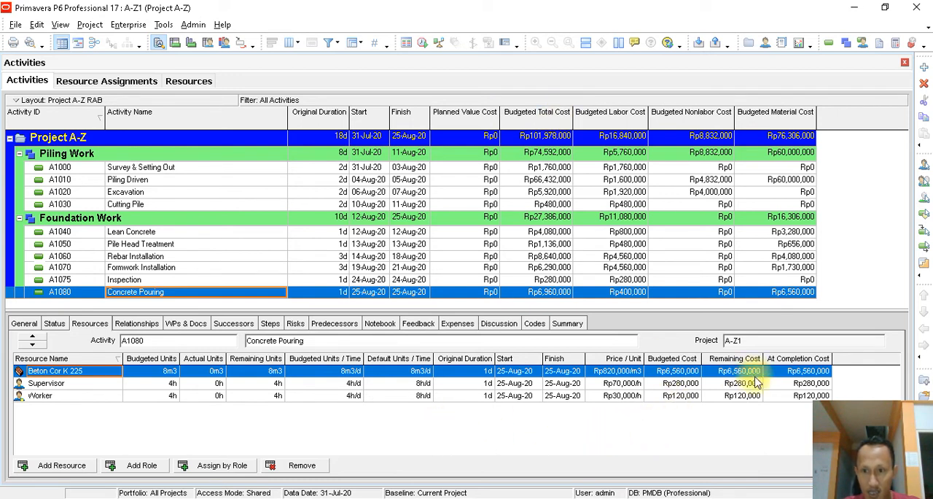
pyautogui.rightClick(415, 419)
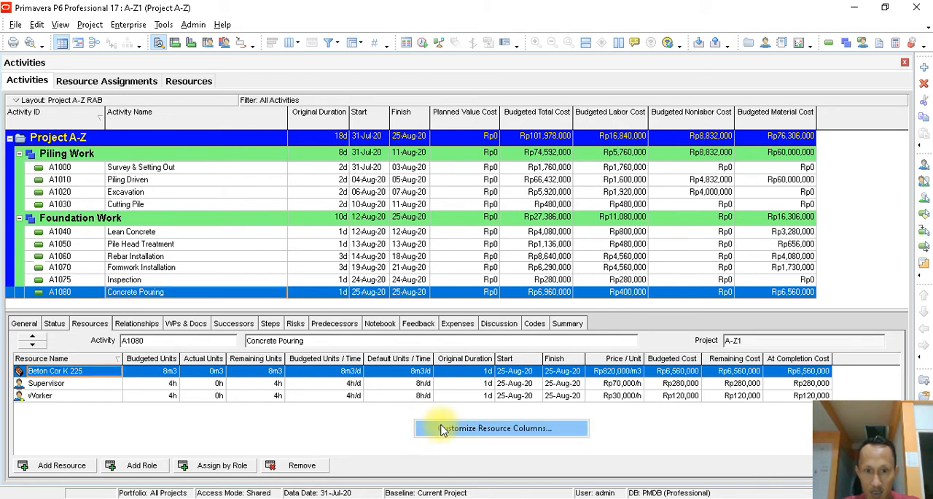
pyautogui.click(440, 429)
pyautogui.click(624, 182)
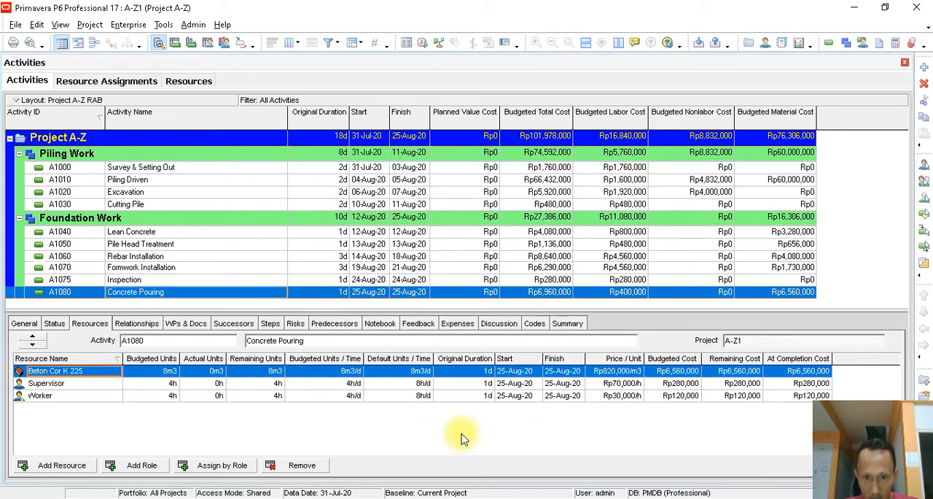
# - Add an Actual Cost column after Budgeted Cost in Concrete Pouring's resource list and widen the new column
pyautogui.rightClick(411, 430)
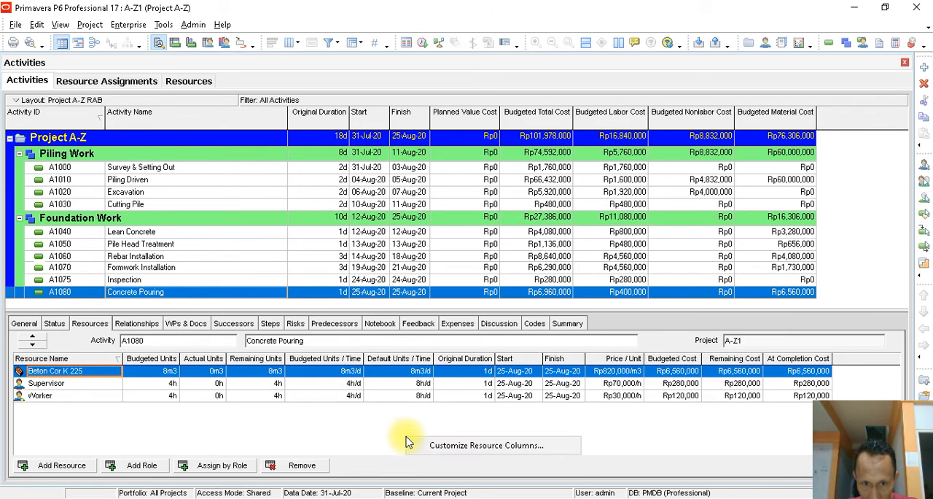
pyautogui.click(437, 443)
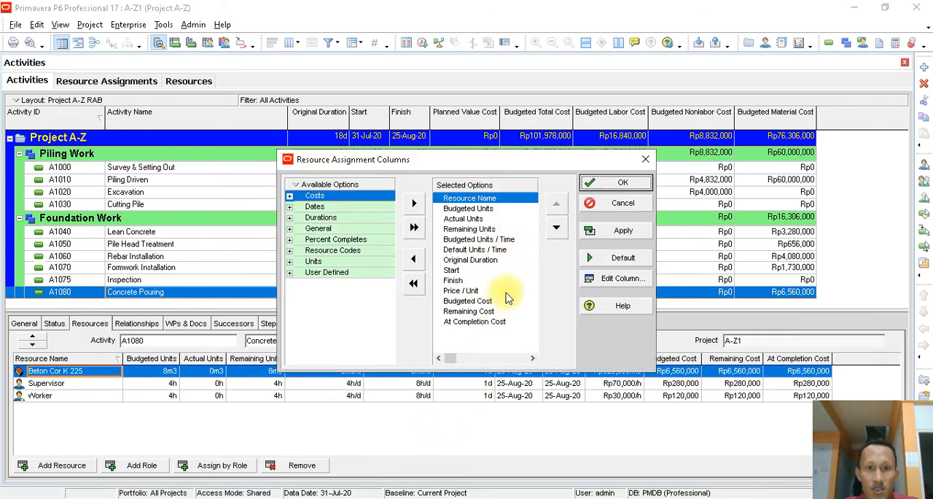
pyautogui.click(485, 300)
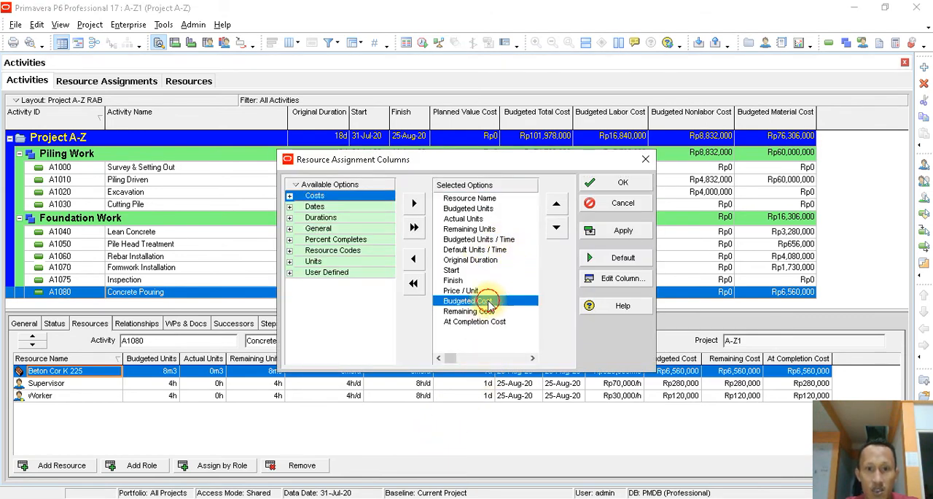
pyautogui.click(290, 196)
pyautogui.click(315, 207)
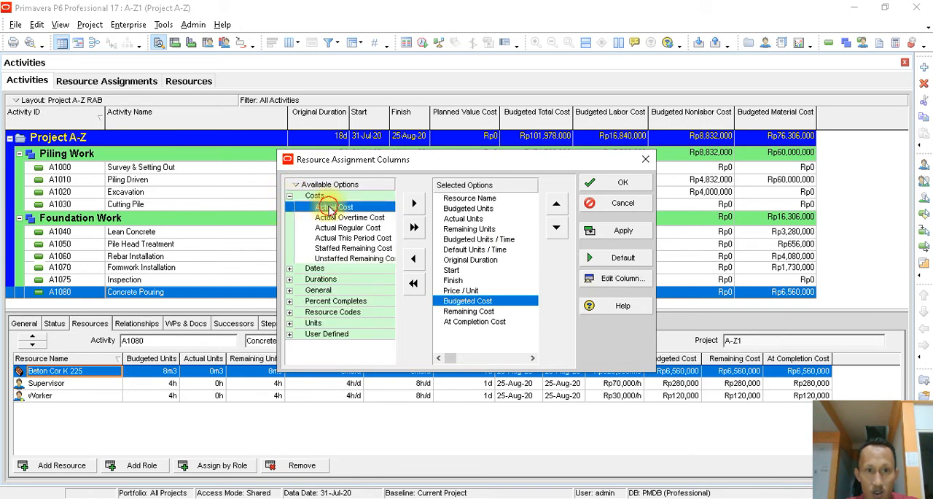
pyautogui.click(413, 204)
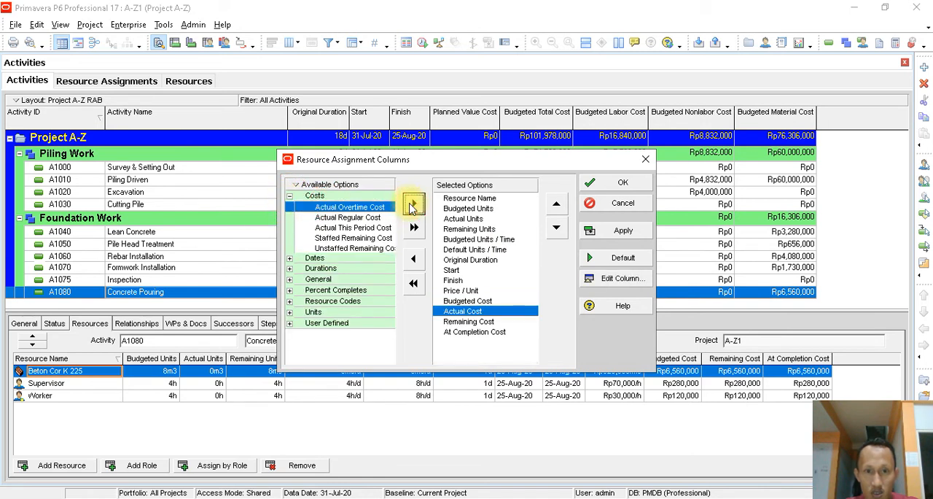
pyautogui.press('Up')
pyautogui.click(471, 312)
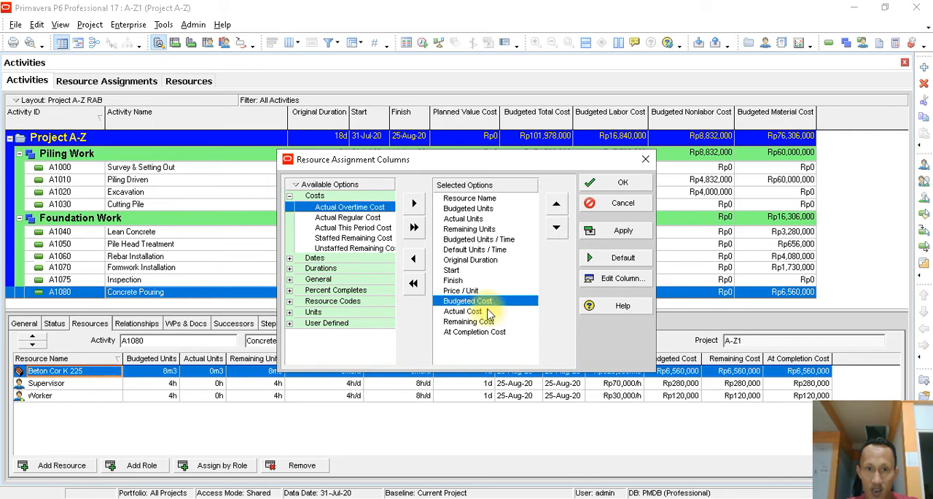
pyautogui.click(623, 230)
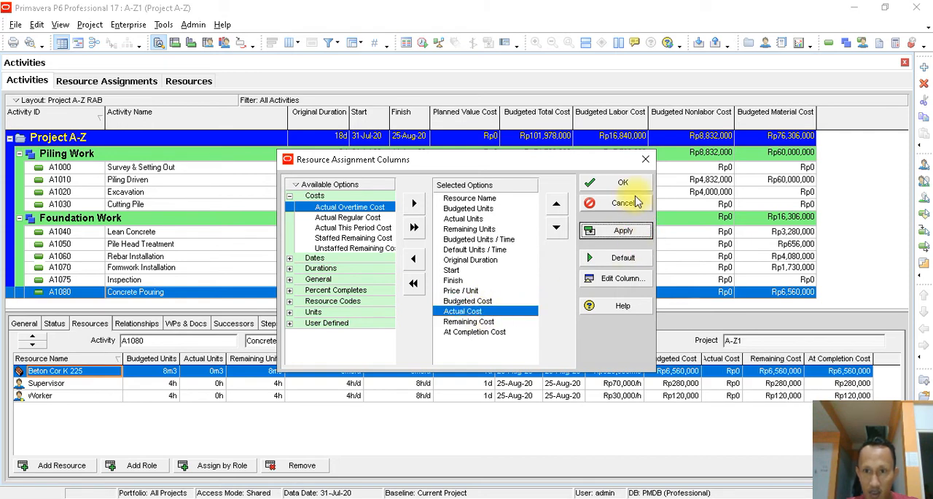
pyautogui.click(623, 182)
pyautogui.moveTo(743, 358)
pyautogui.mouseDown()
pyautogui.moveTo(766, 355)
pyautogui.moveTo(752, 357)
pyautogui.mouseUp()
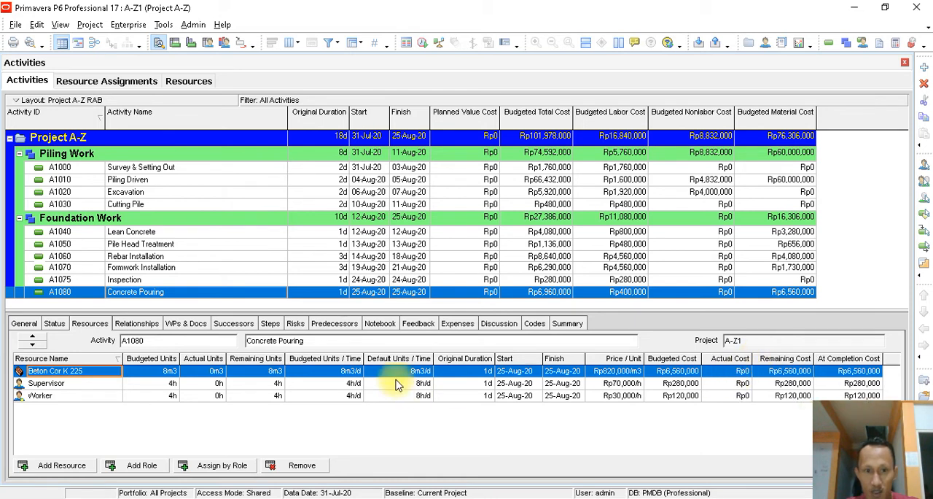
# - Set Concrete Pouring's Budgeted Units / Time to 8h/d for the Supervisor and 32h/d for the Worker
pyautogui.click(352, 385)
pyautogui.click(352, 385)
pyautogui.write('8')
pyautogui.click(353, 395)
pyautogui.click(354, 396)
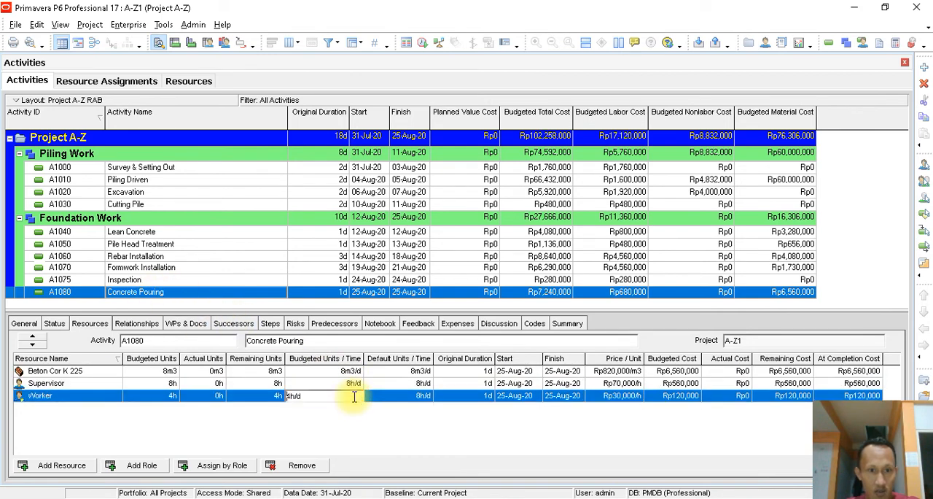
pyautogui.moveTo(354, 396); pyautogui.dragTo(195, 393)
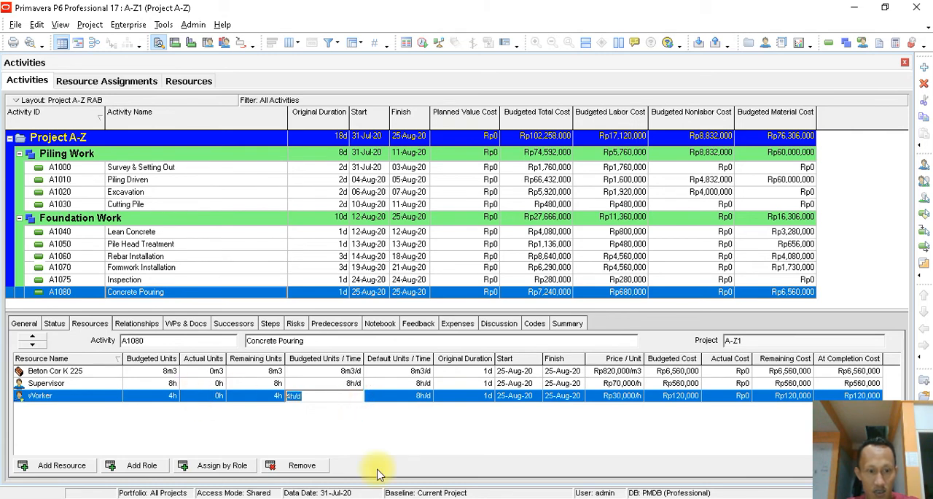
pyautogui.write('32')
pyautogui.press('Return')
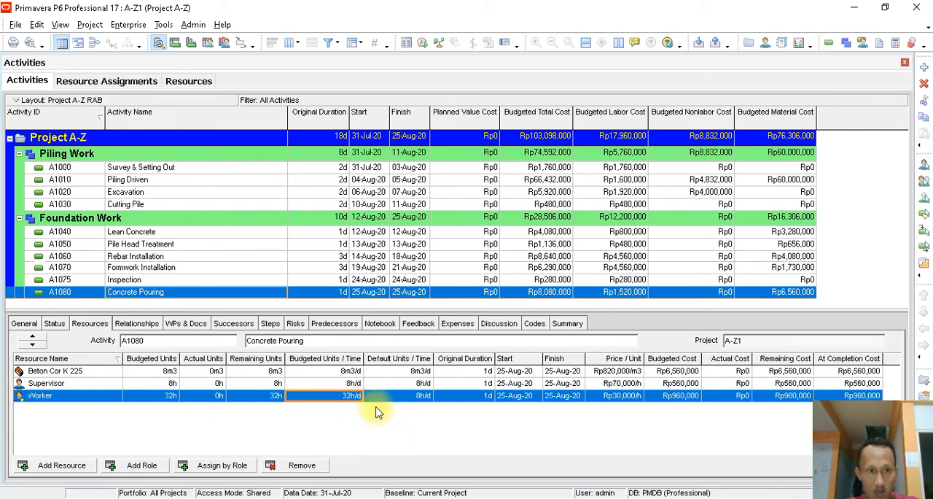
# - Review the budgeted units of the resources assigned to Inspection and Formwork Installation, including Paku Kayu, Triplek, Supervisor and Worker
pyautogui.click(251, 281)
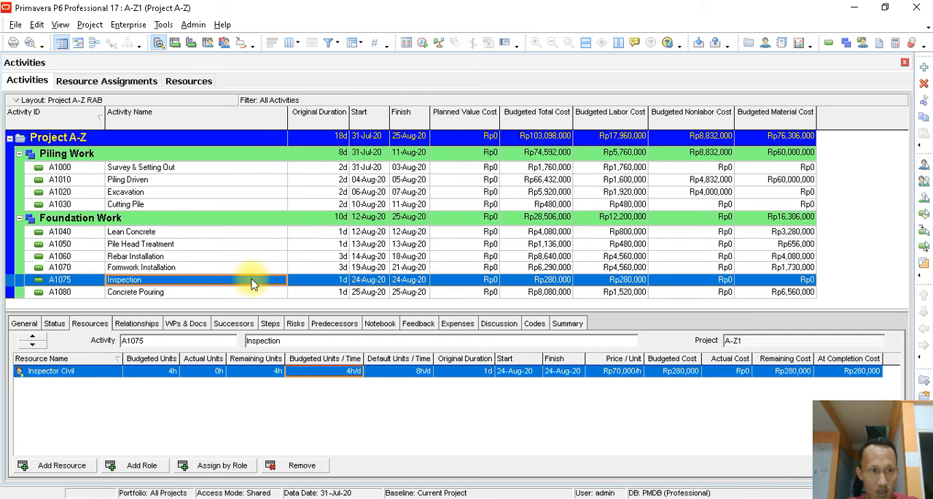
pyautogui.click(344, 371)
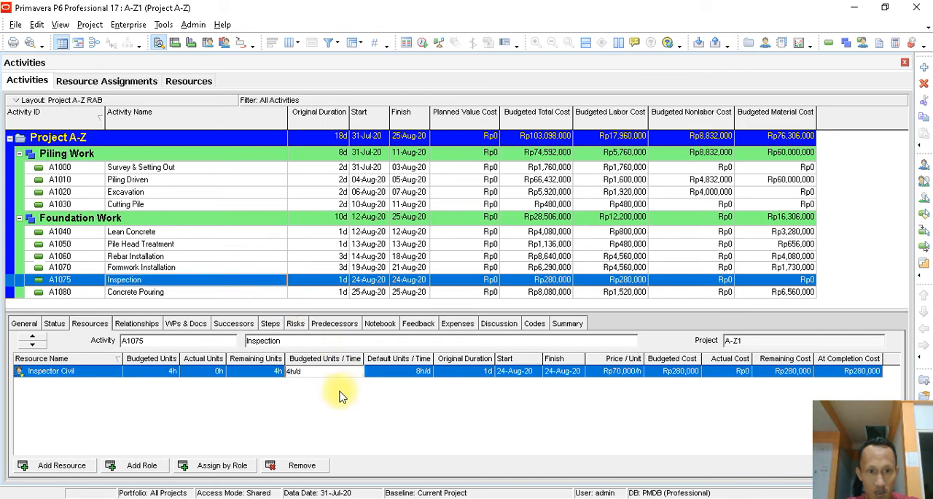
pyautogui.click(341, 392)
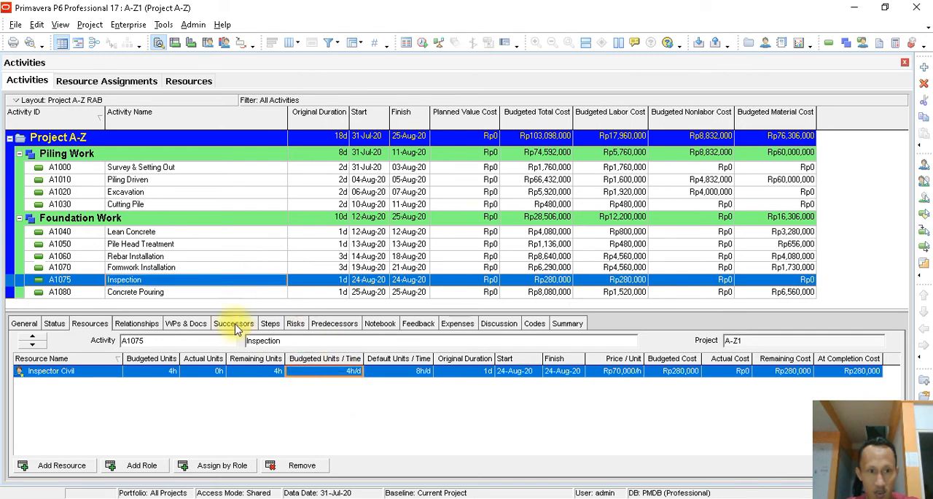
pyautogui.click(204, 268)
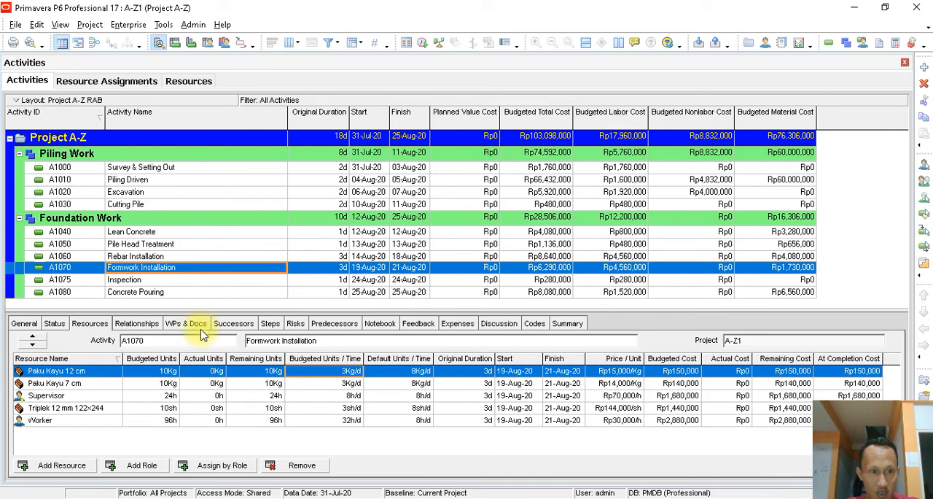
pyautogui.click(168, 409)
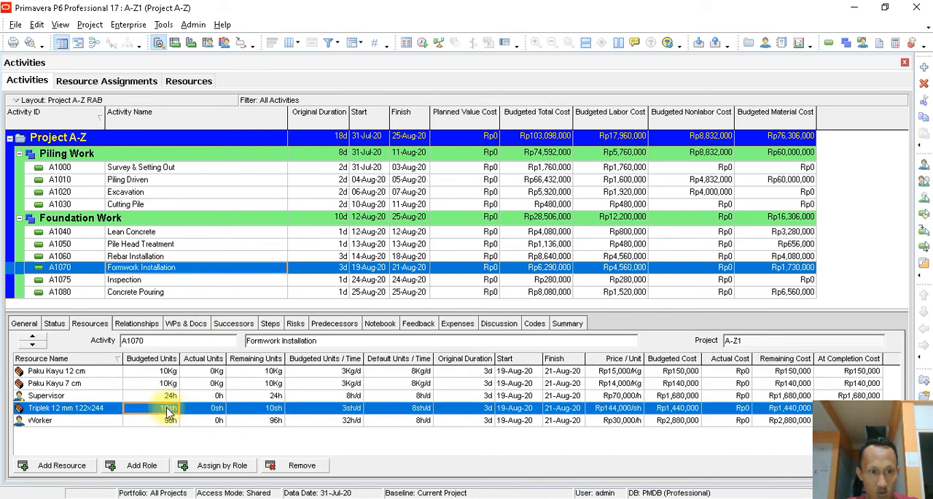
pyautogui.click(168, 420)
pyautogui.click(166, 372)
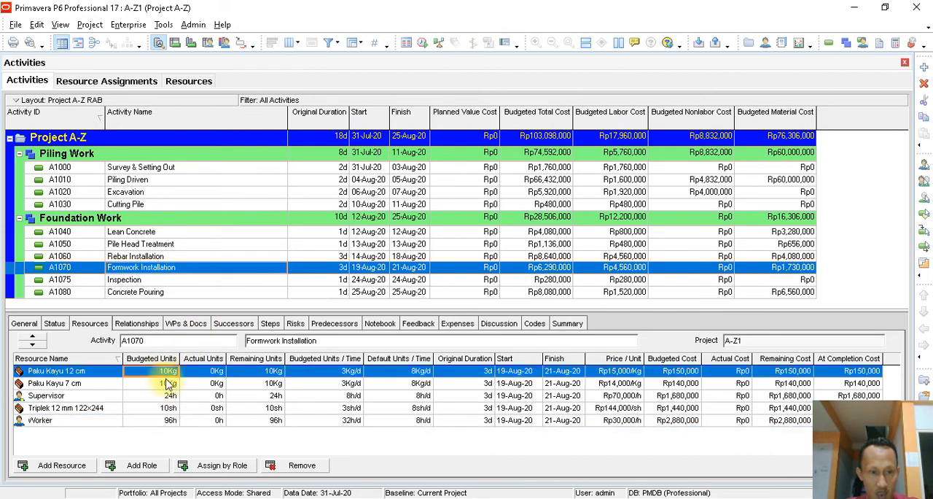
pyautogui.click(167, 383)
pyautogui.click(165, 395)
pyautogui.click(165, 371)
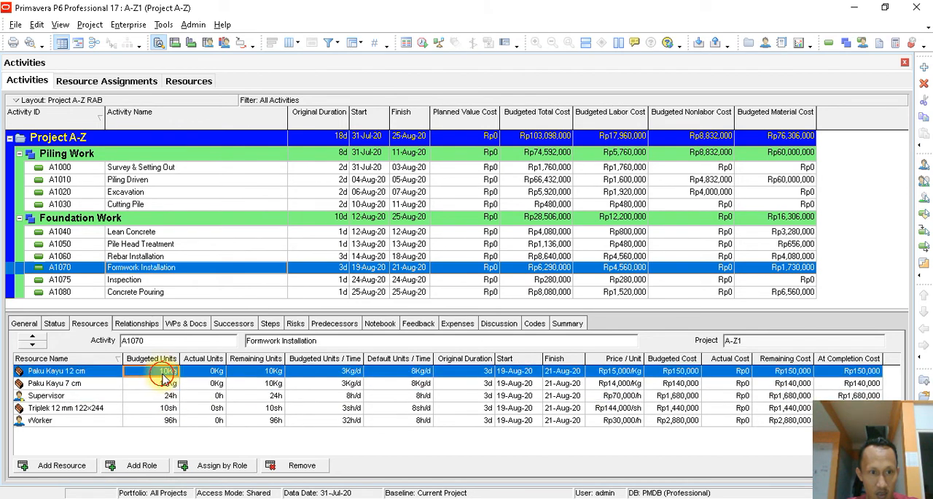
pyautogui.click(168, 383)
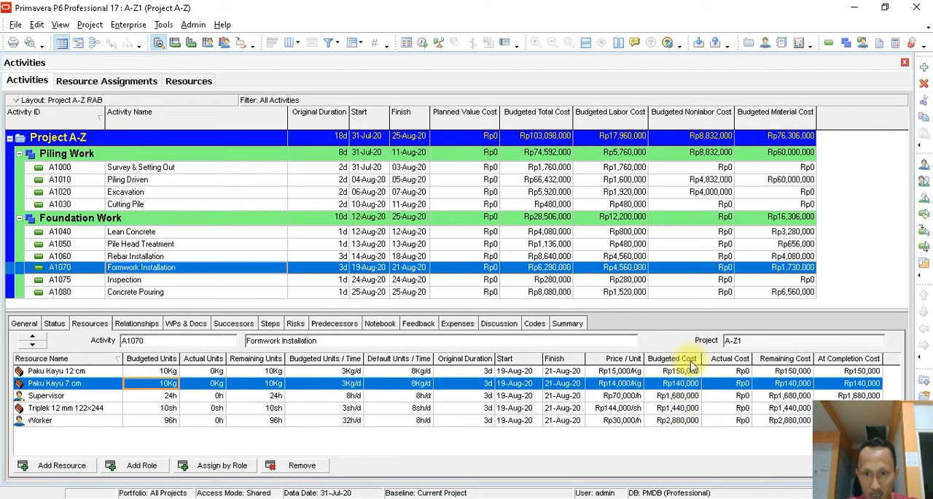
# - Widen the Budgeted Cost column and compare Paku Kayu 12 cm's budgeted cost with its unit price and budgeted units
pyautogui.moveTo(701, 357); pyautogui.dragTo(713, 358)
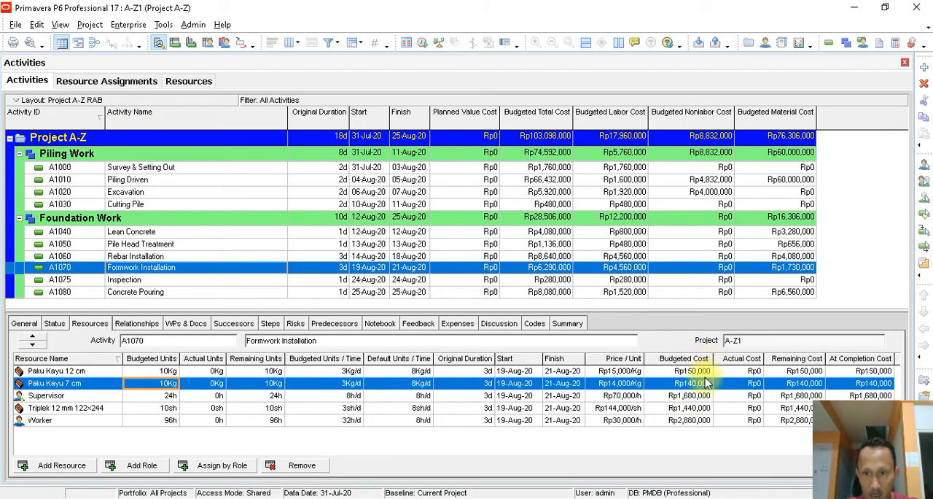
pyautogui.click(703, 371)
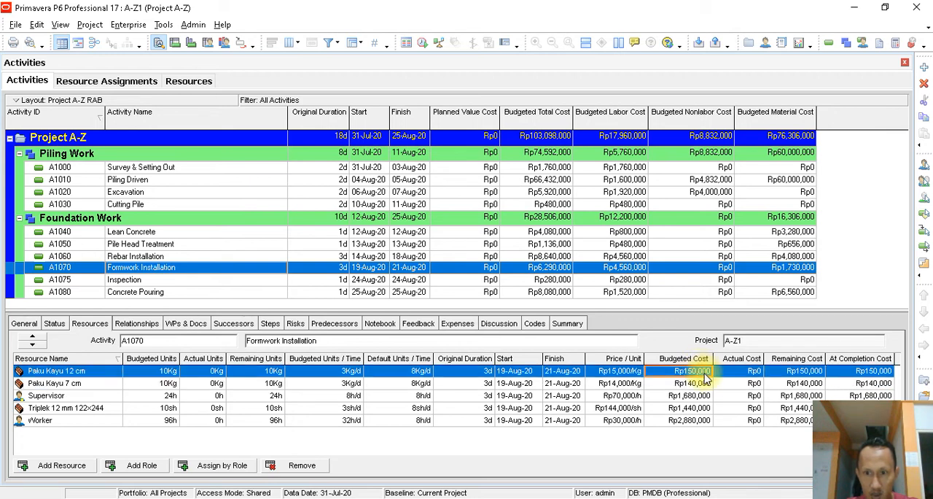
pyautogui.click(623, 372)
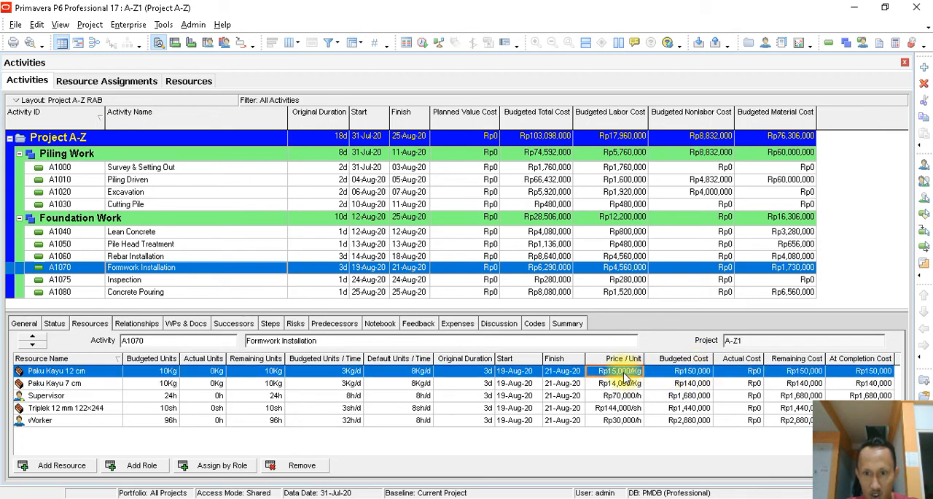
pyautogui.click(149, 372)
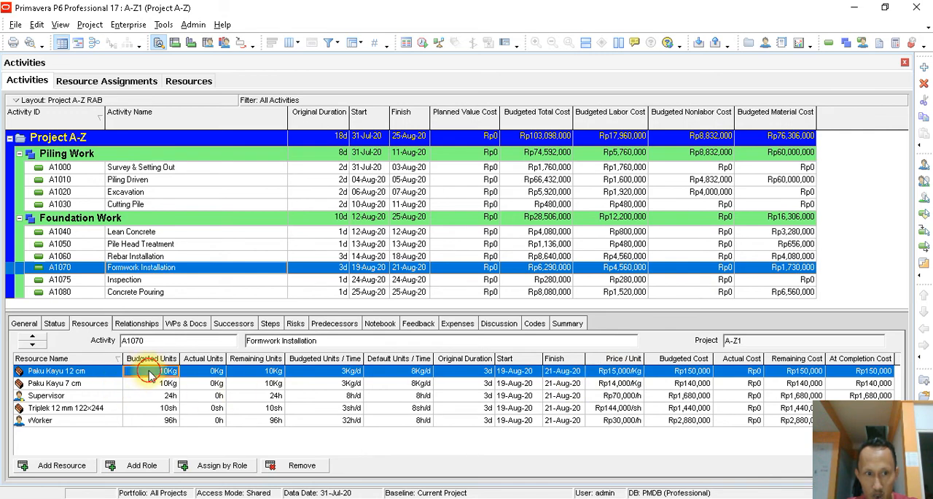
pyautogui.click(691, 373)
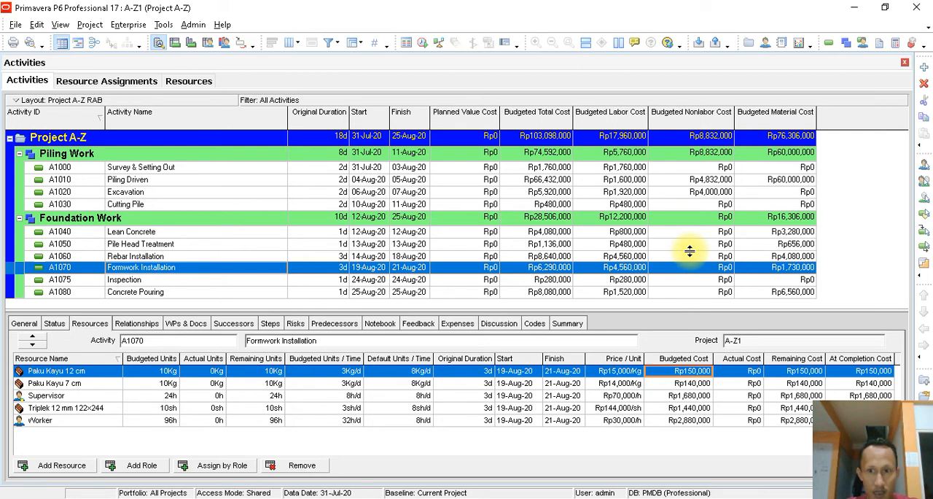
# - Set Concrete Pouring's budgeted units for Beton Cor K 225 to 150 m3 and check the activity's budgeted material cost
pyautogui.click(711, 293)
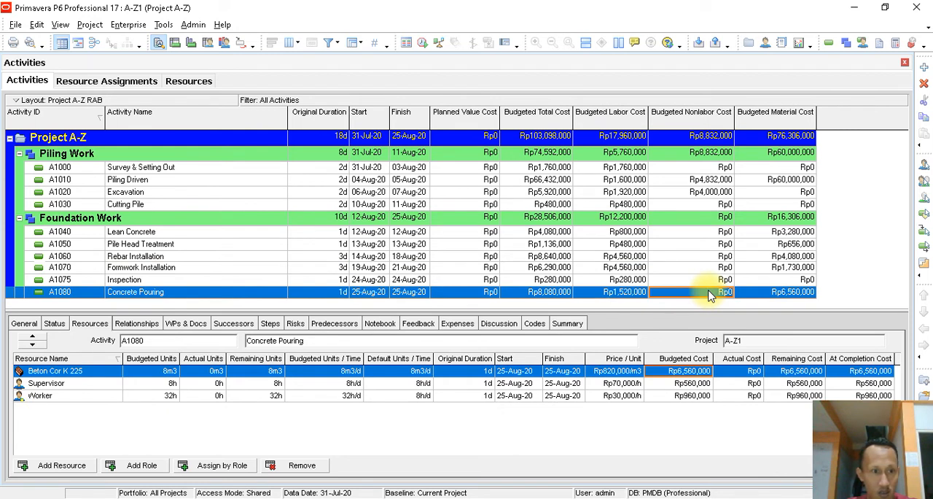
pyautogui.click(156, 372)
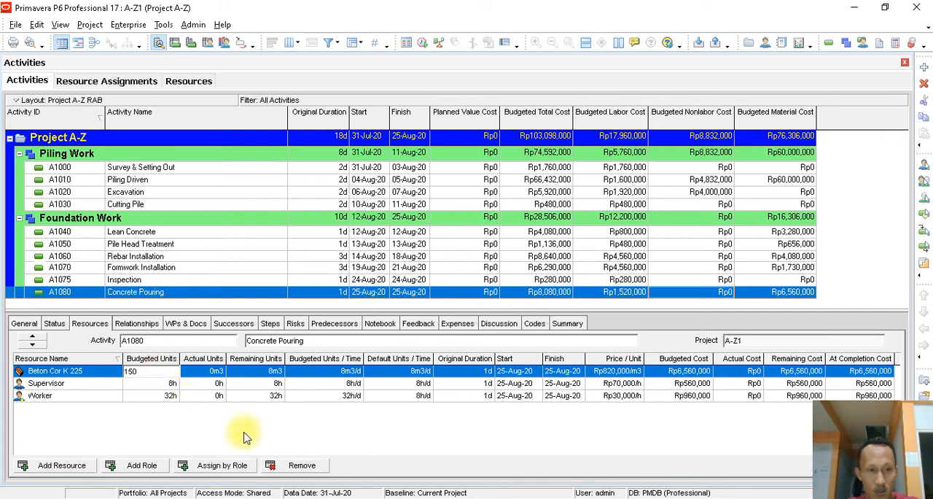
pyautogui.press('Return')
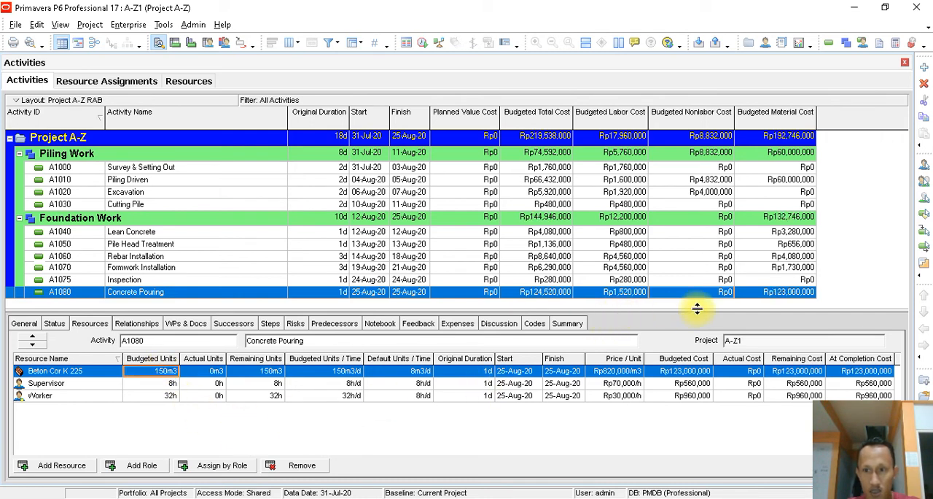
pyautogui.click(778, 294)
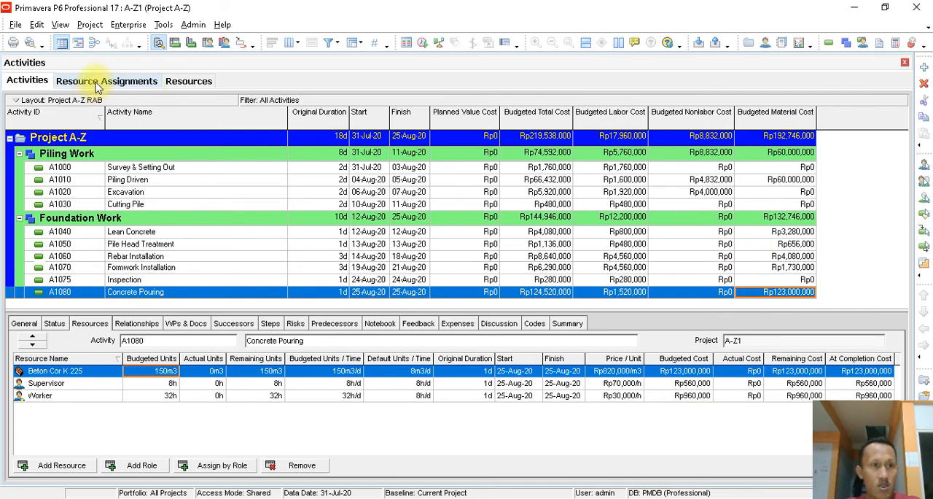
# - Show the Activity Usage Profile together with the Gantt chart and narrow the activity table to widen both charts
pyautogui.click(192, 43)
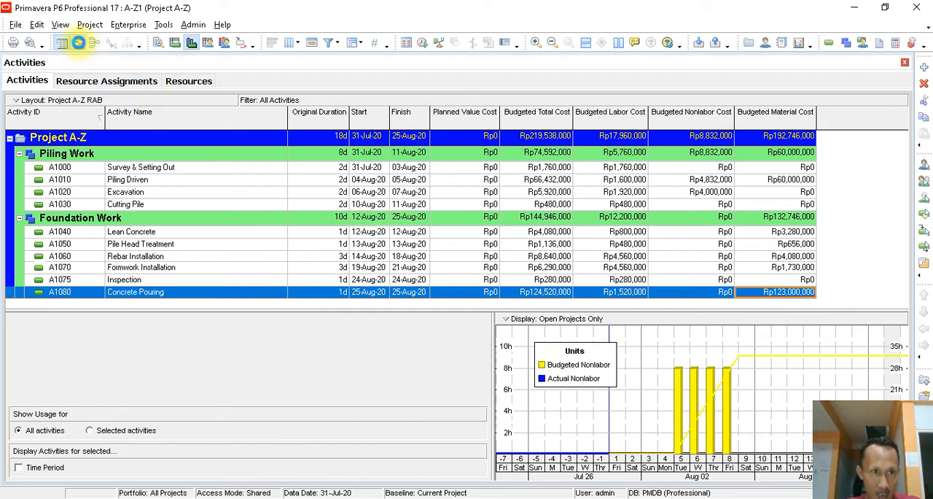
pyautogui.click(78, 43)
pyautogui.moveTo(492, 334); pyautogui.dragTo(436, 324)
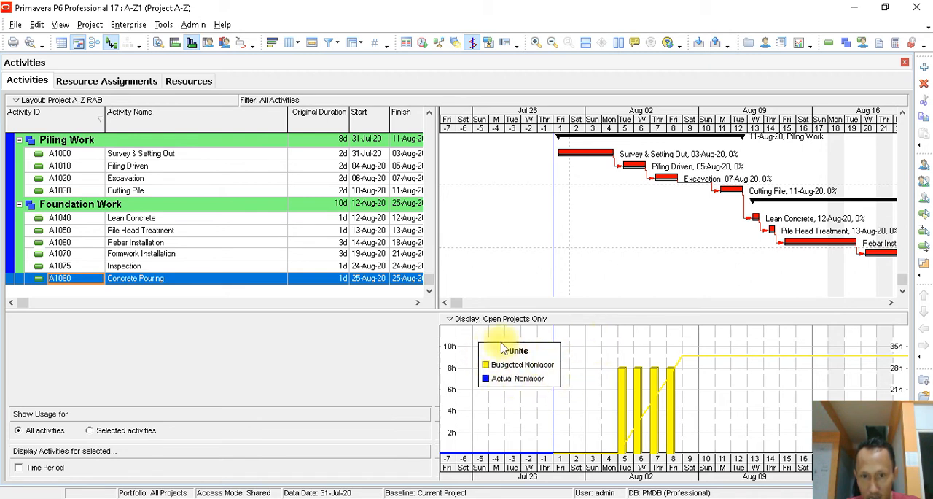
# - Filter the usage profile's bars and curves to Labor, displayed in units
pyautogui.rightClick(601, 342)
pyautogui.rightClick(583, 341)
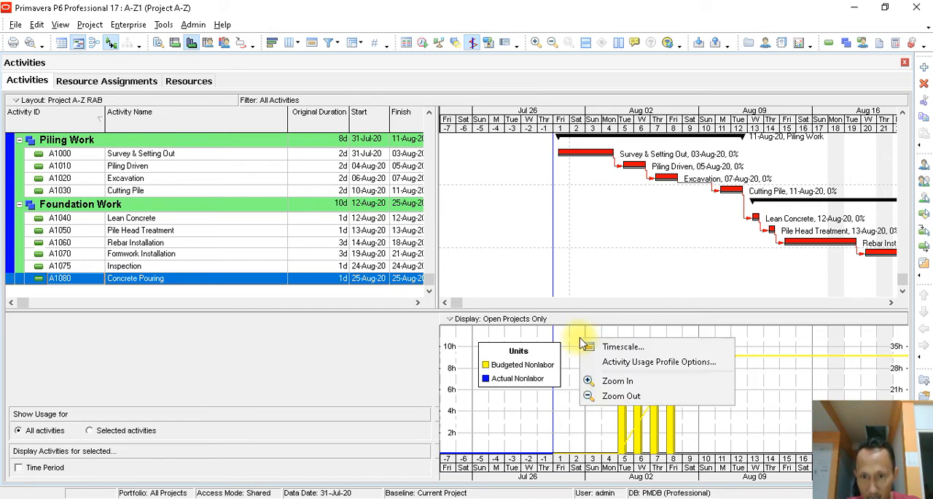
pyautogui.click(662, 363)
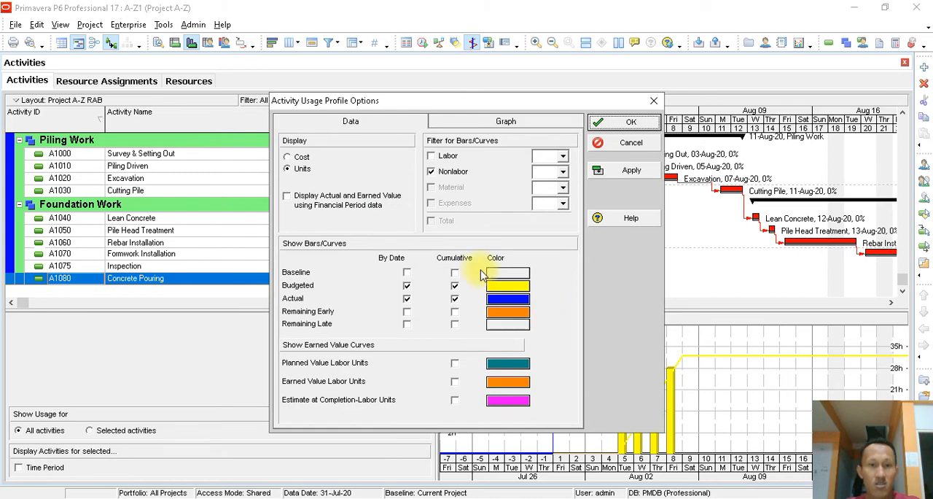
pyautogui.click(431, 155)
pyautogui.click(620, 177)
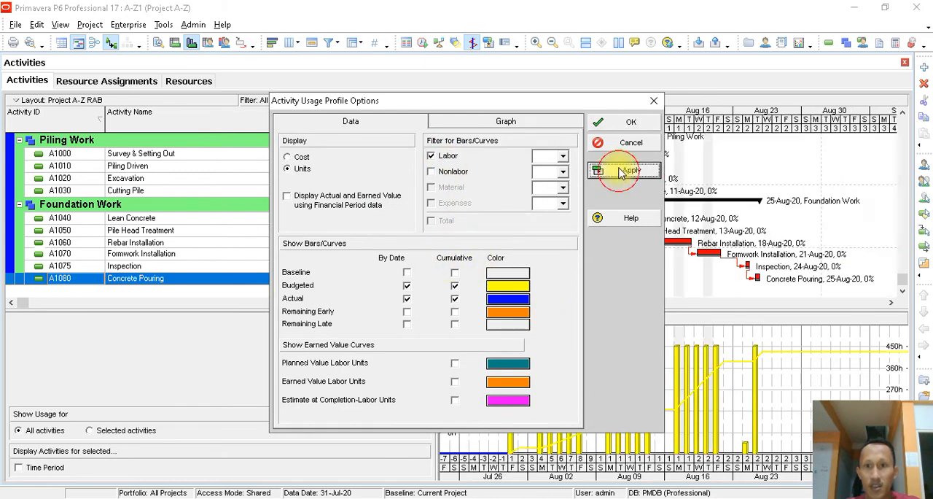
pyautogui.click(629, 123)
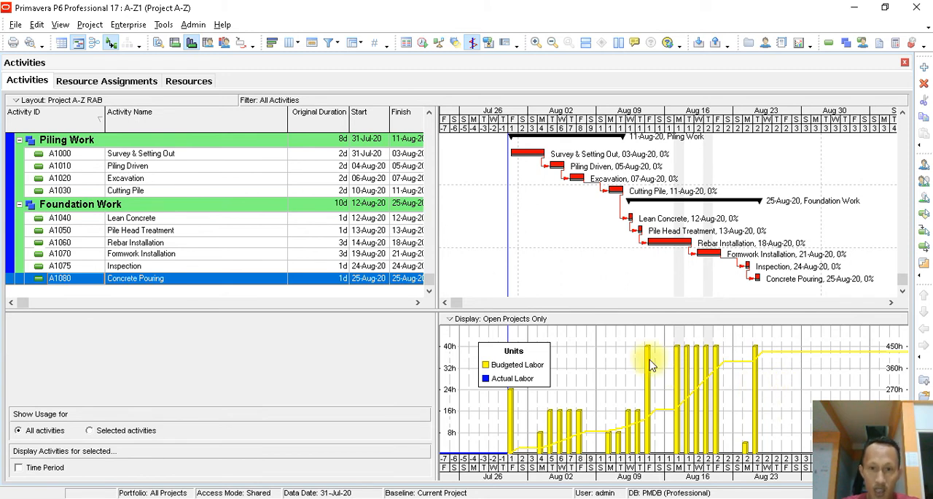
# - Set the usage profile to display Cost, with its bars and curves filtered to Total only
pyautogui.rightClick(602, 353)
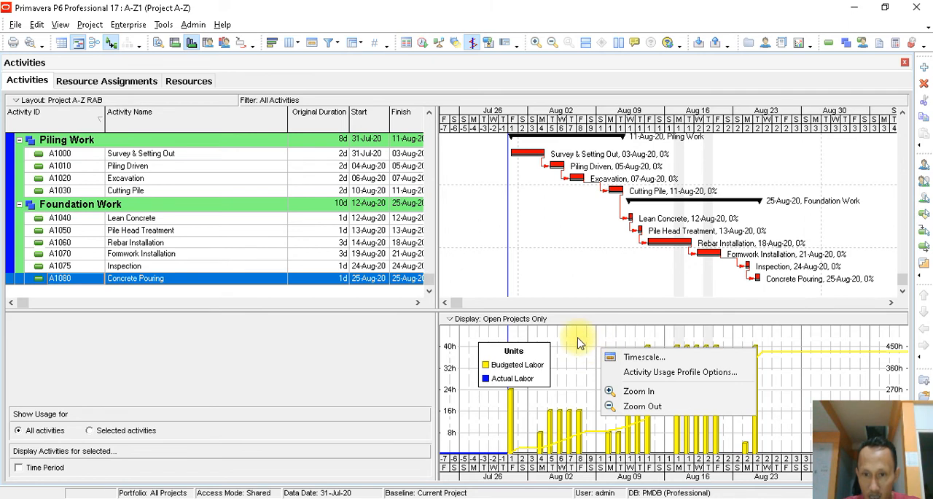
pyautogui.click(578, 342)
pyautogui.rightClick(578, 343)
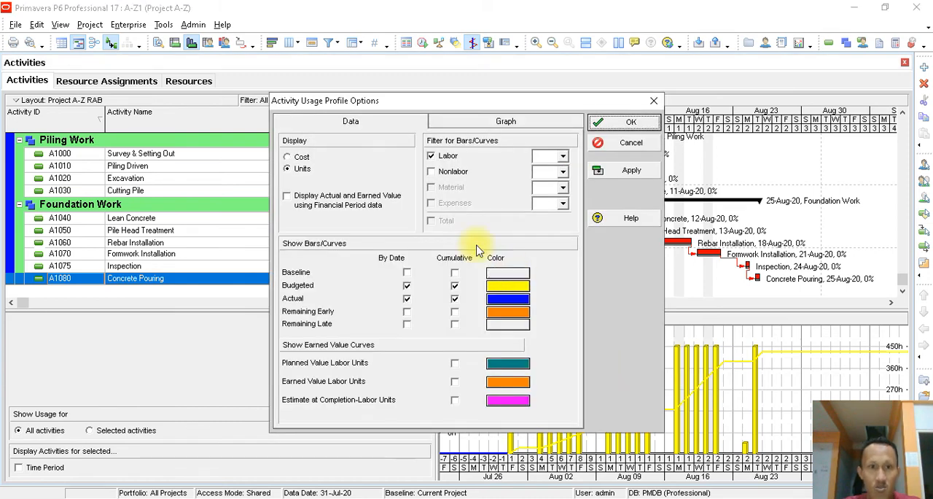
pyautogui.click(301, 157)
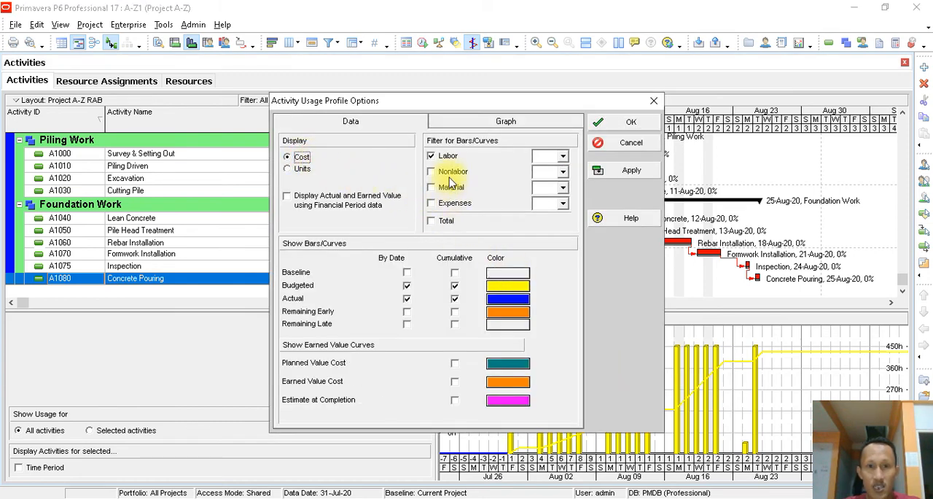
pyautogui.click(436, 155)
pyautogui.click(447, 158)
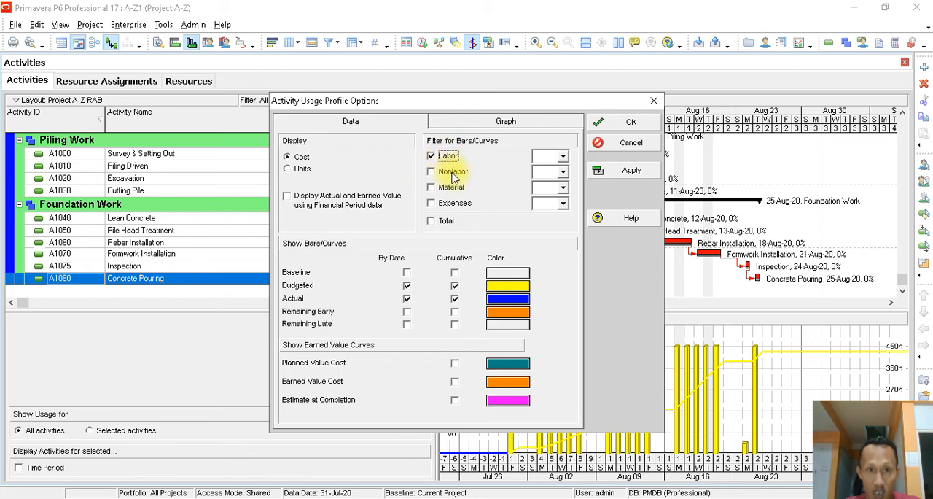
pyautogui.click(452, 173)
pyautogui.click(431, 156)
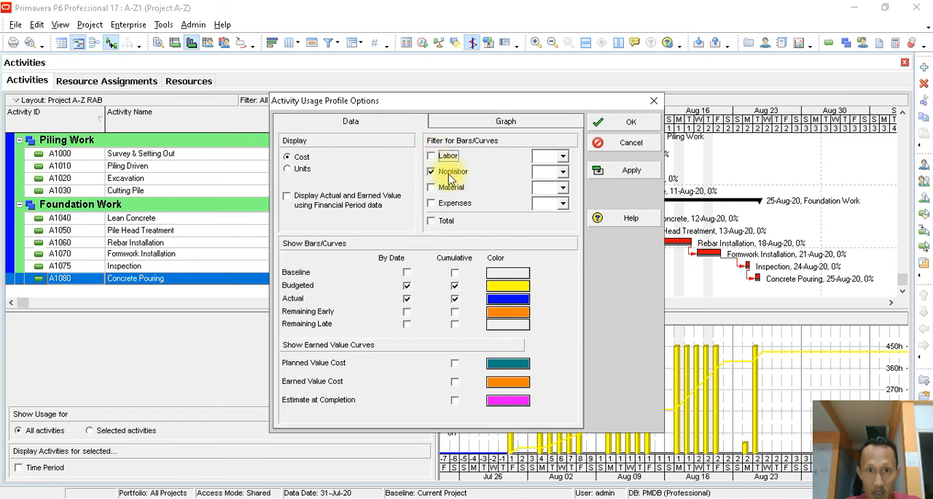
pyautogui.click(445, 223)
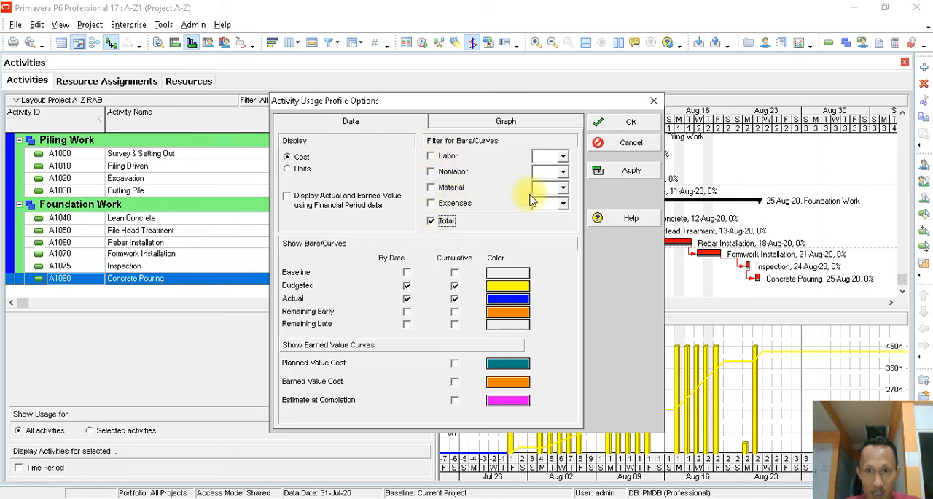
pyautogui.click(614, 172)
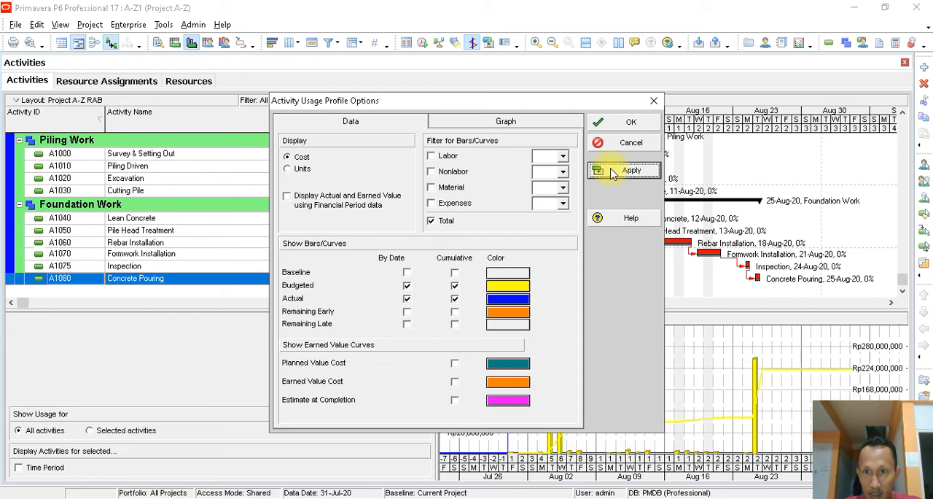
pyautogui.click(617, 124)
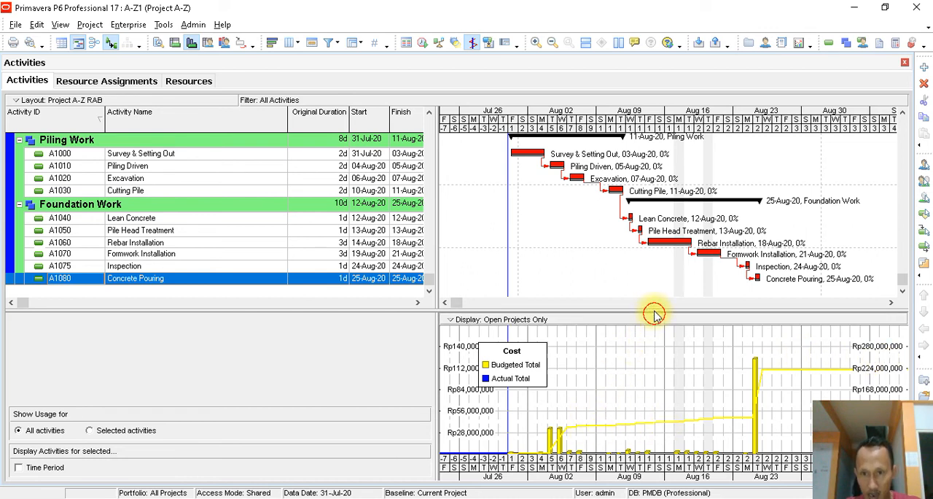
# - Enlarge the usage profile chart over most of the Gantt chart and activity table
pyautogui.moveTo(656, 310); pyautogui.dragTo(687, 177)
pyautogui.moveTo(433, 232); pyautogui.dragTo(51, 277)
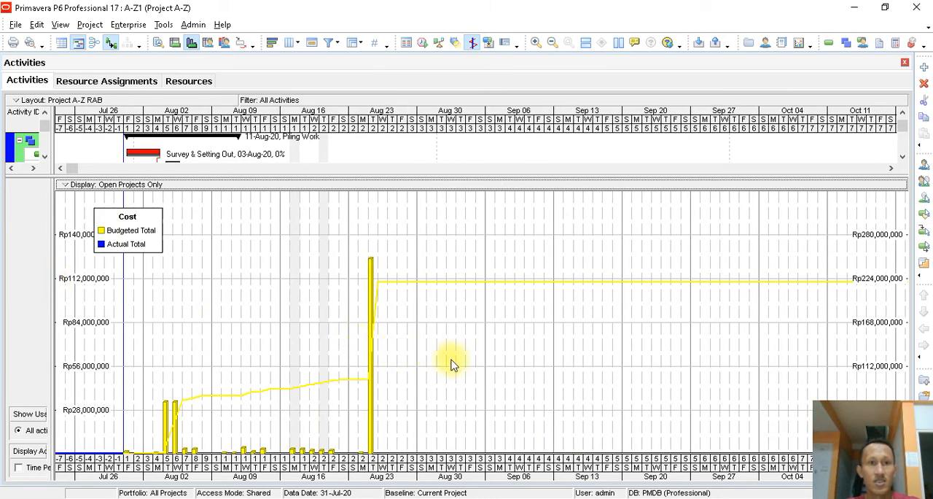
pyautogui.rightClick(437, 220)
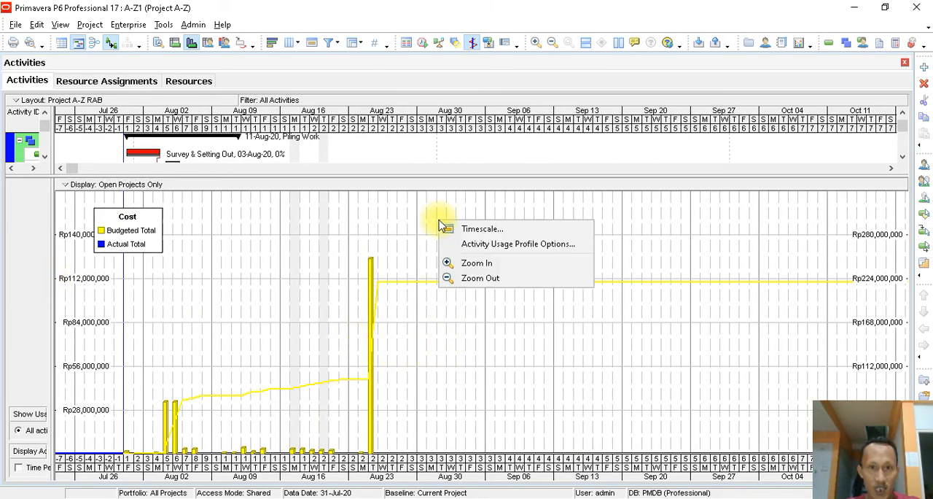
pyautogui.click(398, 210)
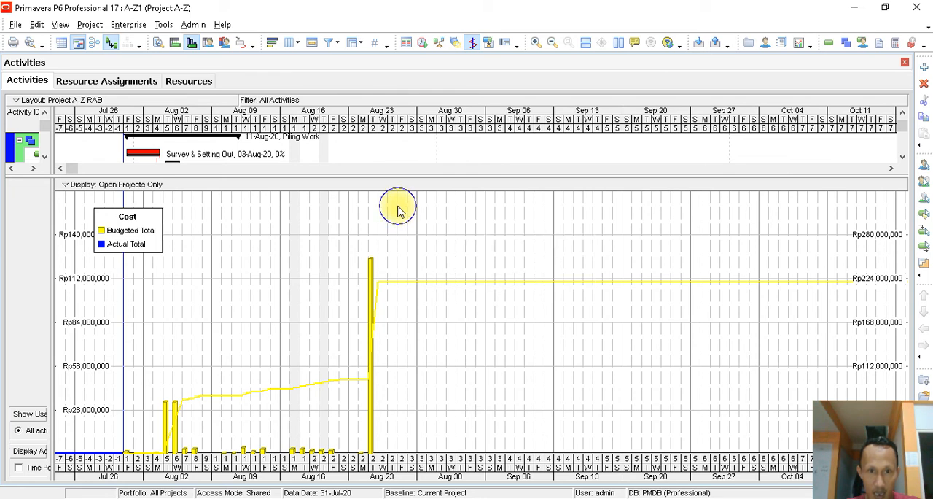
# - Turn off 3D Bars in the usage profile's graph options, apply the change, and turn the option back on
pyautogui.rightClick(397, 208)
pyautogui.click(429, 232)
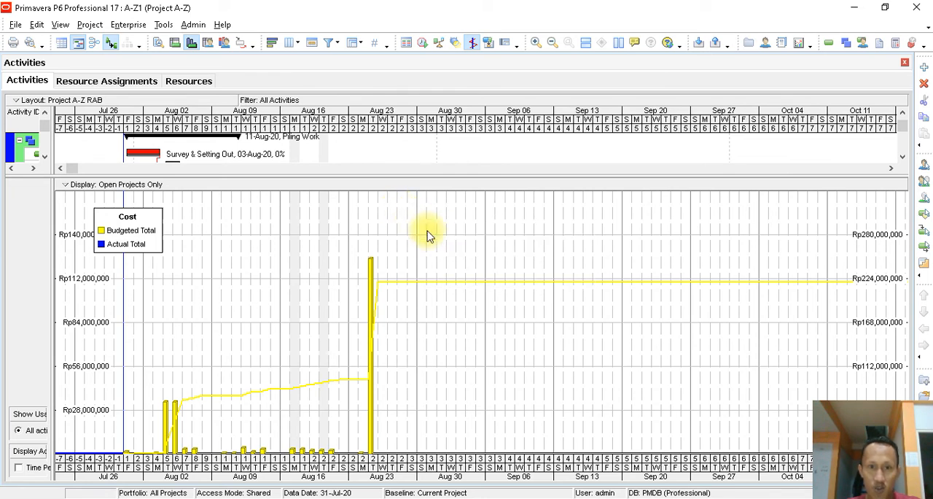
pyautogui.click(511, 126)
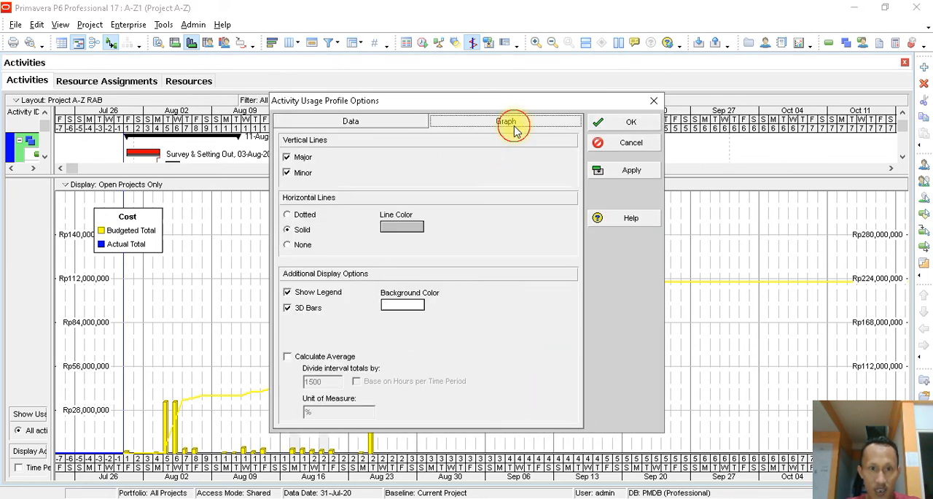
pyautogui.click(309, 310)
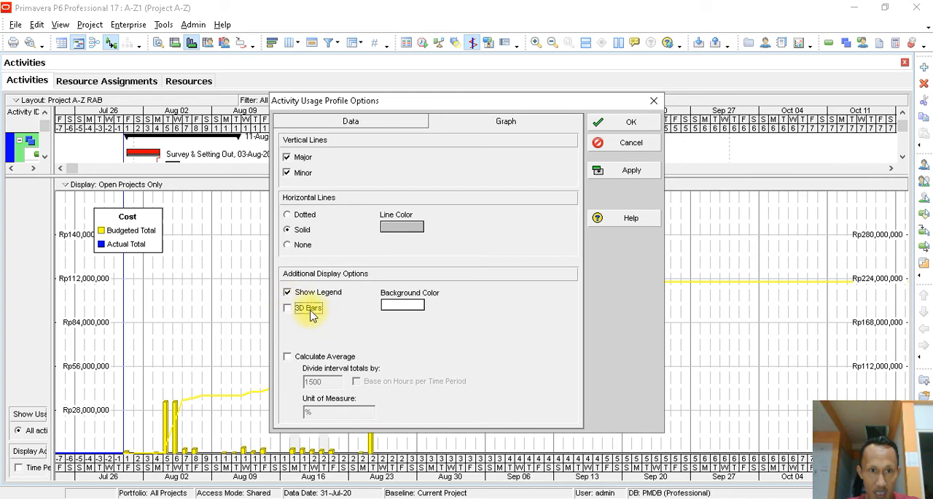
pyautogui.click(627, 170)
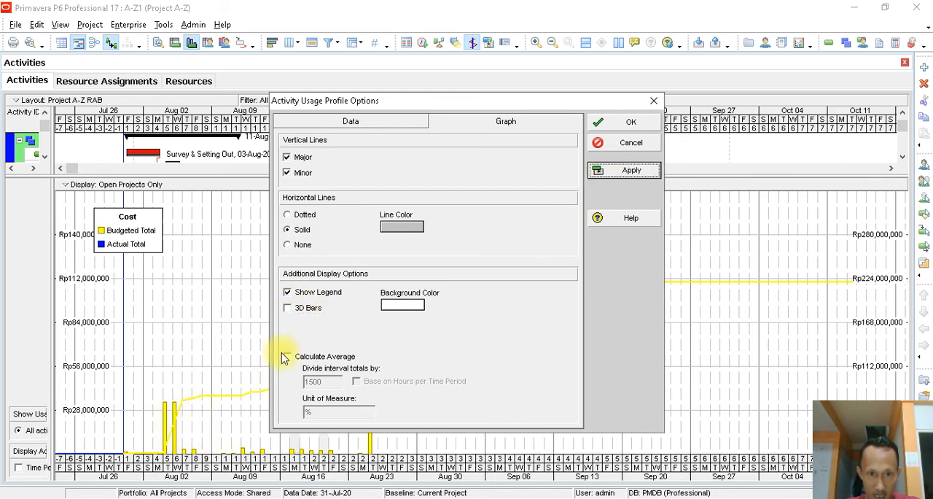
pyautogui.click(307, 309)
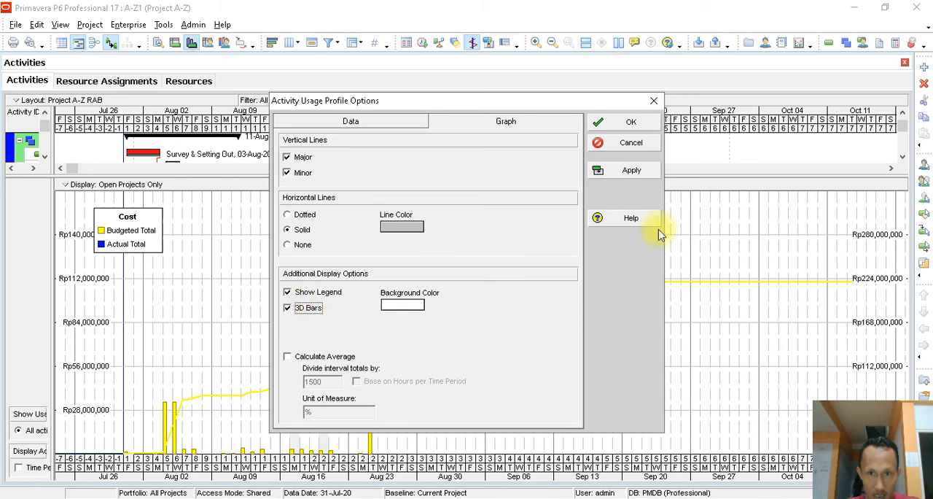
pyautogui.click(647, 172)
# - Try a magenta background color for the usage profile, reset it to white and accept the options
pyautogui.click(396, 308)
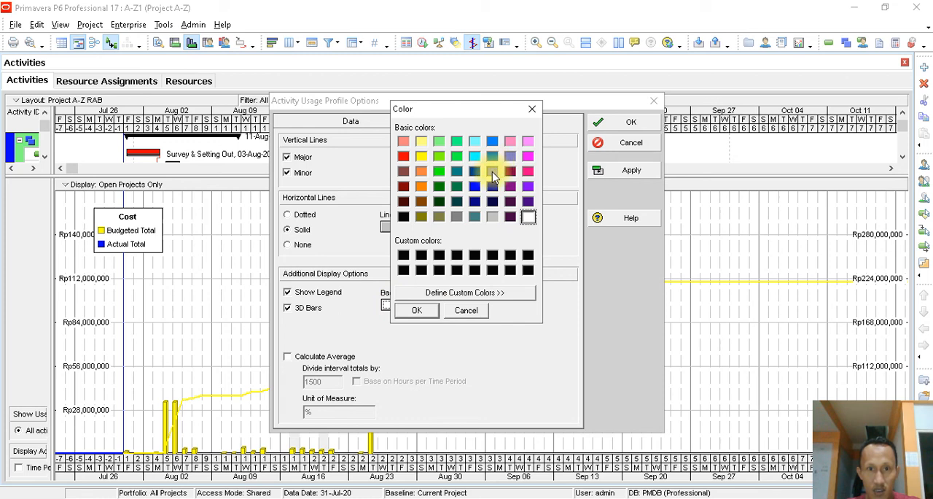
pyautogui.click(528, 156)
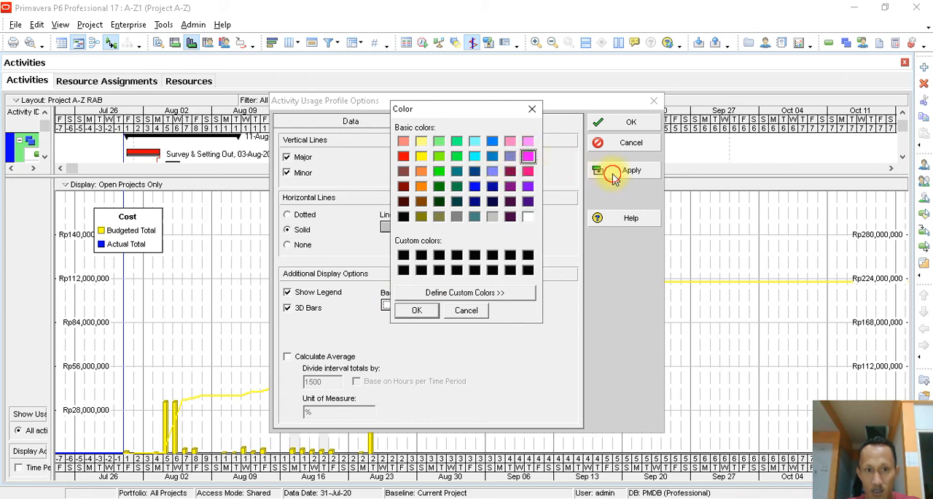
pyautogui.click(427, 311)
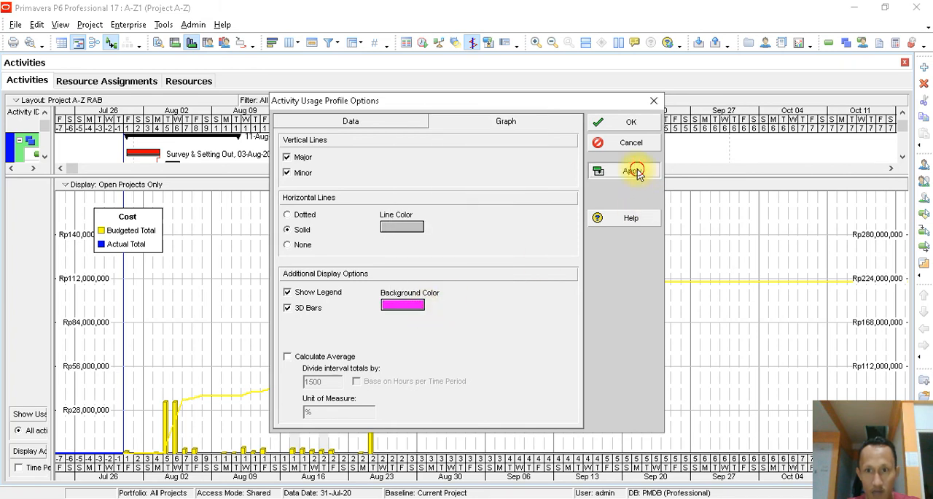
pyautogui.click(635, 171)
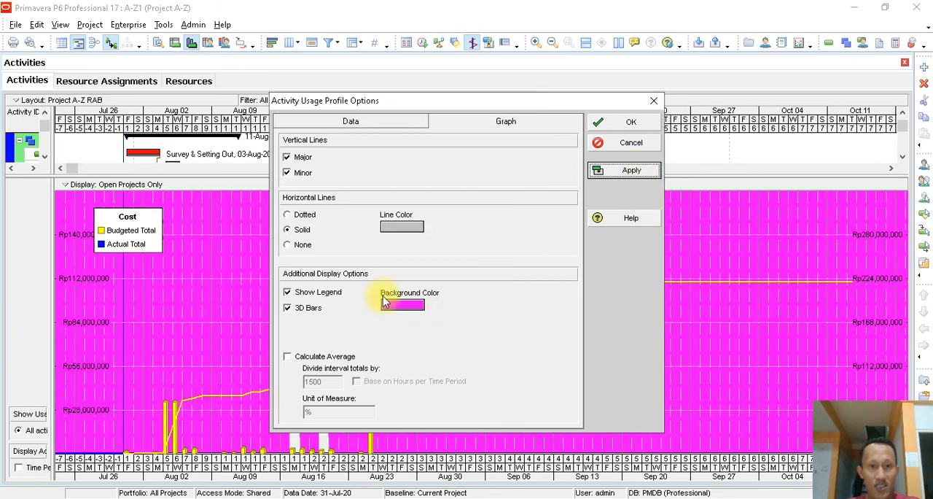
pyautogui.click(405, 306)
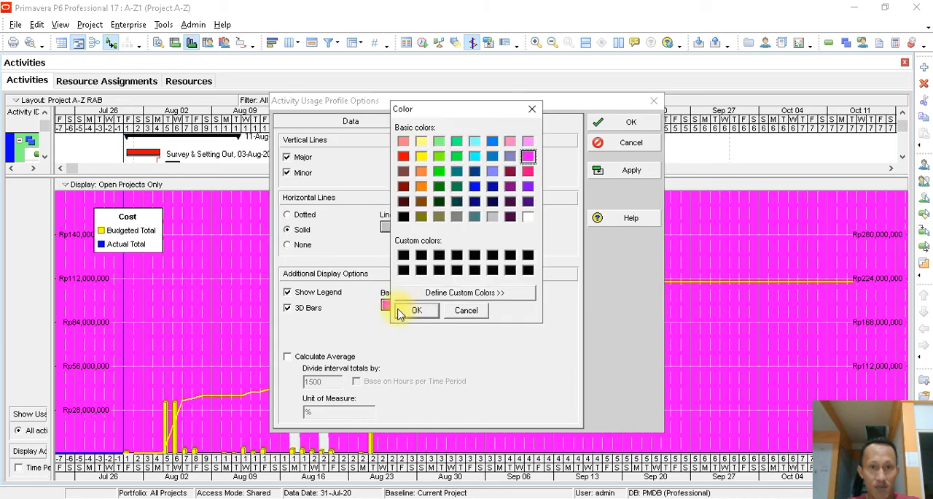
pyautogui.click(528, 217)
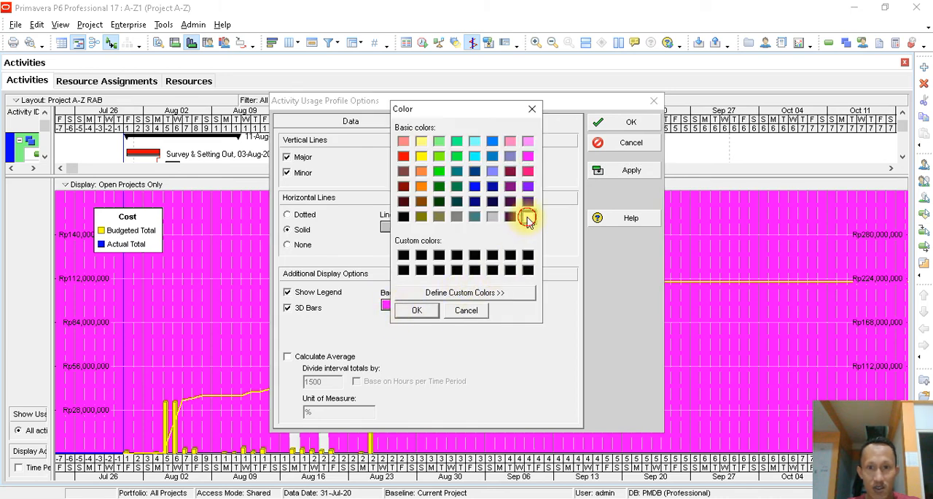
pyautogui.click(416, 309)
pyautogui.click(619, 173)
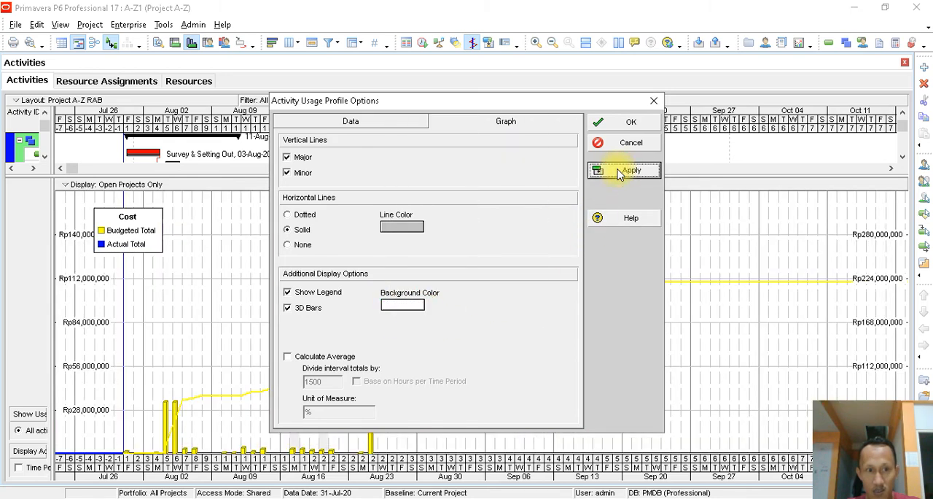
pyautogui.click(625, 125)
# - Shrink the usage profile to bring back the activity table and Gantt chart for all Project A-Z activities
pyautogui.moveTo(51, 201); pyautogui.dragTo(441, 223)
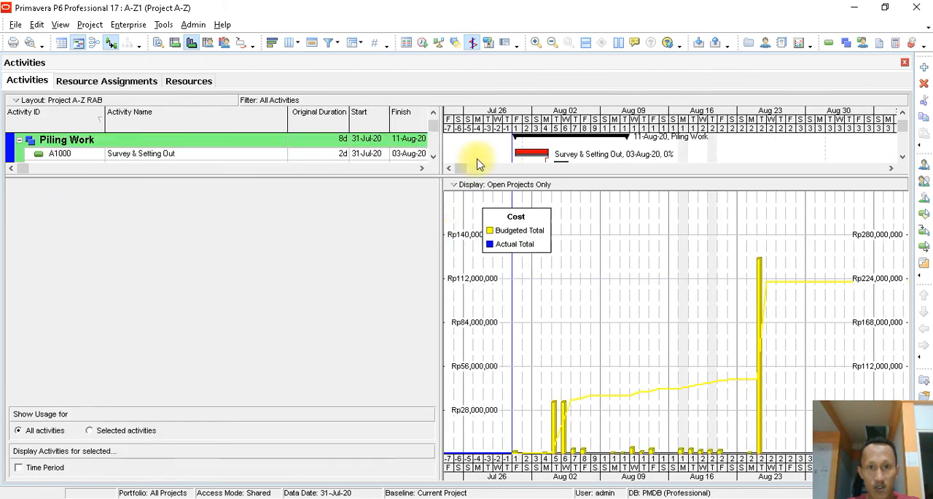
pyautogui.moveTo(475, 175); pyautogui.dragTo(487, 319)
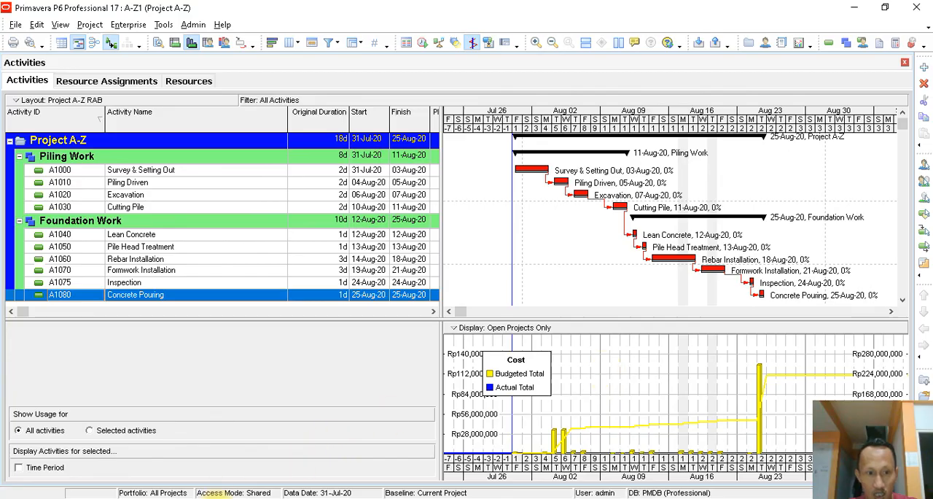
# - Switch to the Word document and review the S Curve statement and the Resource diagram with Labor, Nonlabor and Material
pyautogui.click(217, 497)
pyautogui.scroll(4, 436, 268)
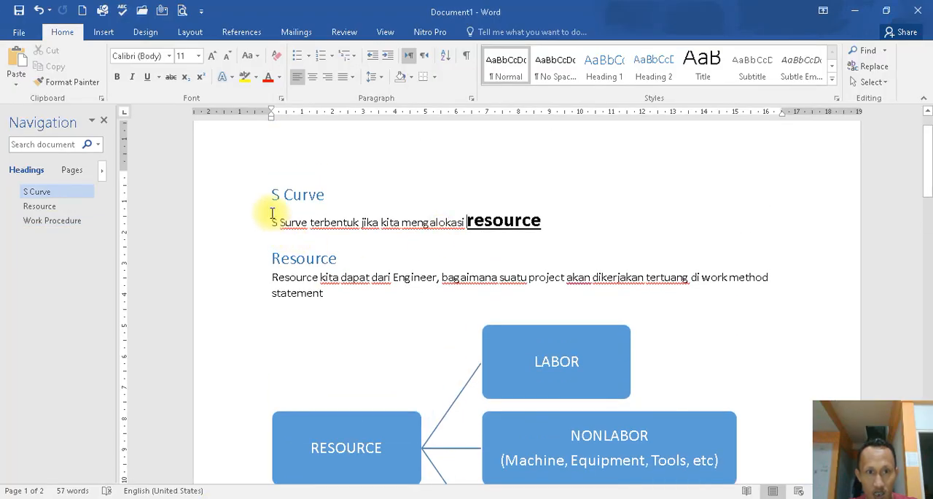
pyautogui.moveTo(558, 218); pyautogui.dragTo(473, 217)
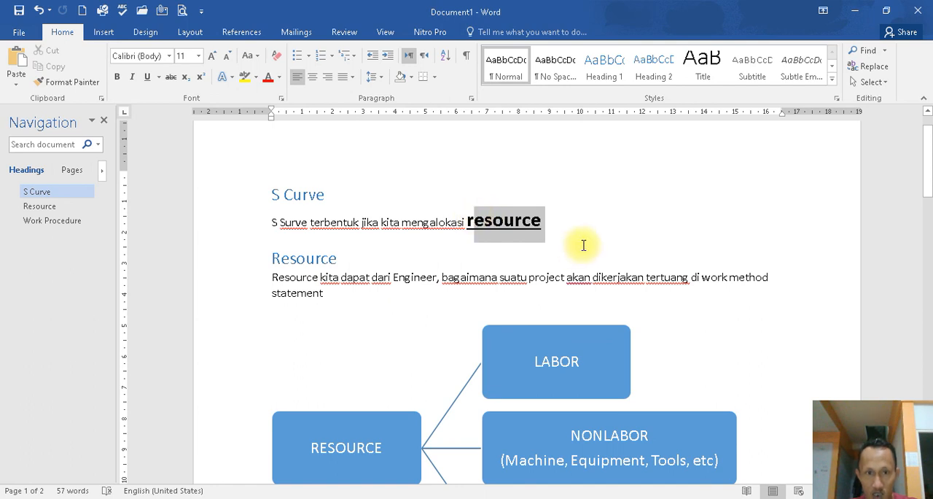
pyautogui.scroll(-4, 581, 243)
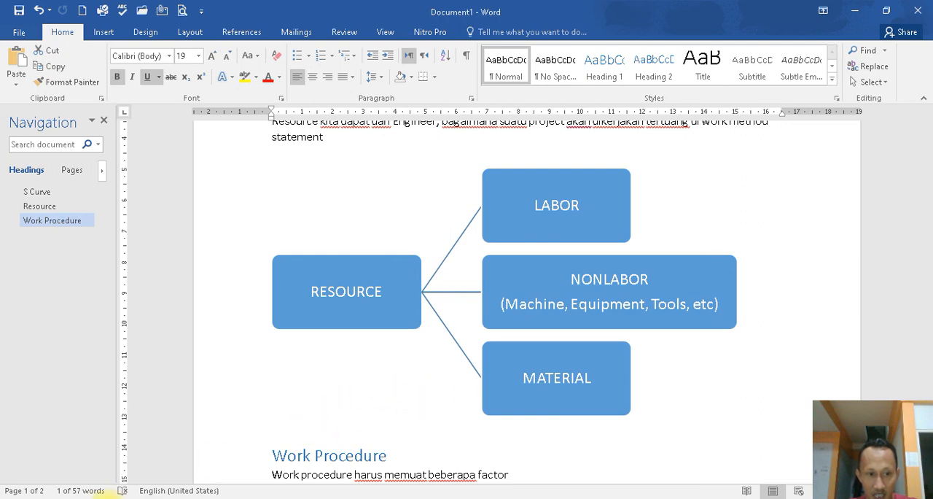
# - Switch back to Primavera P6 and select Survey & Setting Out, followed by Piling Driven, to review the Piling Work activities
pyautogui.hotkey('alt', 'Tab')
pyautogui.click(172, 174)
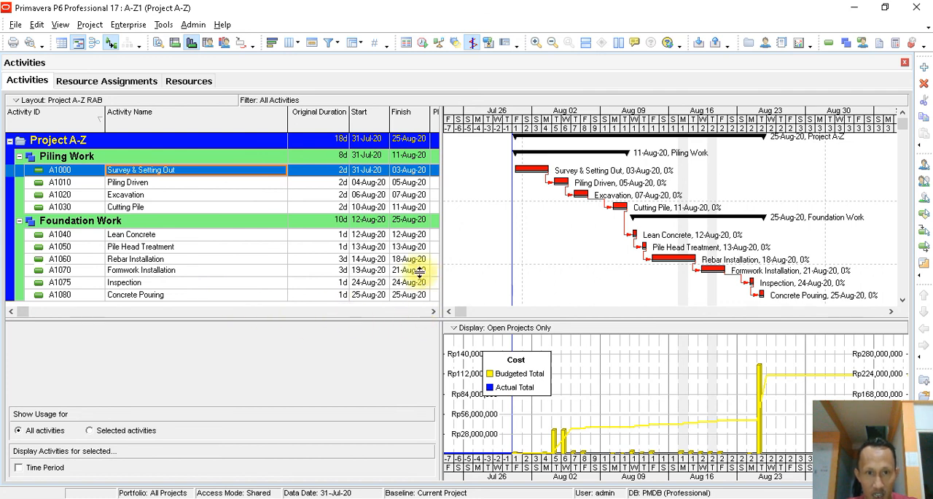
pyautogui.click(268, 183)
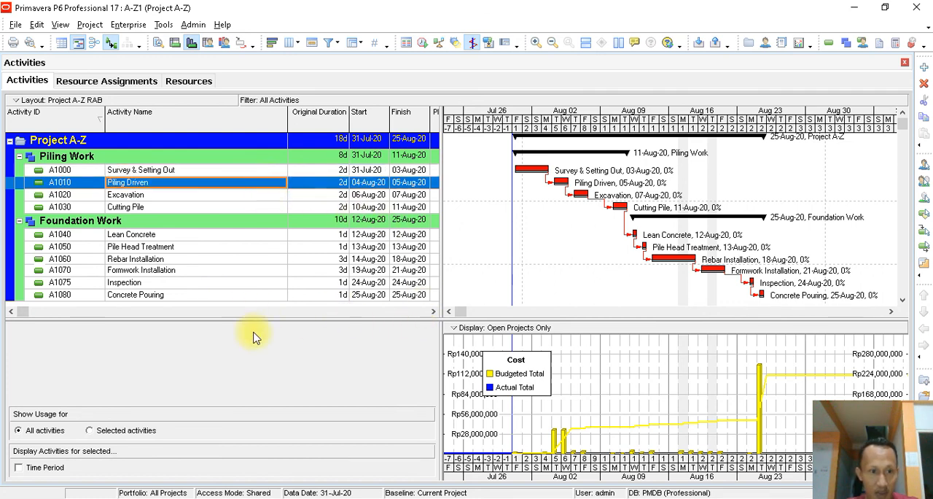